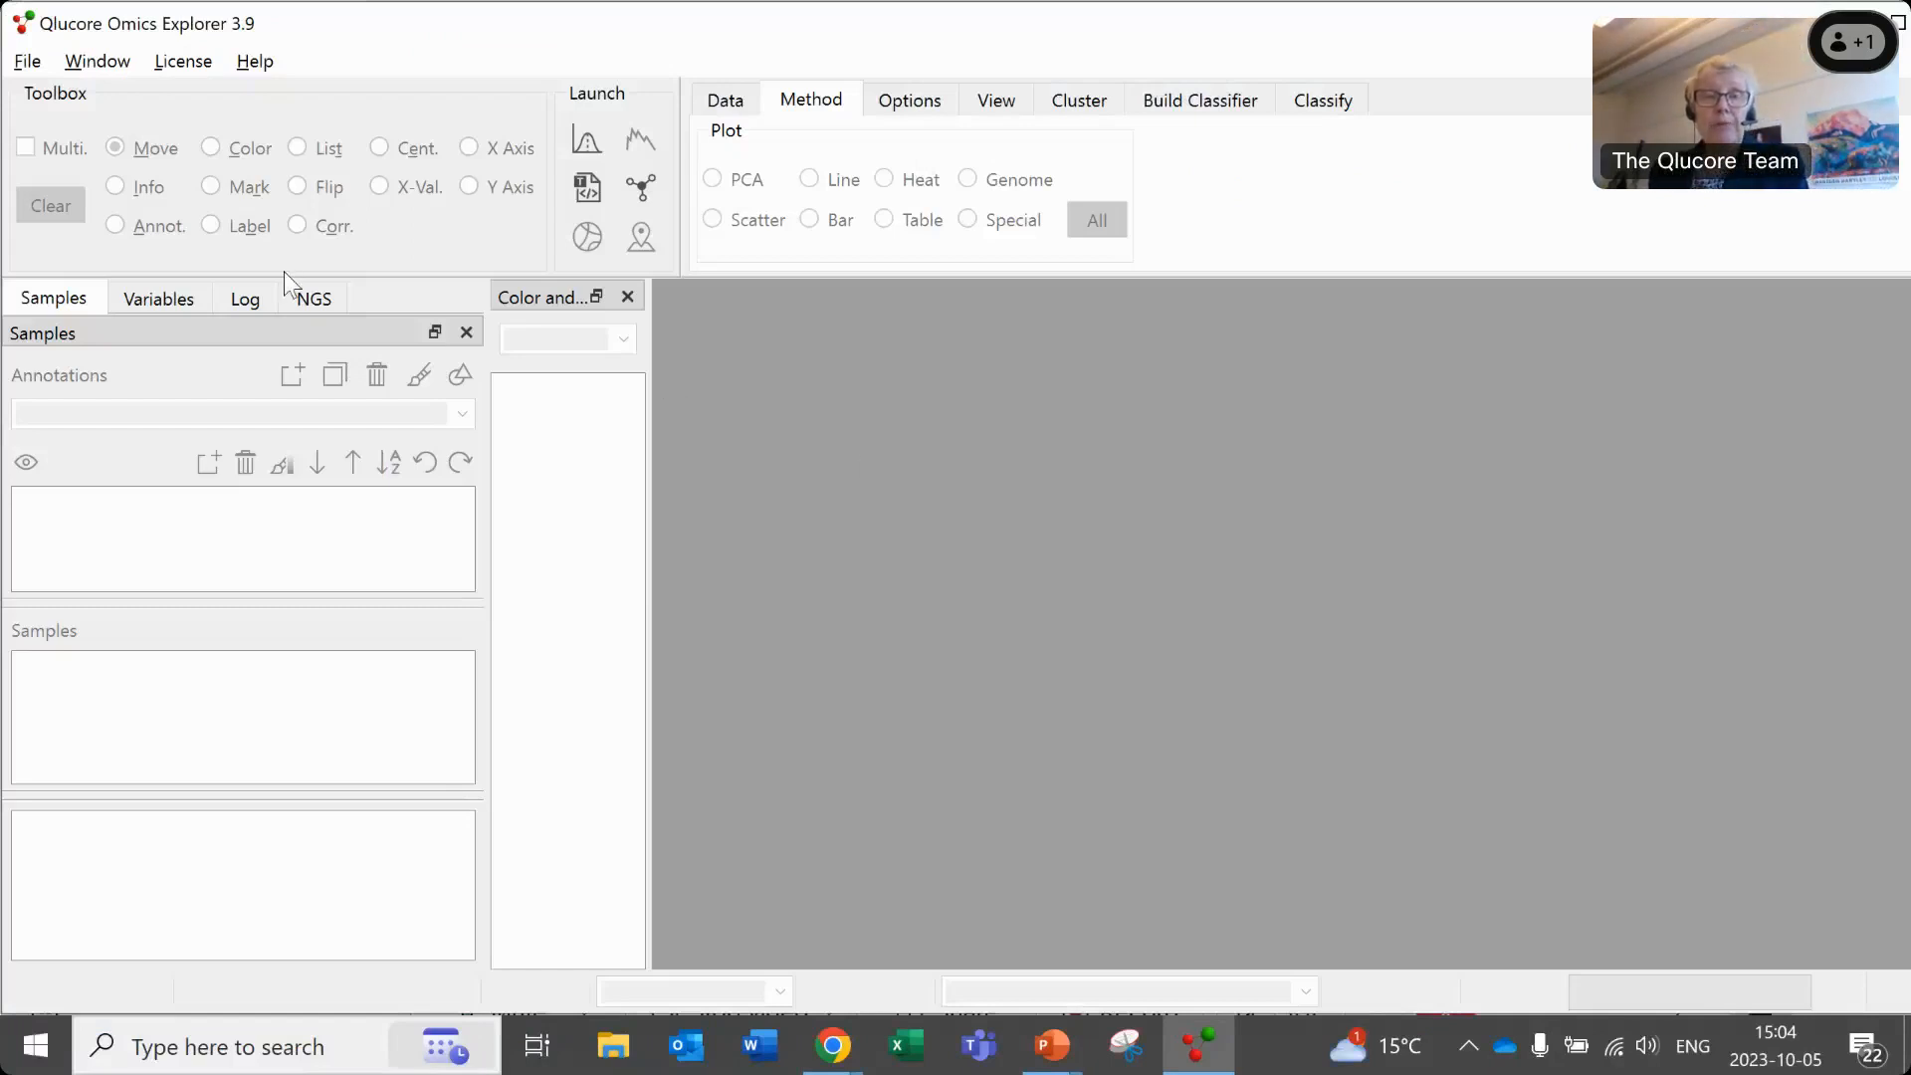
- Open the file Qlucore Test Data Set for BMW.gedata from the Desktop and maximize its plot window
{"action": "left_click", "coordinate": [82, 62]}
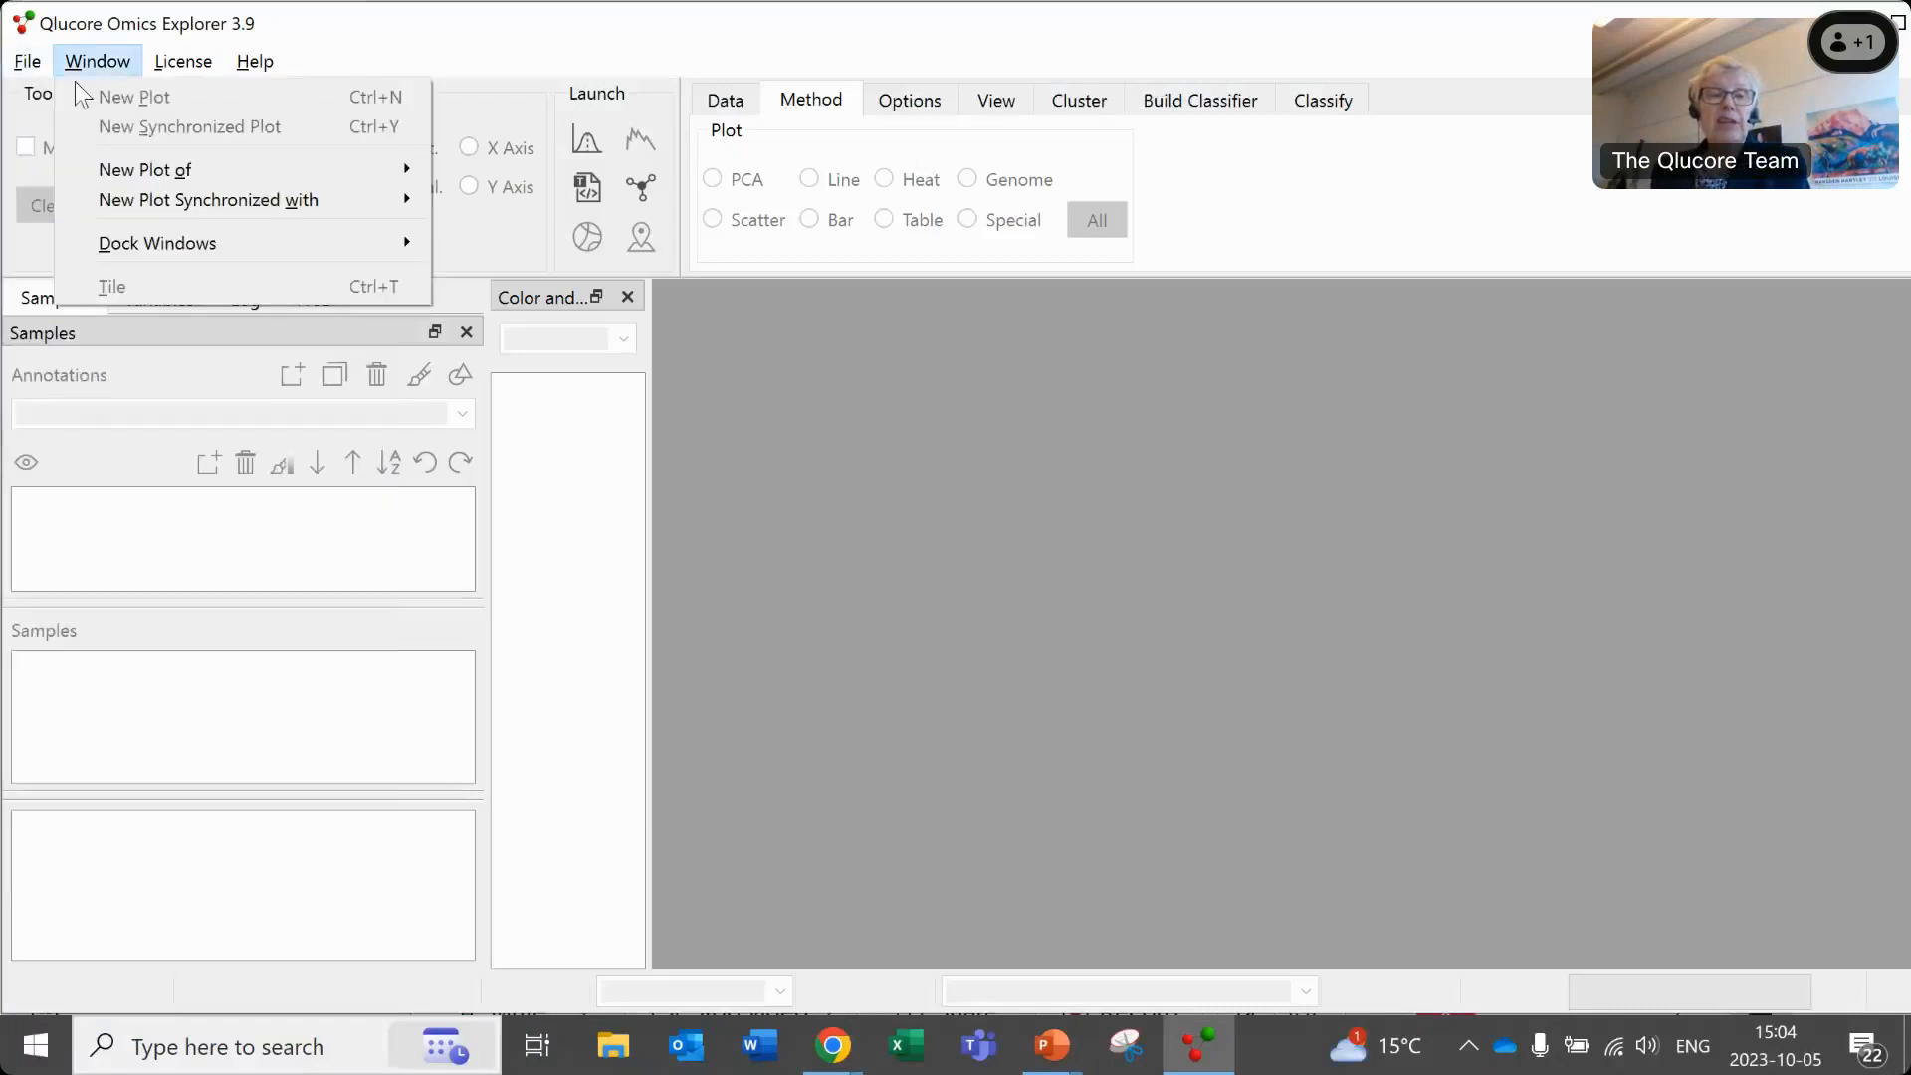
{"action": "left_click", "coordinate": [26, 60]}
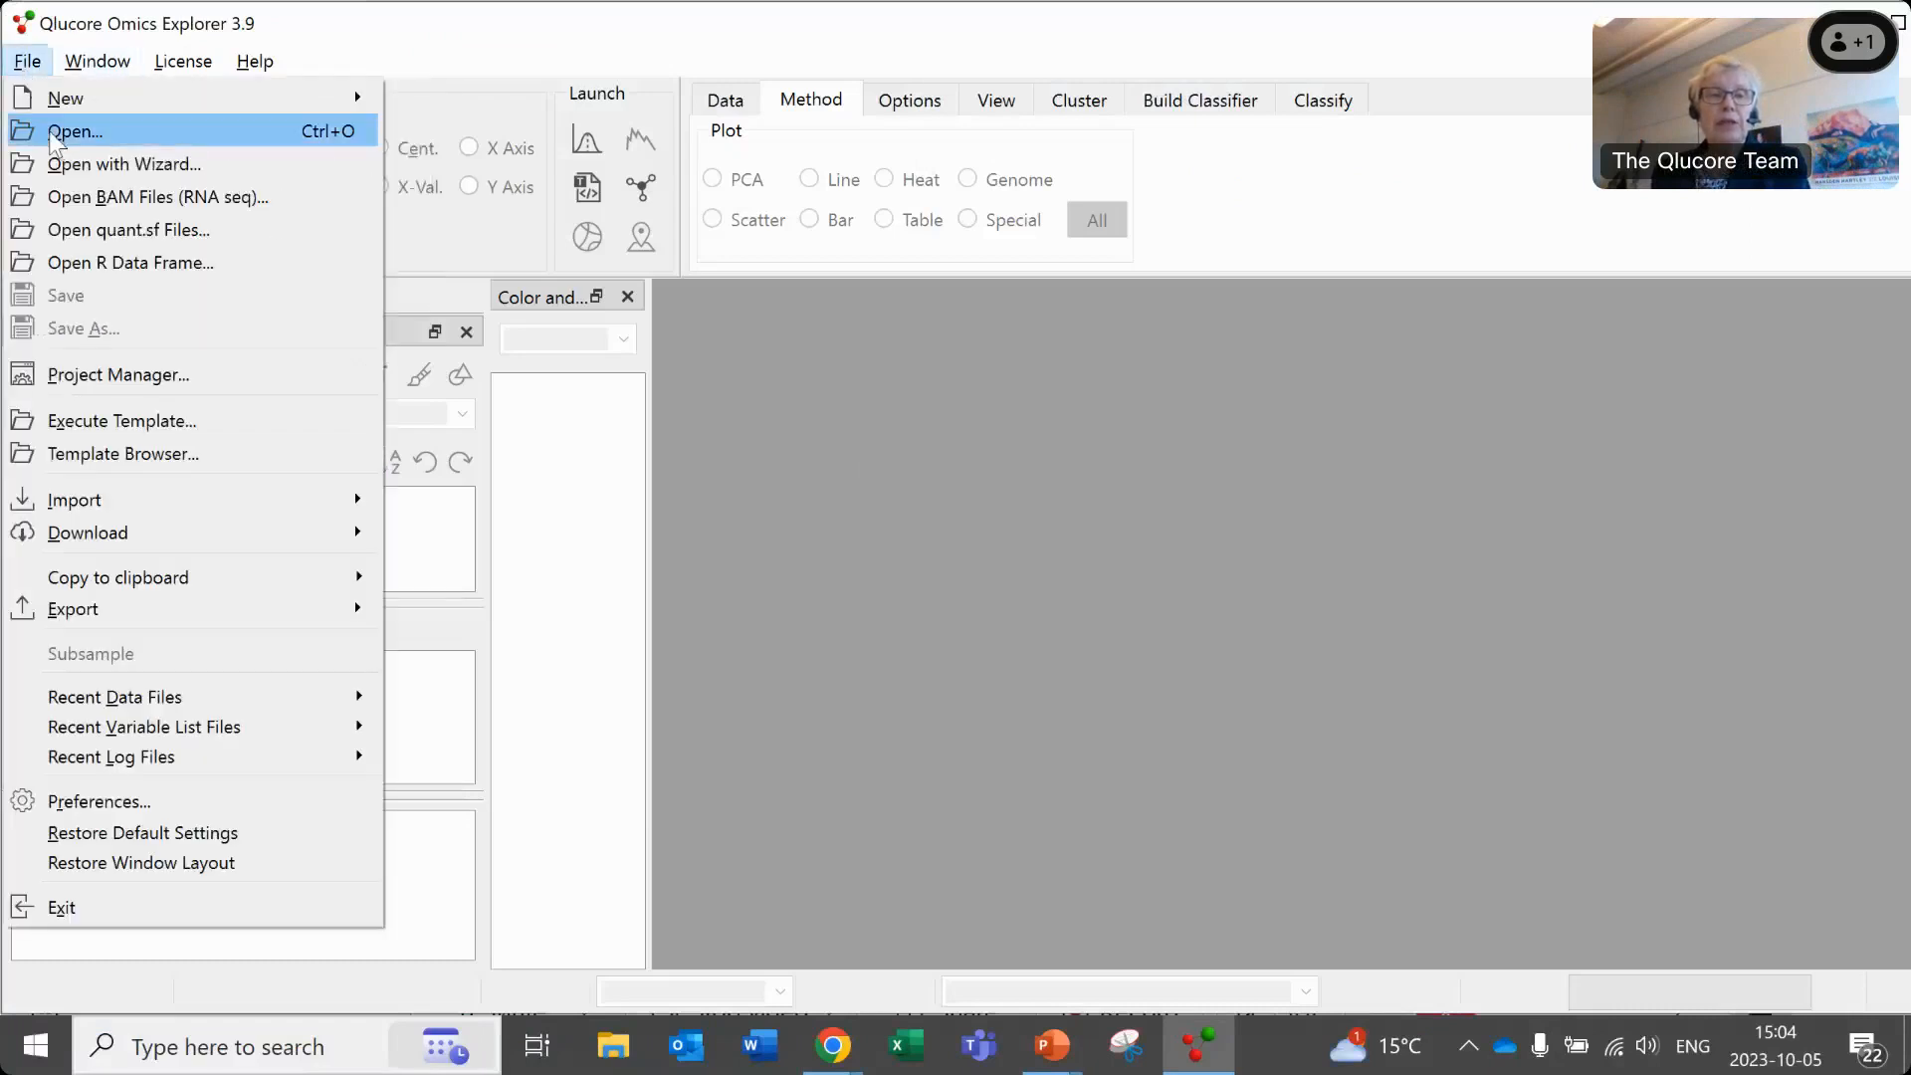
{"action": "left_click", "coordinate": [56, 136]}
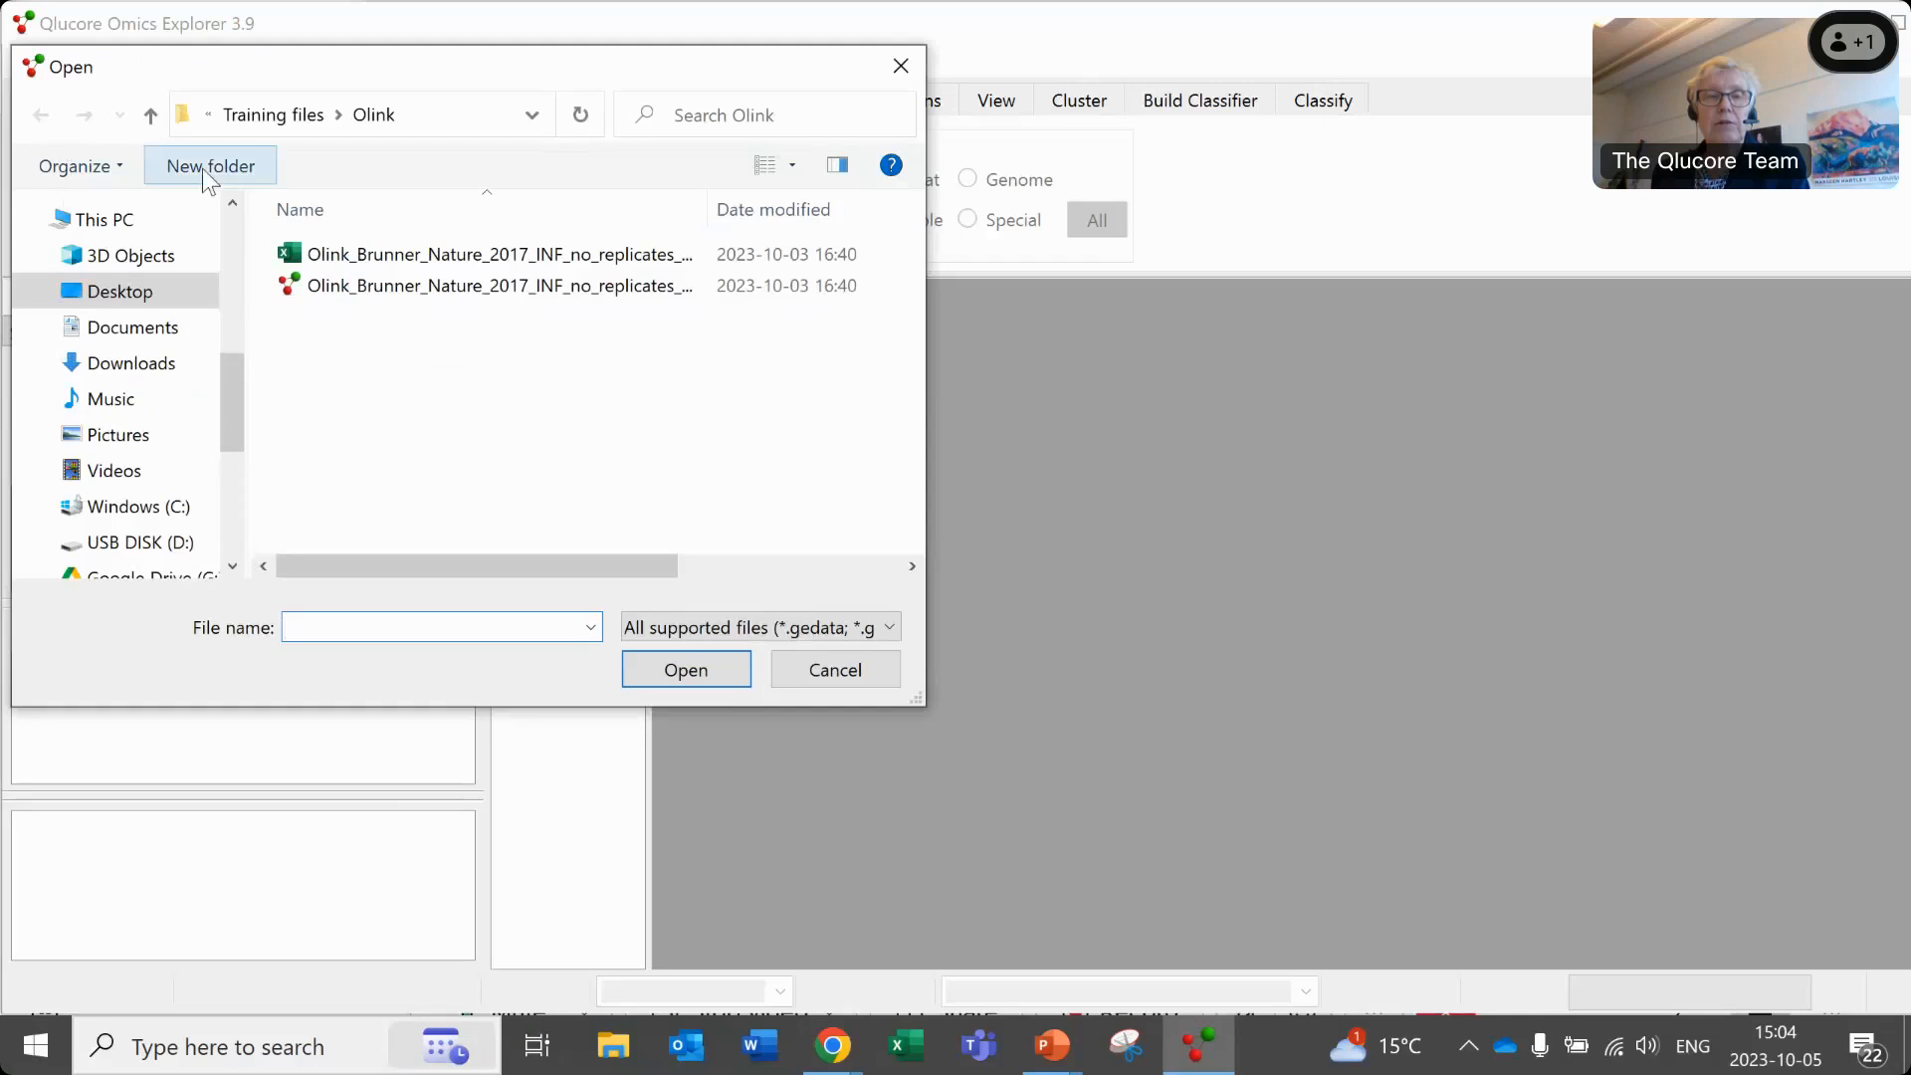
{"action": "left_click", "coordinate": [151, 292]}
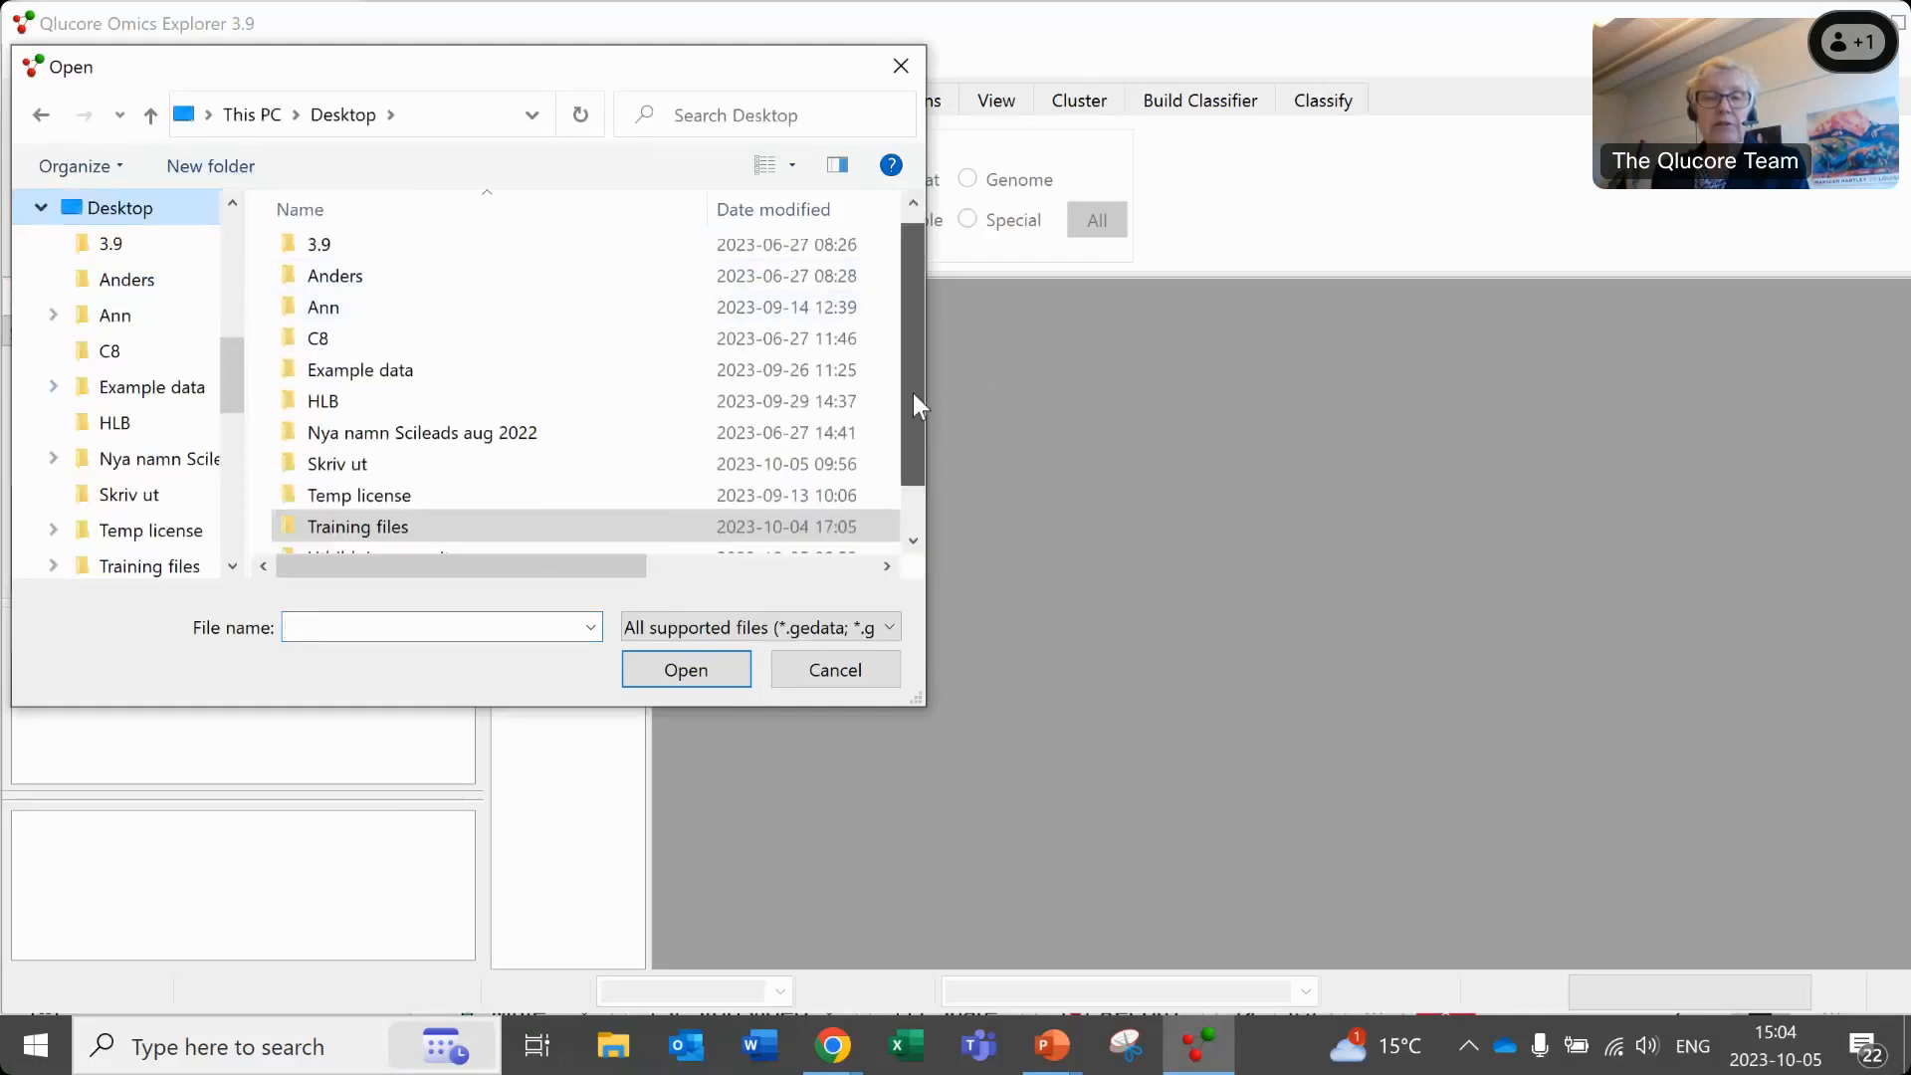
{"action": "scroll", "coordinate": [911, 392], "scroll_direction": "down", "scroll_amount": 1}
{"action": "left_click", "coordinate": [608, 542]}
{"action": "double_click", "coordinate": [607, 544]}
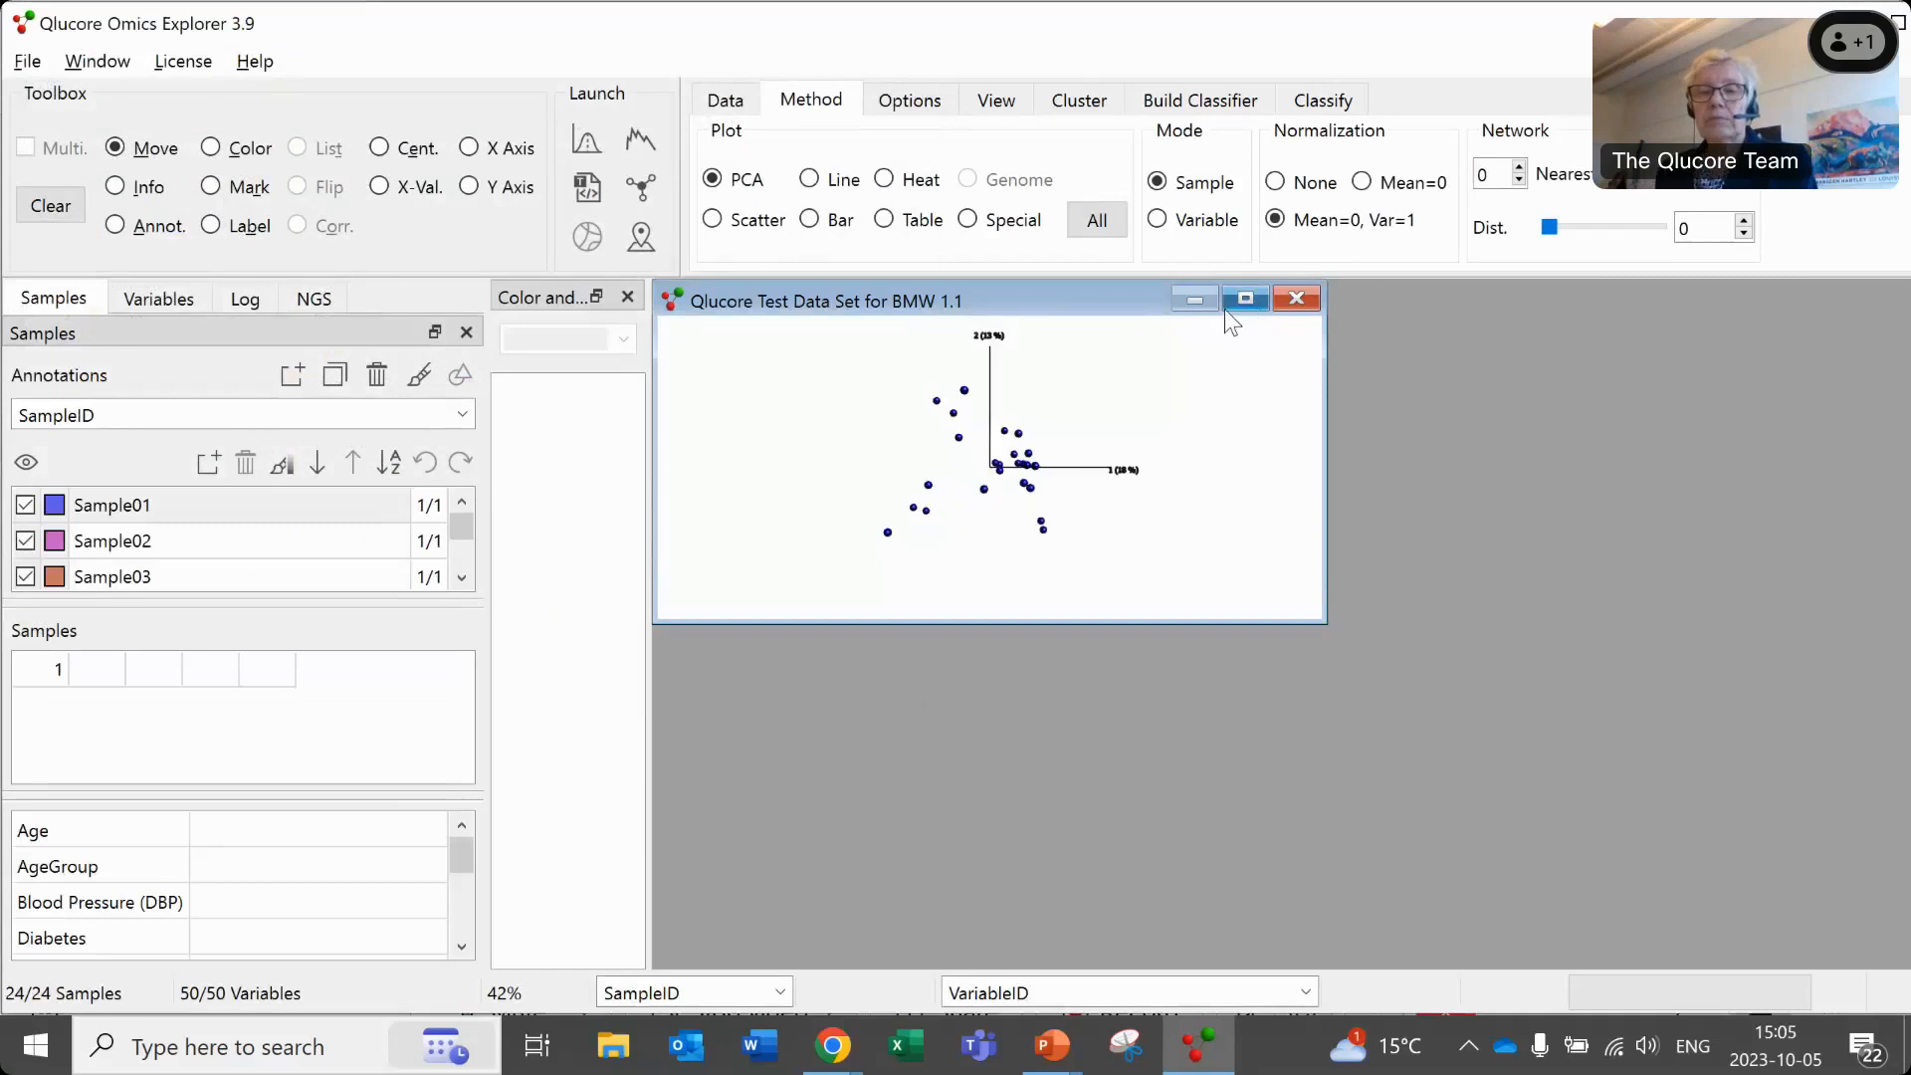
{"action": "left_click", "coordinate": [1244, 299]}
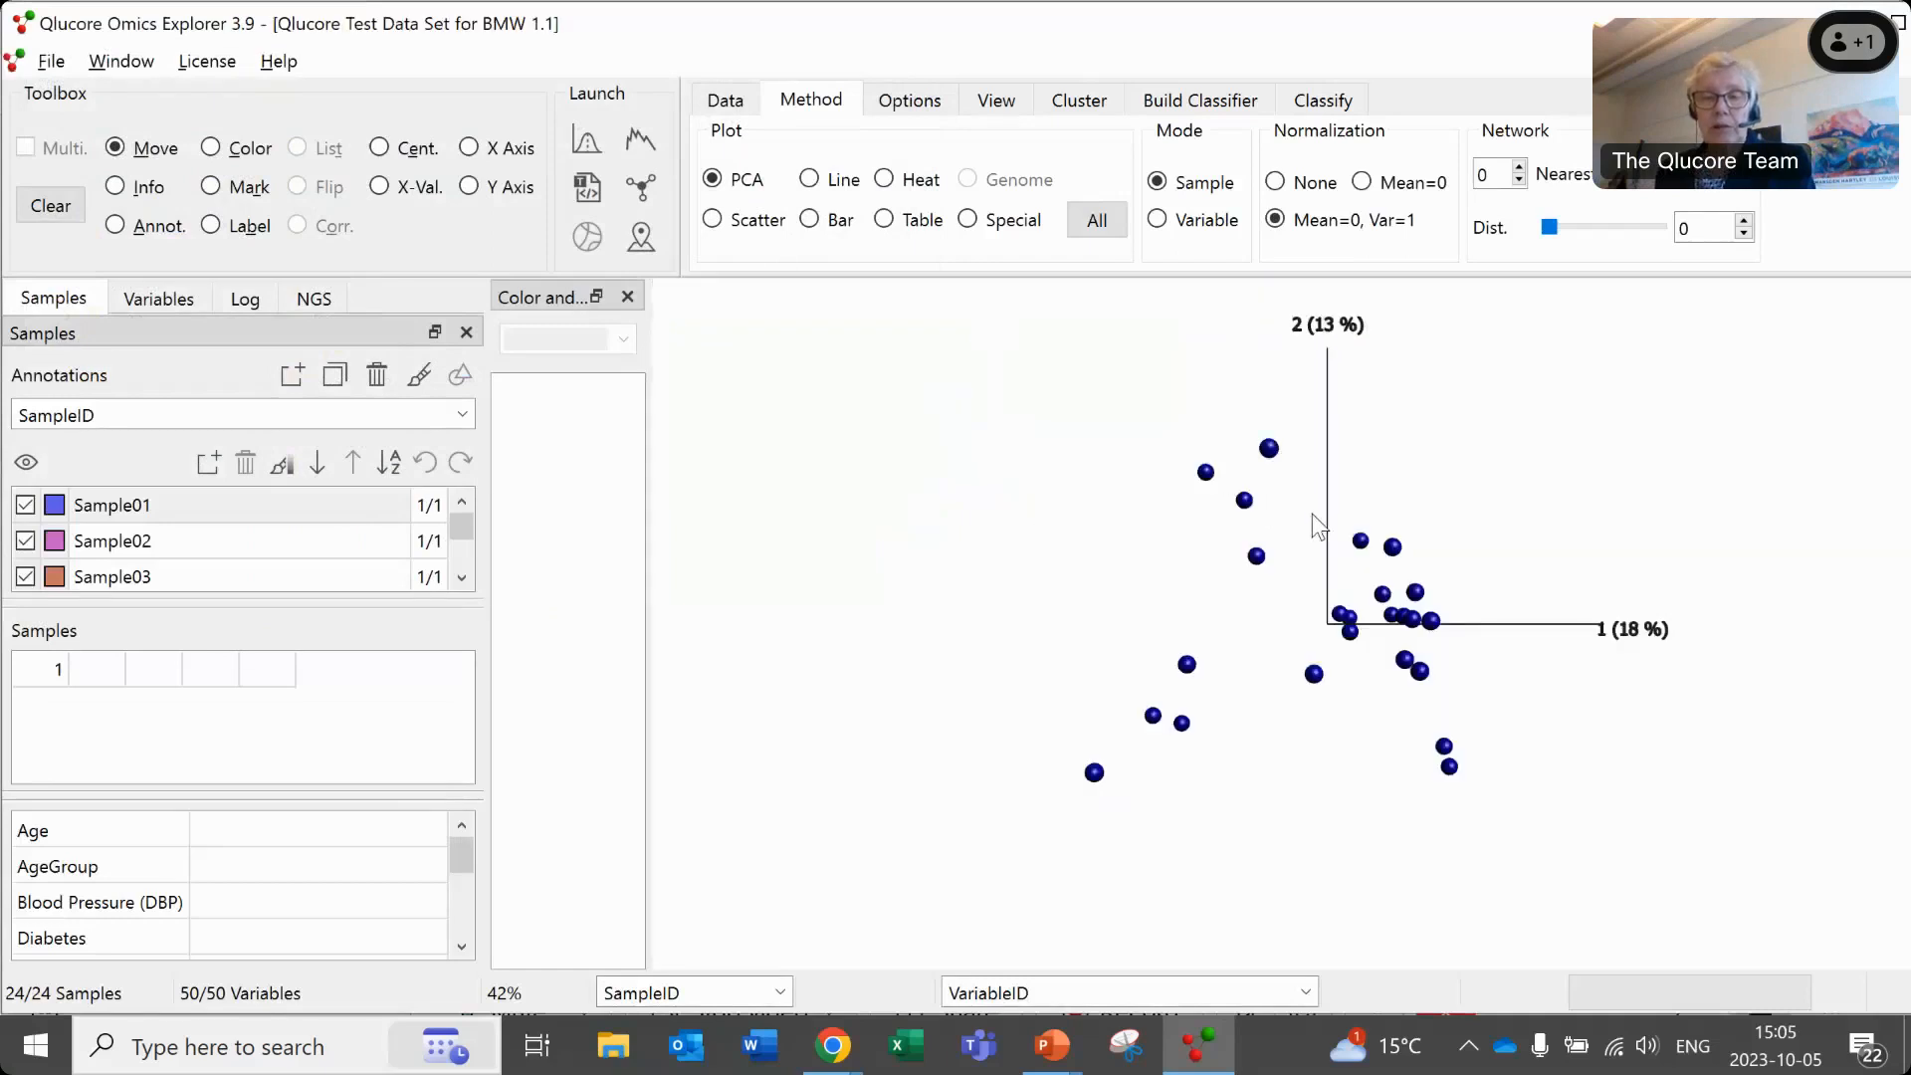
- Rotate the PCA plot to view the samples in three dimensions and color them by the Treatment annotation
{"action": "left_click_drag", "start_coordinate": [1360, 611], "coordinate": [1305, 567]}
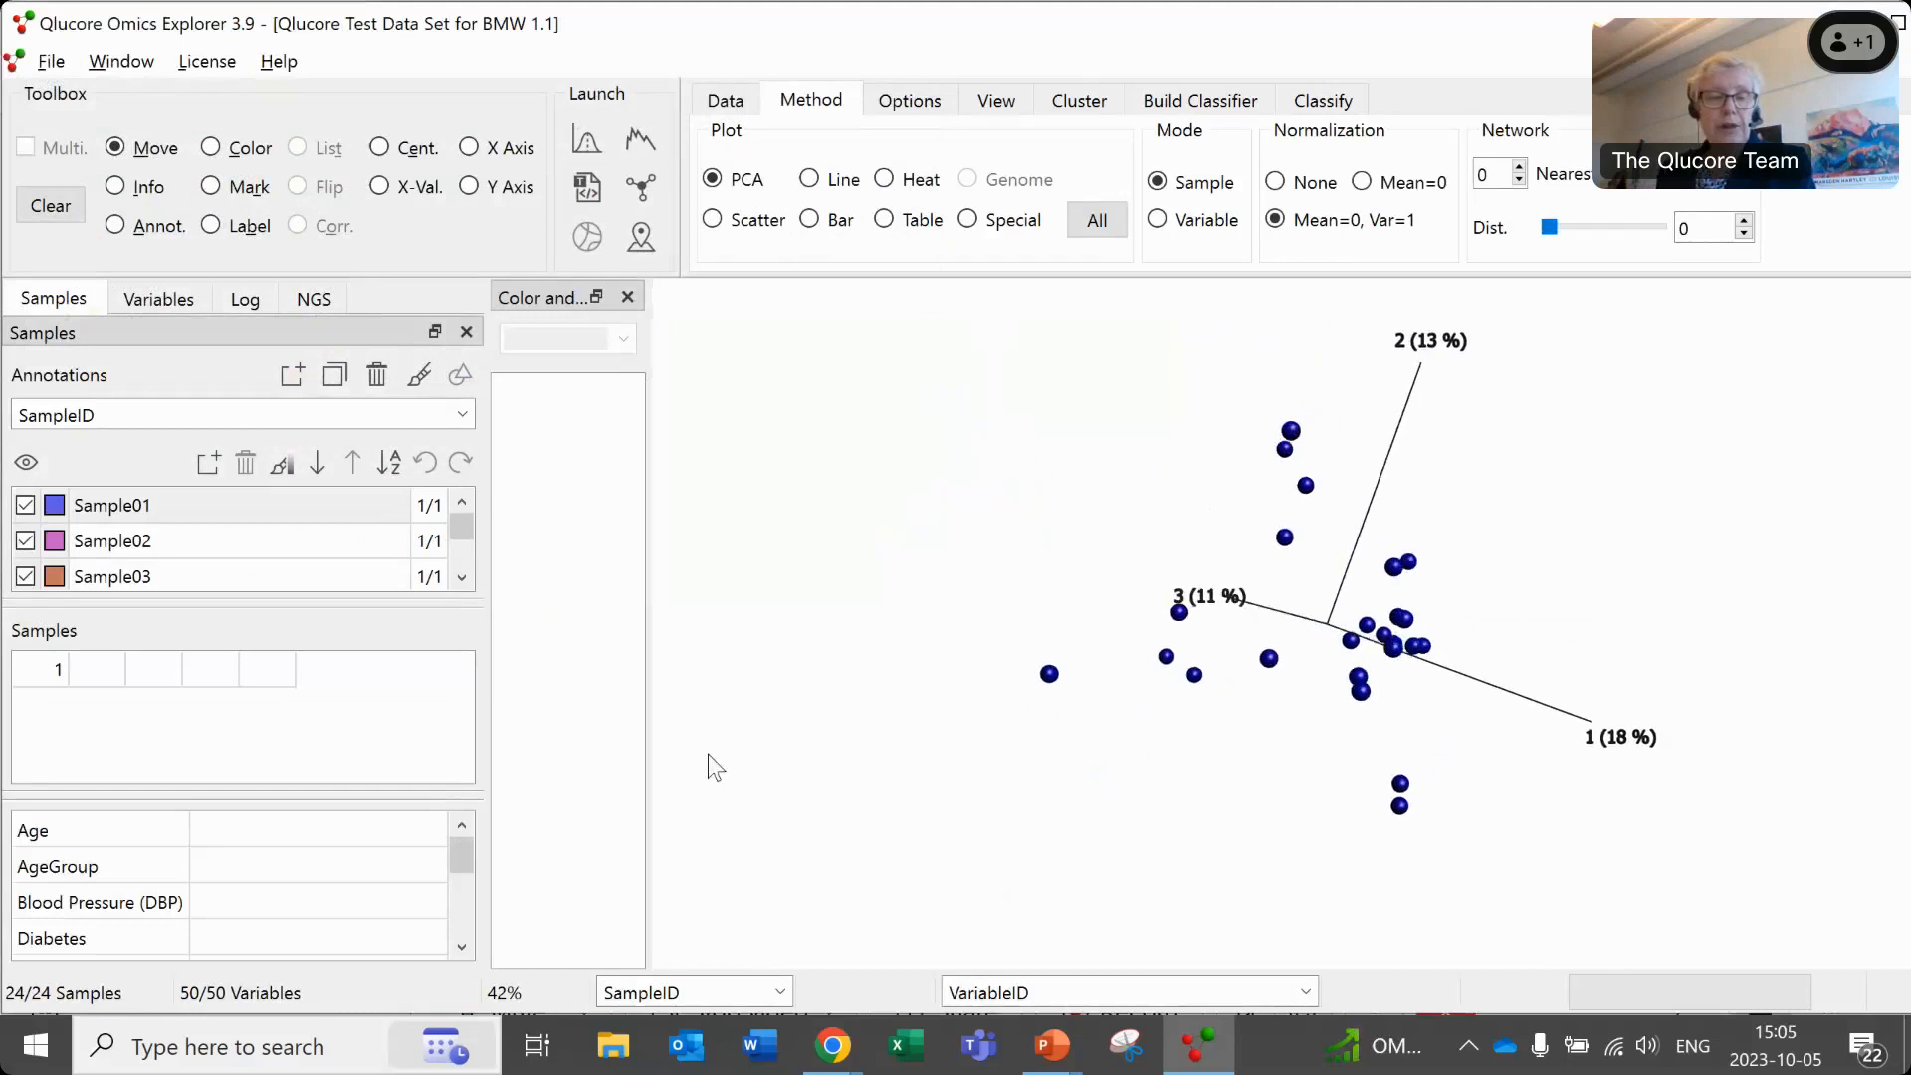
{"action": "left_click_drag", "start_coordinate": [1020, 728], "coordinate": [1199, 659]}
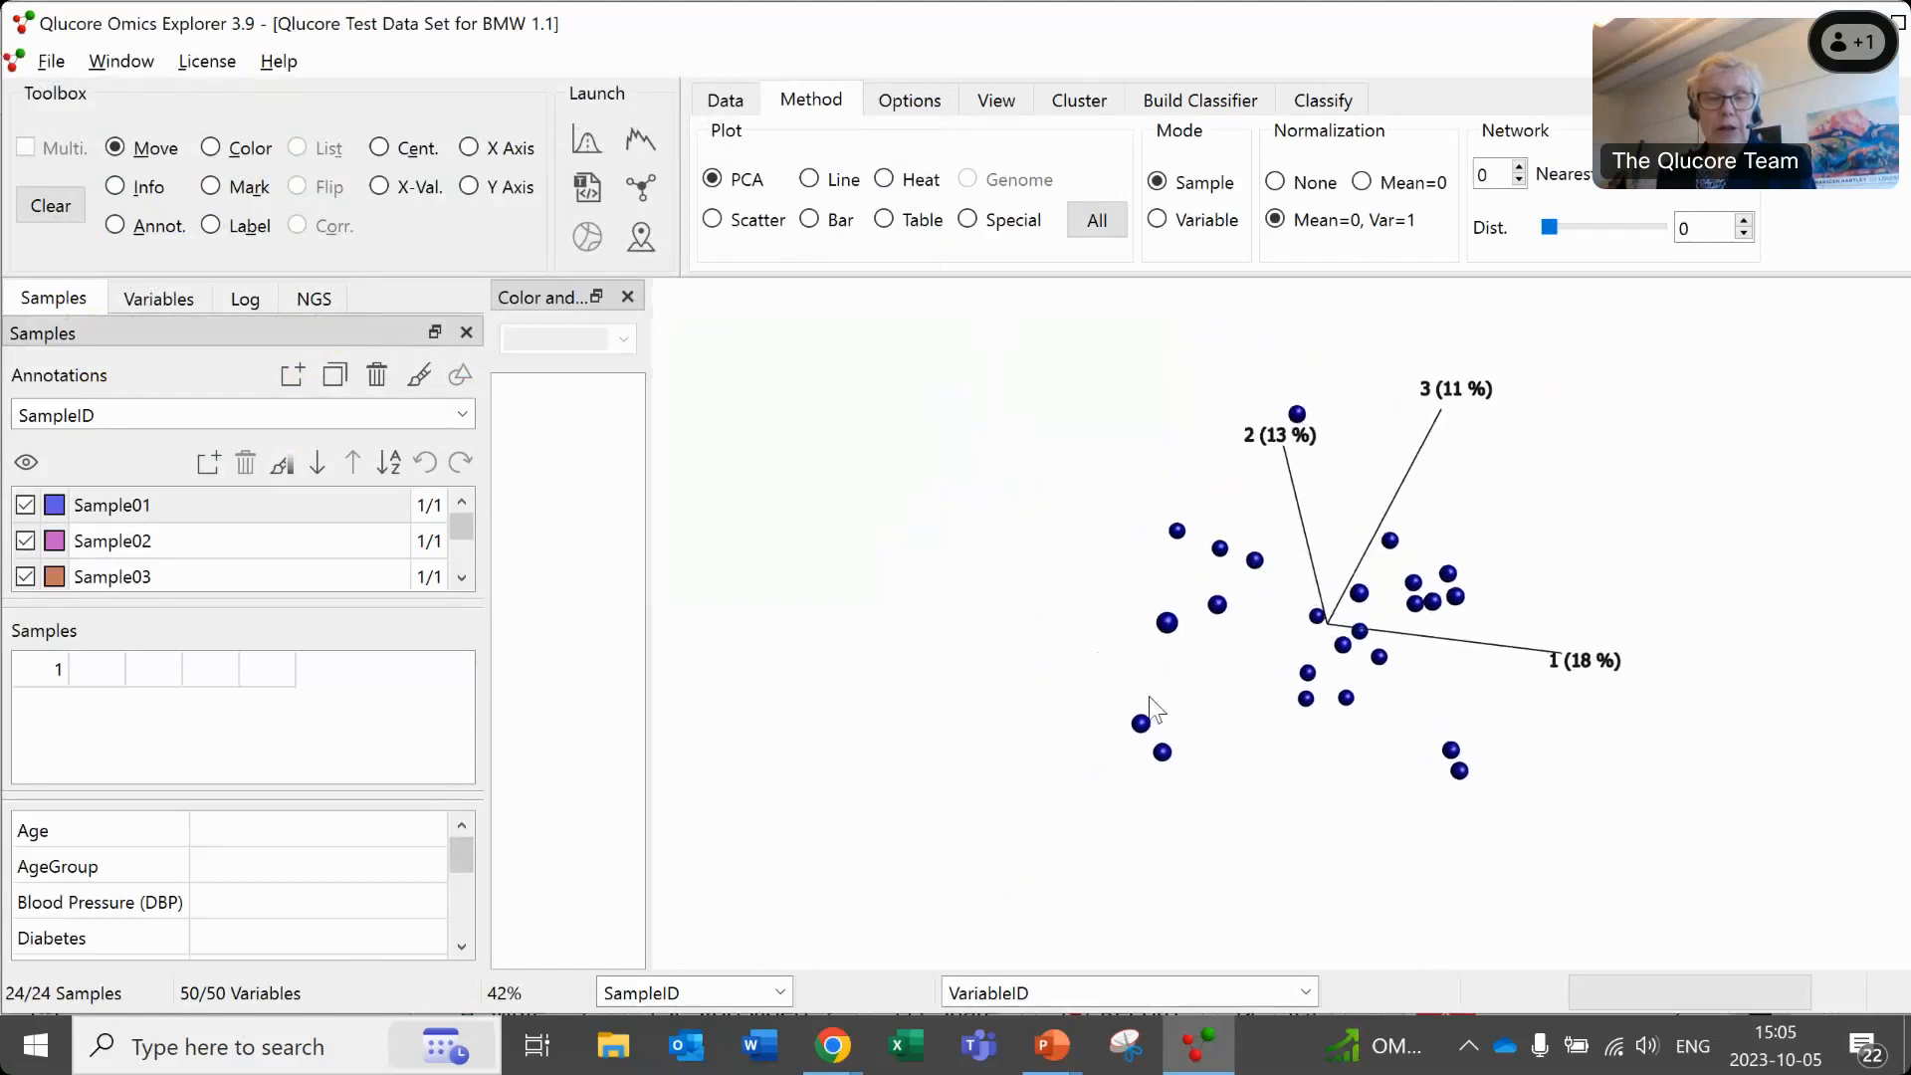
{"action": "left_click_drag", "start_coordinate": [1419, 554], "coordinate": [1418, 565]}
{"action": "left_click", "coordinate": [462, 416]}
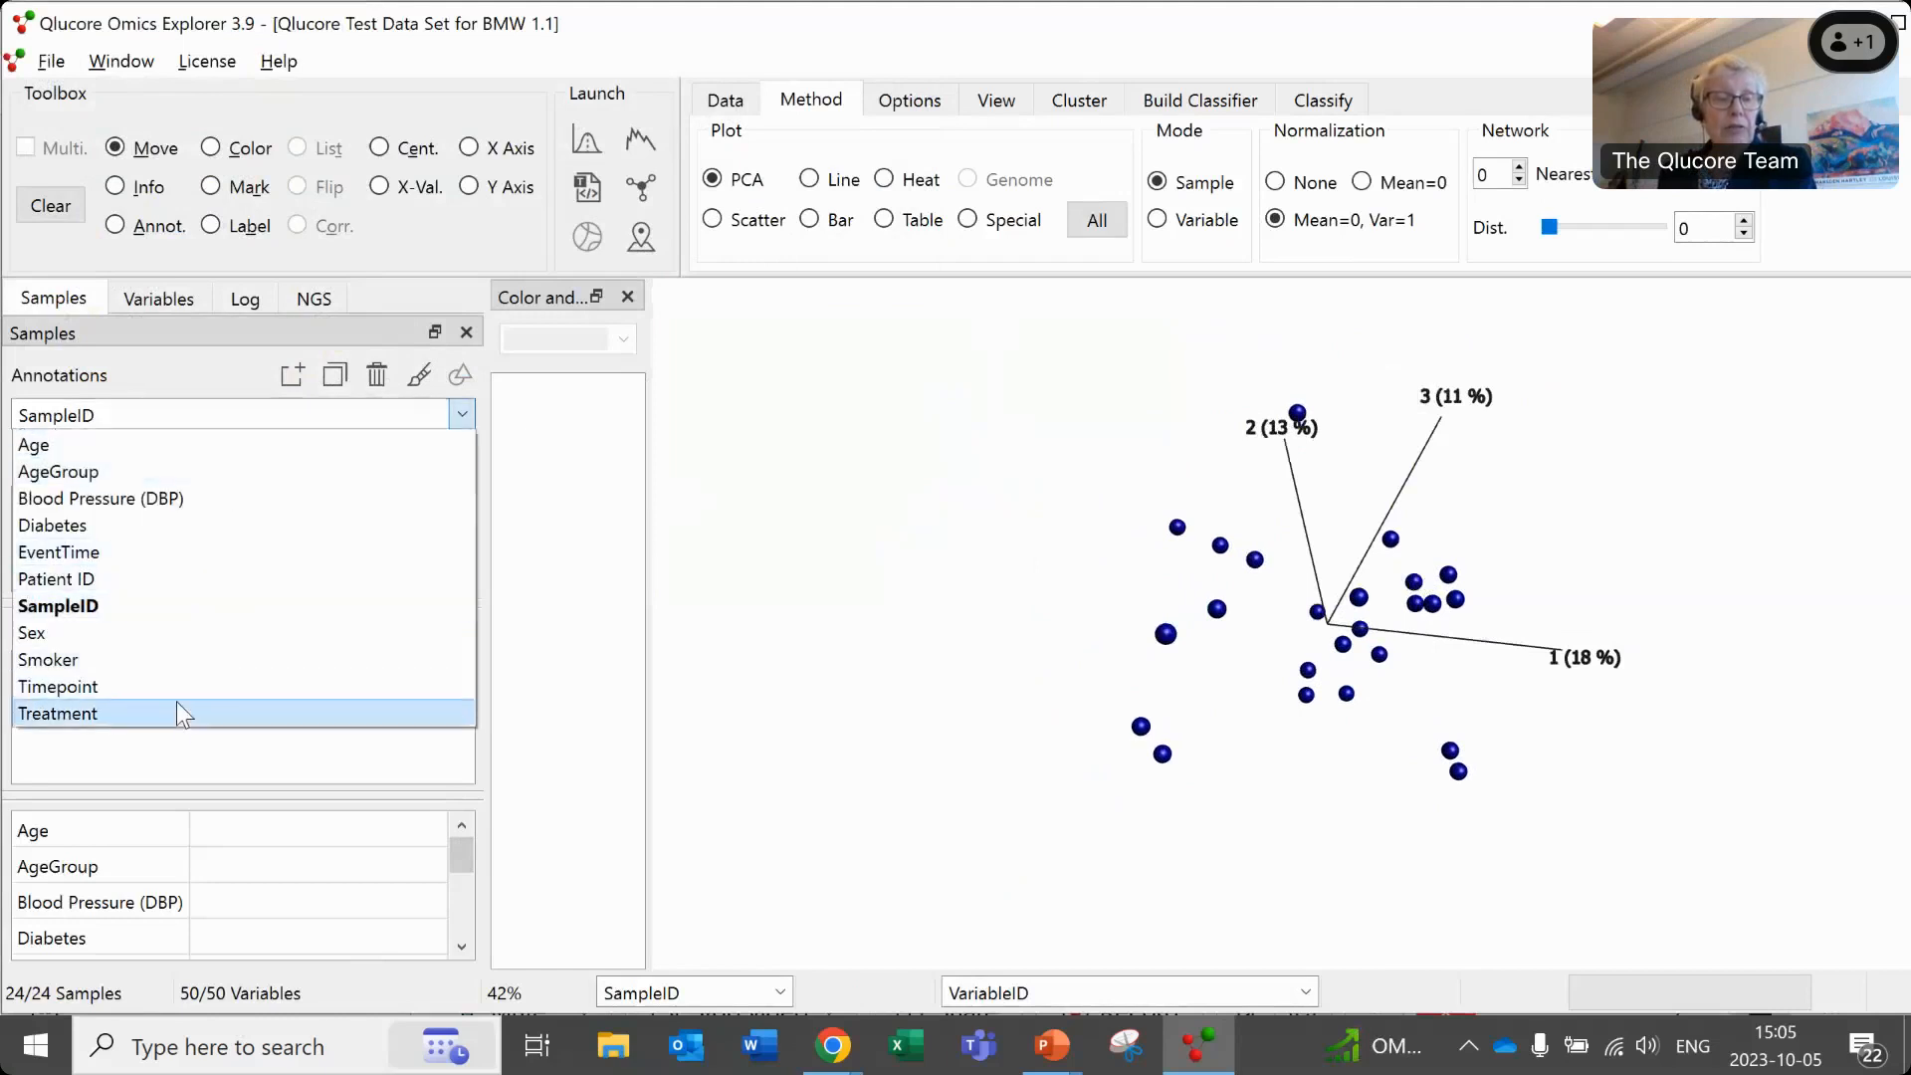
{"action": "left_click", "coordinate": [179, 721]}
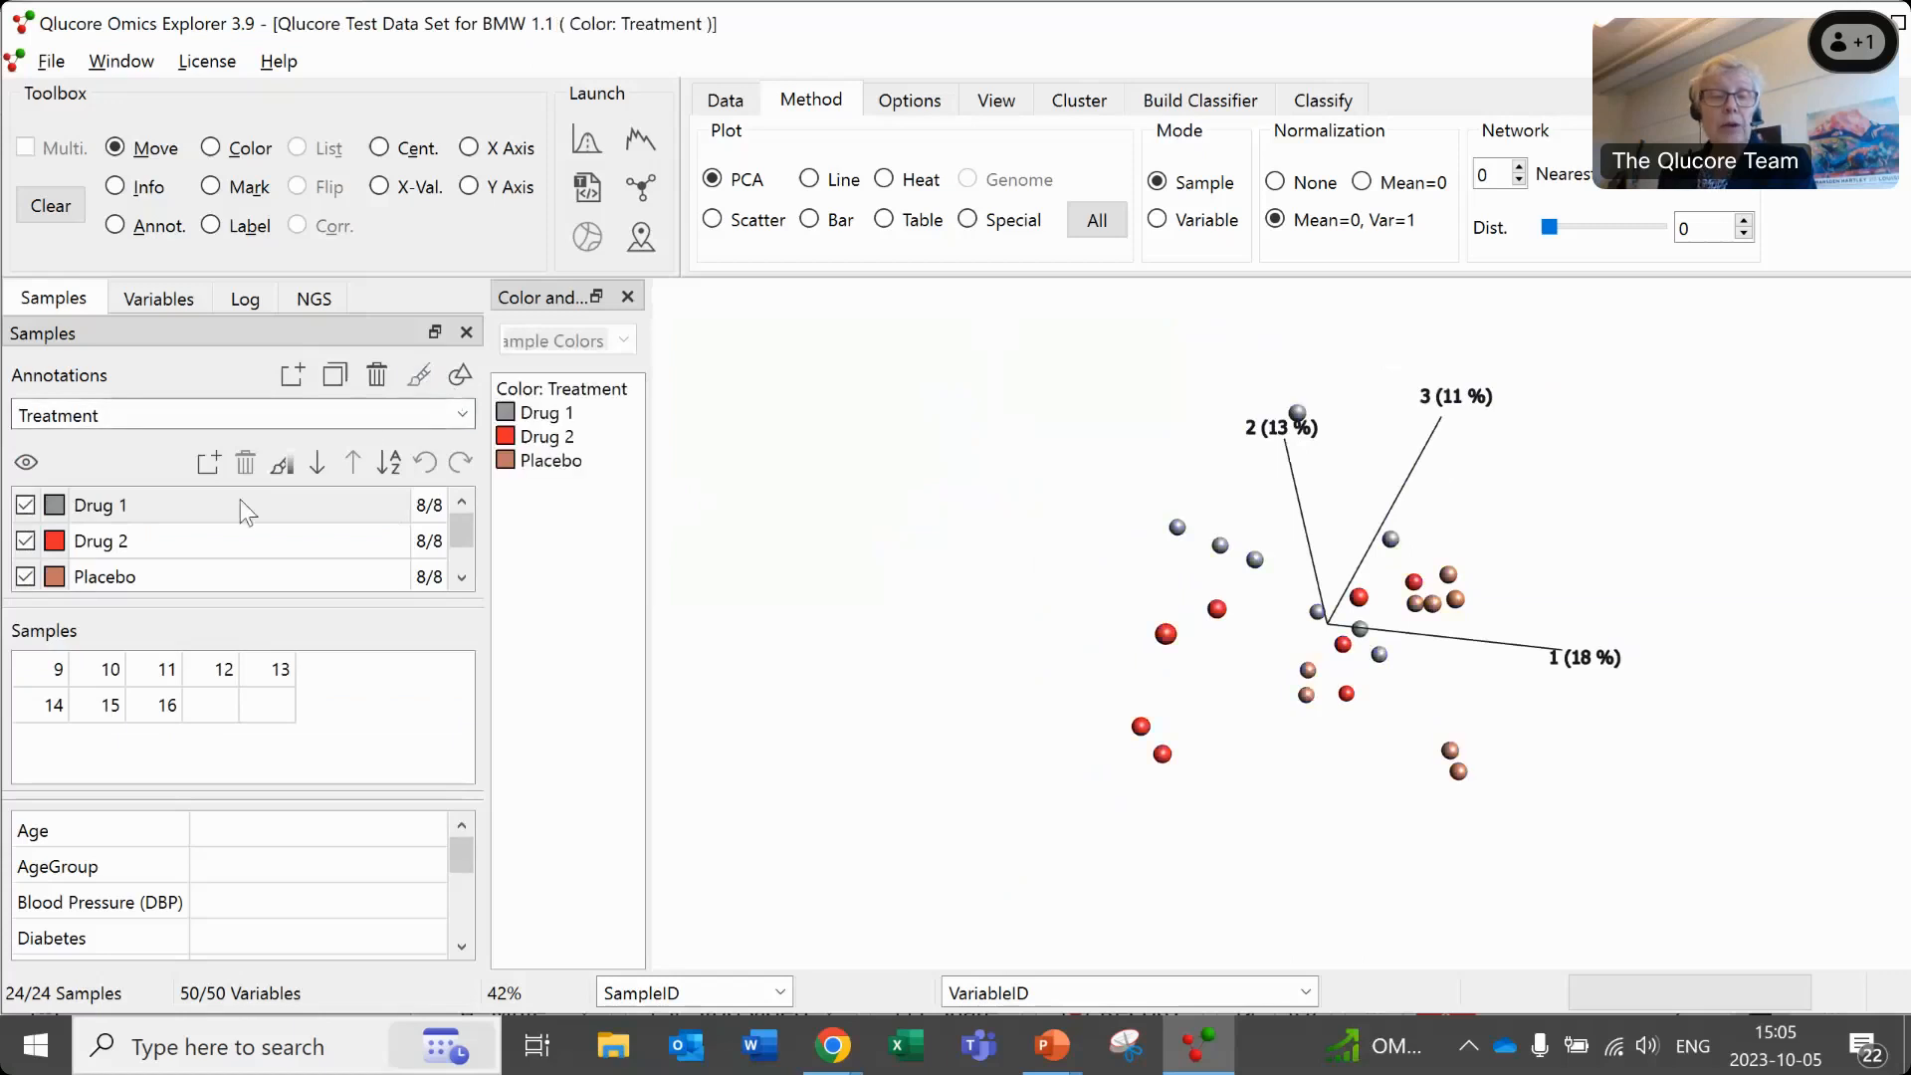
- Change the Placebo group's color to yellow (#ffff00) and inspect the treatment groups in the PCA plot from other angles
{"action": "double_click", "coordinate": [54, 577]}
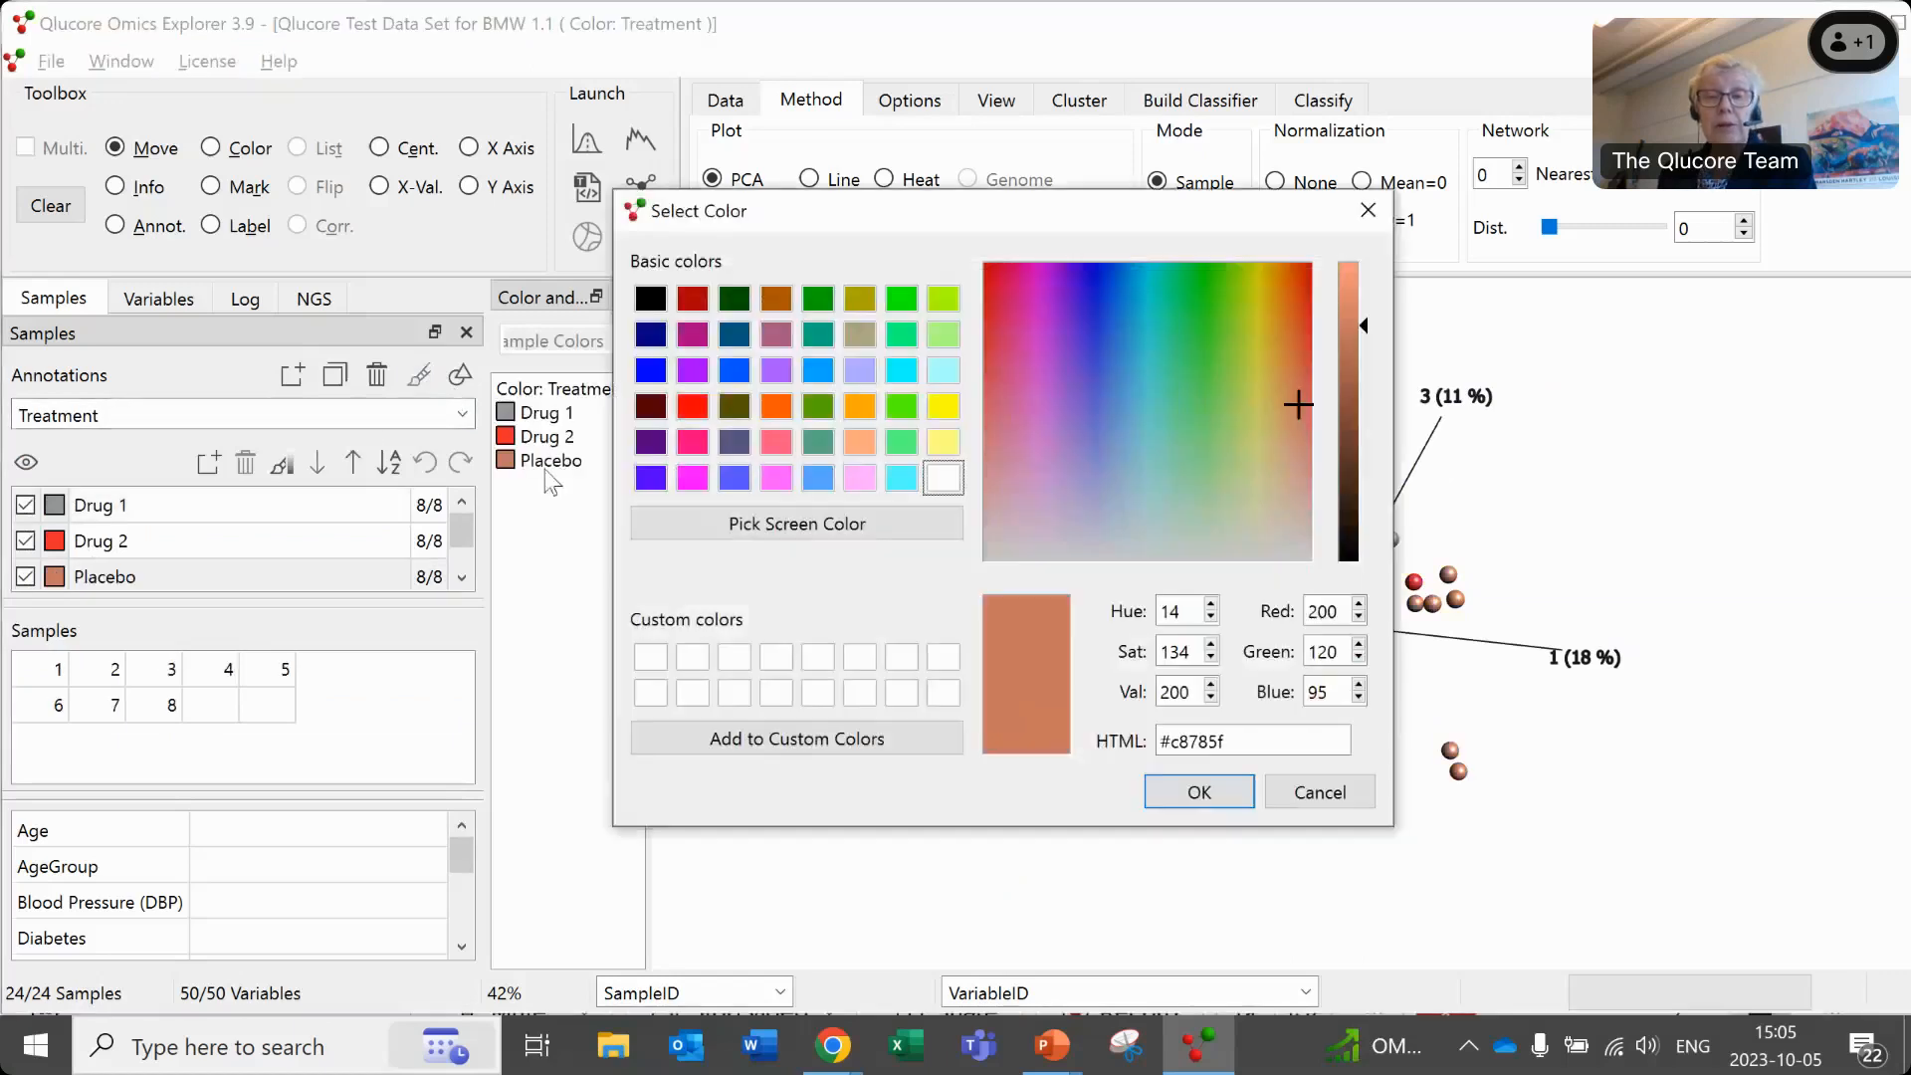
{"action": "left_click", "coordinate": [944, 406]}
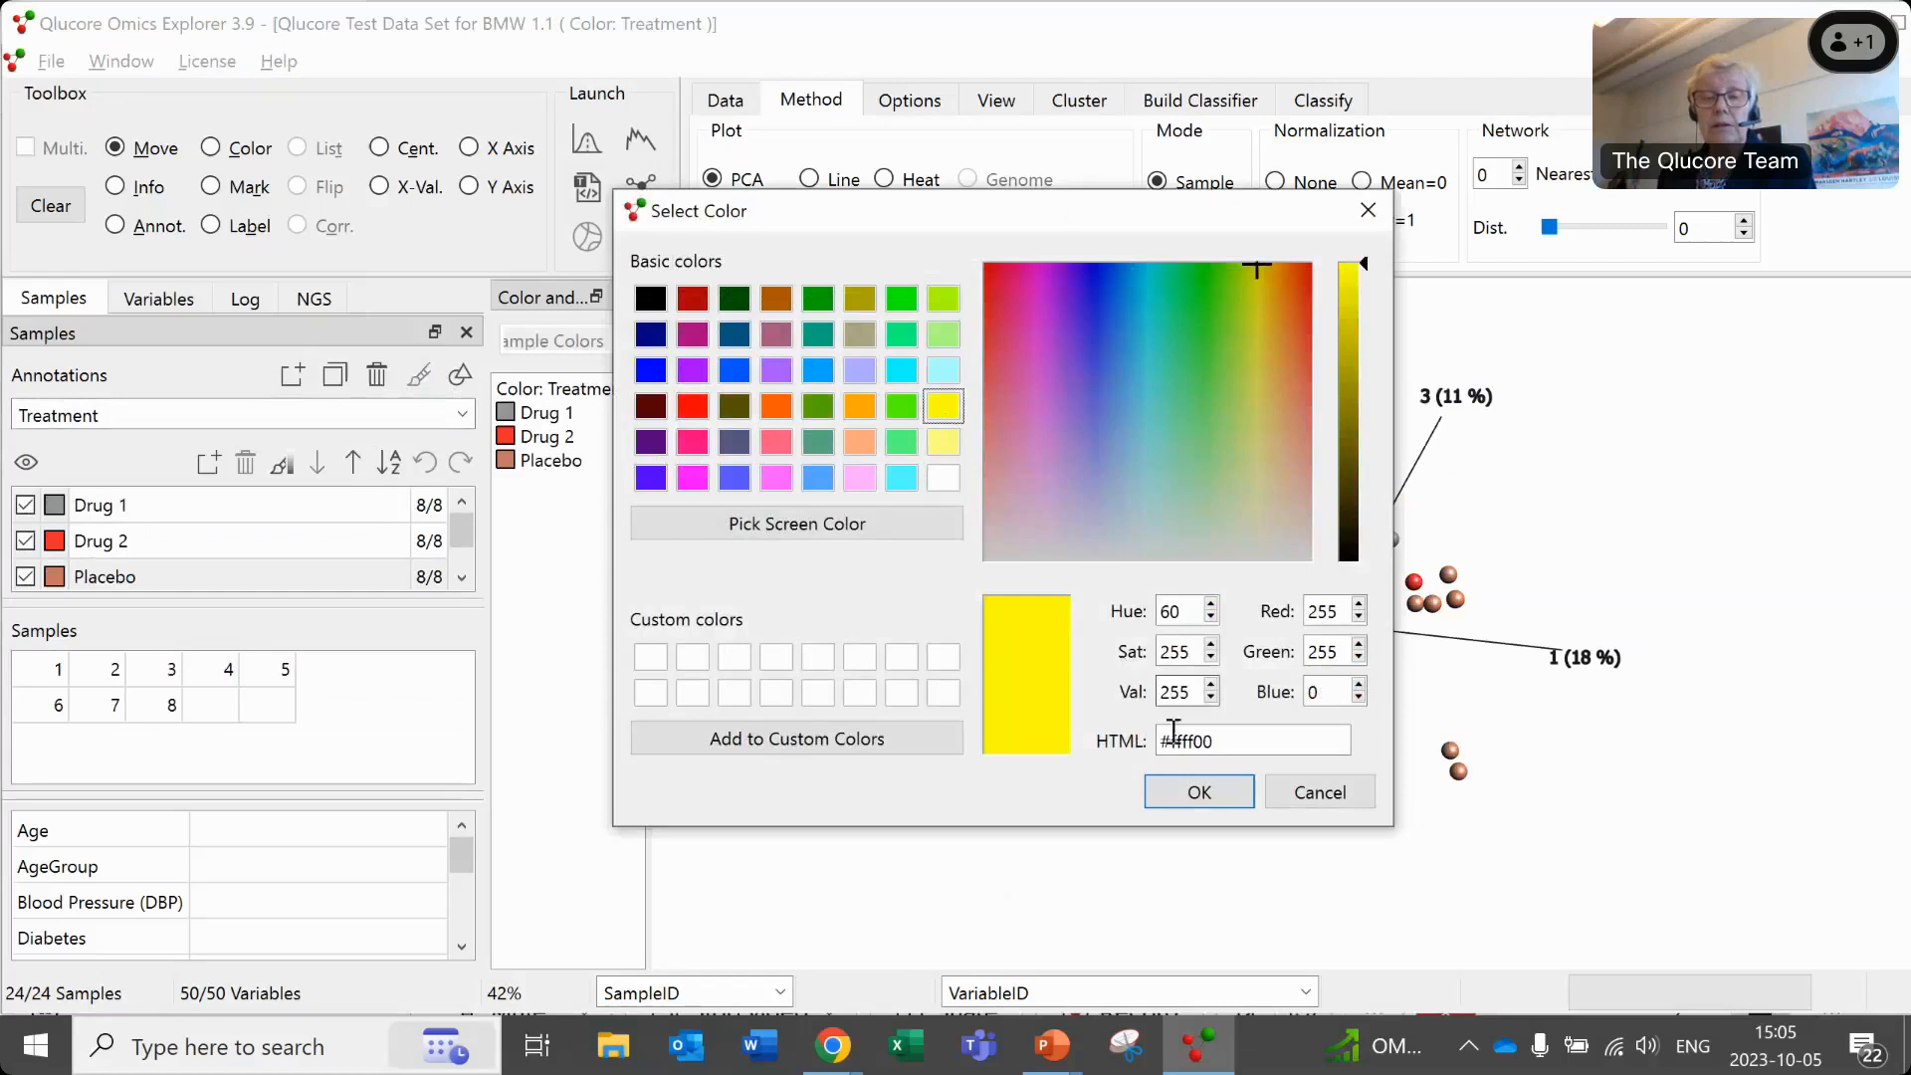
{"action": "left_click", "coordinate": [1197, 796]}
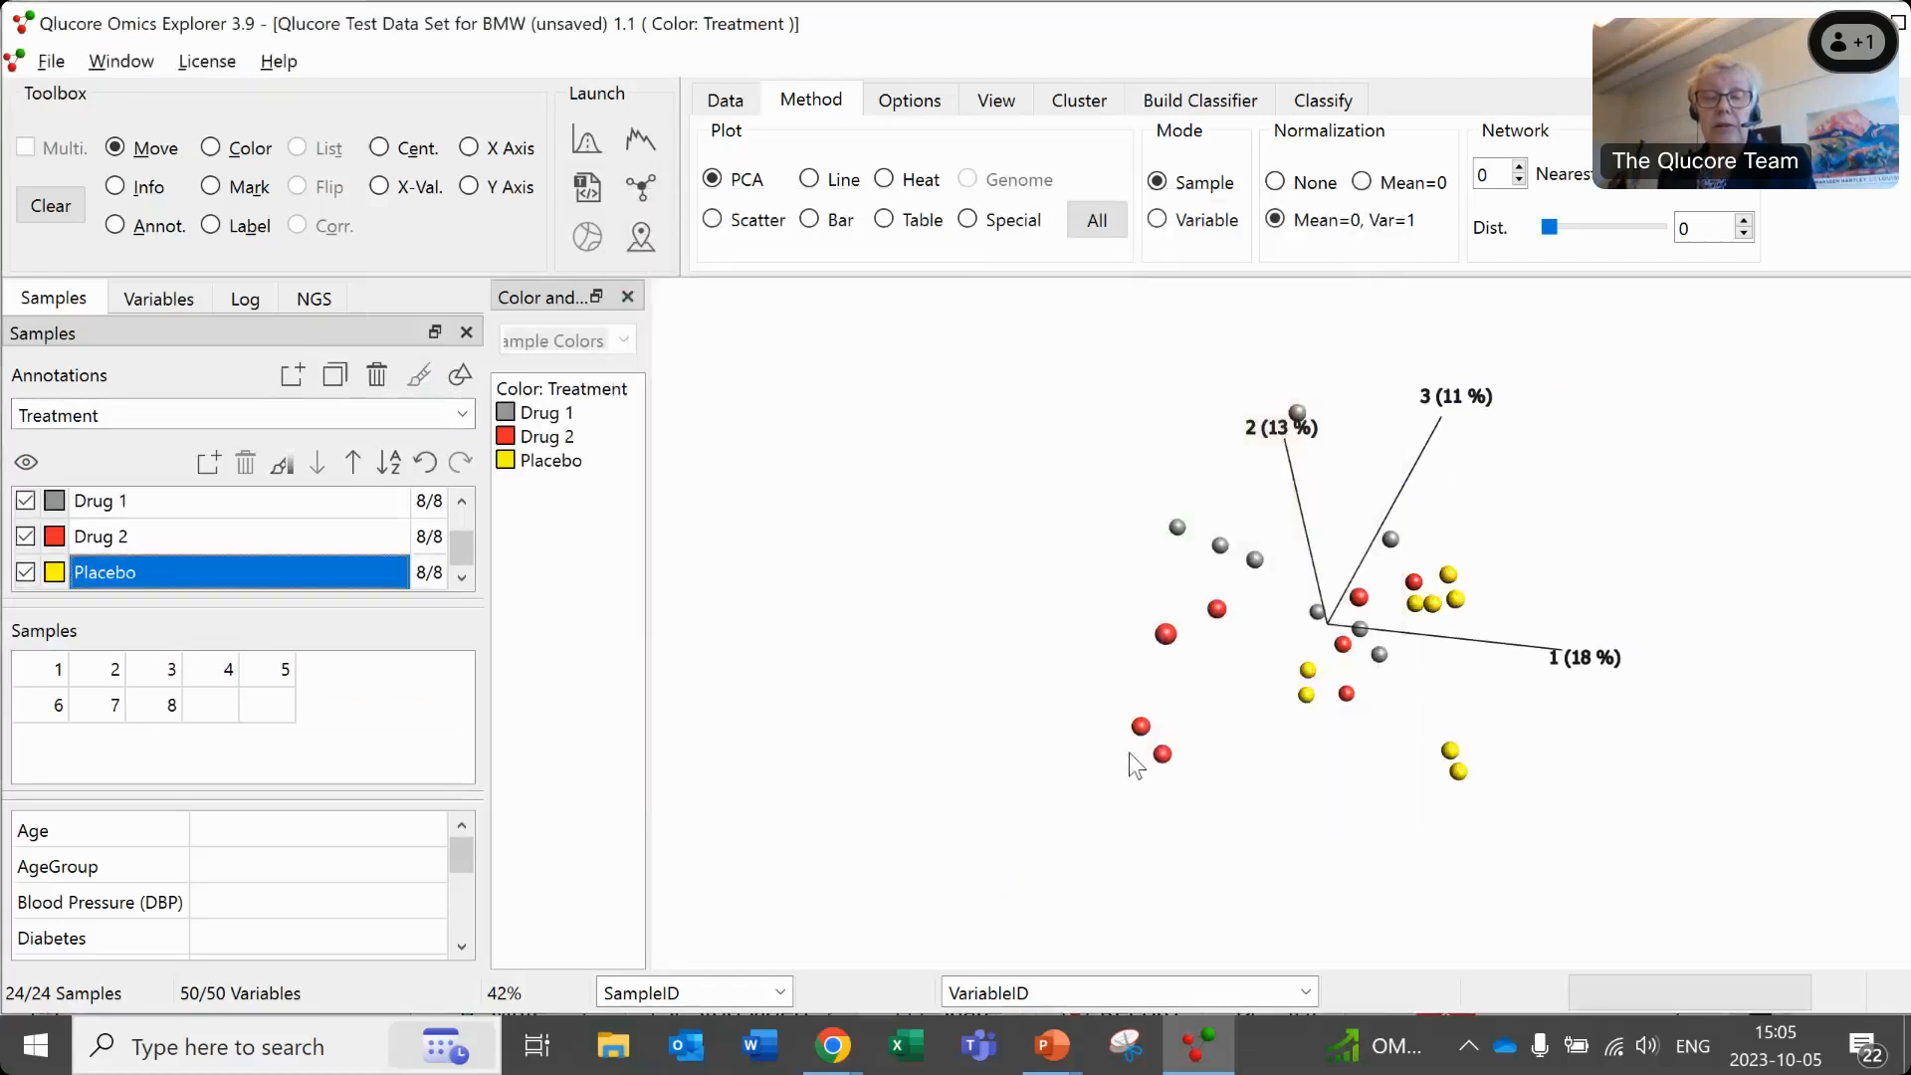
{"action": "left_click_drag", "start_coordinate": [1117, 673], "coordinate": [1003, 583]}
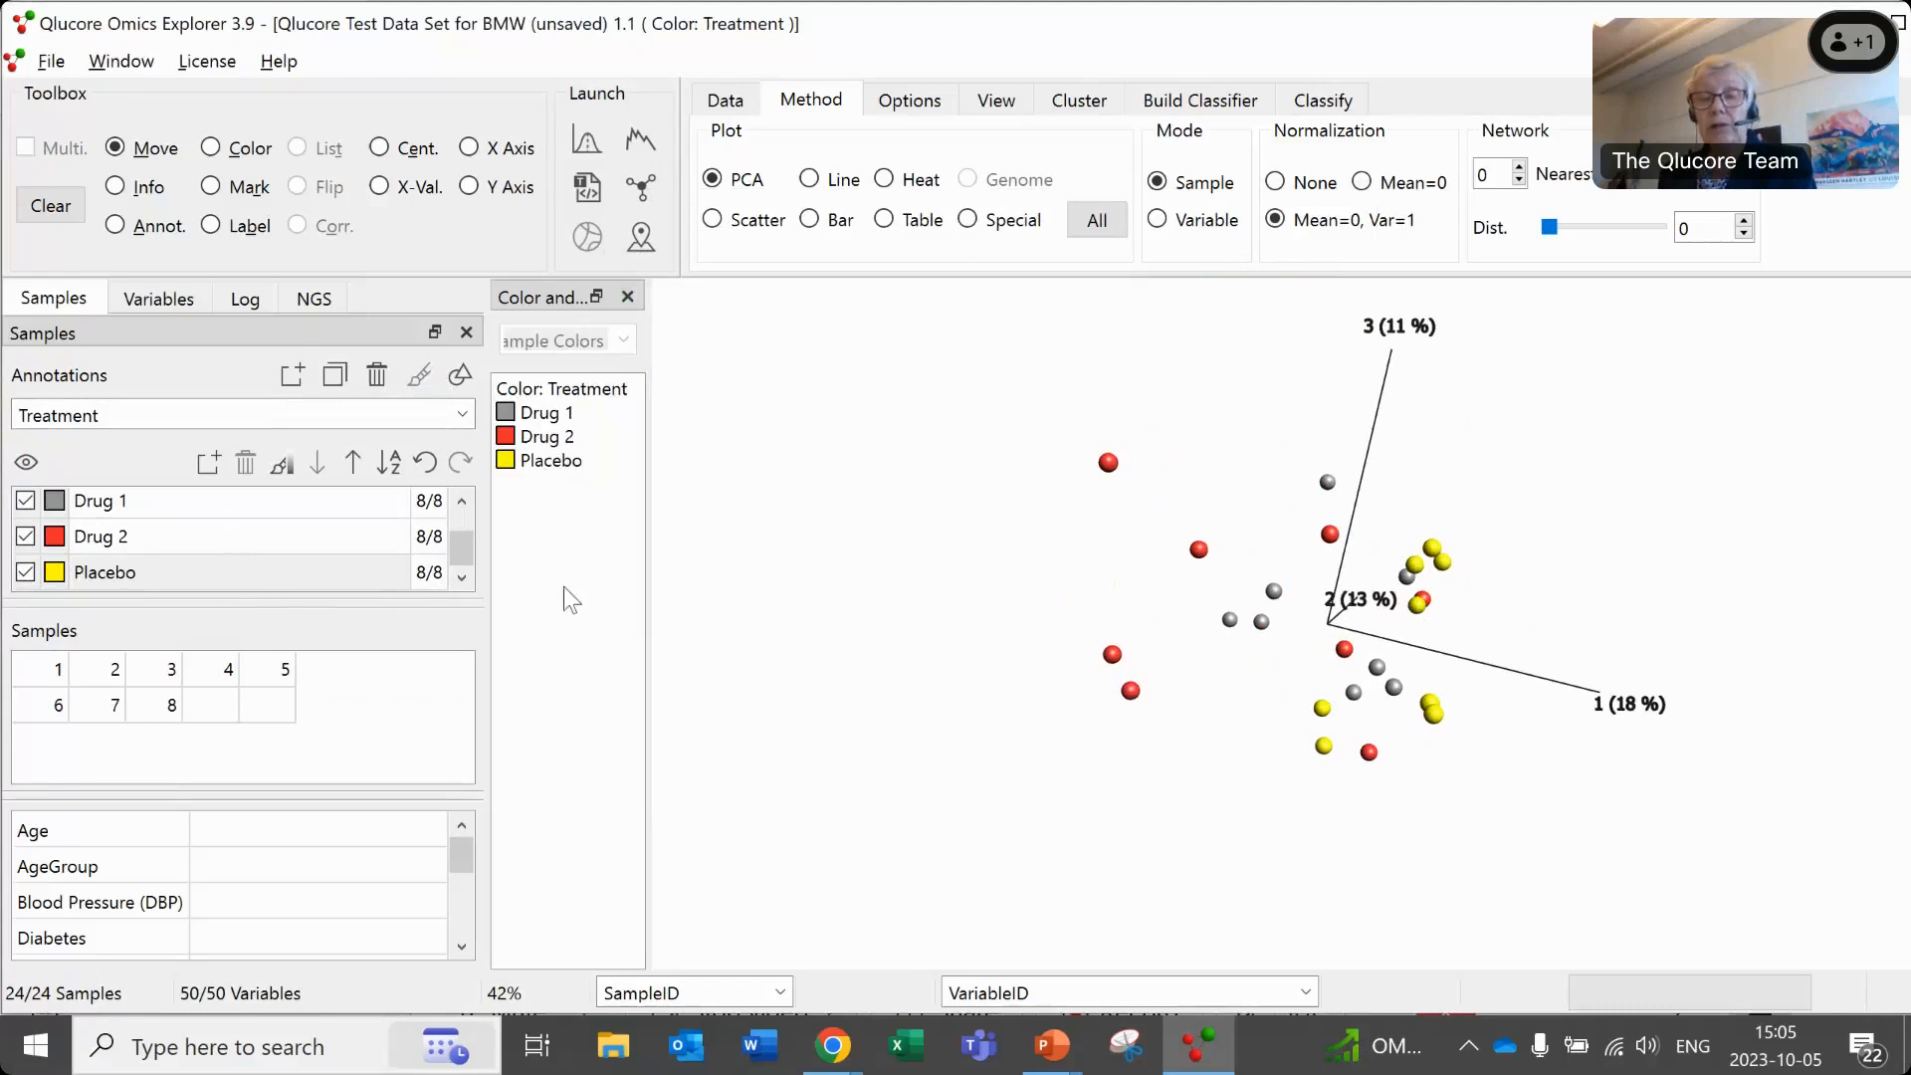
{"action": "left_click_drag", "start_coordinate": [1115, 715], "coordinate": [1185, 680]}
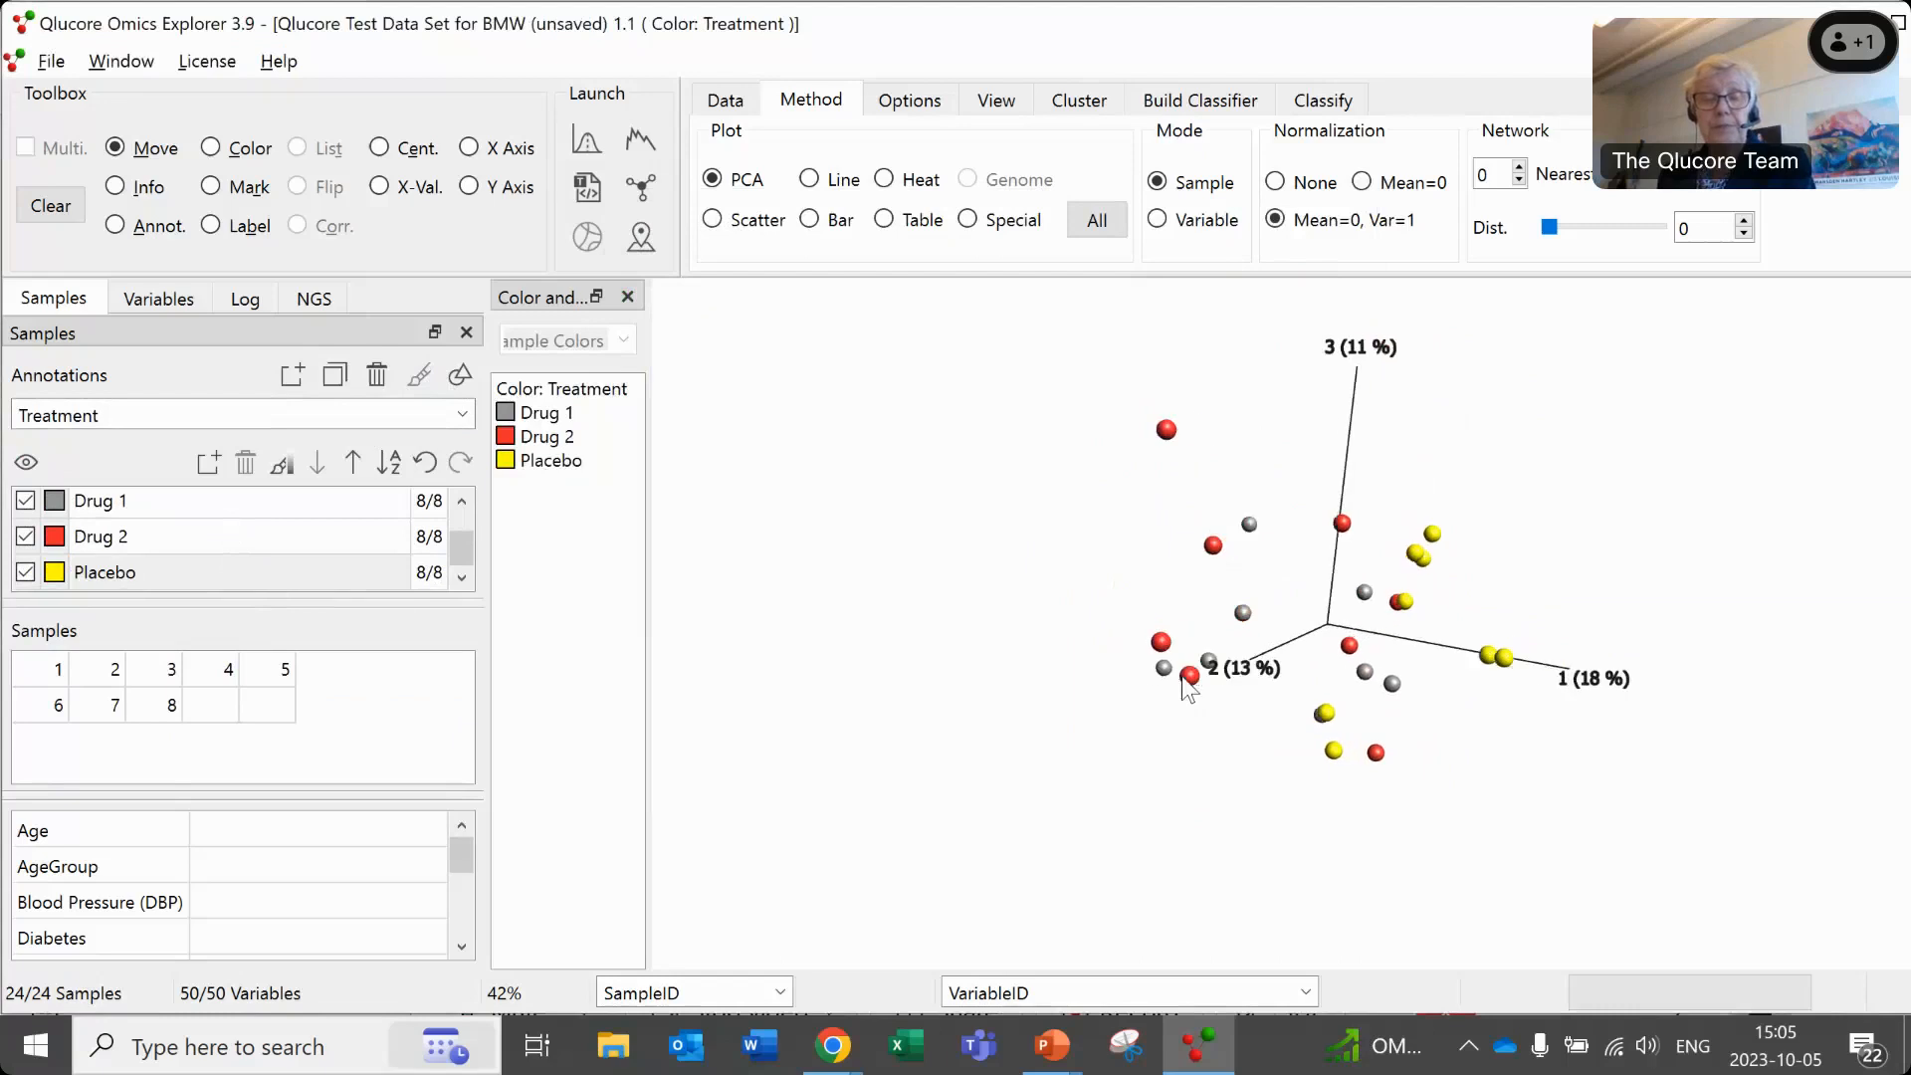
{"action": "left_click", "coordinate": [464, 418]}
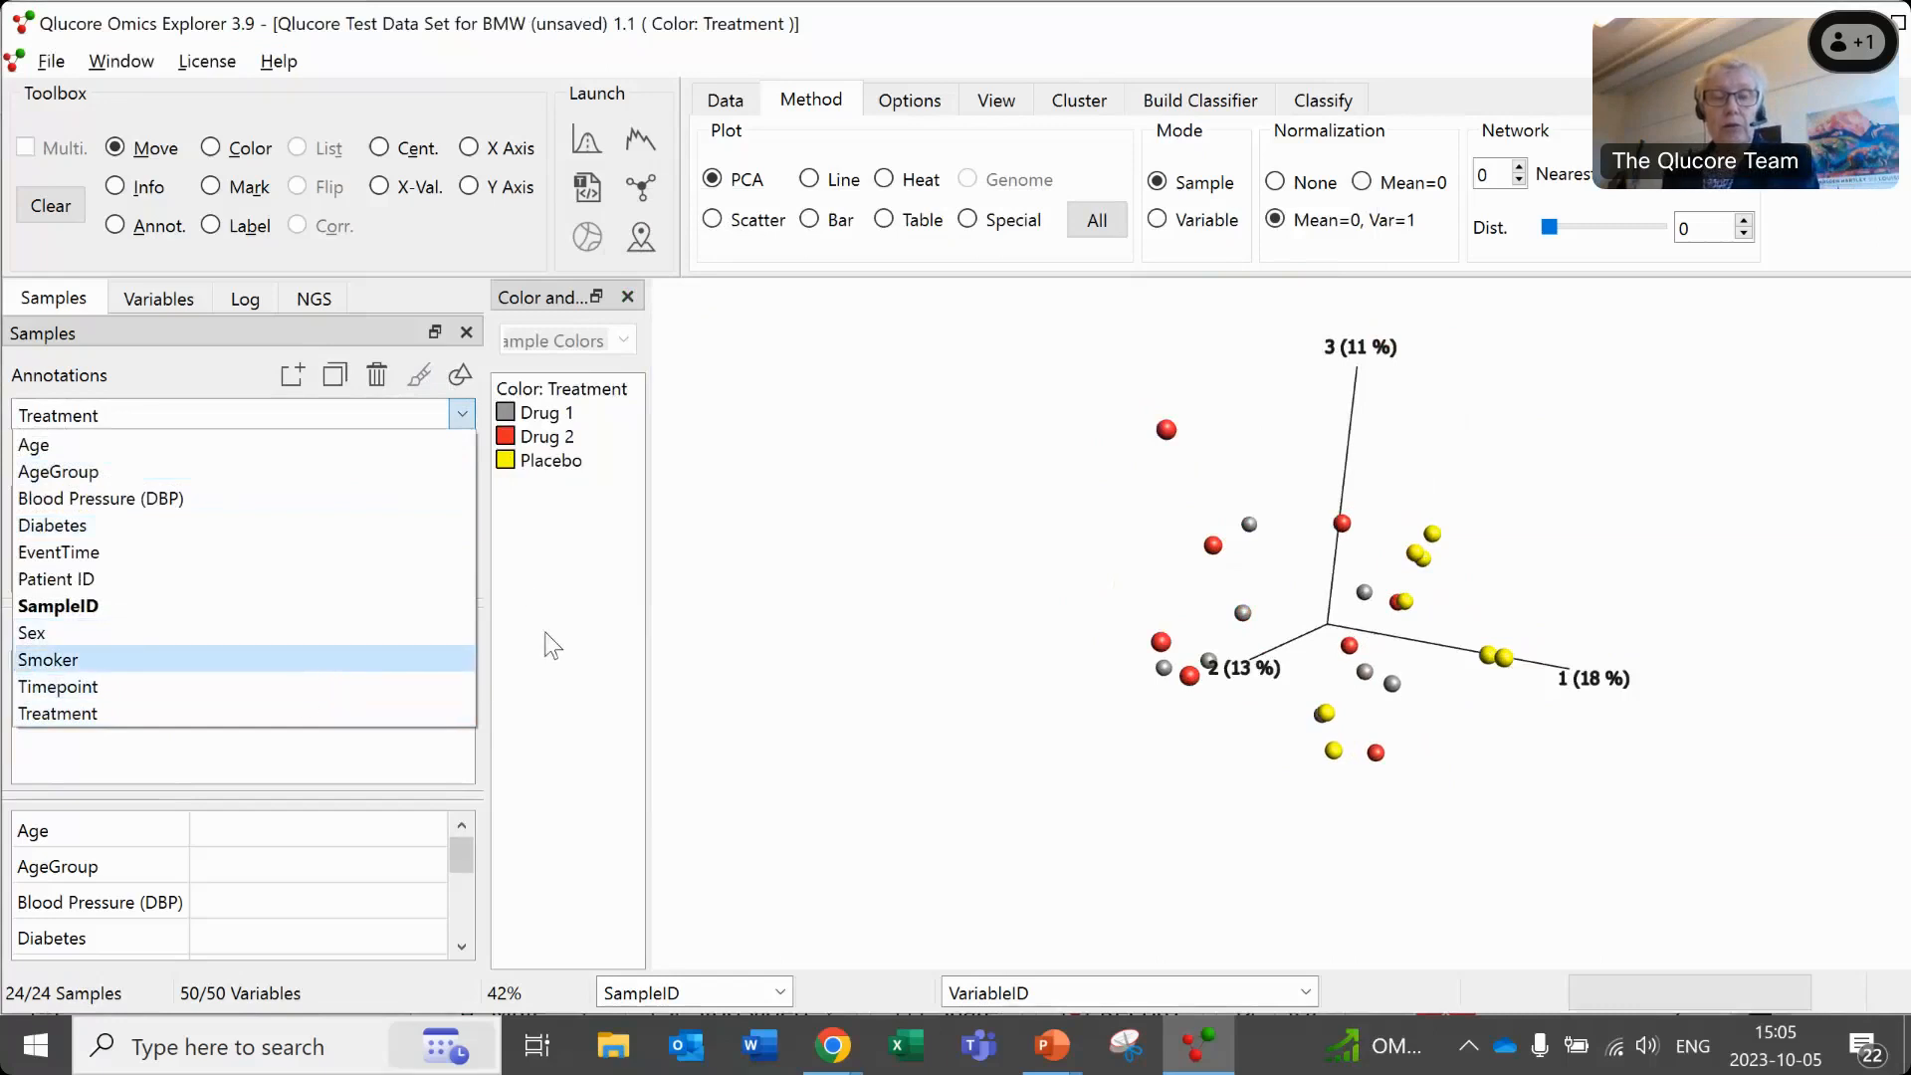
{"action": "left_click", "coordinate": [554, 545]}
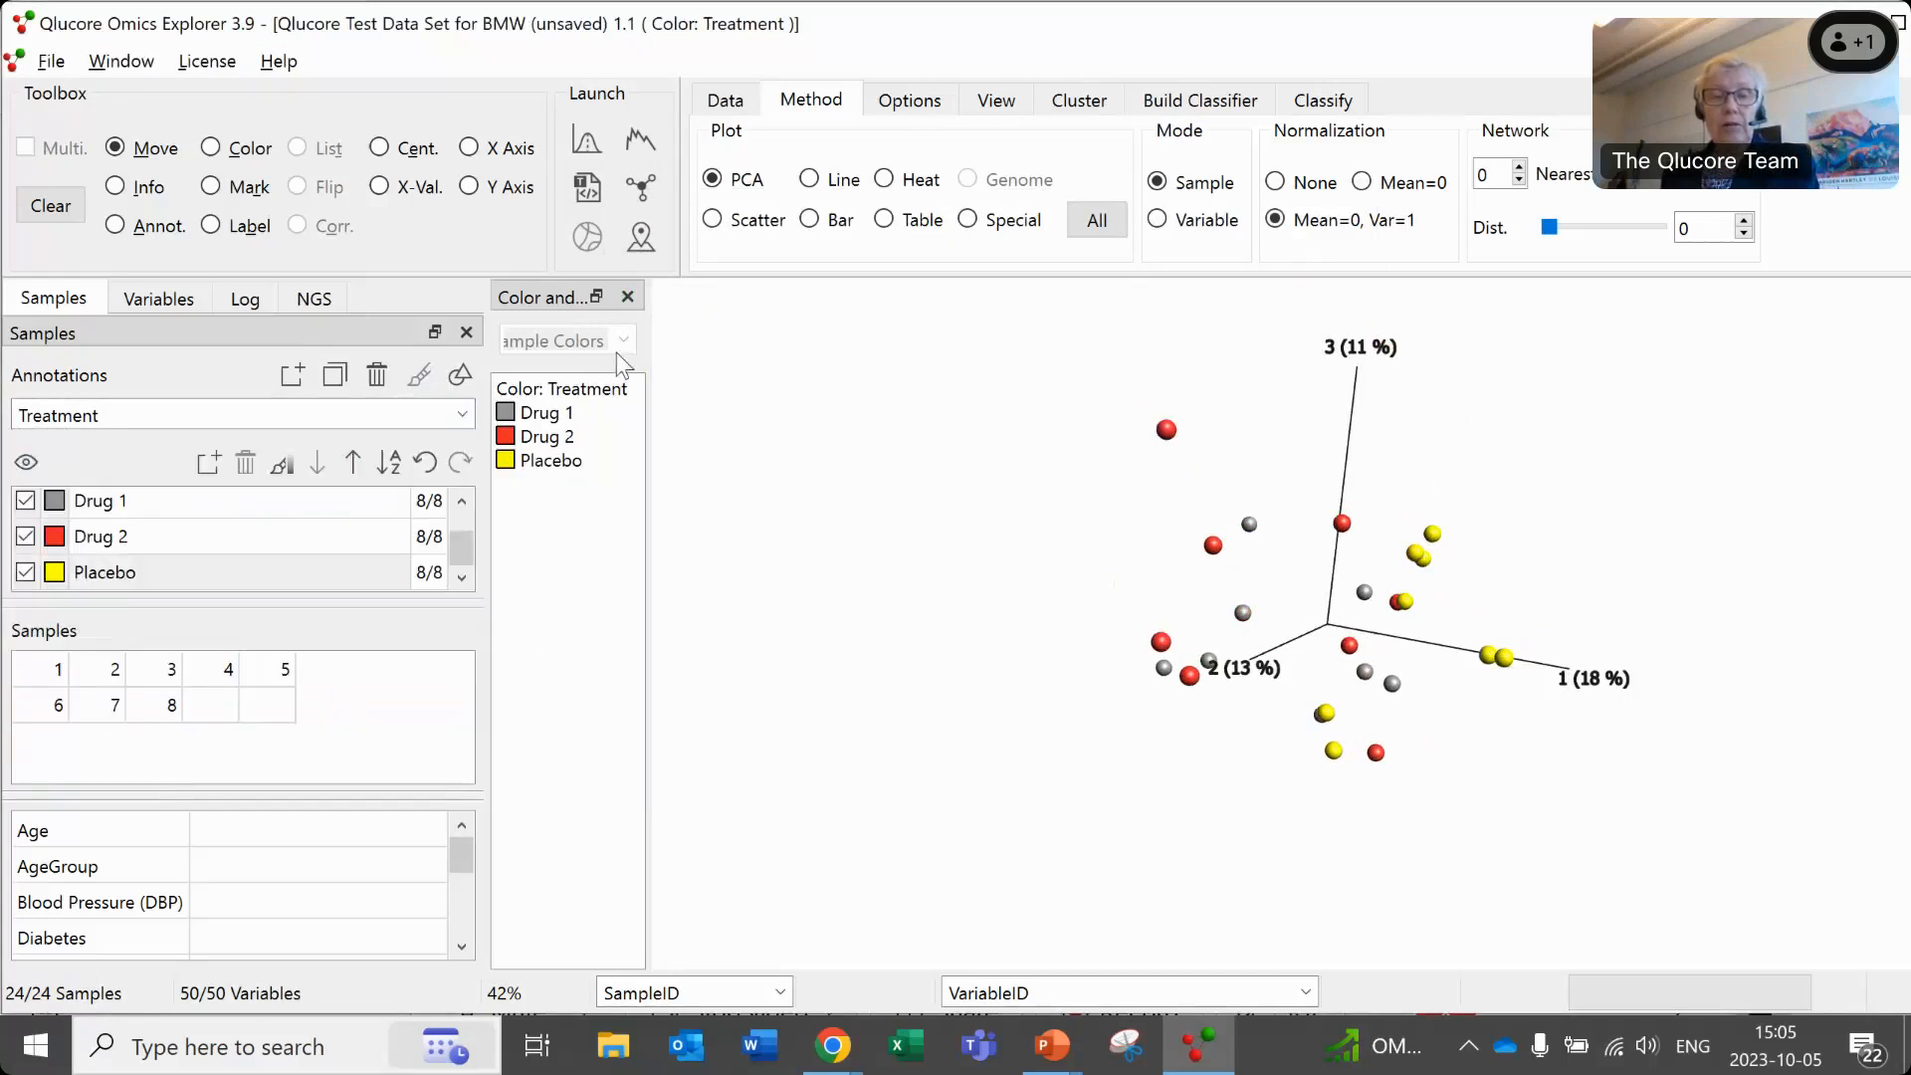
- Launch the Biomarker Workbench for the data set and maximize its window
{"action": "left_click", "coordinate": [641, 237]}
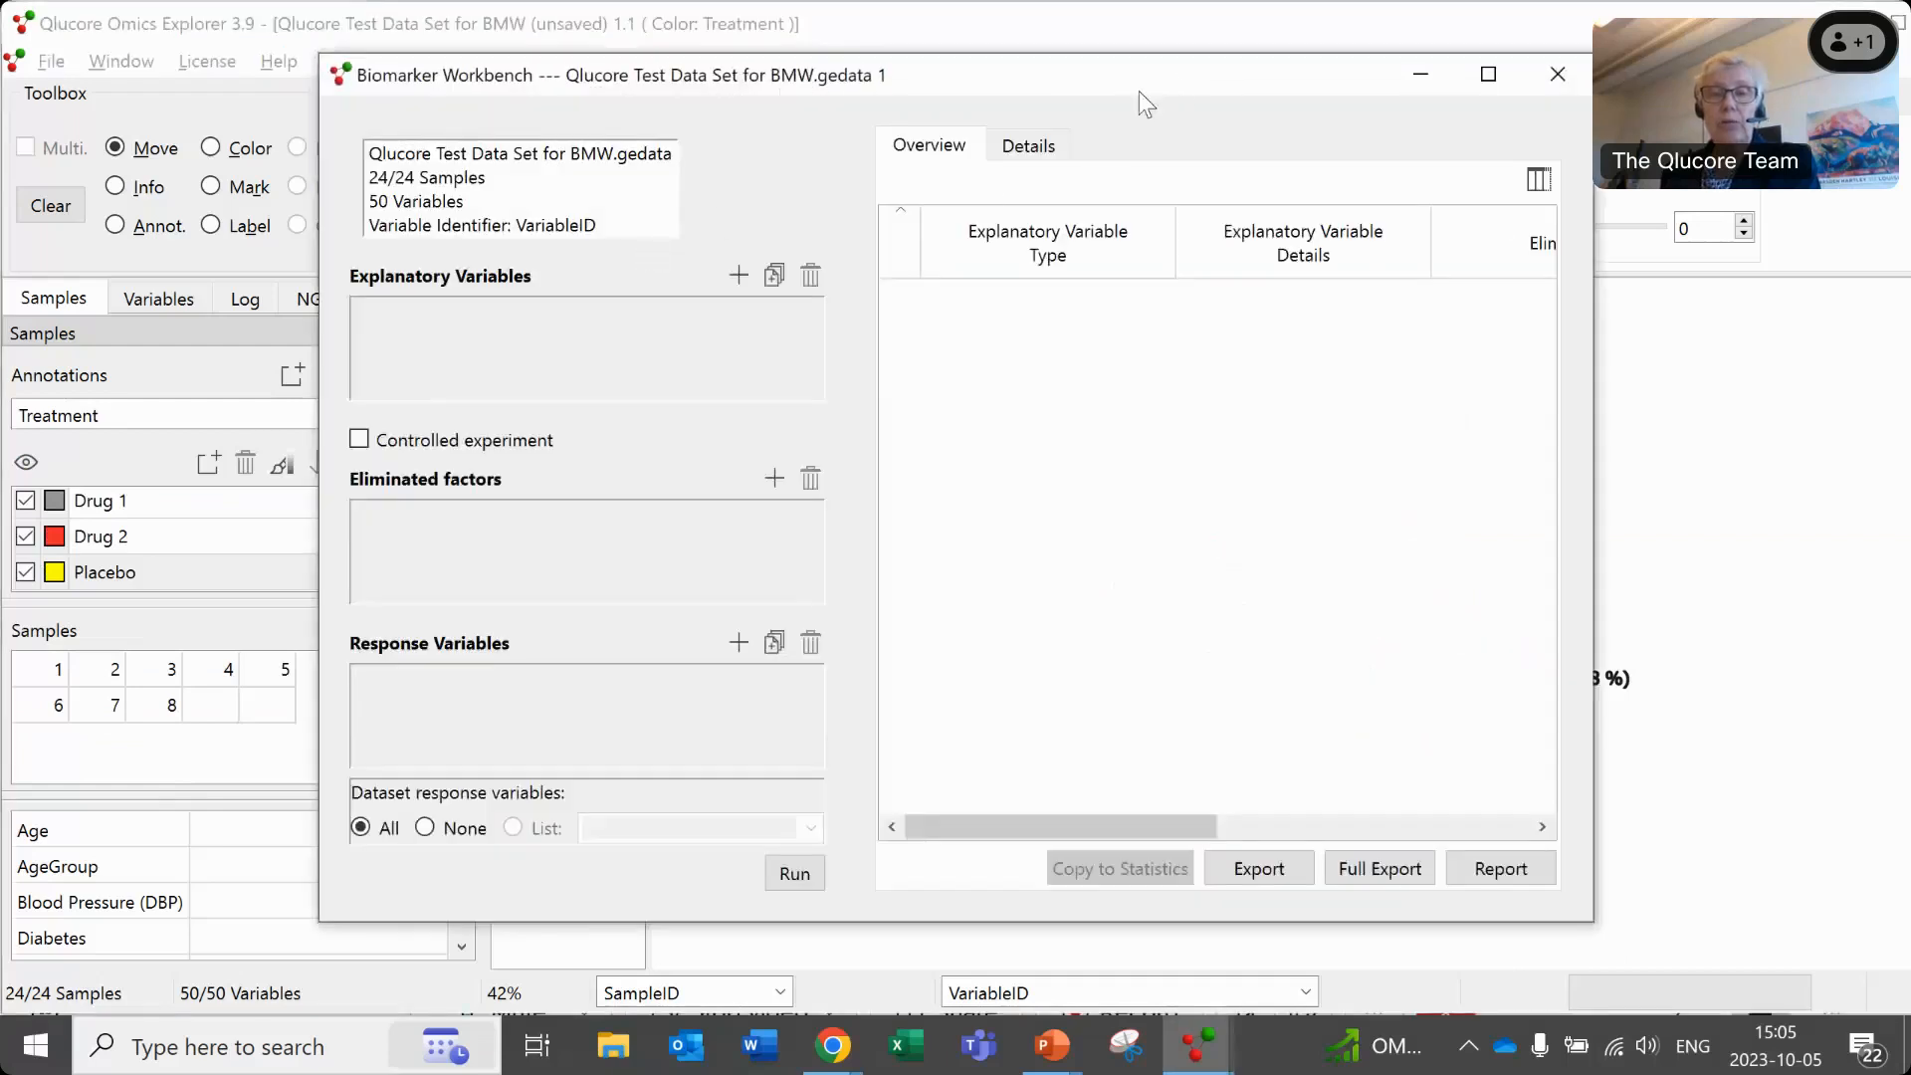
{"action": "left_click_drag", "start_coordinate": [1048, 81], "coordinate": [1251, 313]}
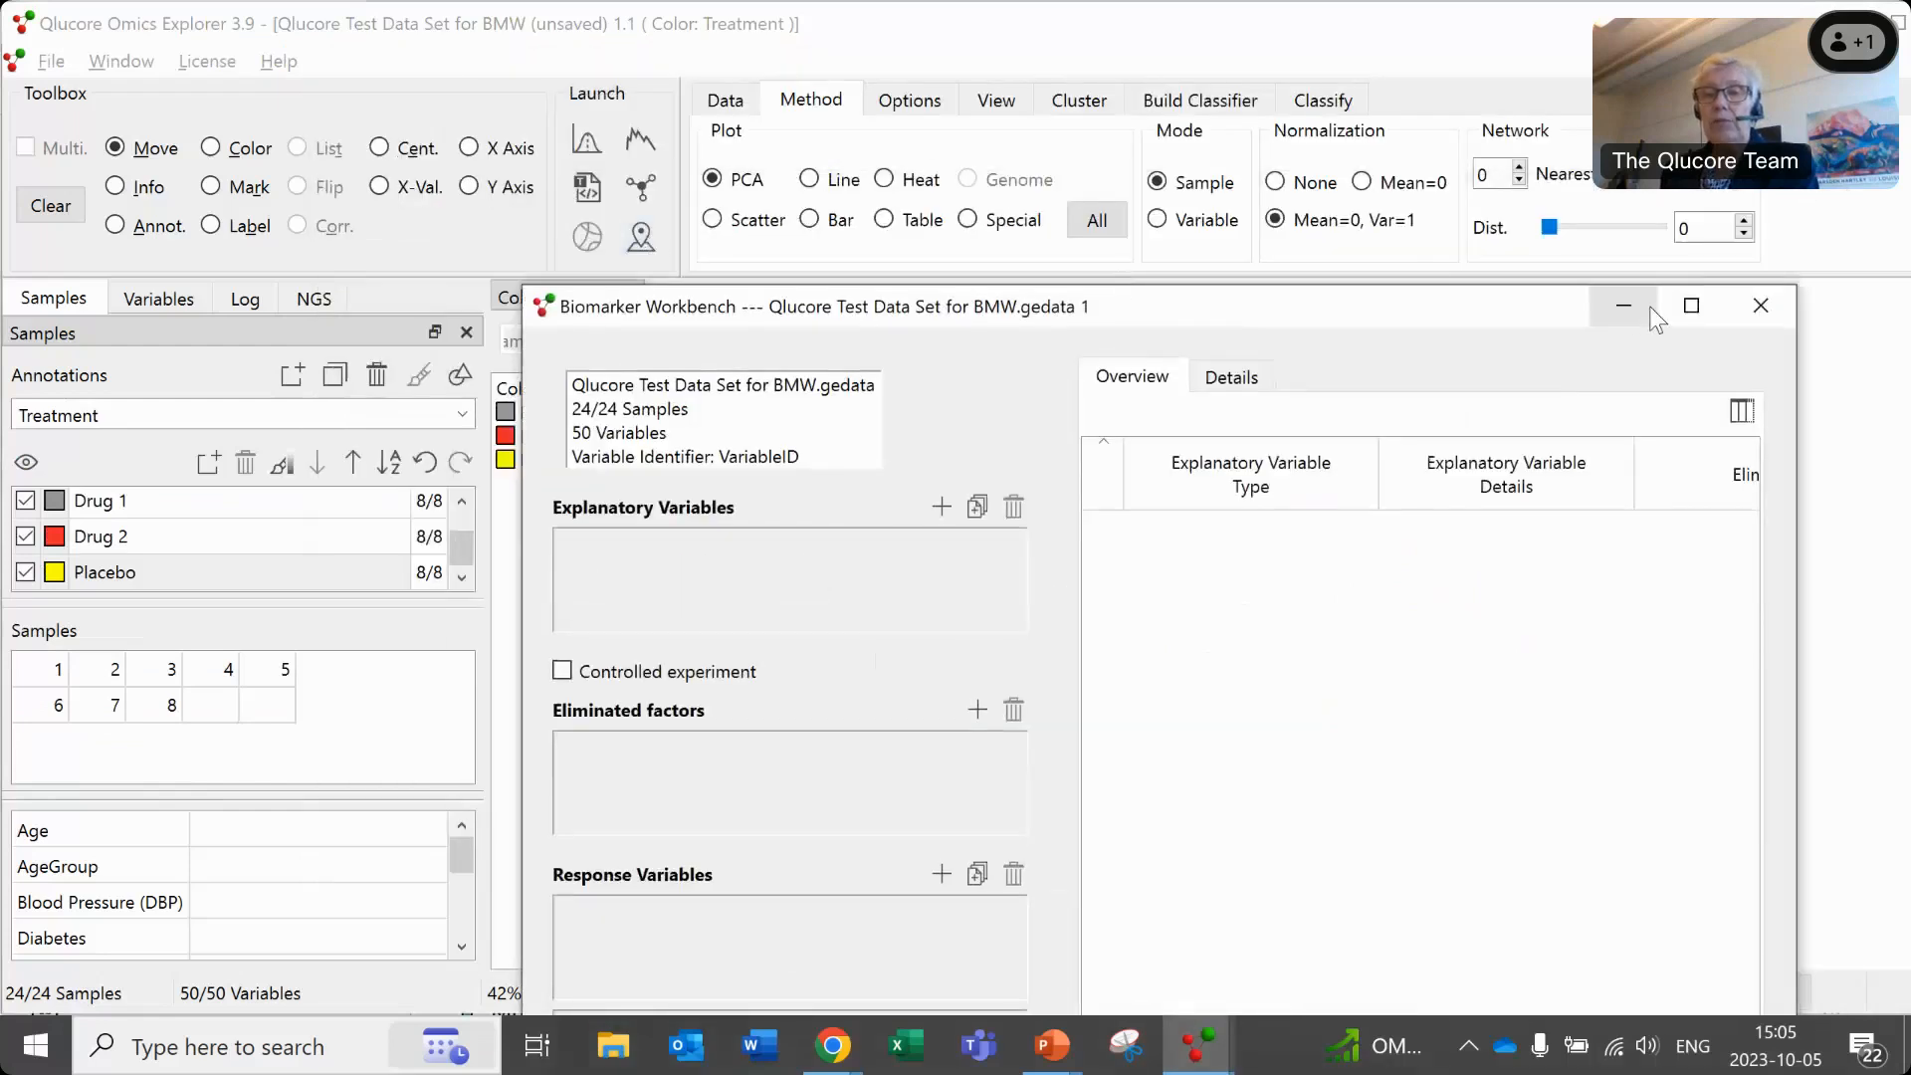
{"action": "left_click", "coordinate": [1692, 308]}
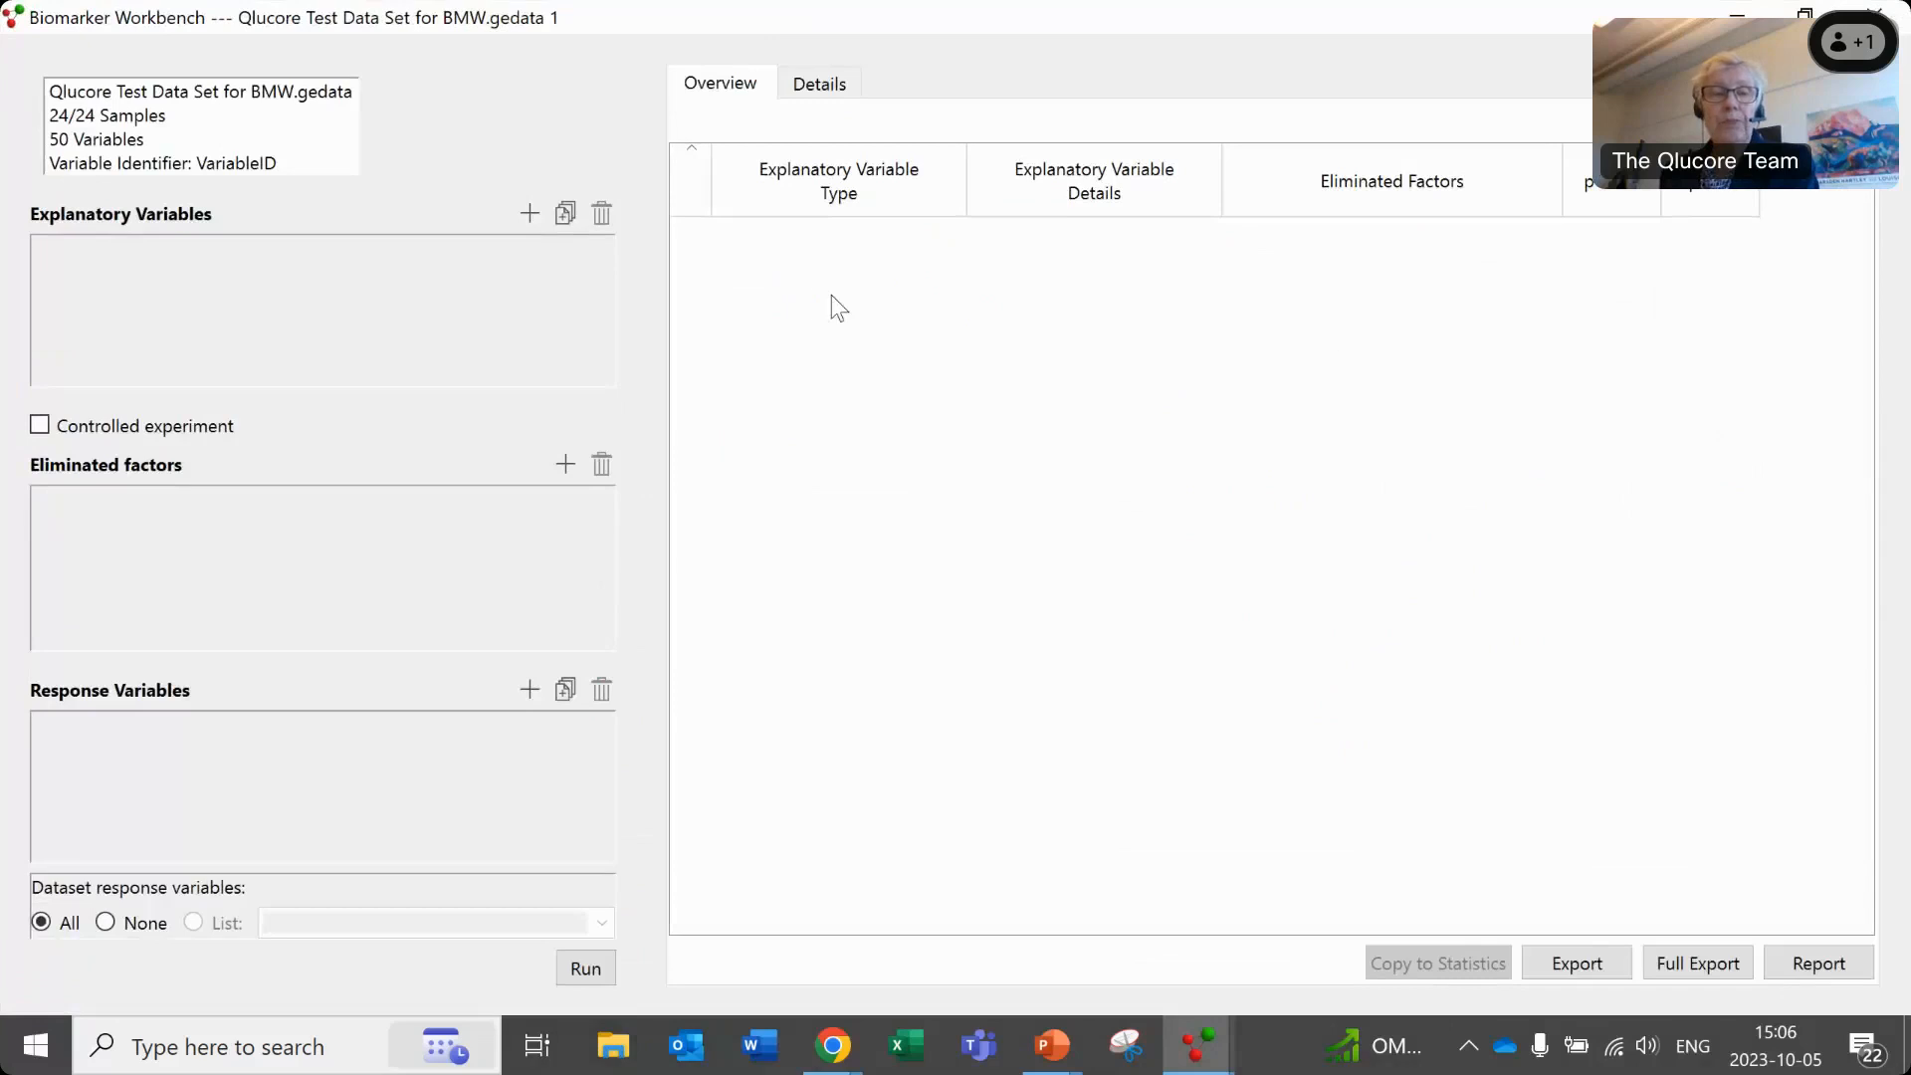
- Add model setups for all sample annotations as explanatory variables, check the available test types, and run the analysis
{"action": "left_click", "coordinate": [564, 215]}
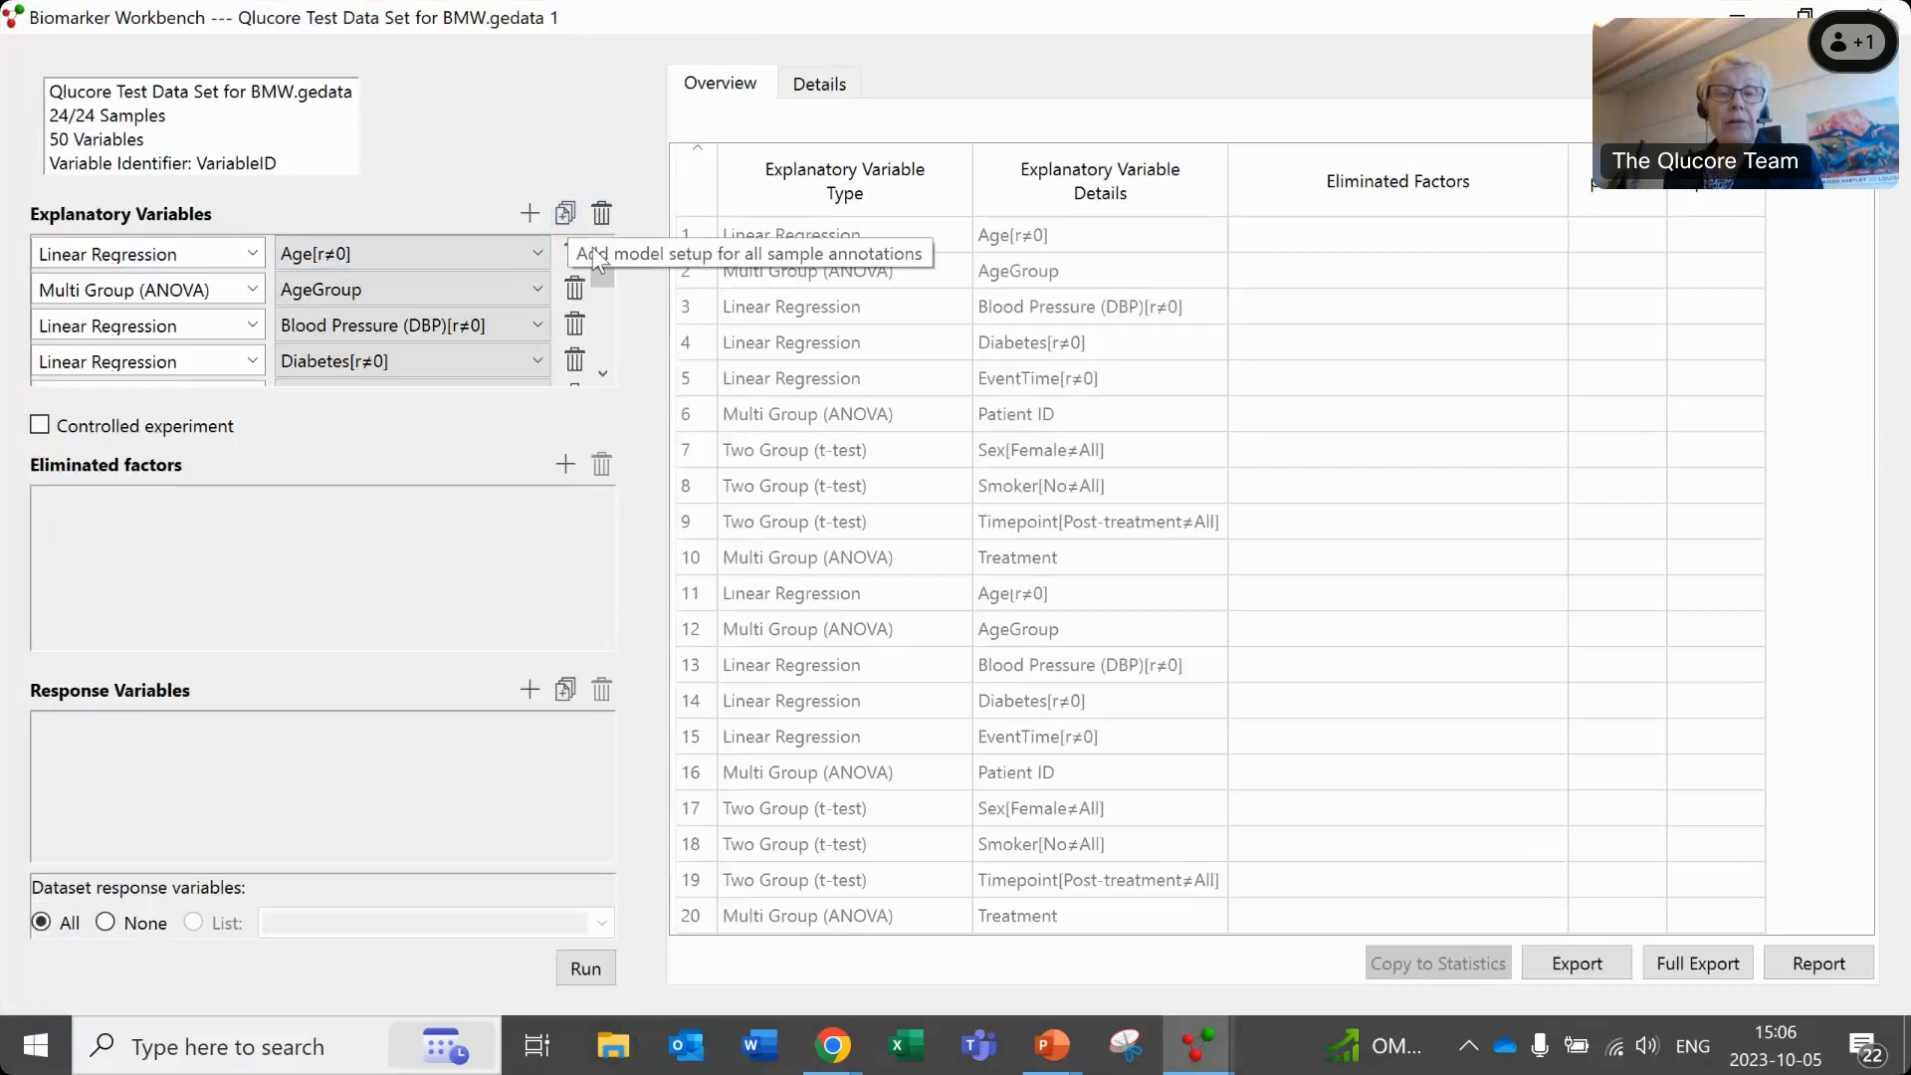
{"action": "mouse_move", "coordinate": [604, 265]}
{"action": "left_mouse_down"}
{"action": "mouse_move", "coordinate": [601, 378]}
{"action": "mouse_move", "coordinate": [604, 263]}
{"action": "left_mouse_up"}
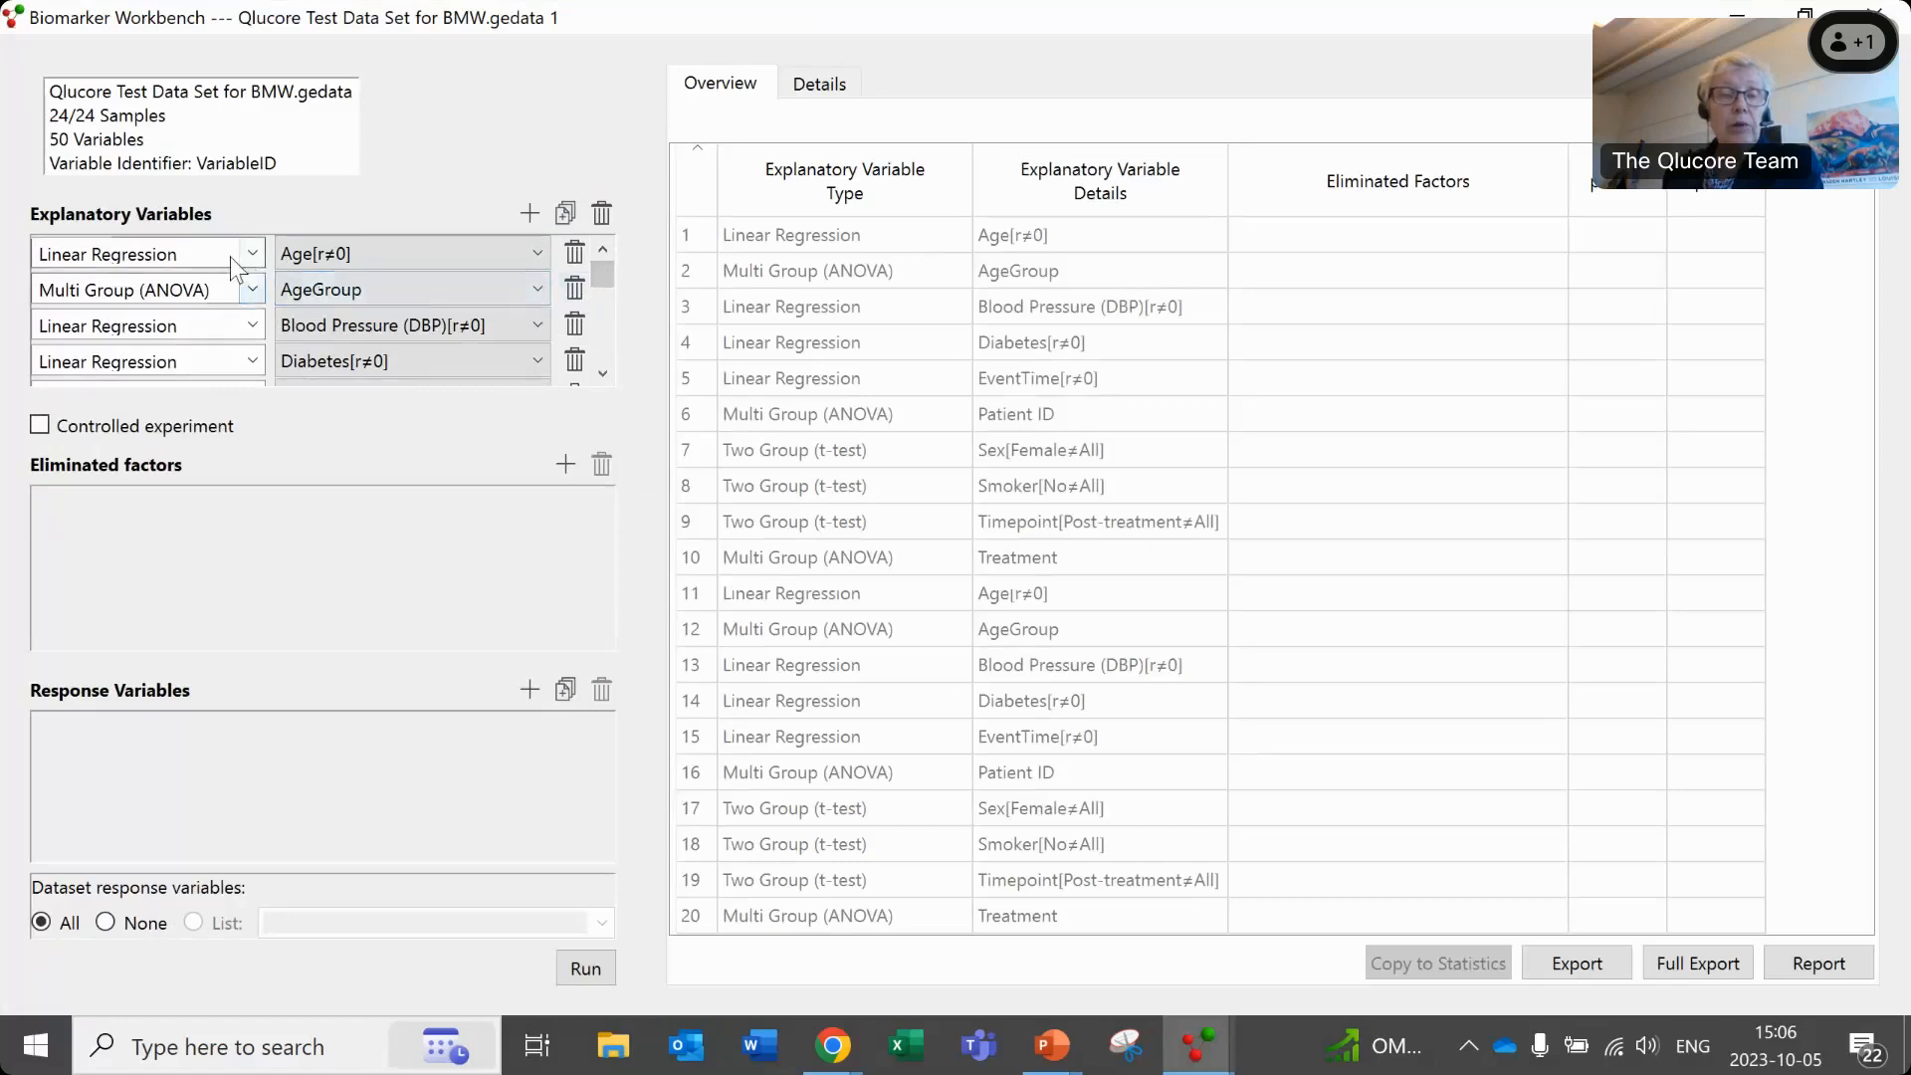
{"action": "mouse_move", "coordinate": [603, 271]}
{"action": "left_mouse_down"}
{"action": "mouse_move", "coordinate": [612, 363]}
{"action": "mouse_move", "coordinate": [605, 279]}
{"action": "left_mouse_up"}
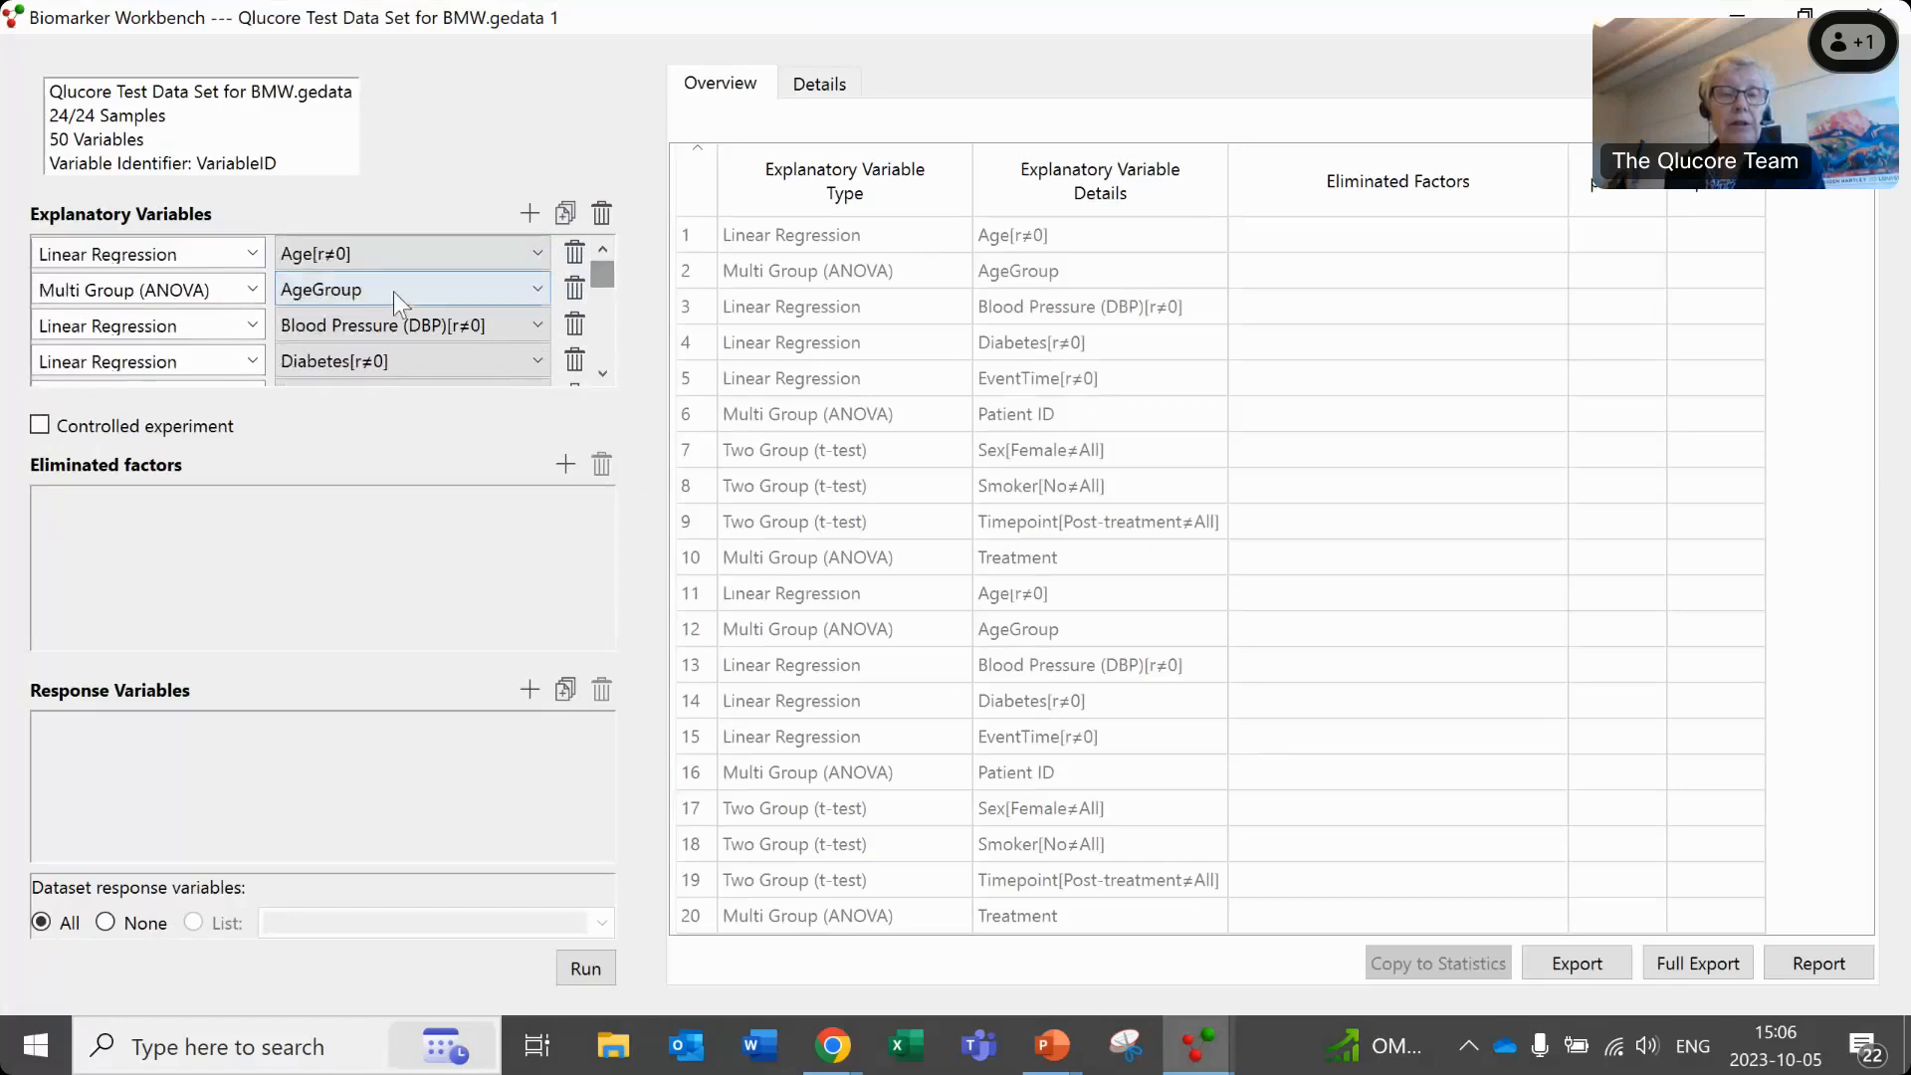
{"action": "left_click", "coordinate": [254, 255]}
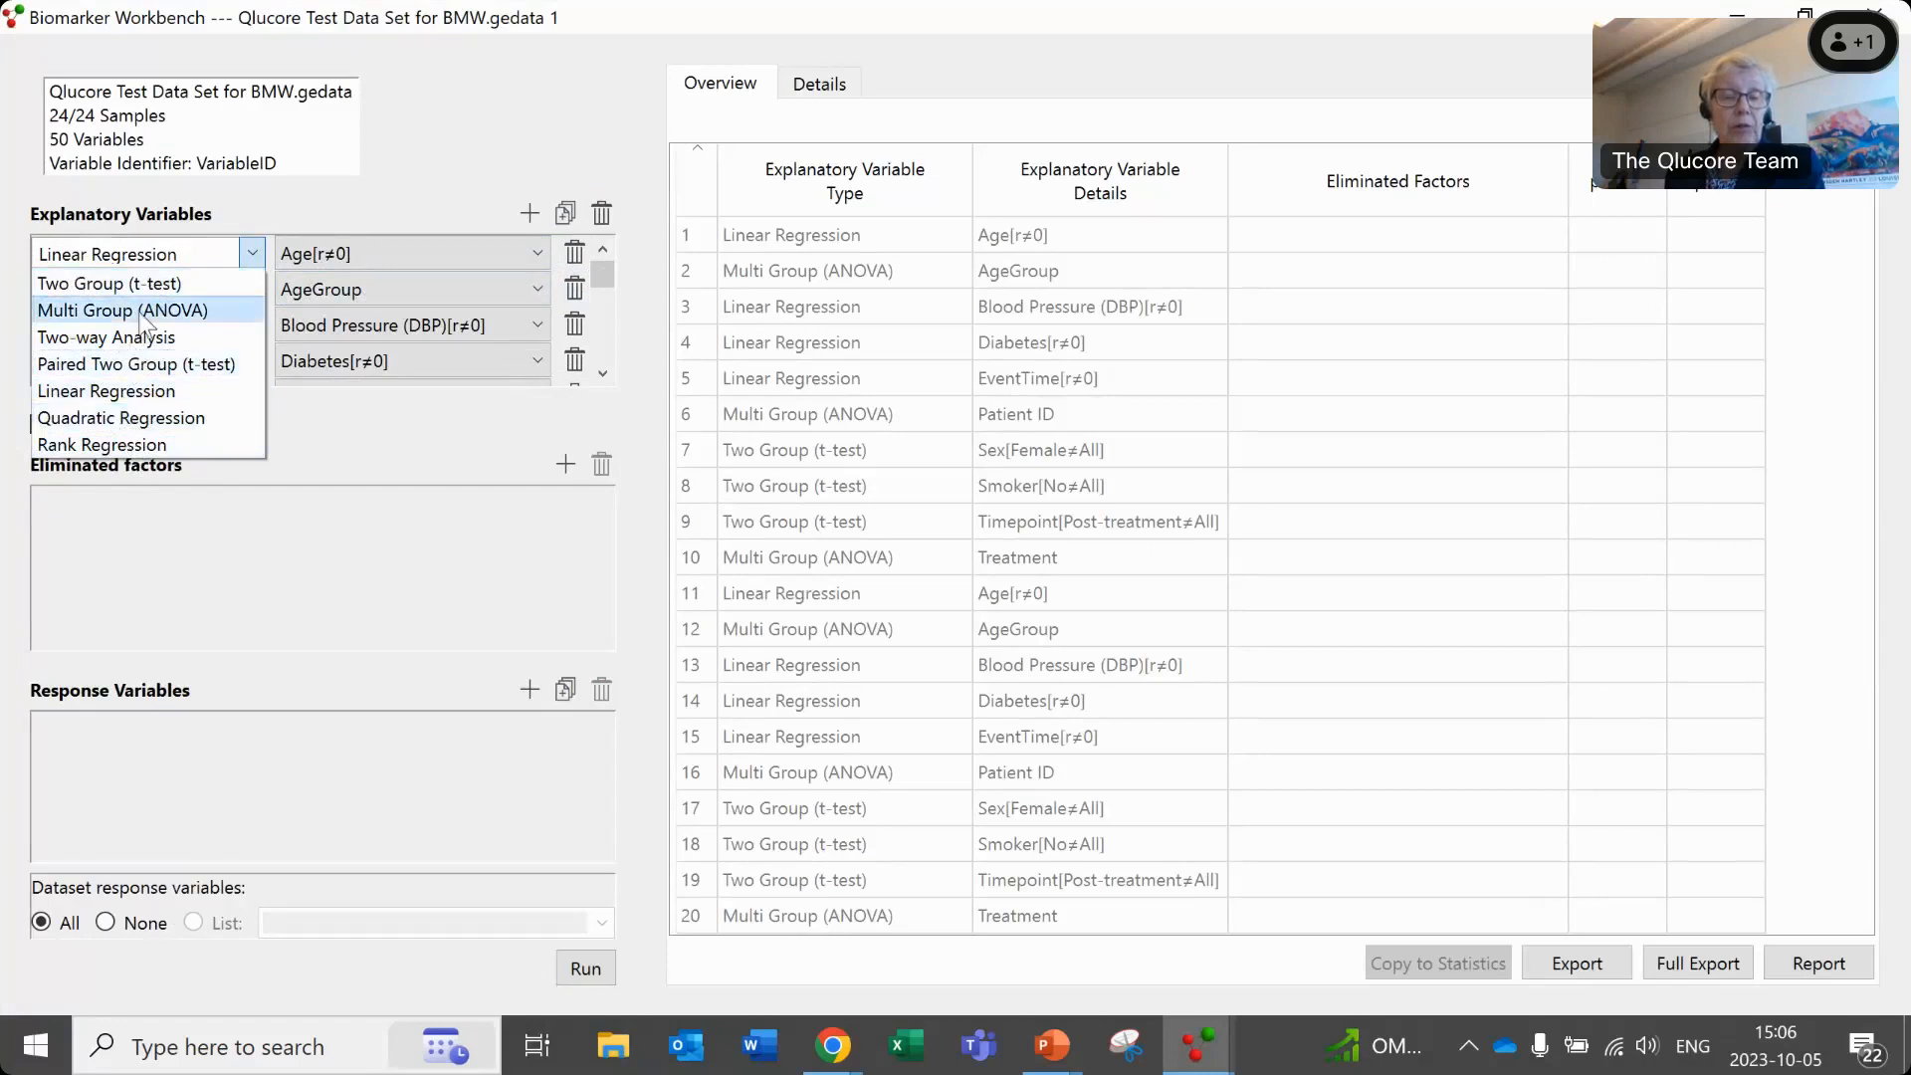
{"action": "left_click", "coordinate": [361, 446]}
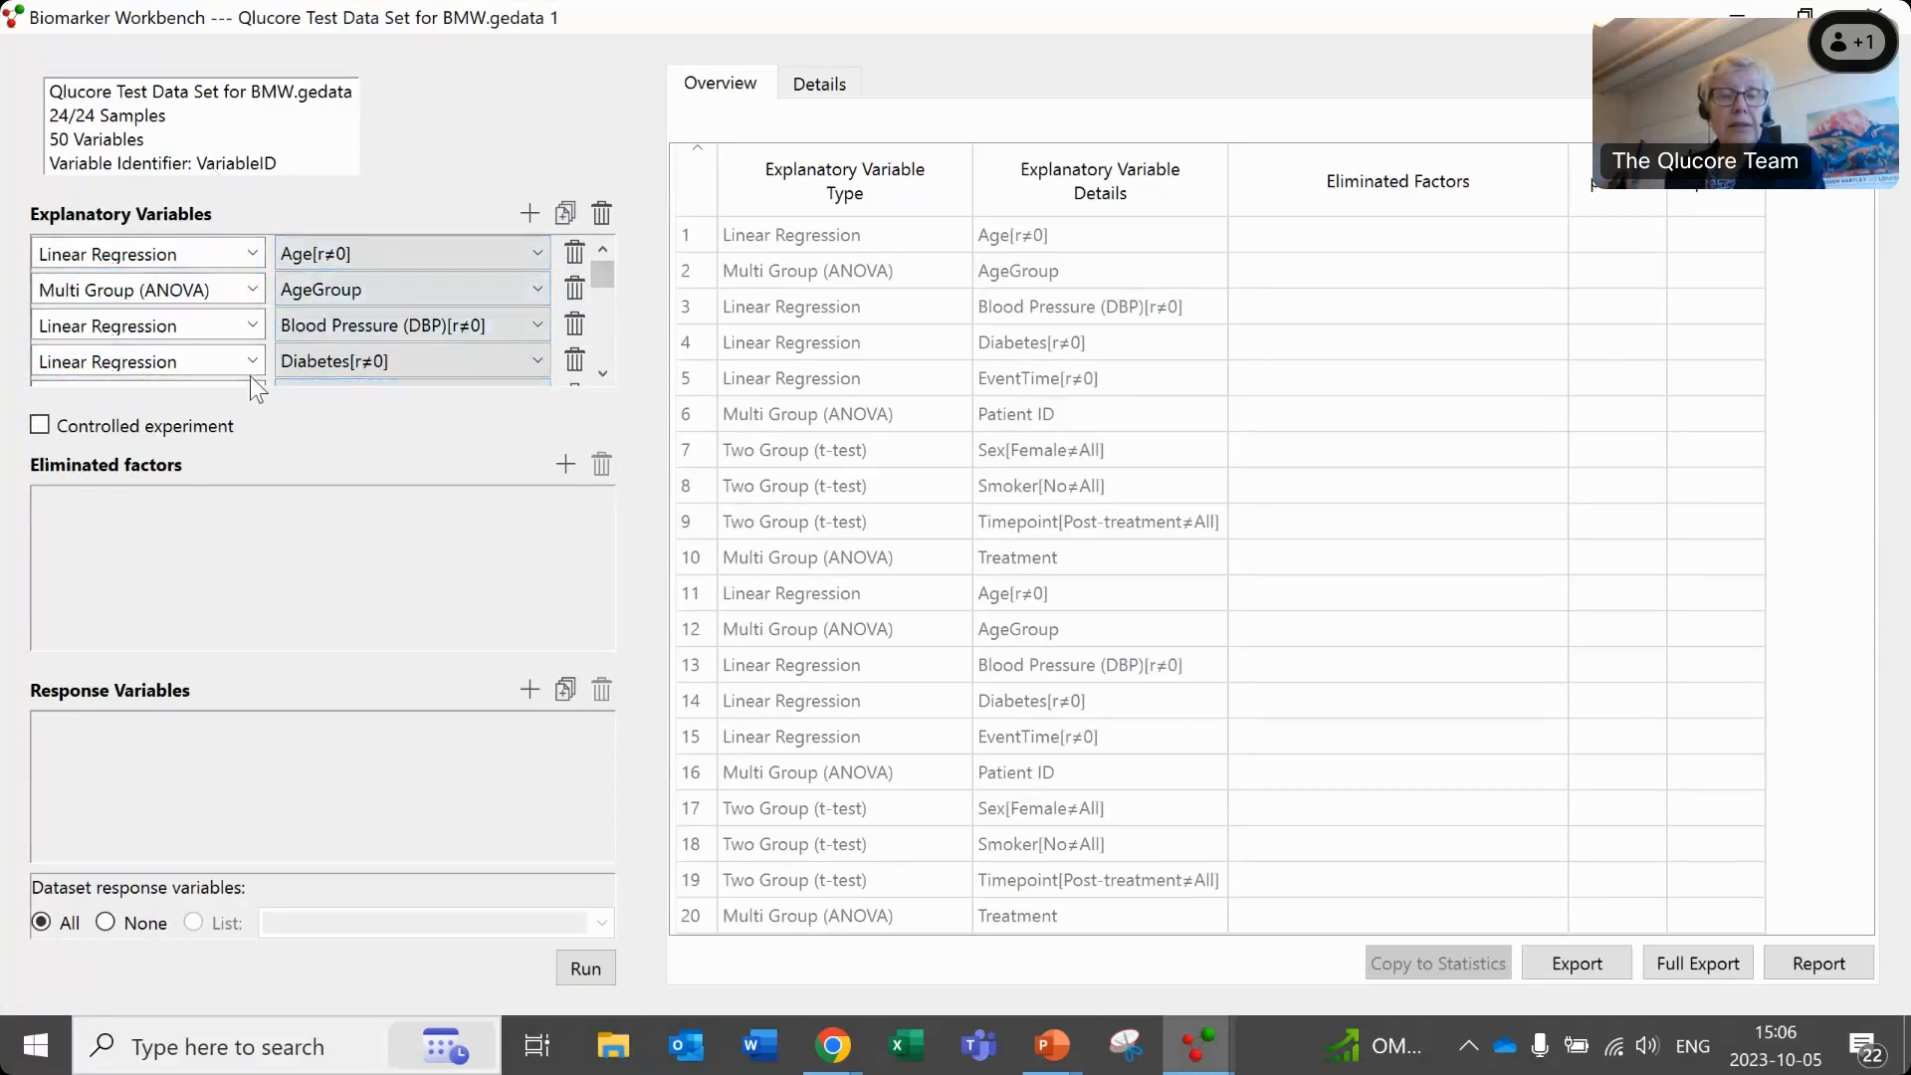
{"action": "left_click", "coordinate": [576, 972]}
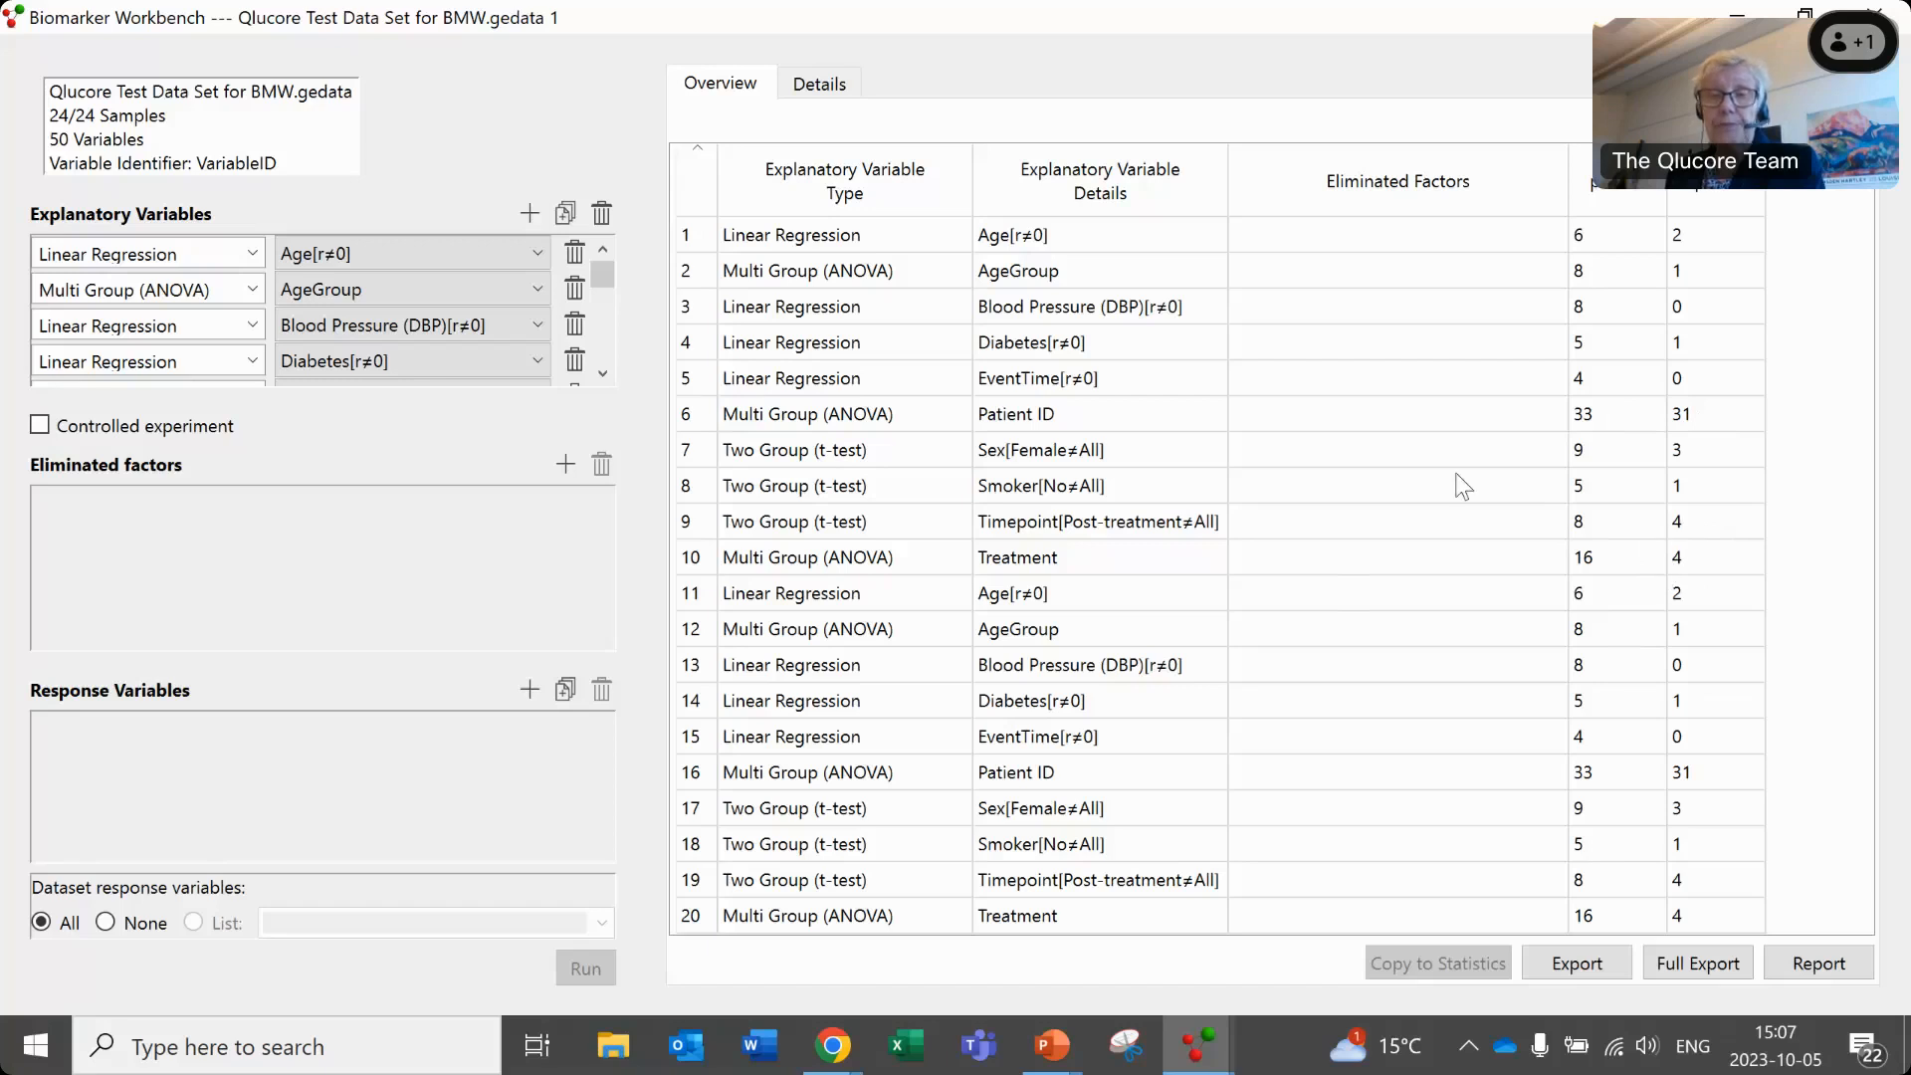
- Show the detailed results, replace the duplicated explanatory variables with one set covering all sample annotations, and rerun the analysis
{"action": "left_click", "coordinate": [819, 86]}
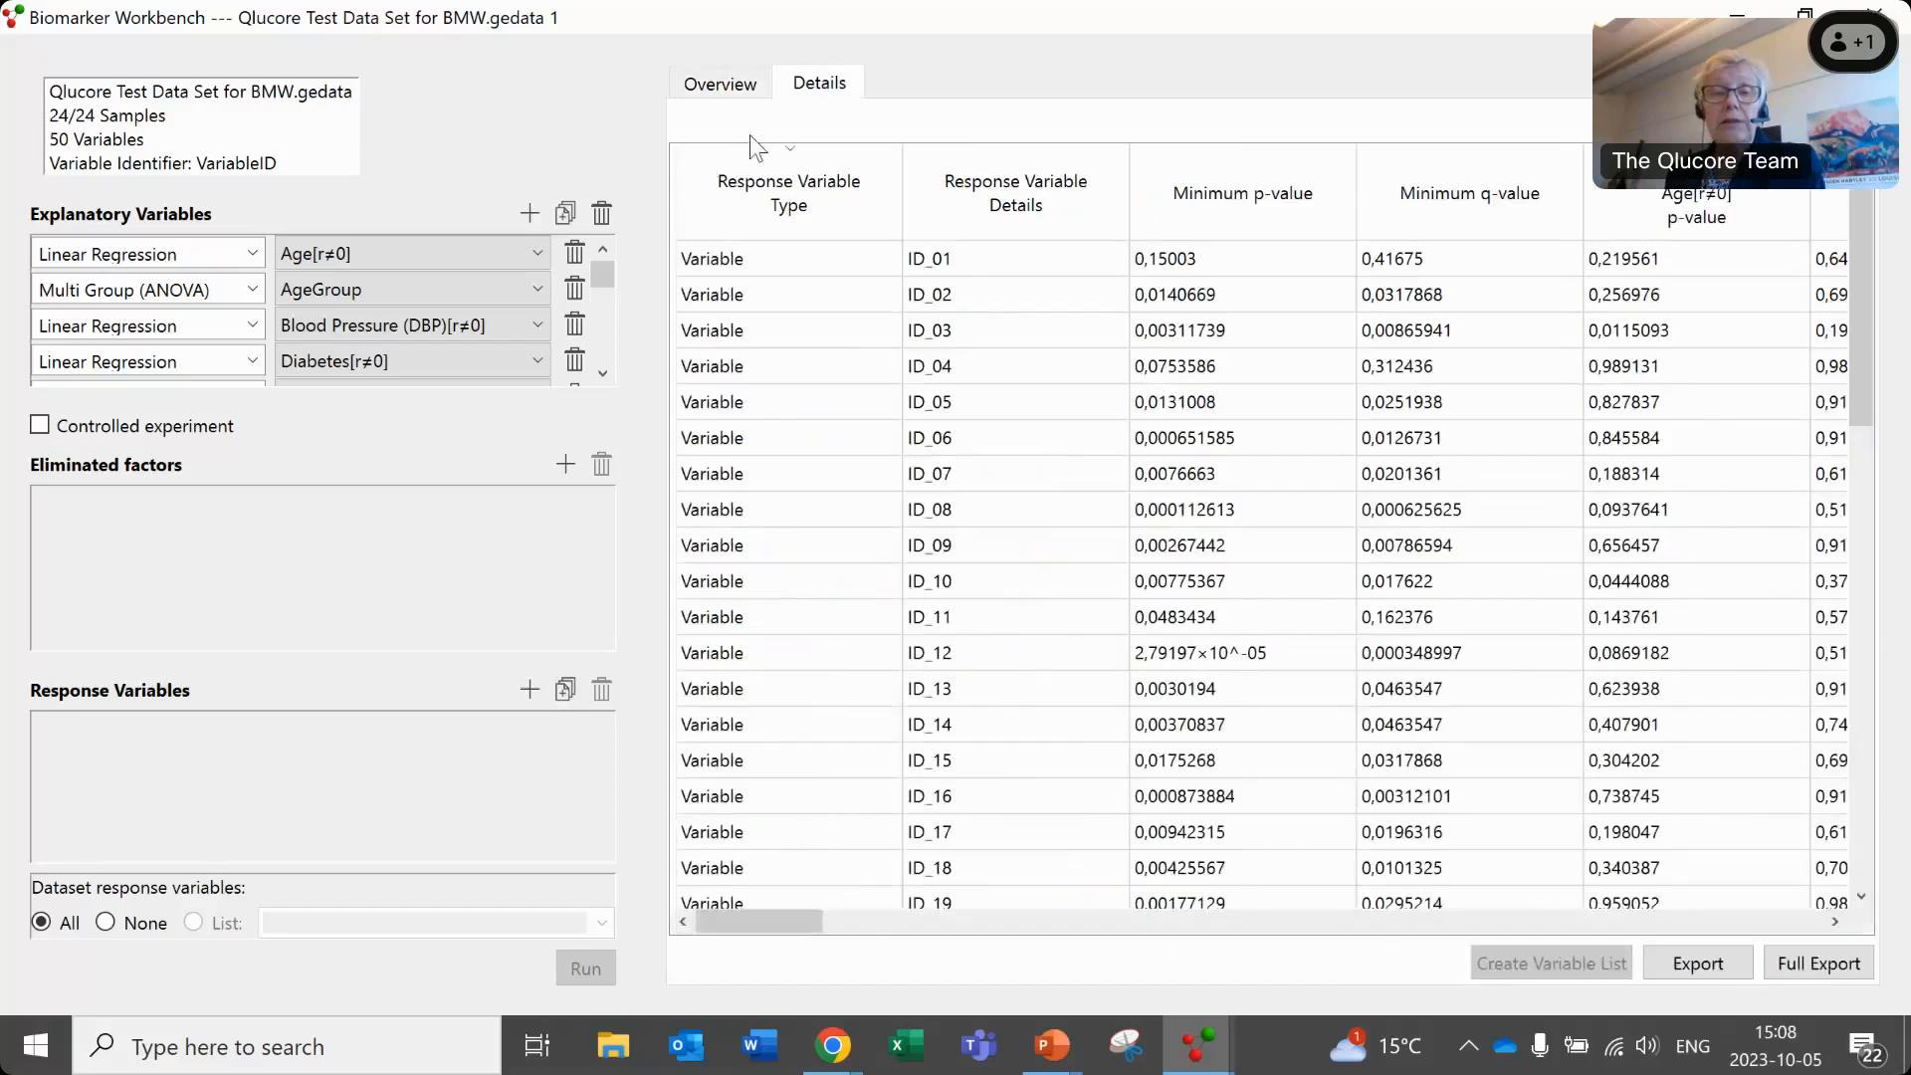
{"action": "left_click", "coordinate": [601, 213]}
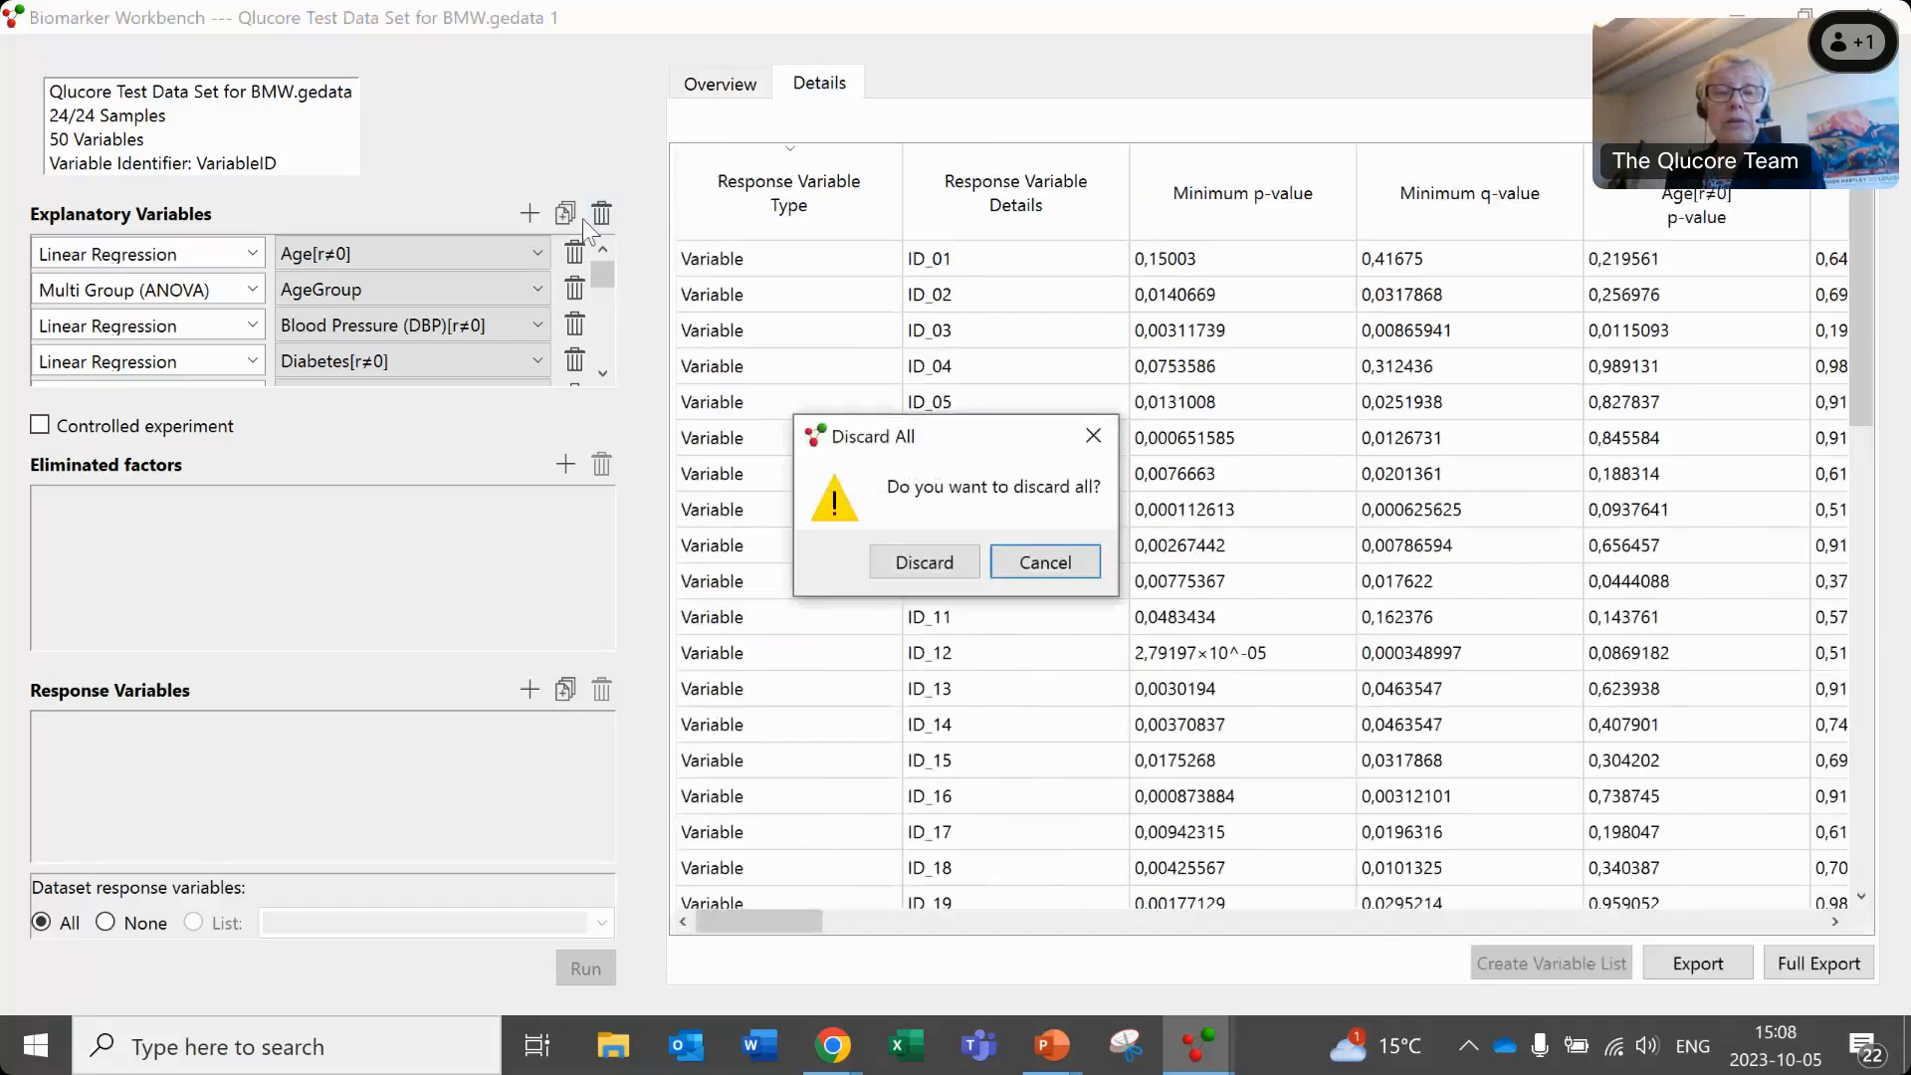
{"action": "left_click", "coordinate": [917, 563]}
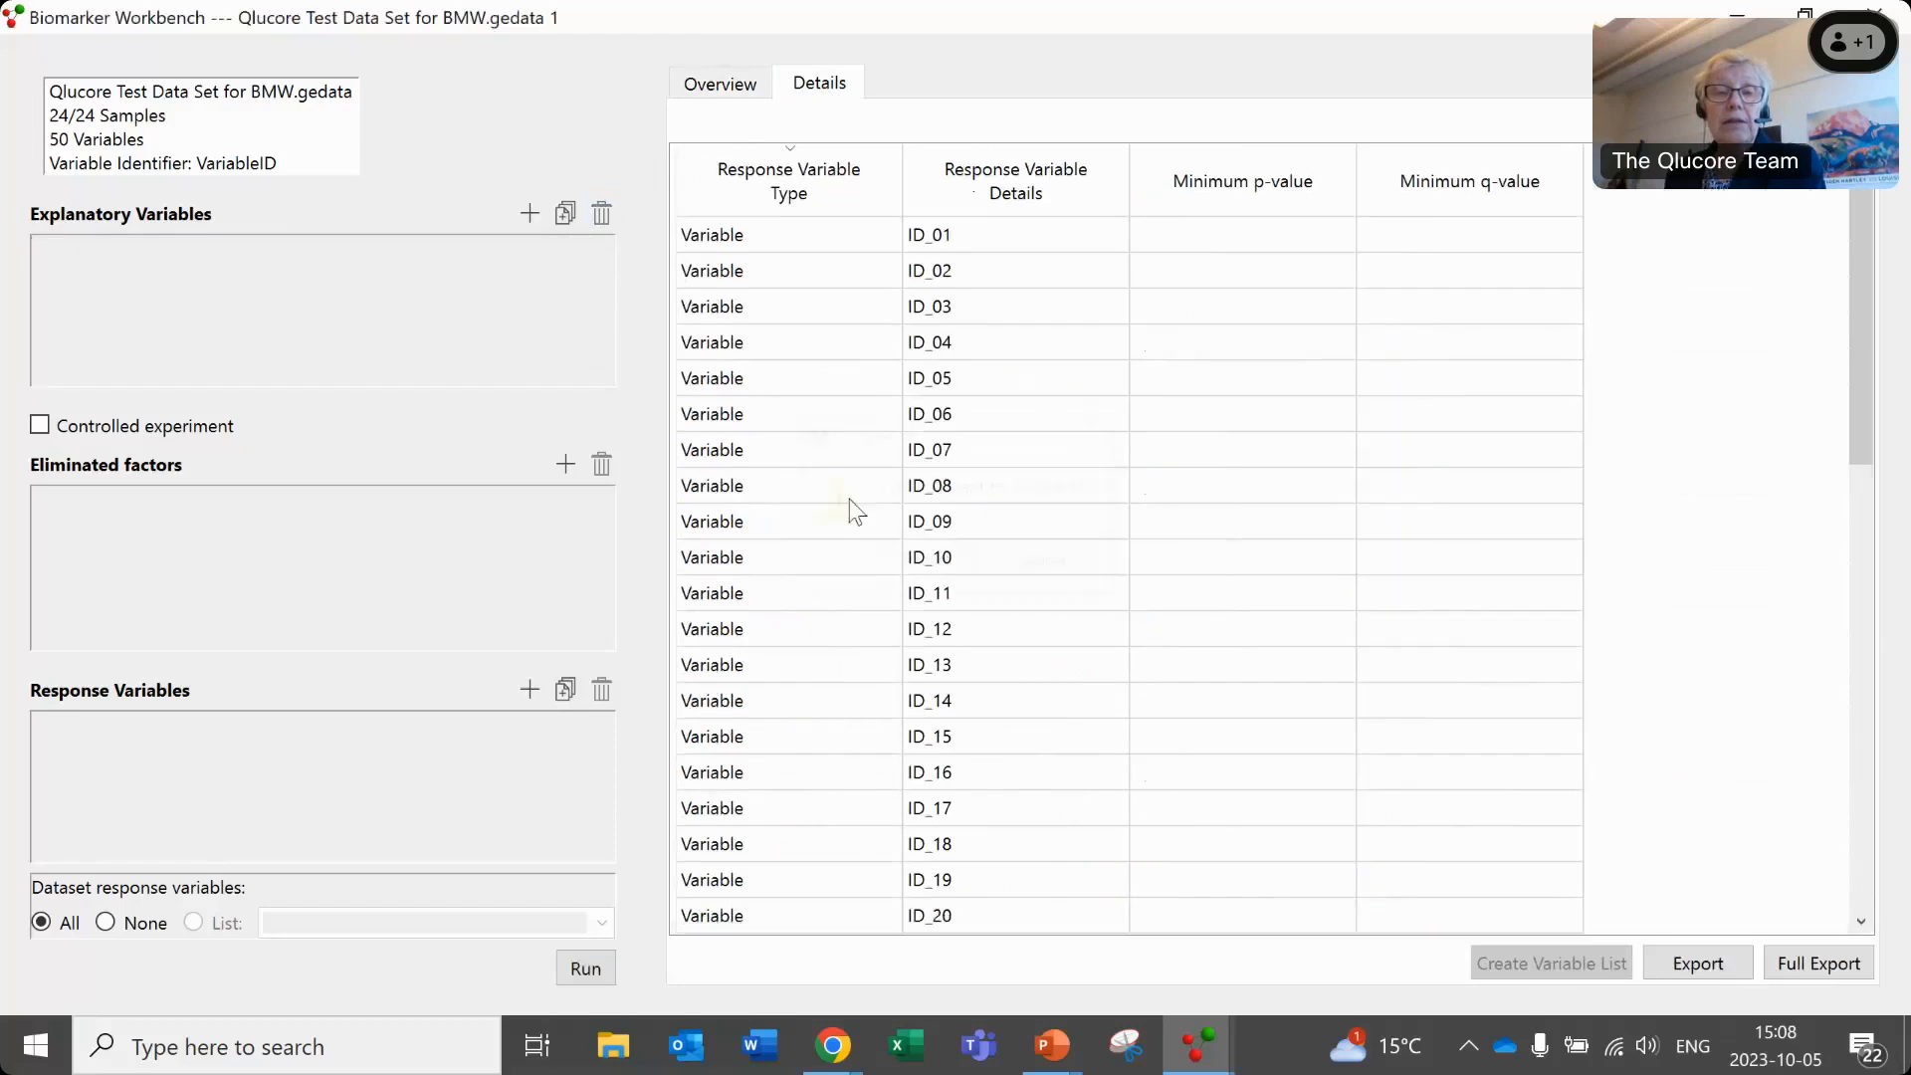
{"action": "left_click", "coordinate": [570, 211]}
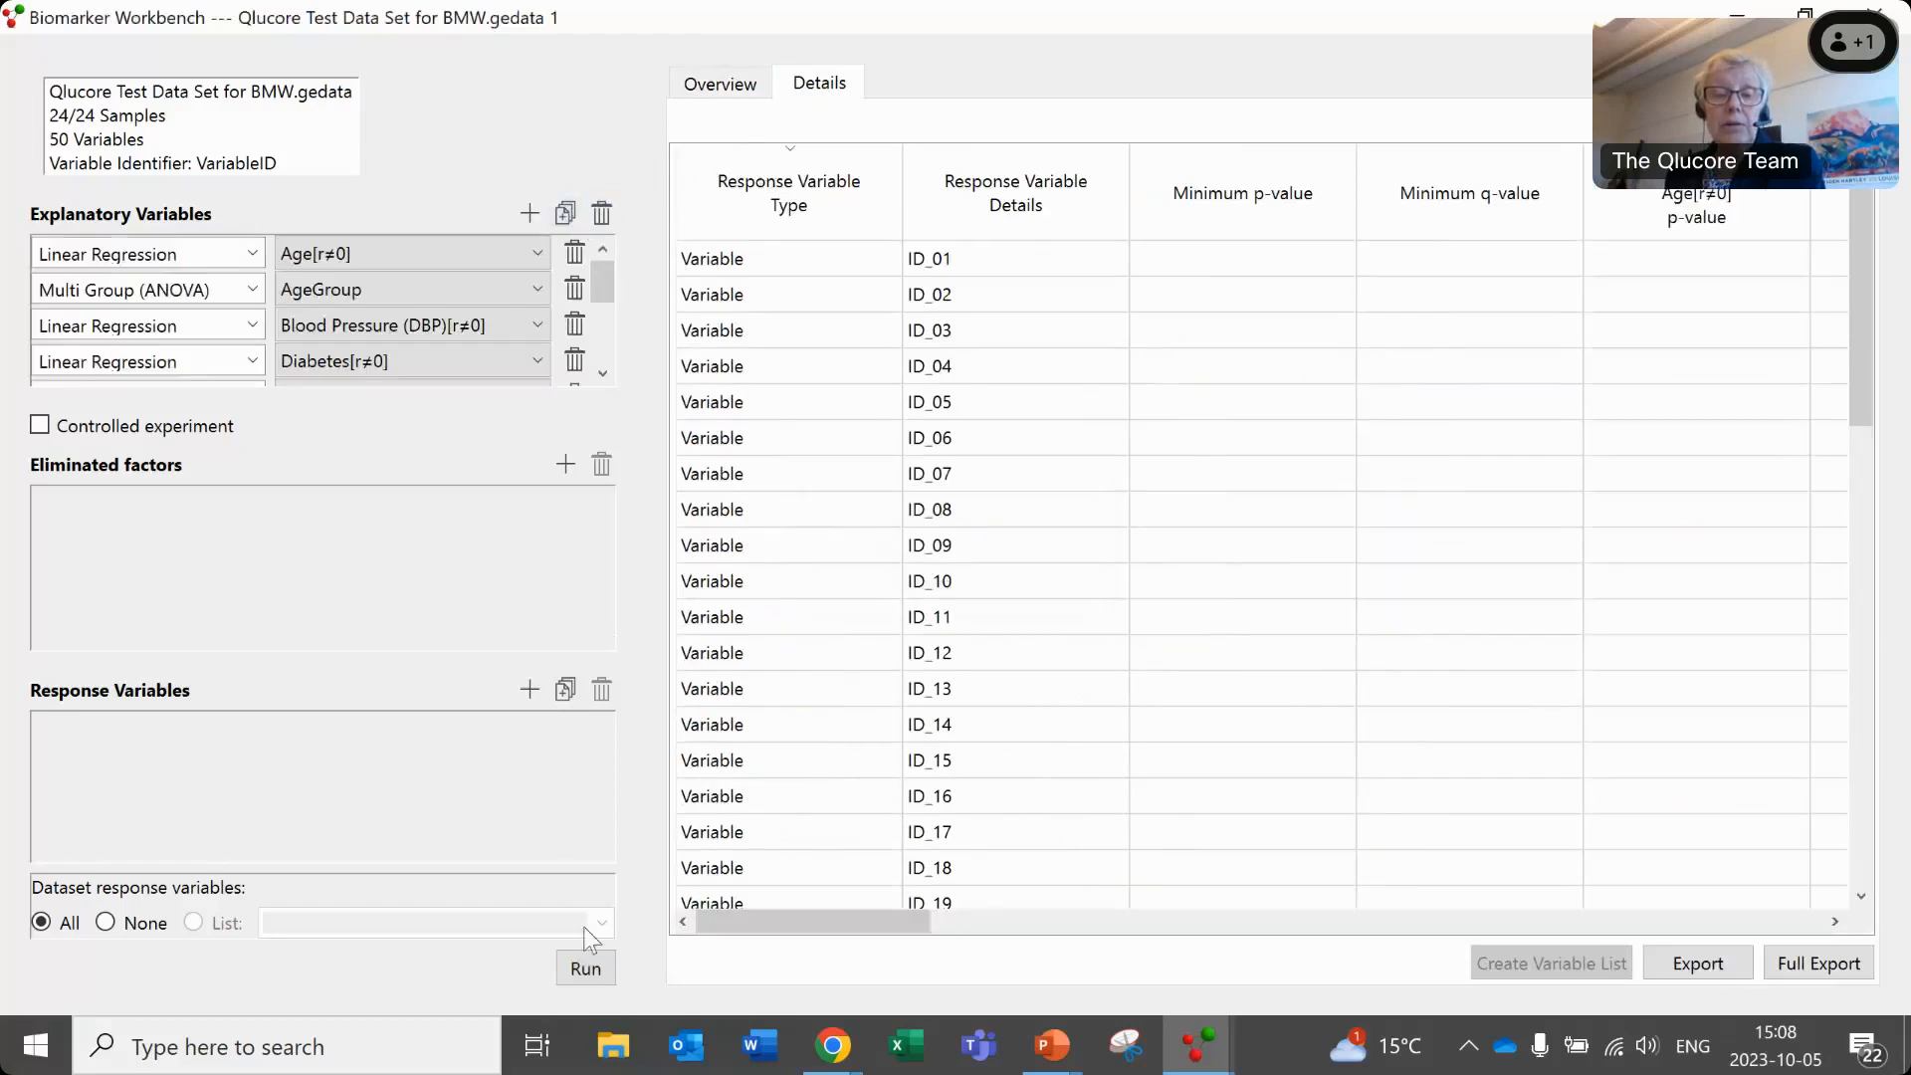
{"action": "left_click", "coordinate": [585, 968]}
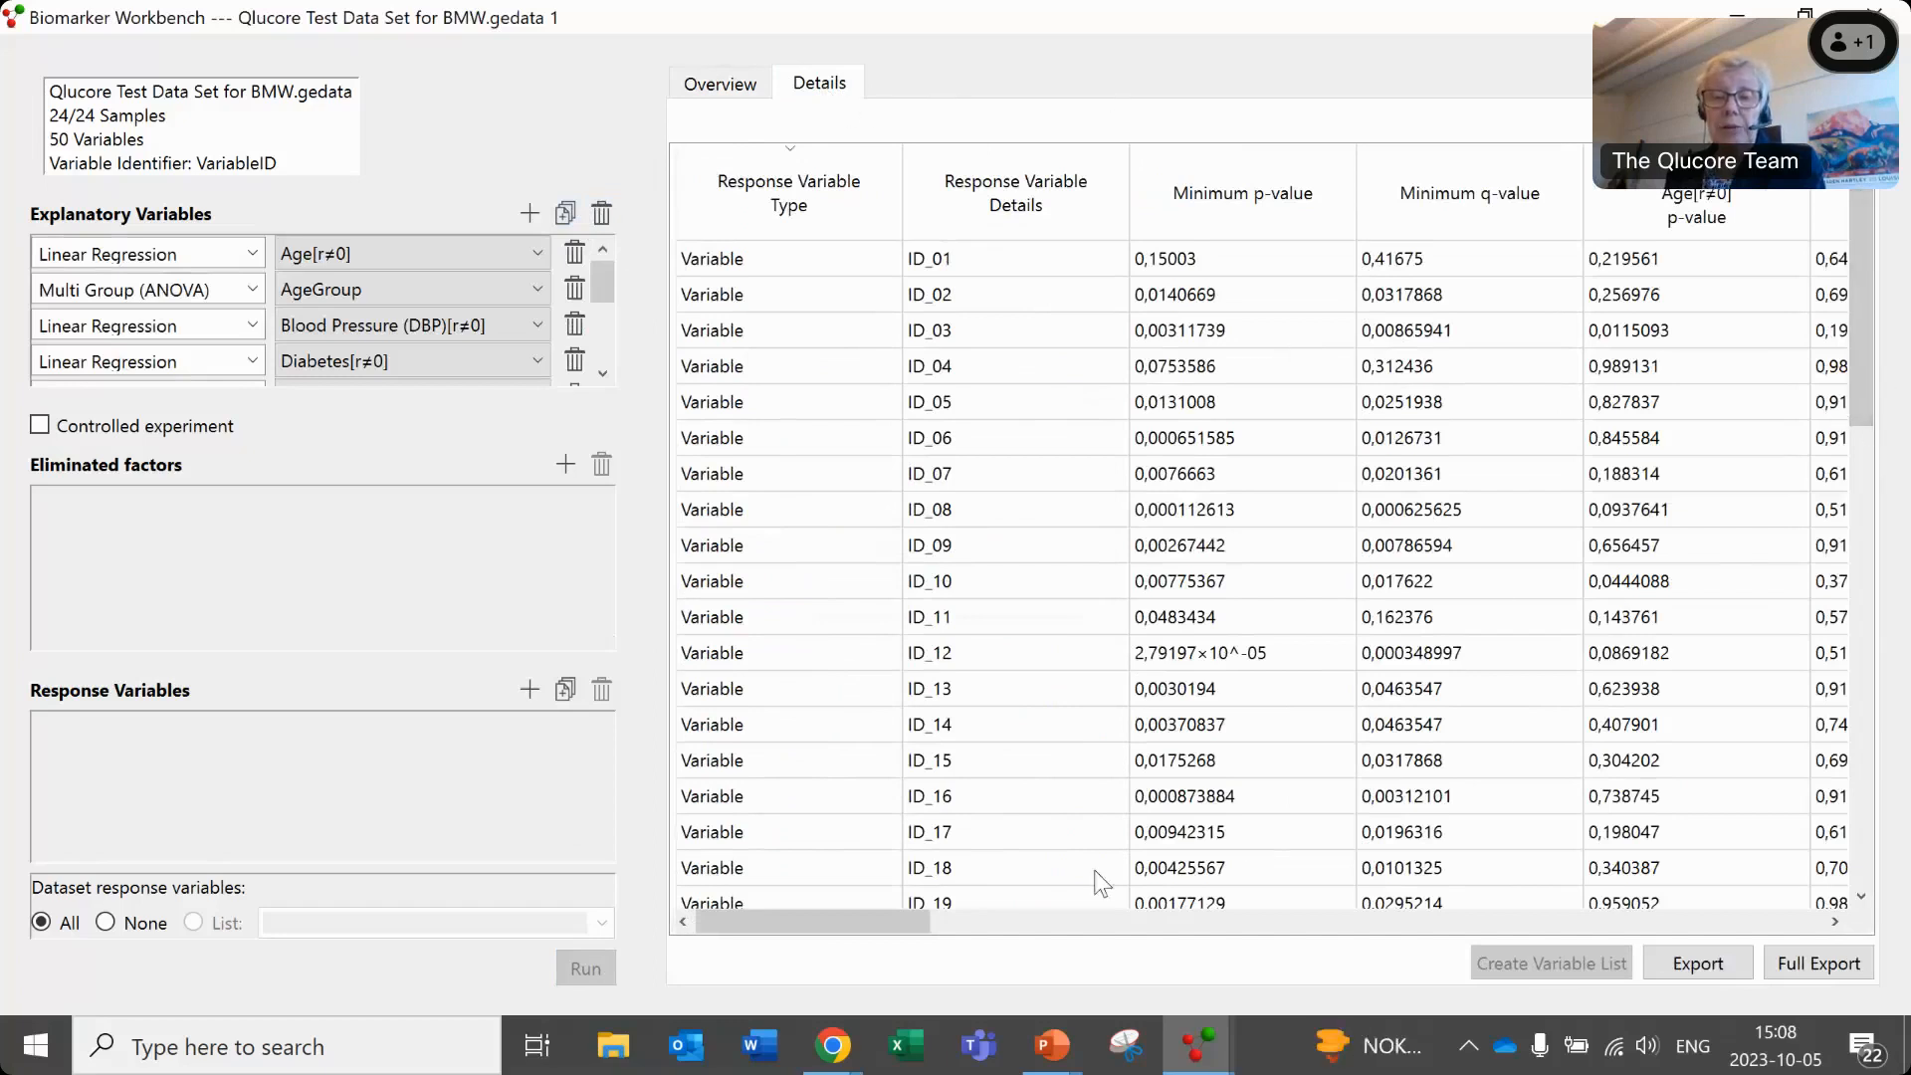
- Hide the Minimum p-value column in the detailed results table and show the Symbol column
{"action": "left_click_drag", "start_coordinate": [909, 924], "coordinate": [1883, 908]}
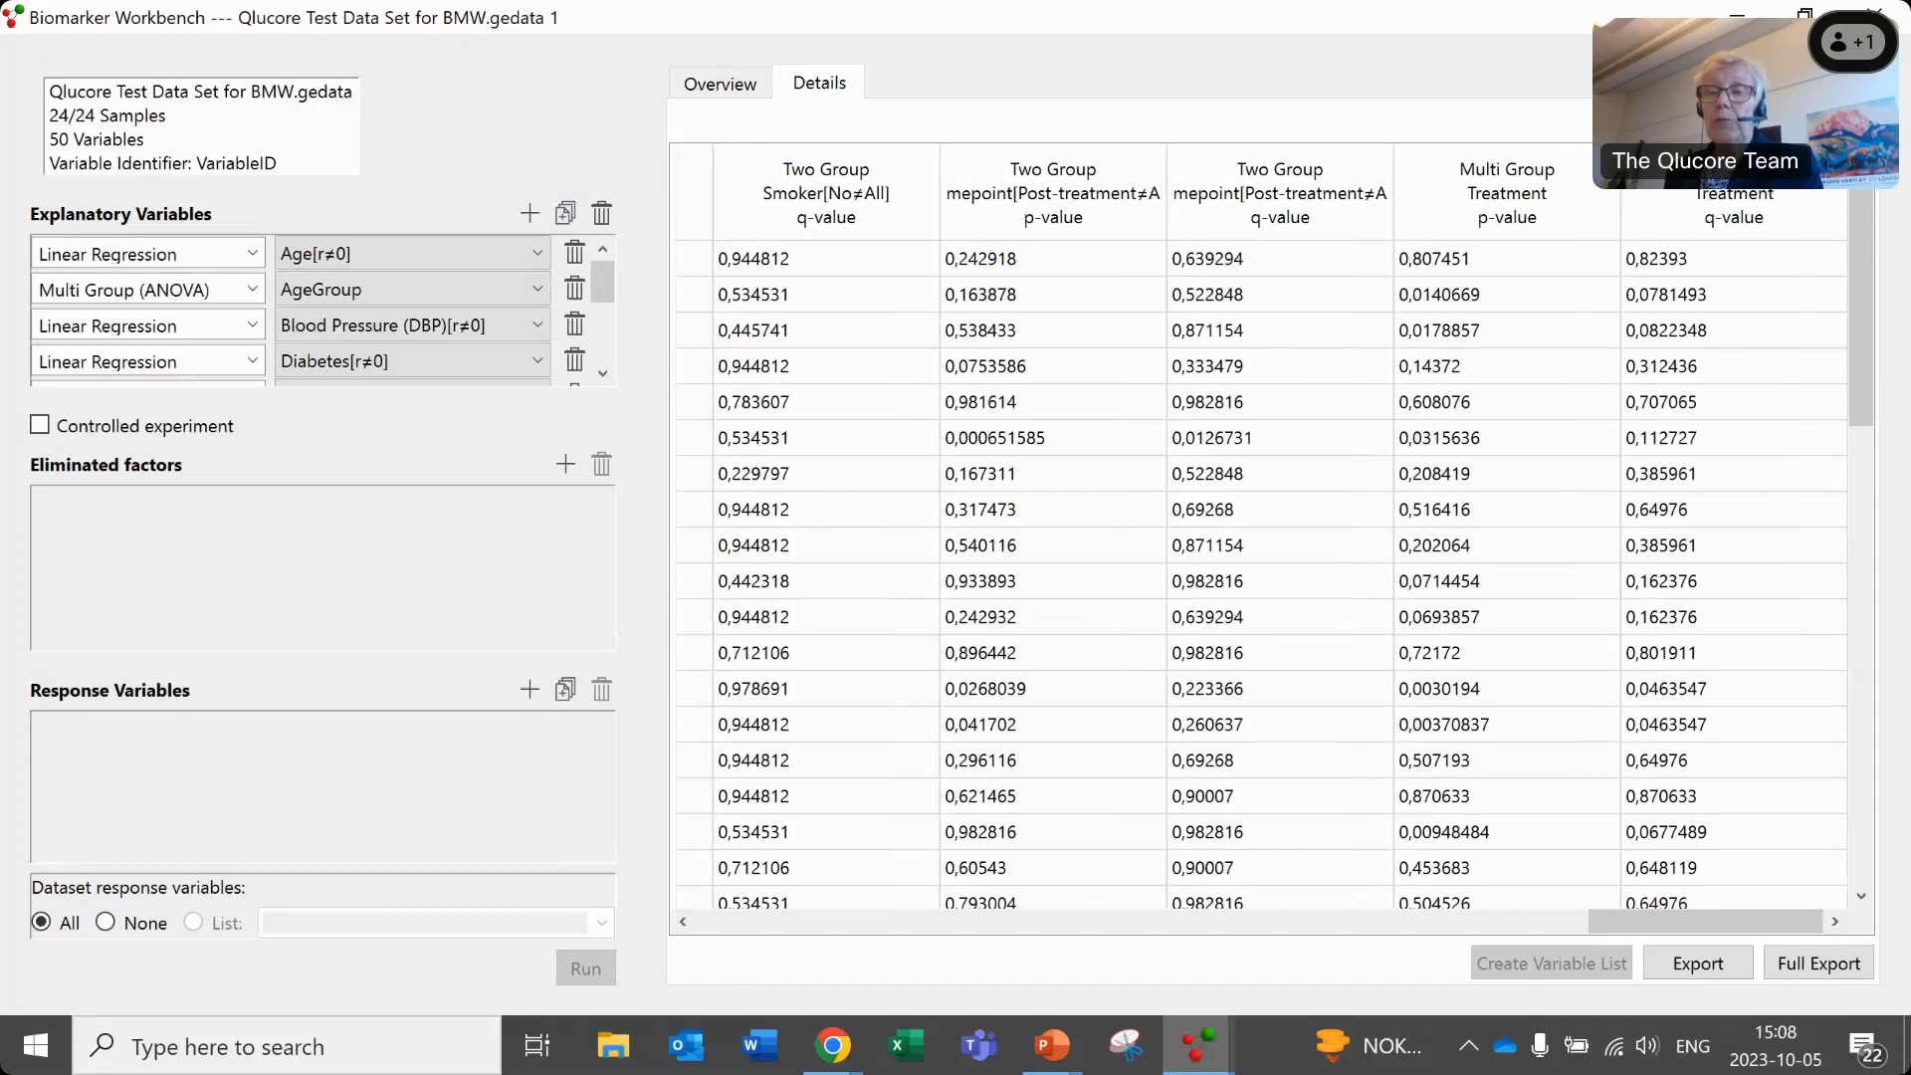
{"action": "left_click", "coordinate": [1857, 121]}
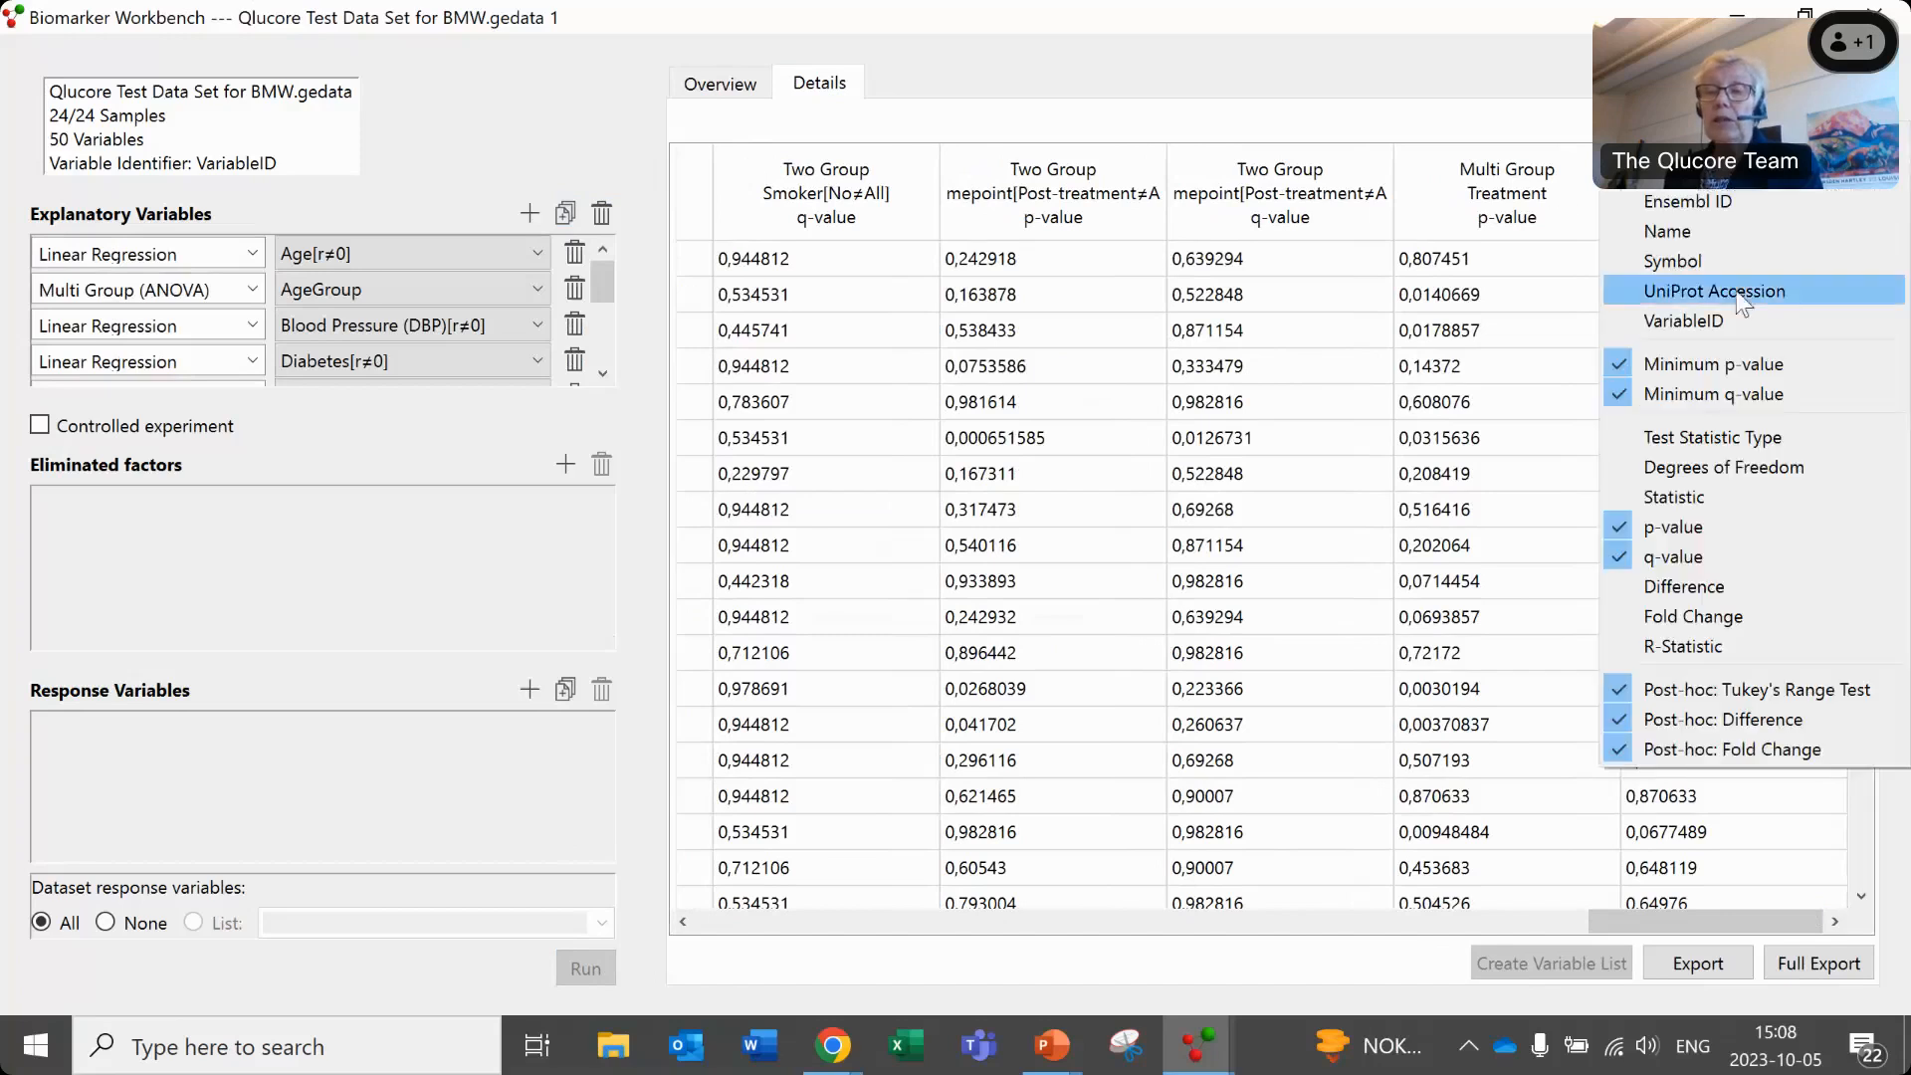
{"action": "left_click", "coordinate": [1621, 362]}
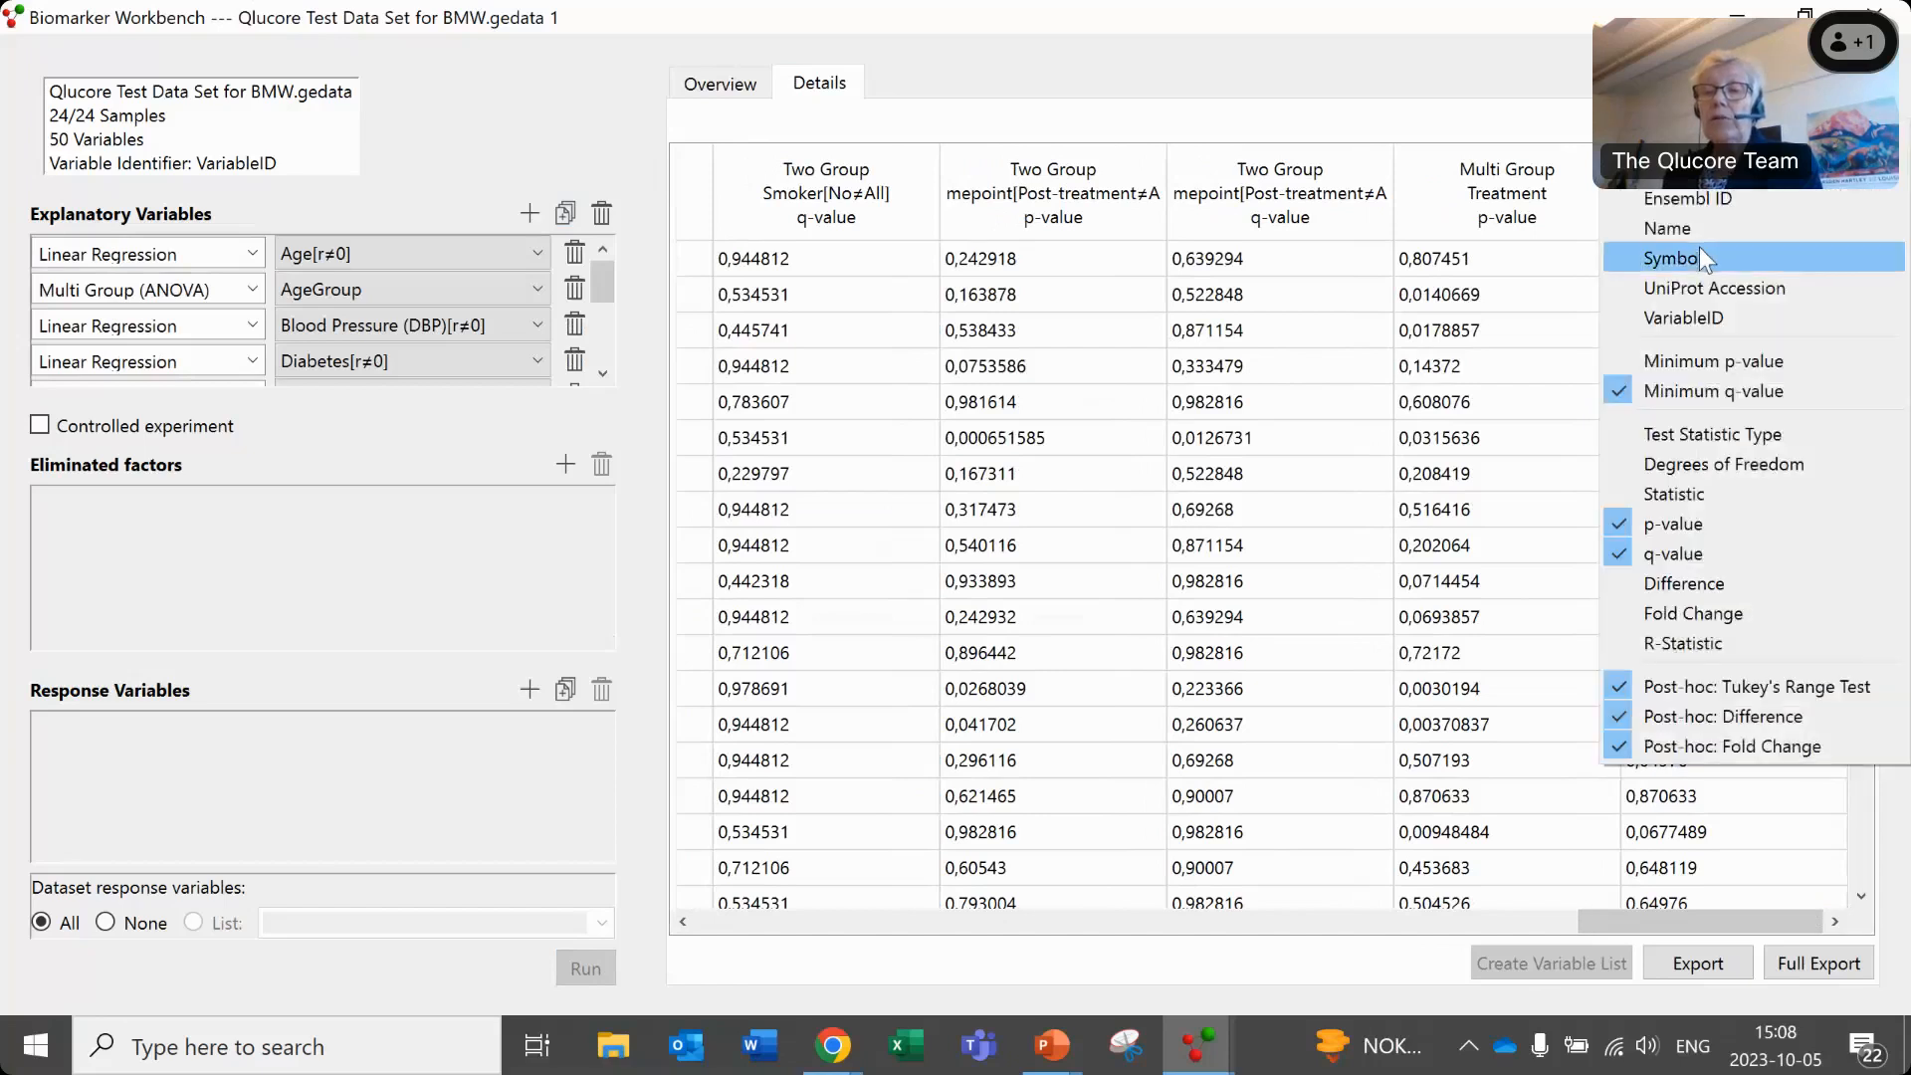
{"action": "left_click", "coordinate": [1699, 248]}
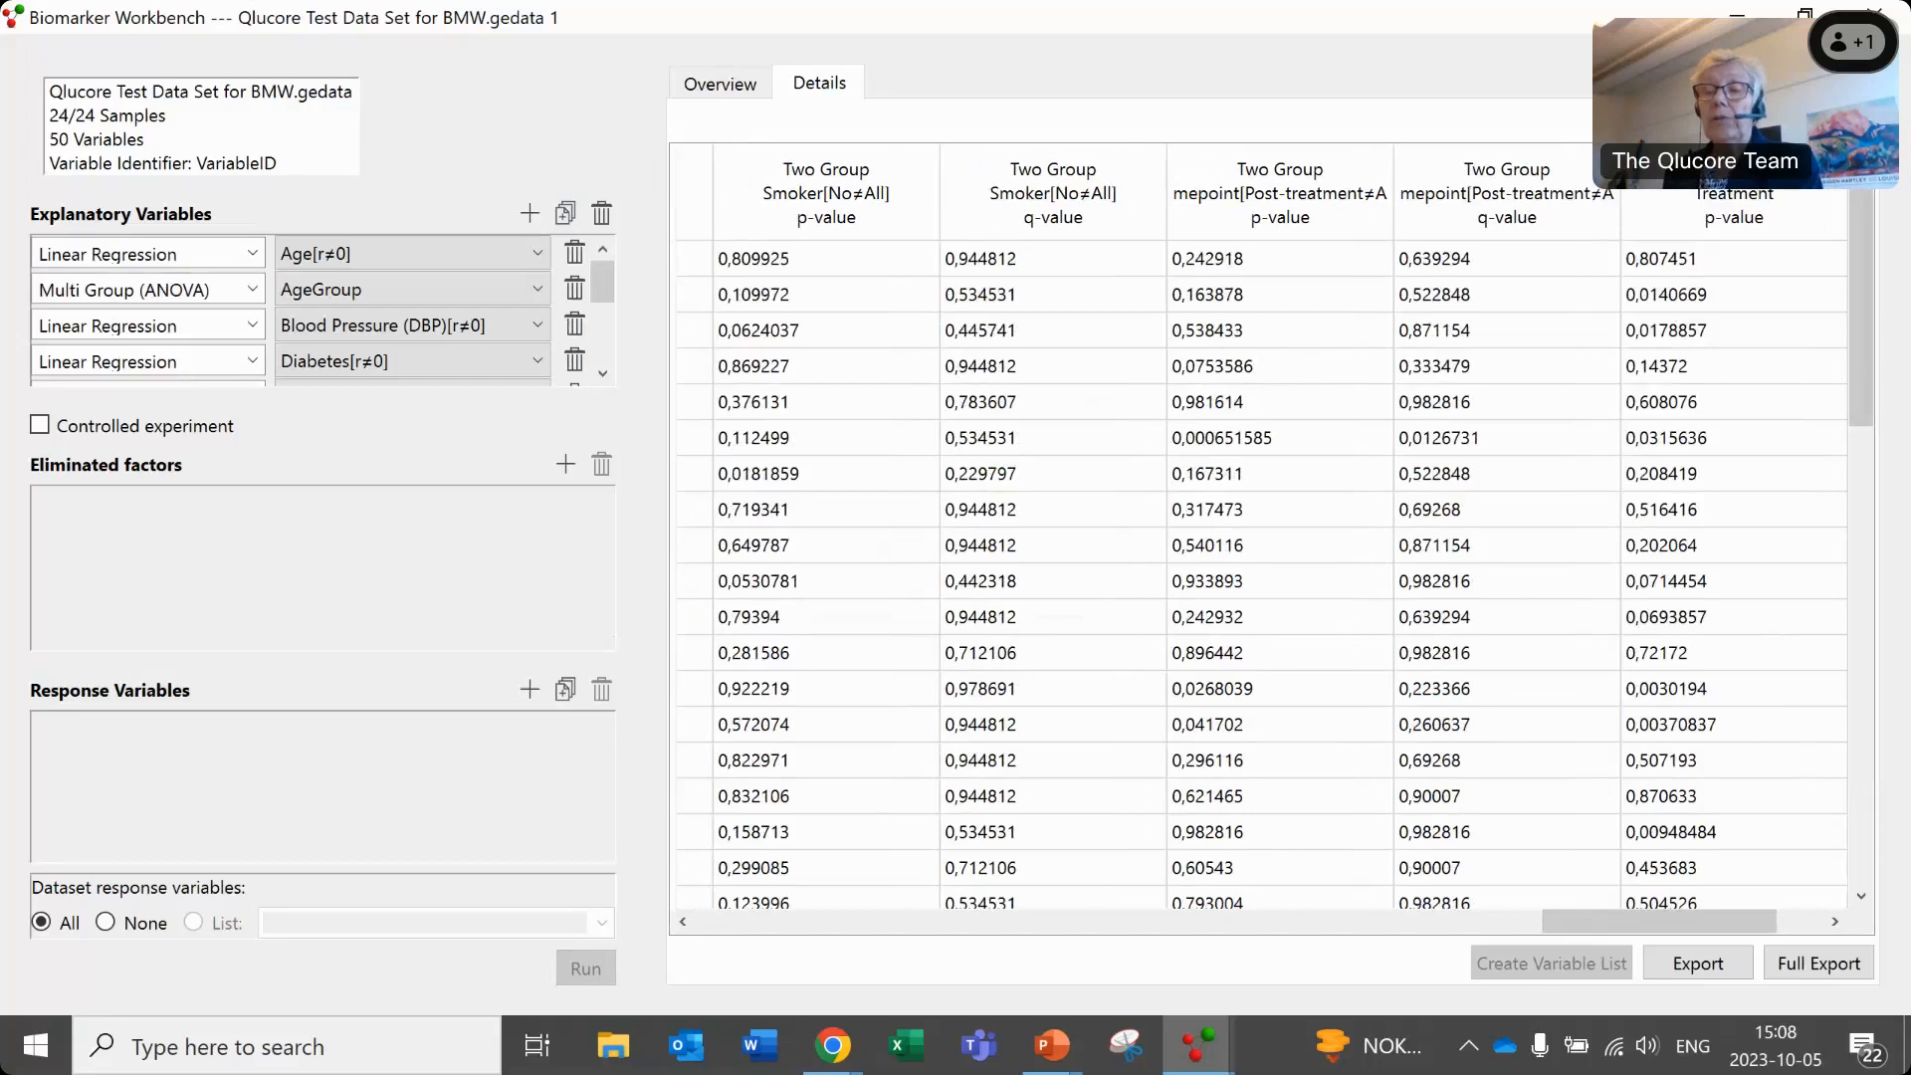
- Hide the p-value columns in the detailed results table and sort the rows by the Treatment q-value
{"action": "left_click", "coordinate": [1857, 121]}
{"action": "left_click", "coordinate": [1618, 526]}
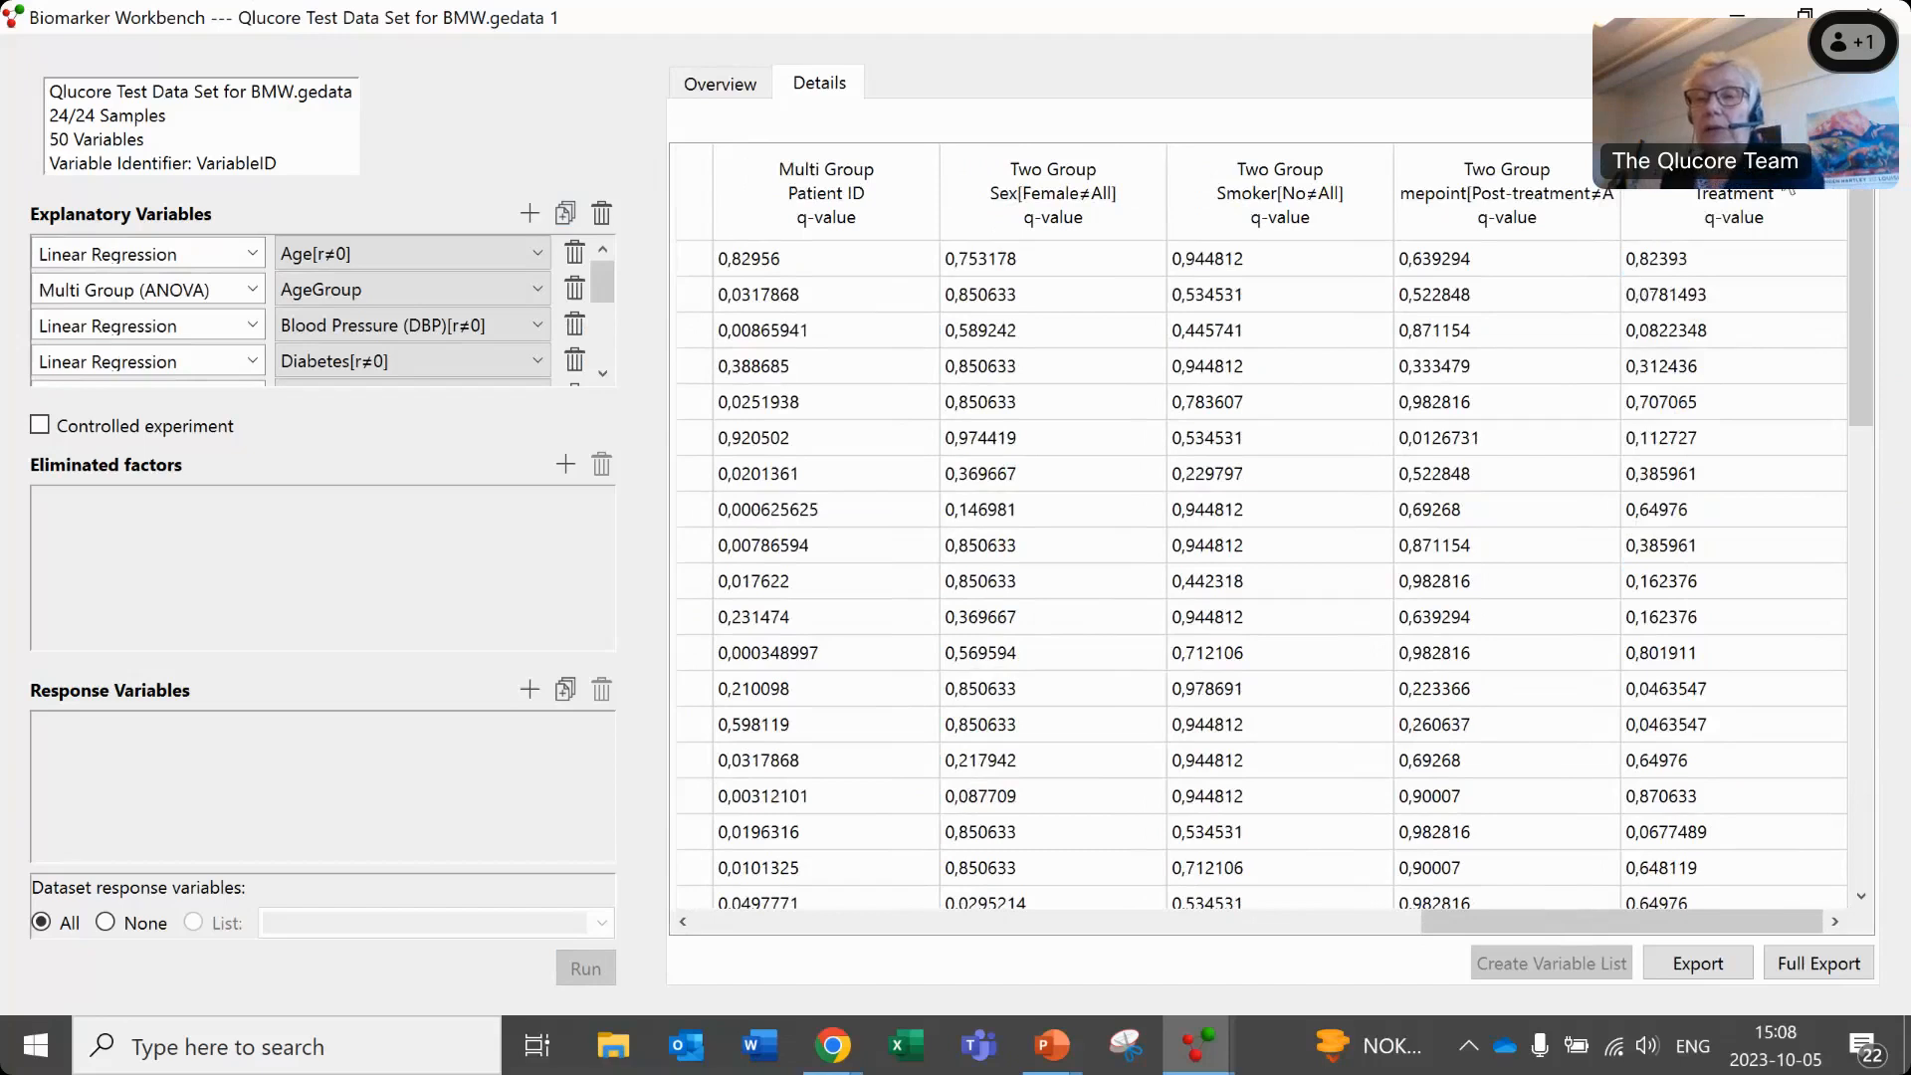
{"action": "left_click", "coordinate": [1725, 217]}
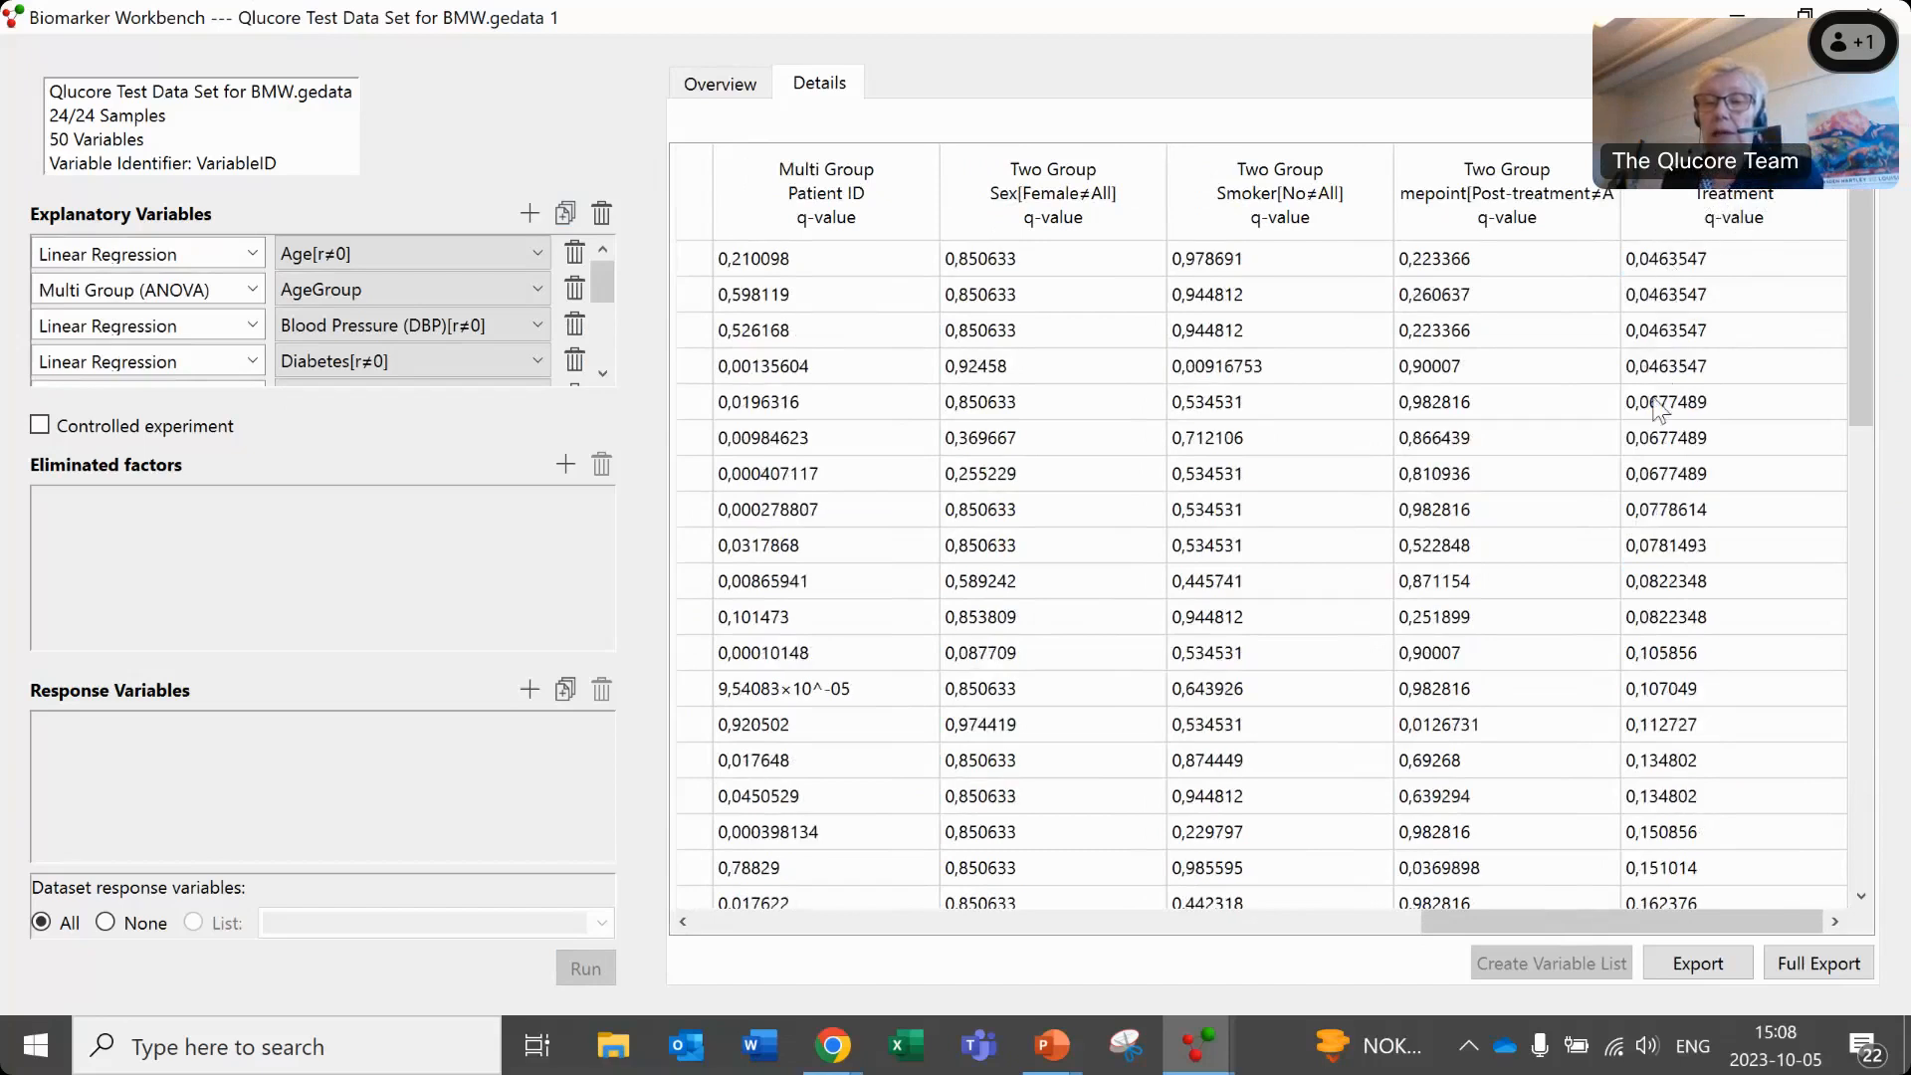
{"action": "left_click", "coordinate": [1651, 654]}
- Sort the detailed results by the Timepoint, Smoker and Sex q-values in turn to examine the most significant variables
{"action": "left_click", "coordinate": [1483, 199]}
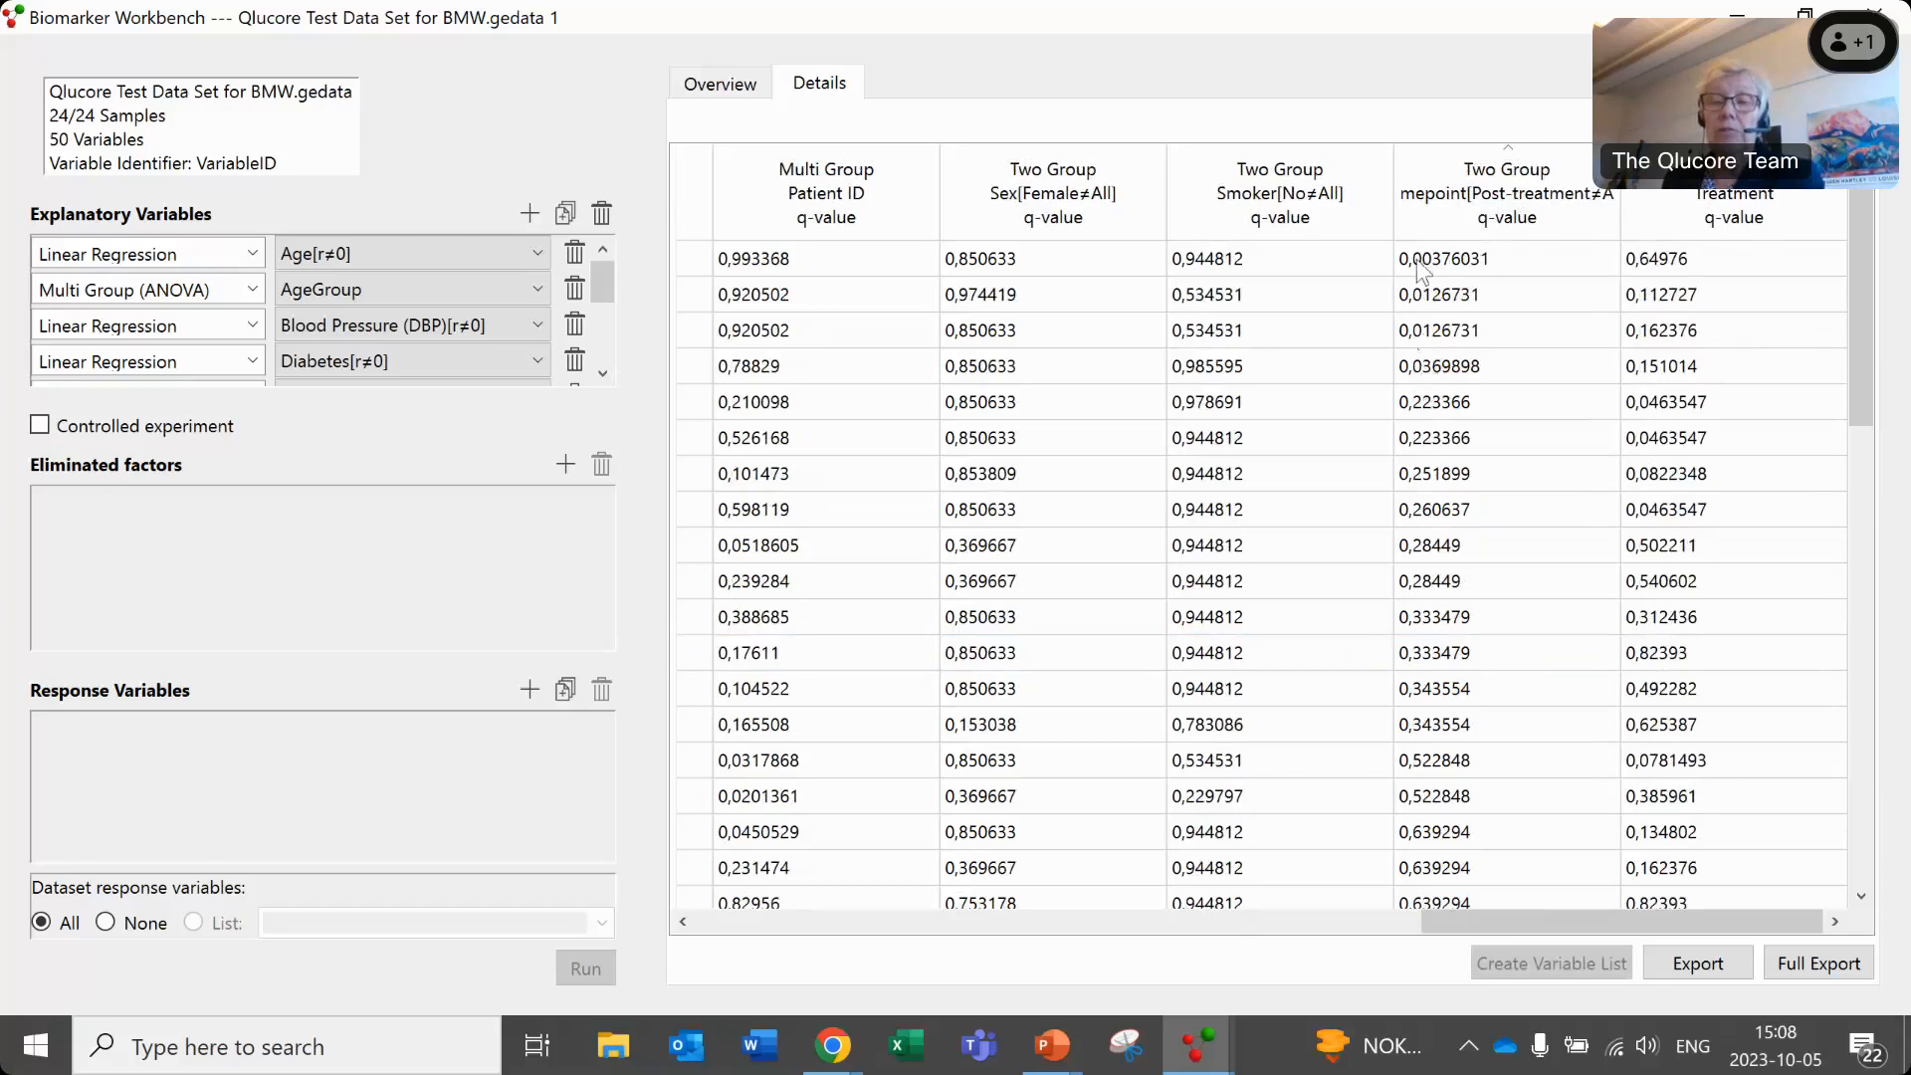
{"action": "left_click", "coordinate": [1272, 211]}
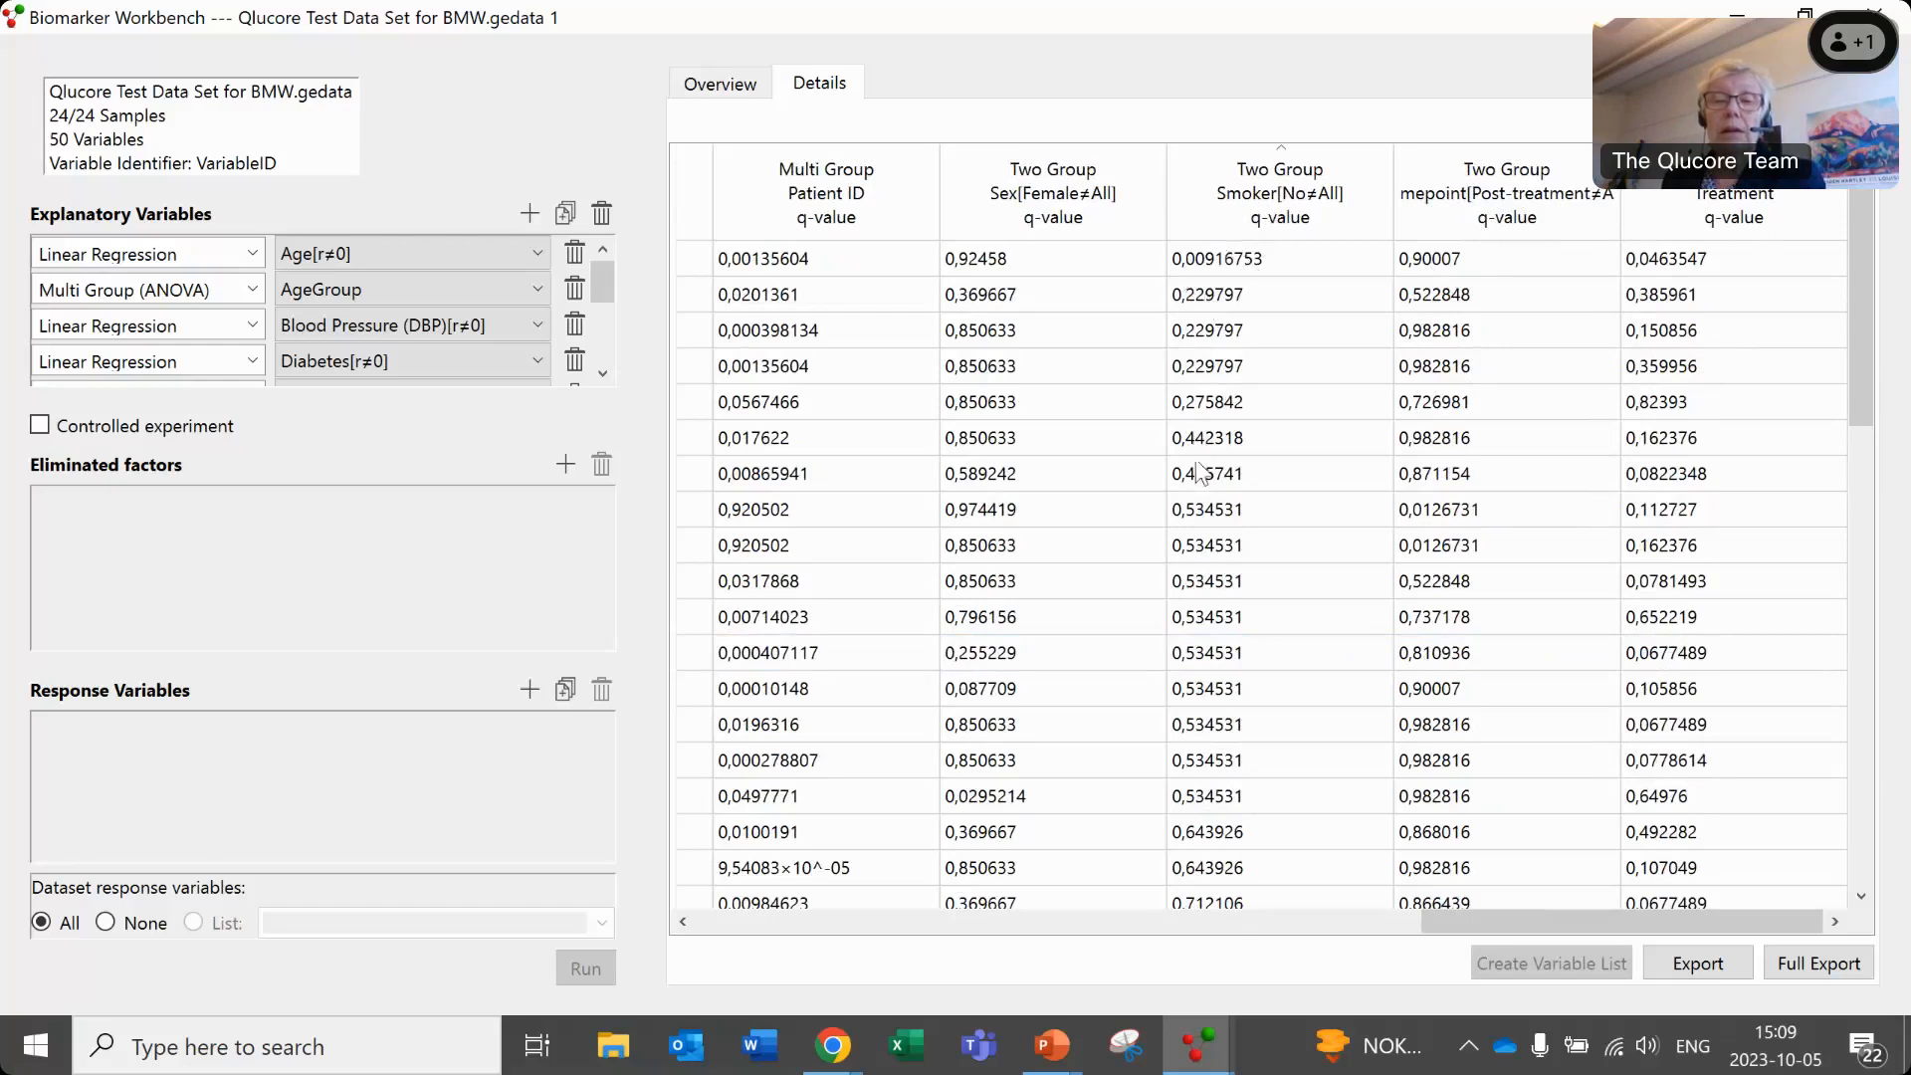
{"action": "left_click", "coordinate": [1045, 206]}
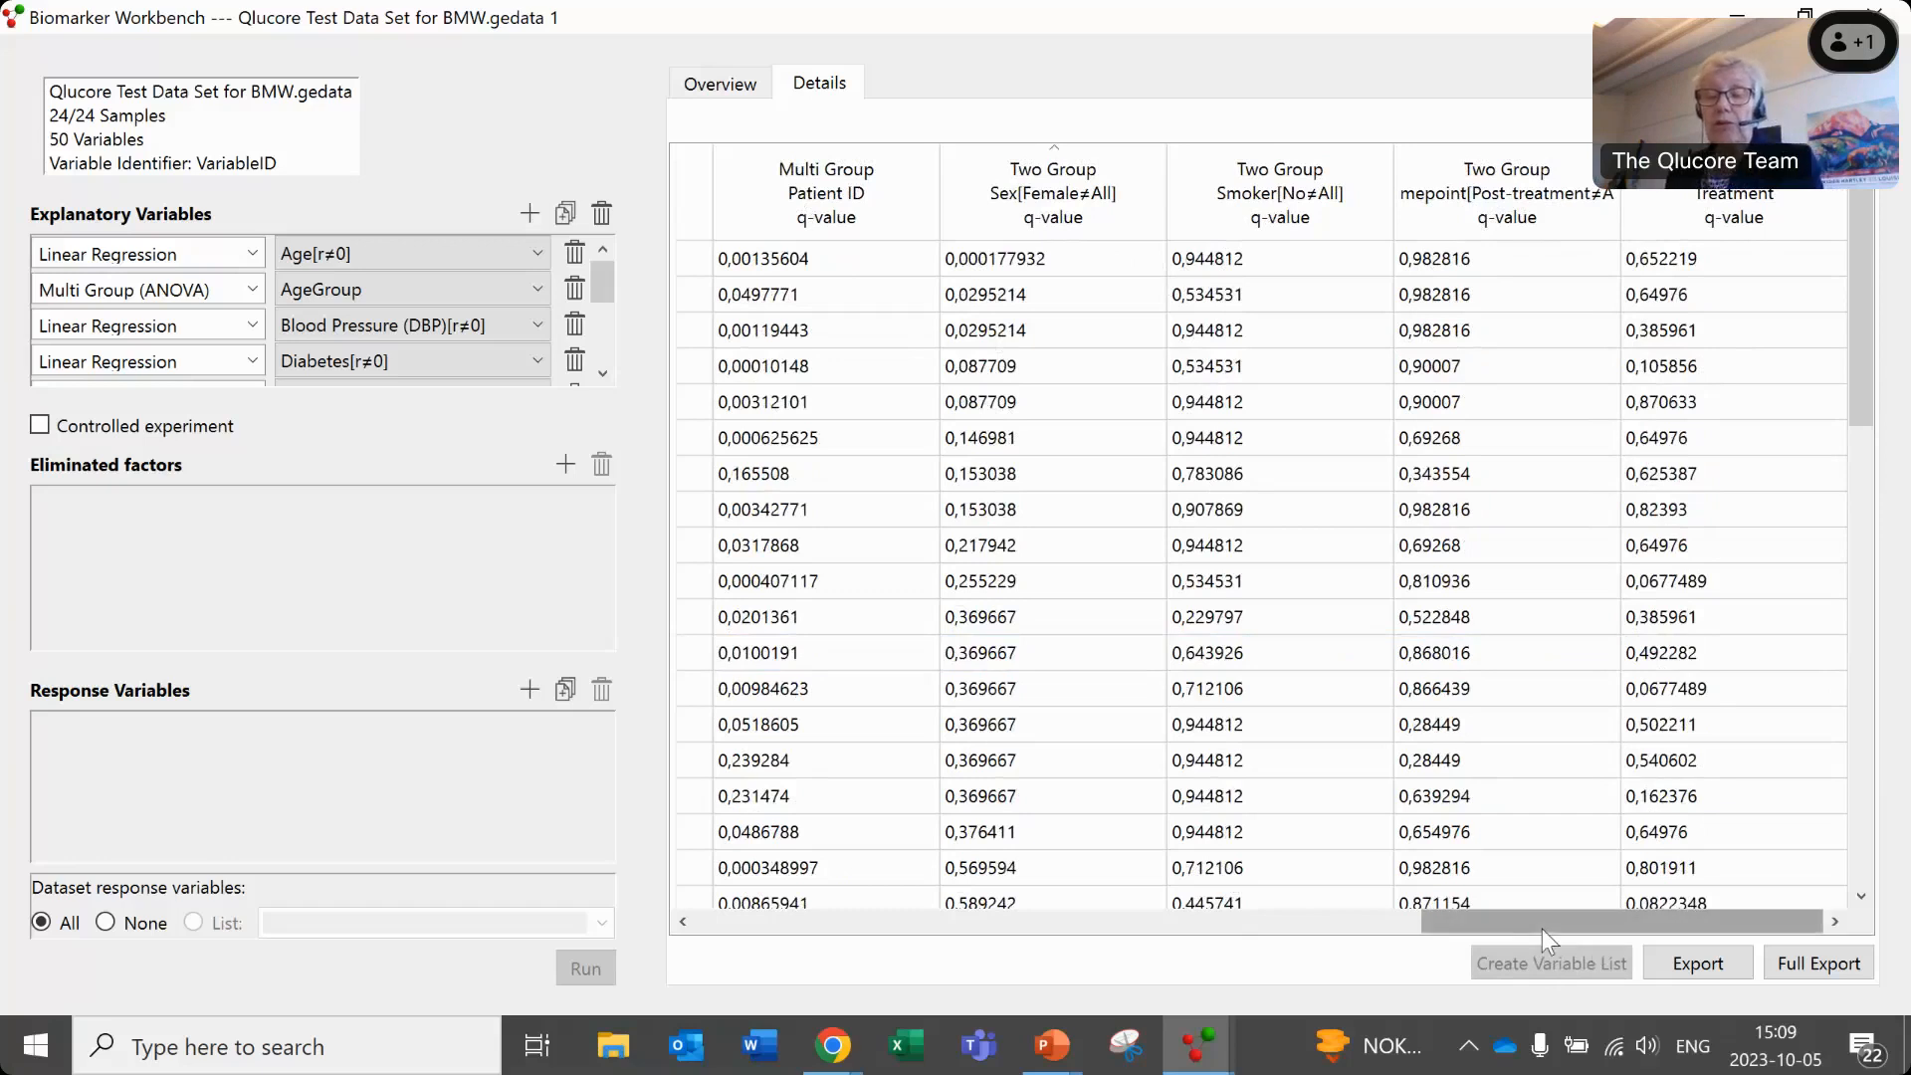
{"action": "left_click_drag", "start_coordinate": [1472, 930], "coordinate": [1603, 928]}
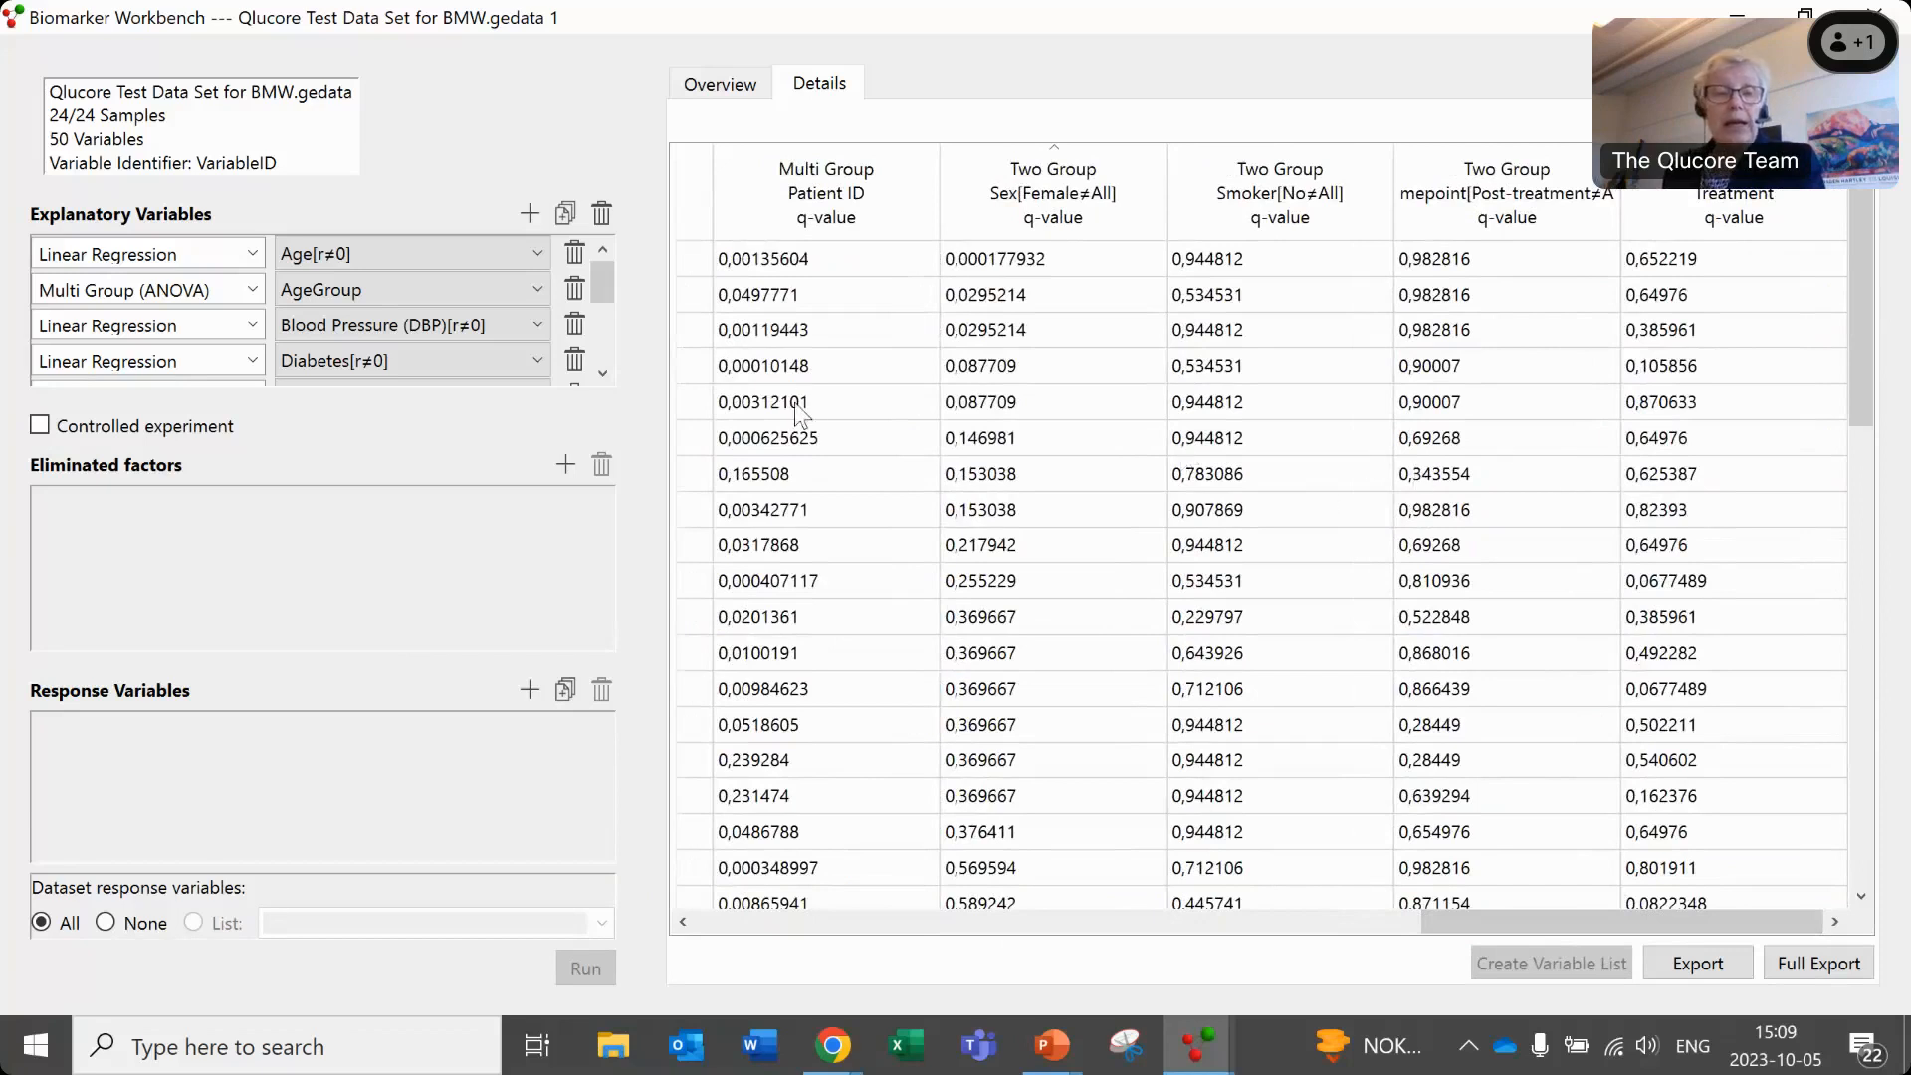
- Add a Two Group eliminated factor on the Sex annotation comparing Male with All, and rerun the analysis
{"action": "left_click", "coordinate": [565, 465]}
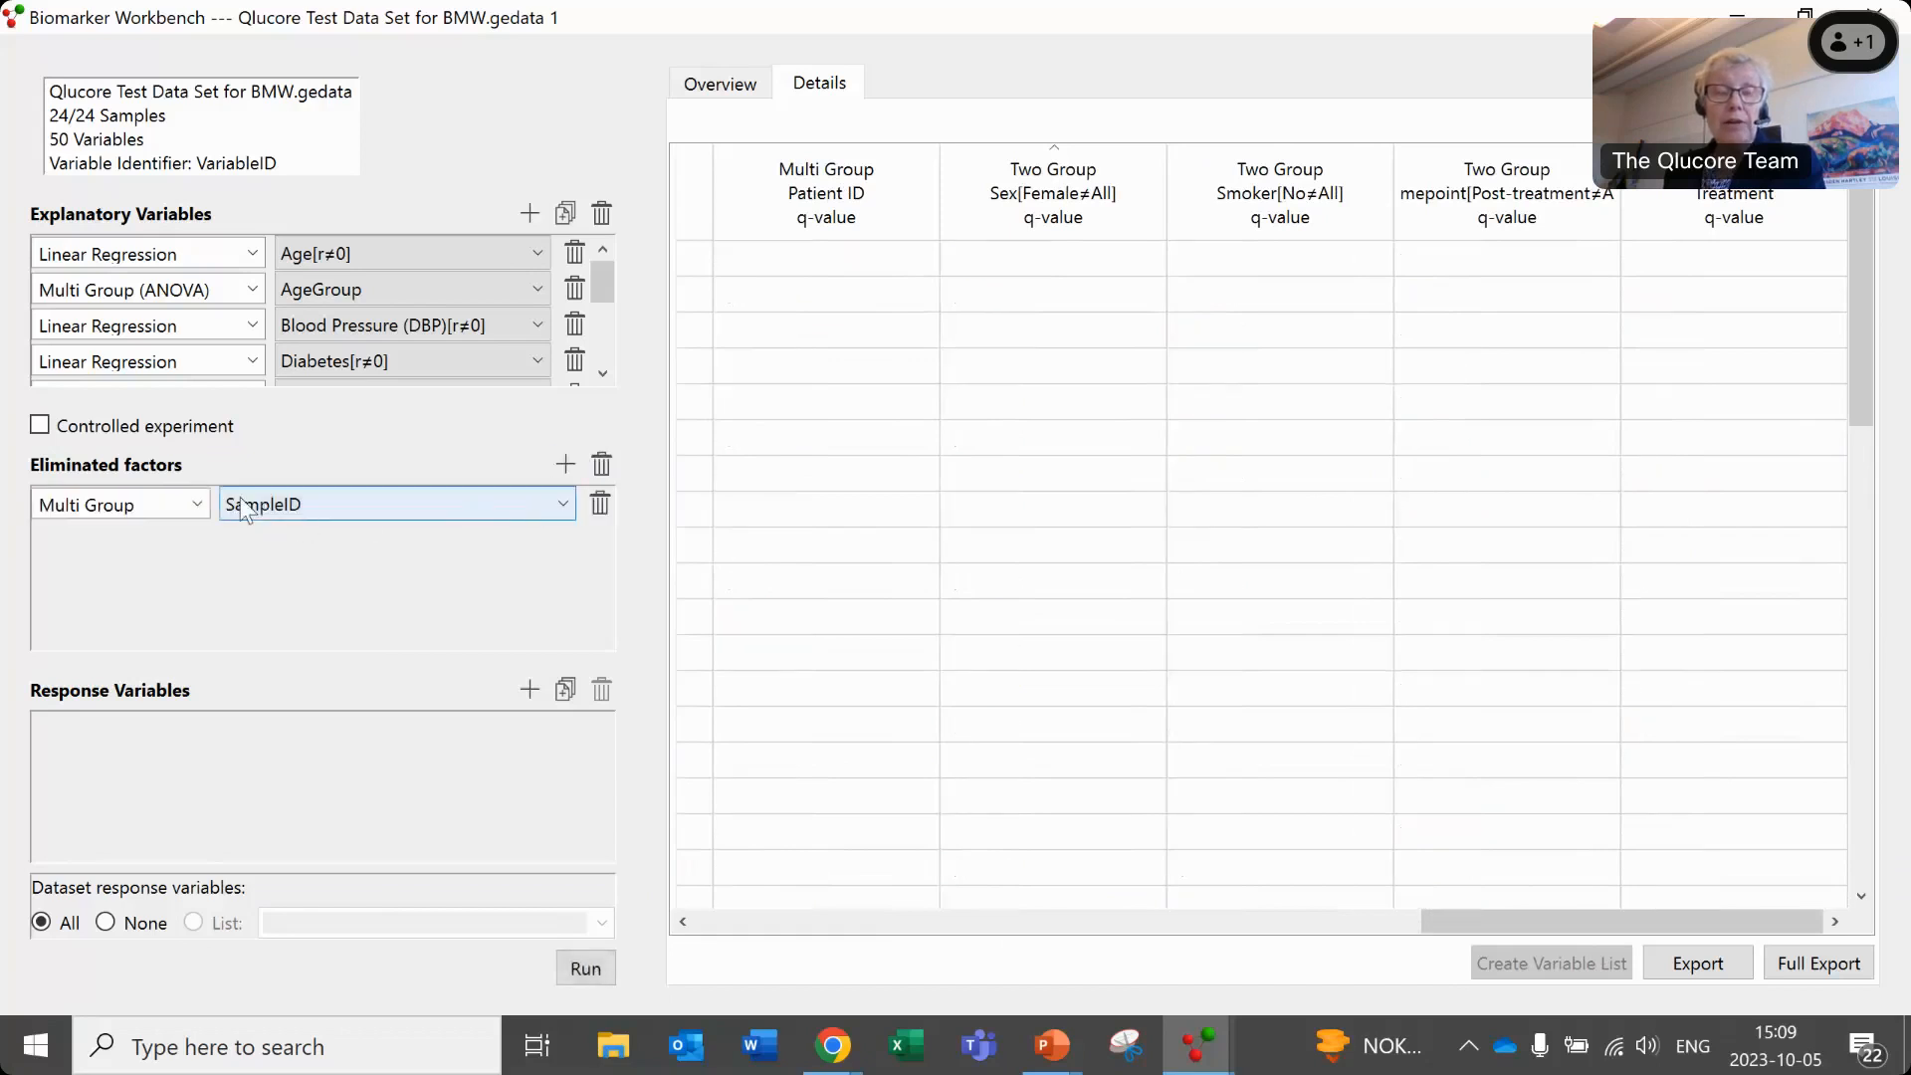
{"action": "left_click", "coordinate": [196, 507]}
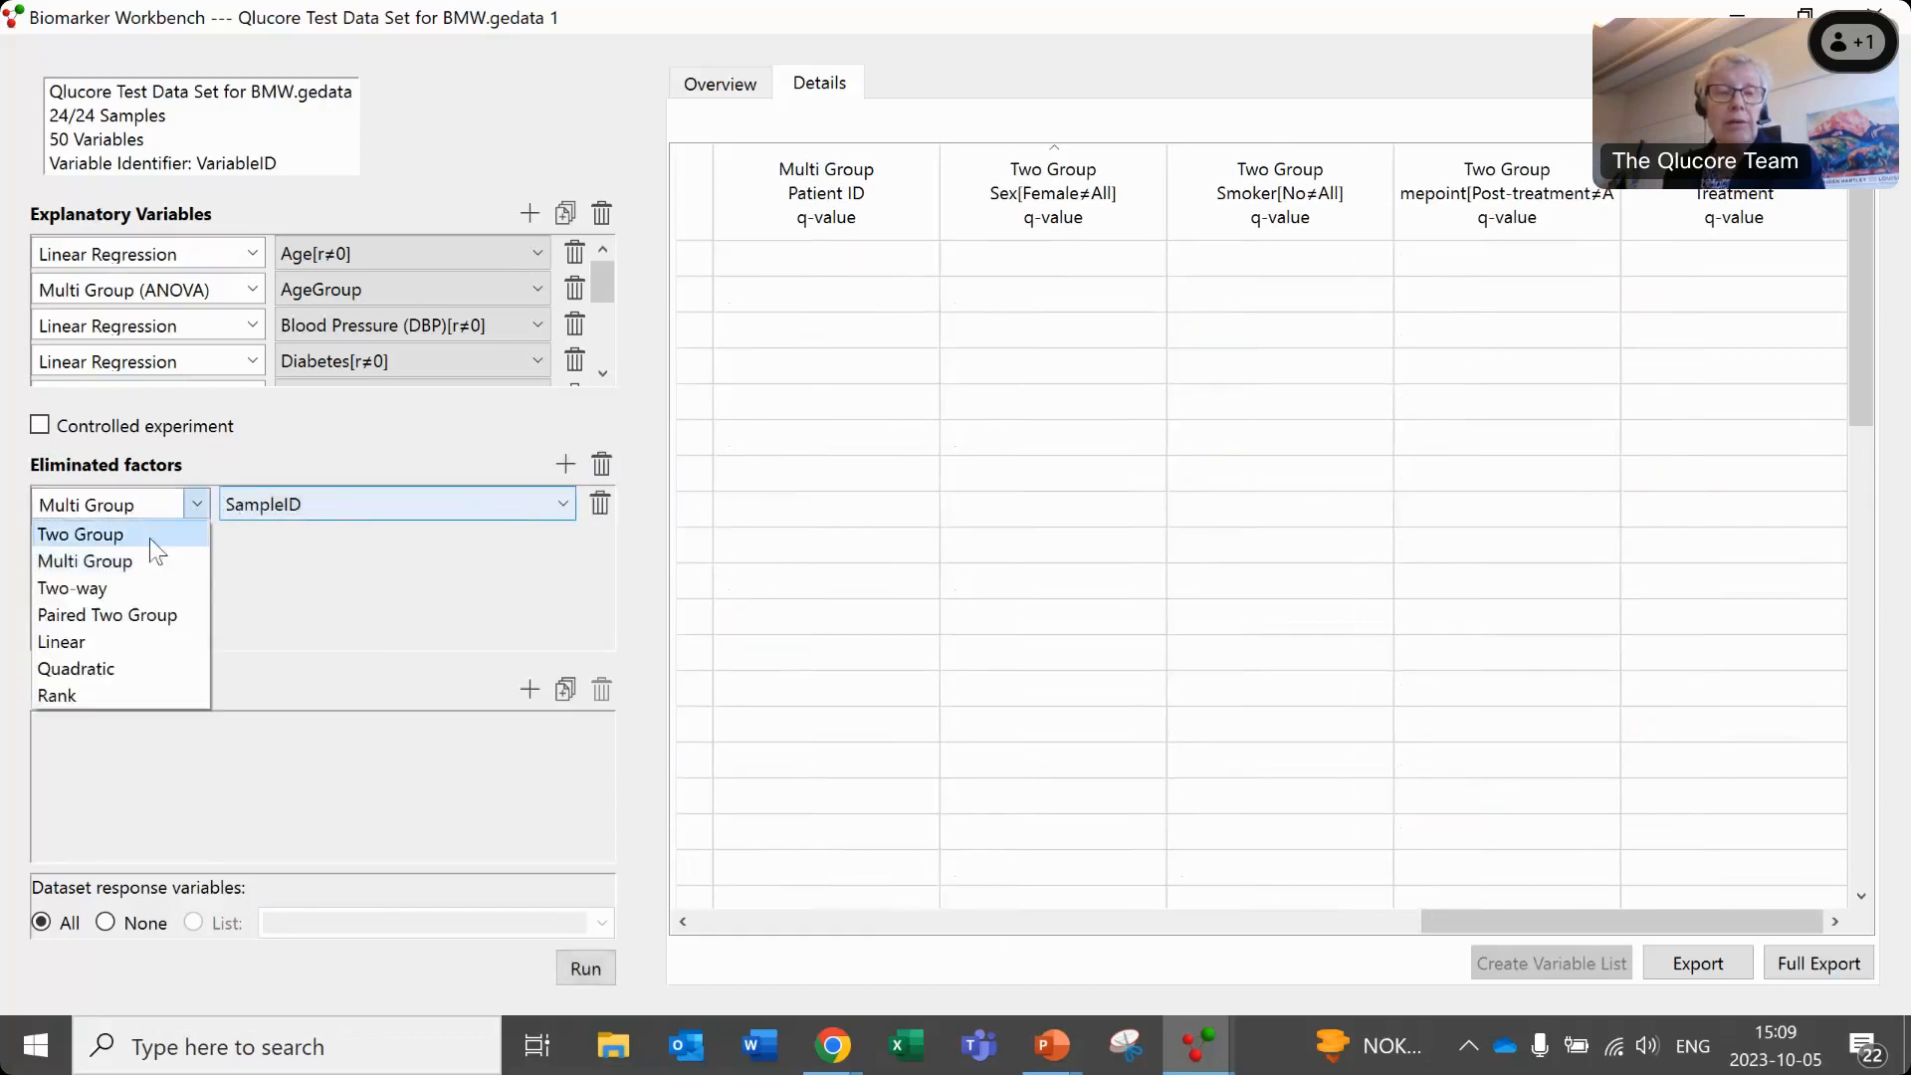
{"action": "left_click", "coordinate": [185, 536]}
{"action": "left_click", "coordinate": [571, 501]}
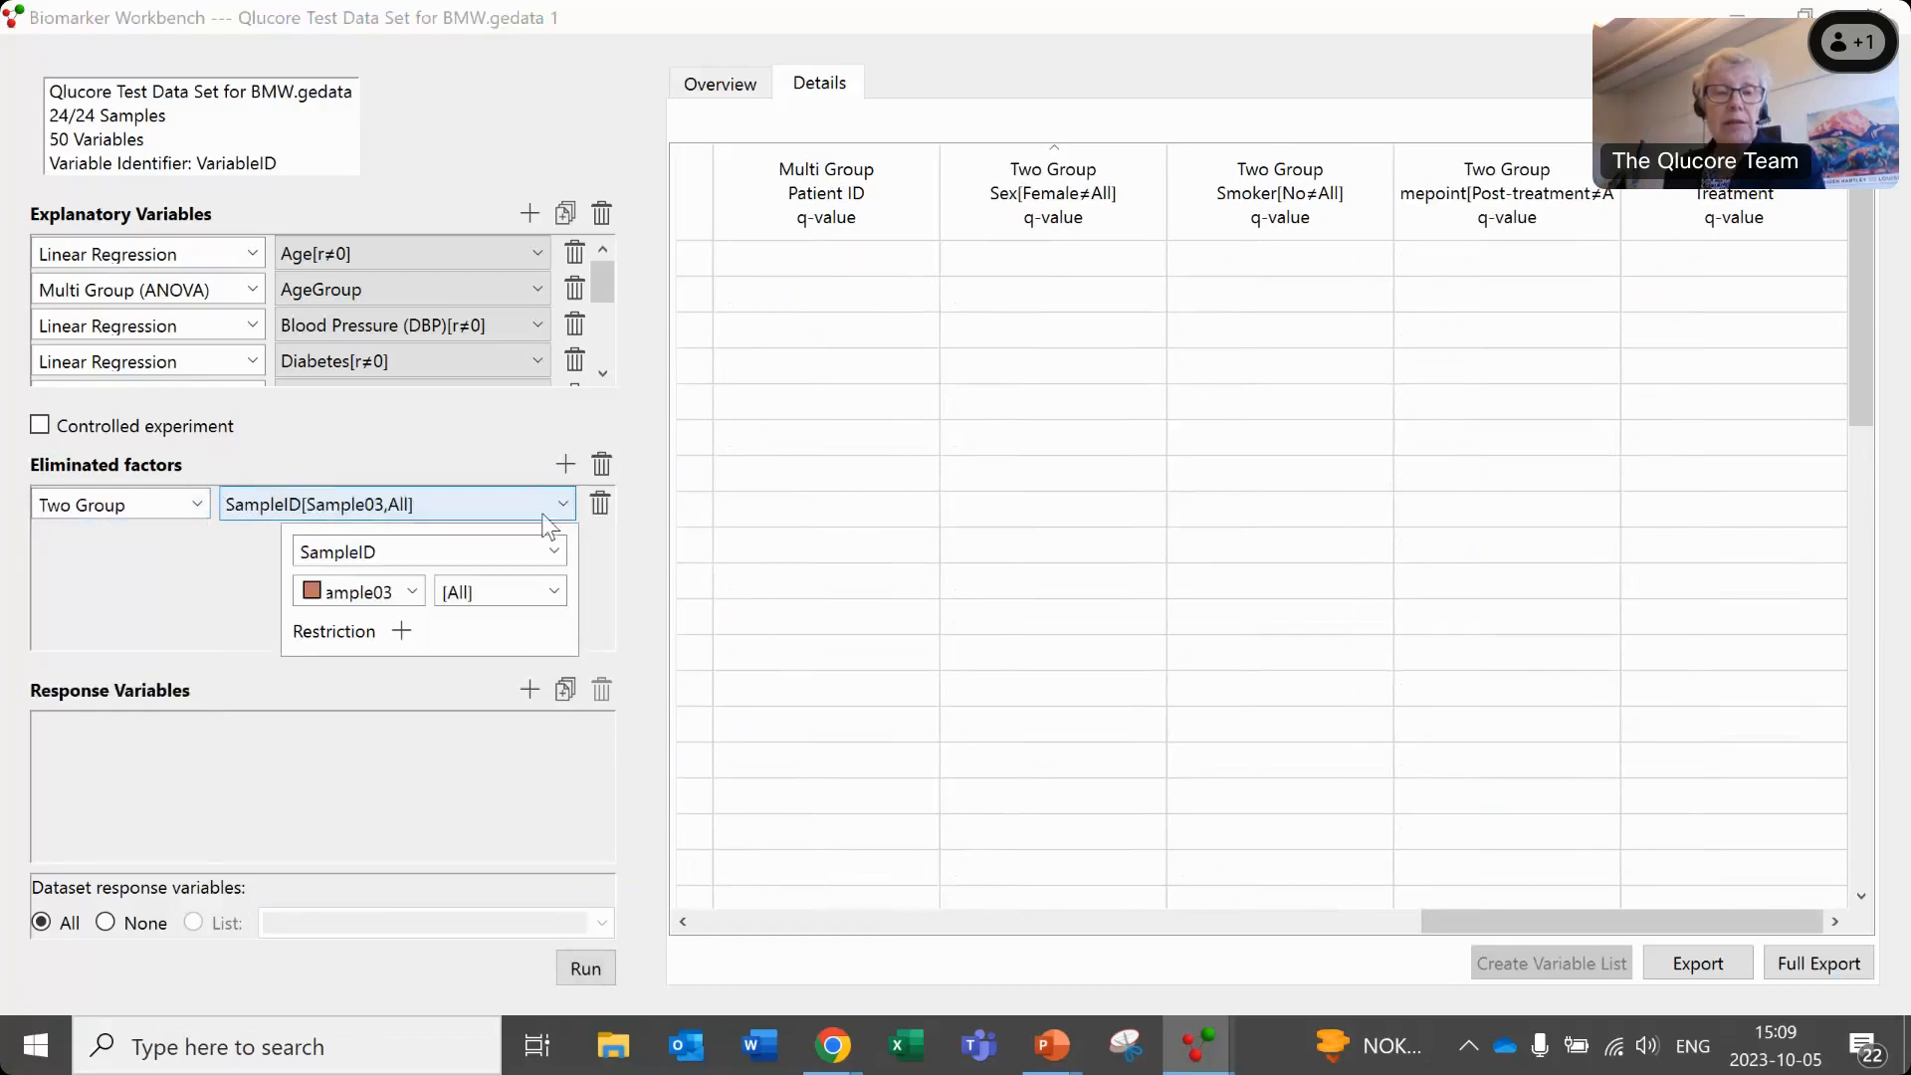
{"action": "left_click", "coordinate": [554, 551]}
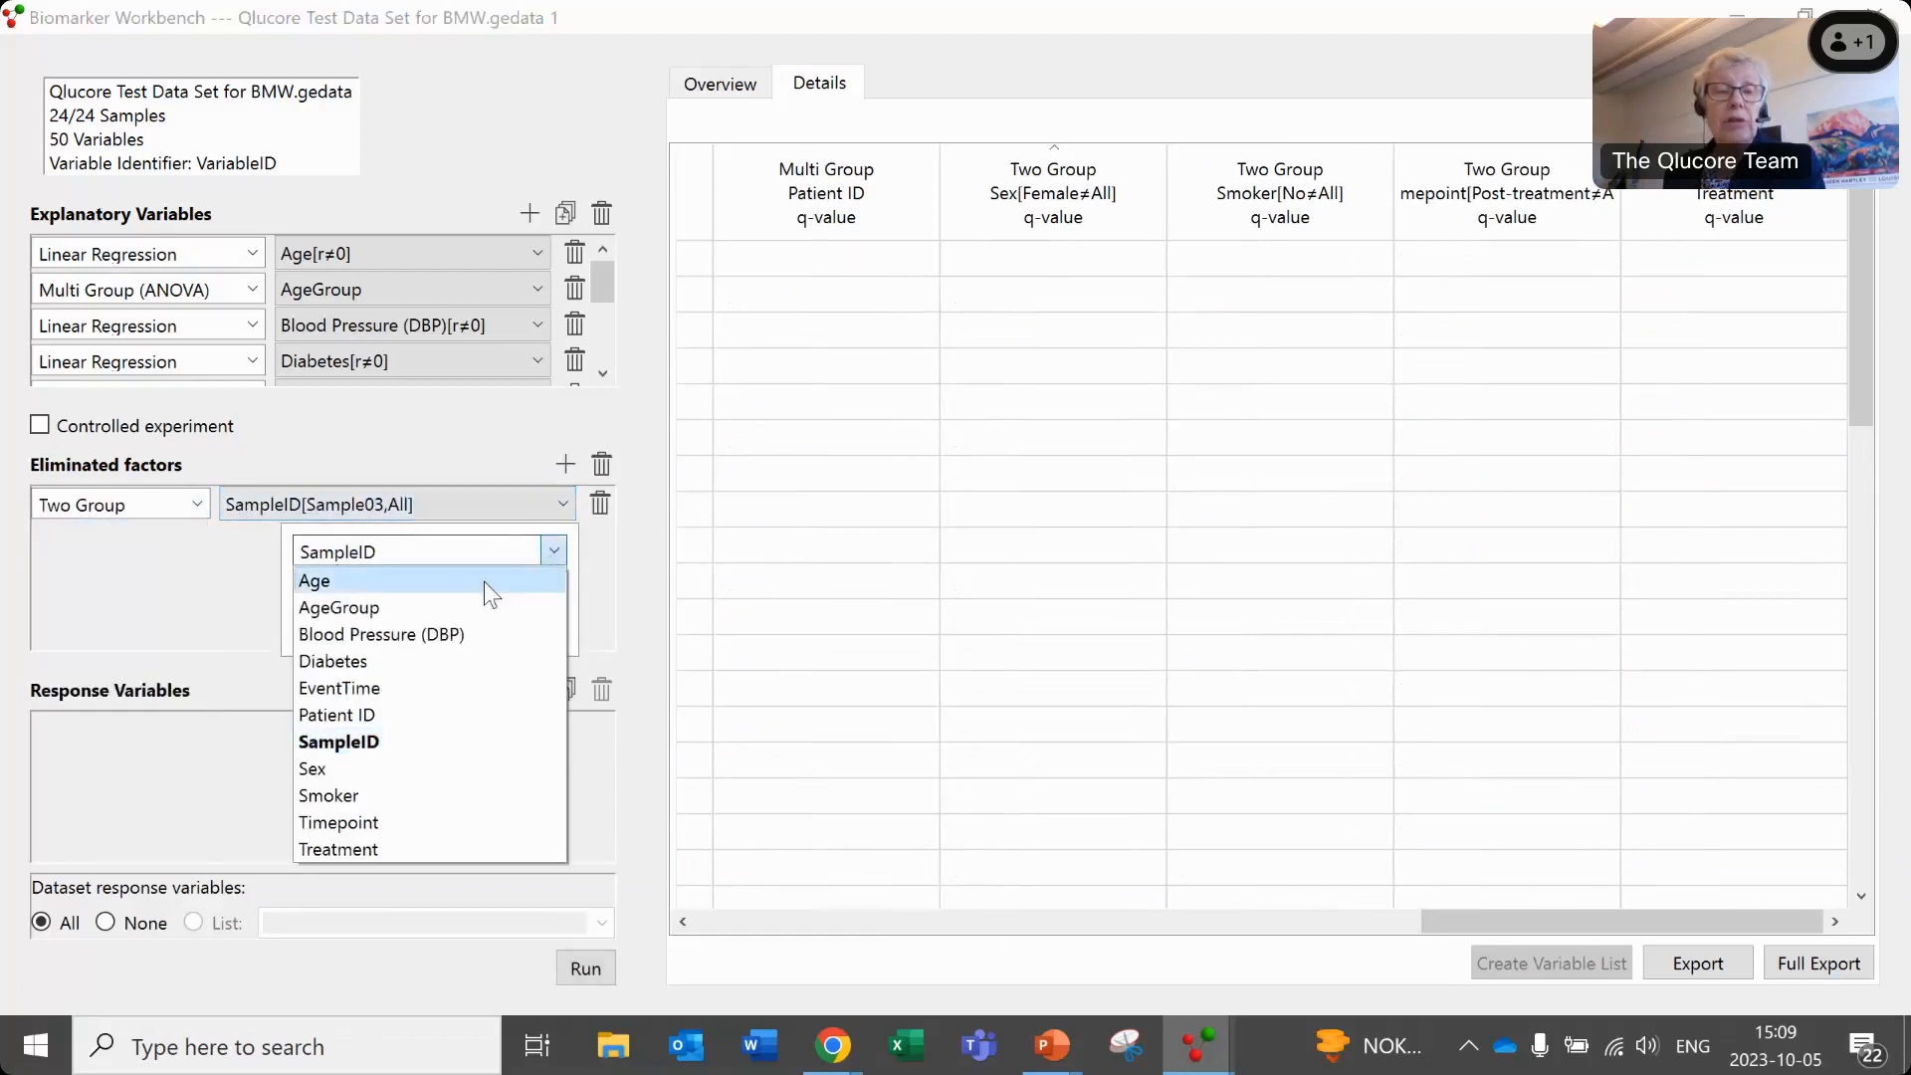
{"action": "left_click", "coordinate": [395, 767]}
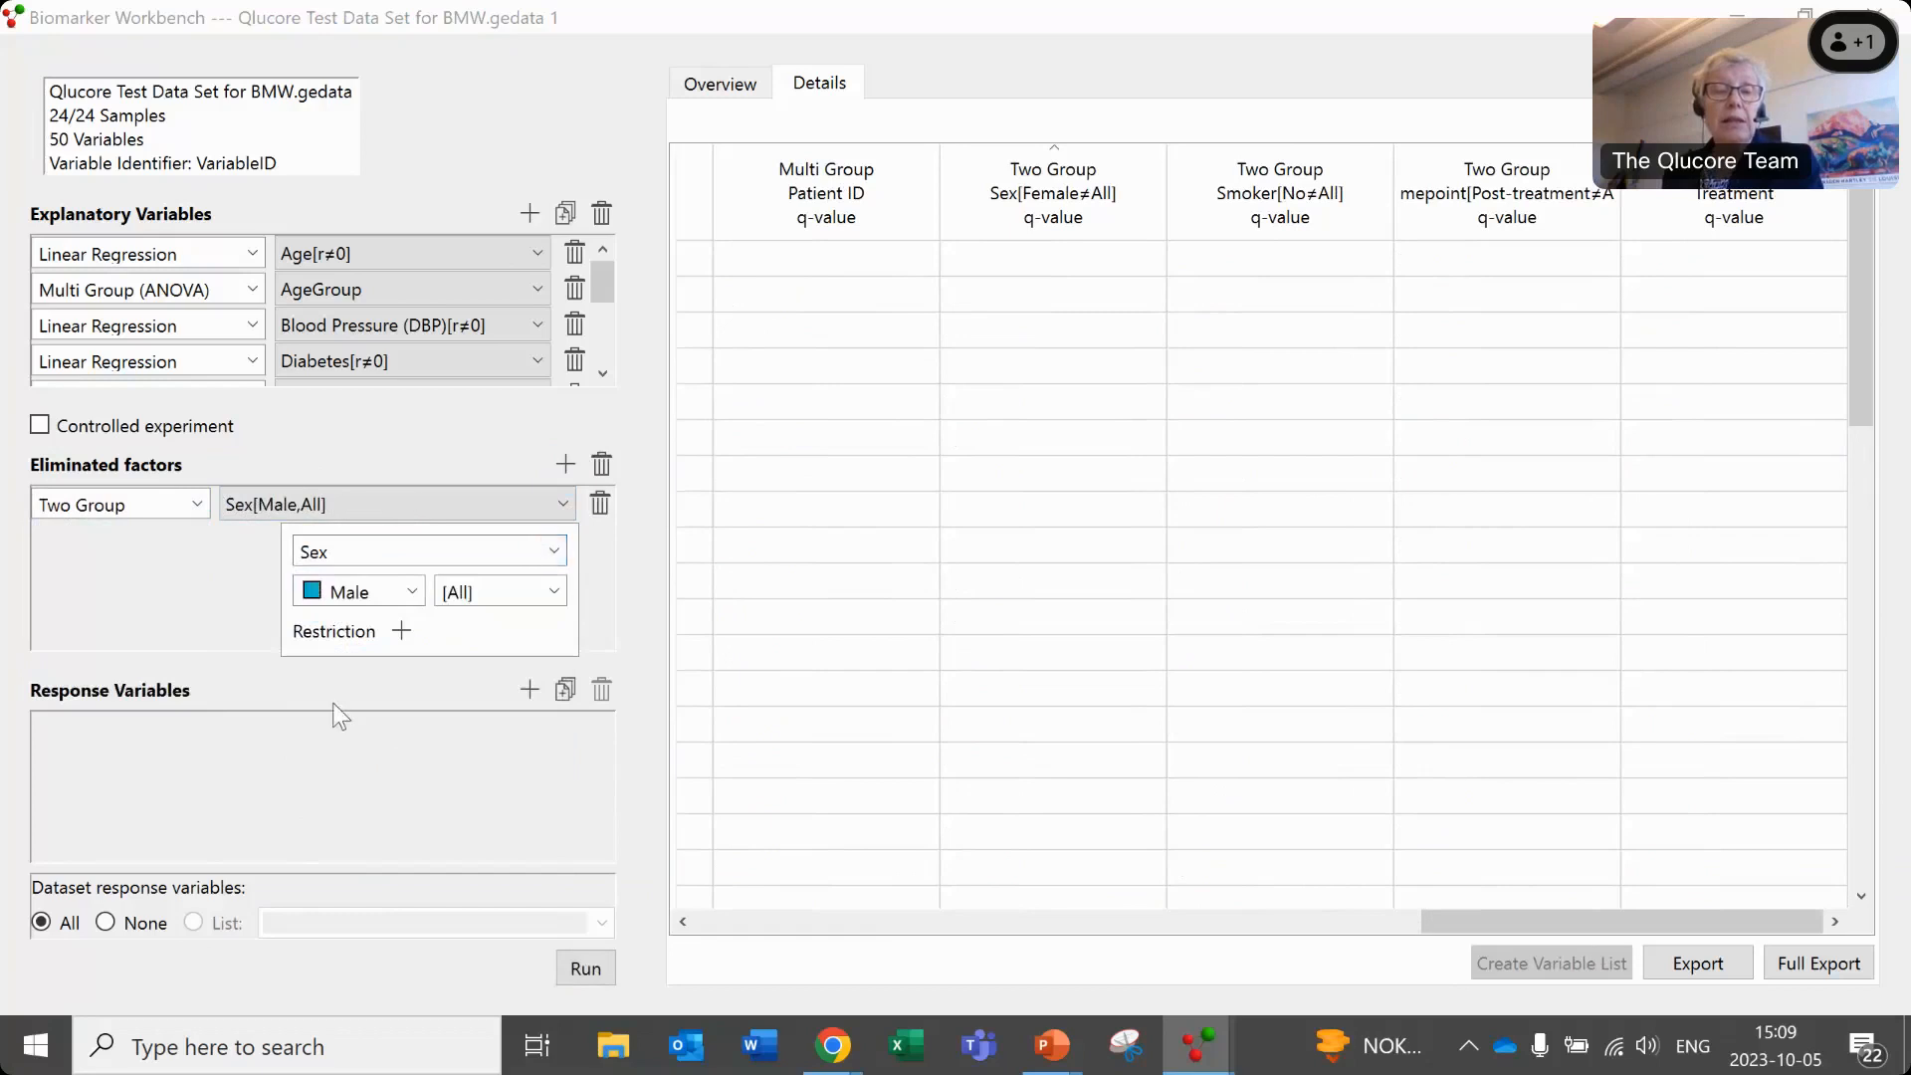
{"action": "left_click", "coordinate": [214, 626]}
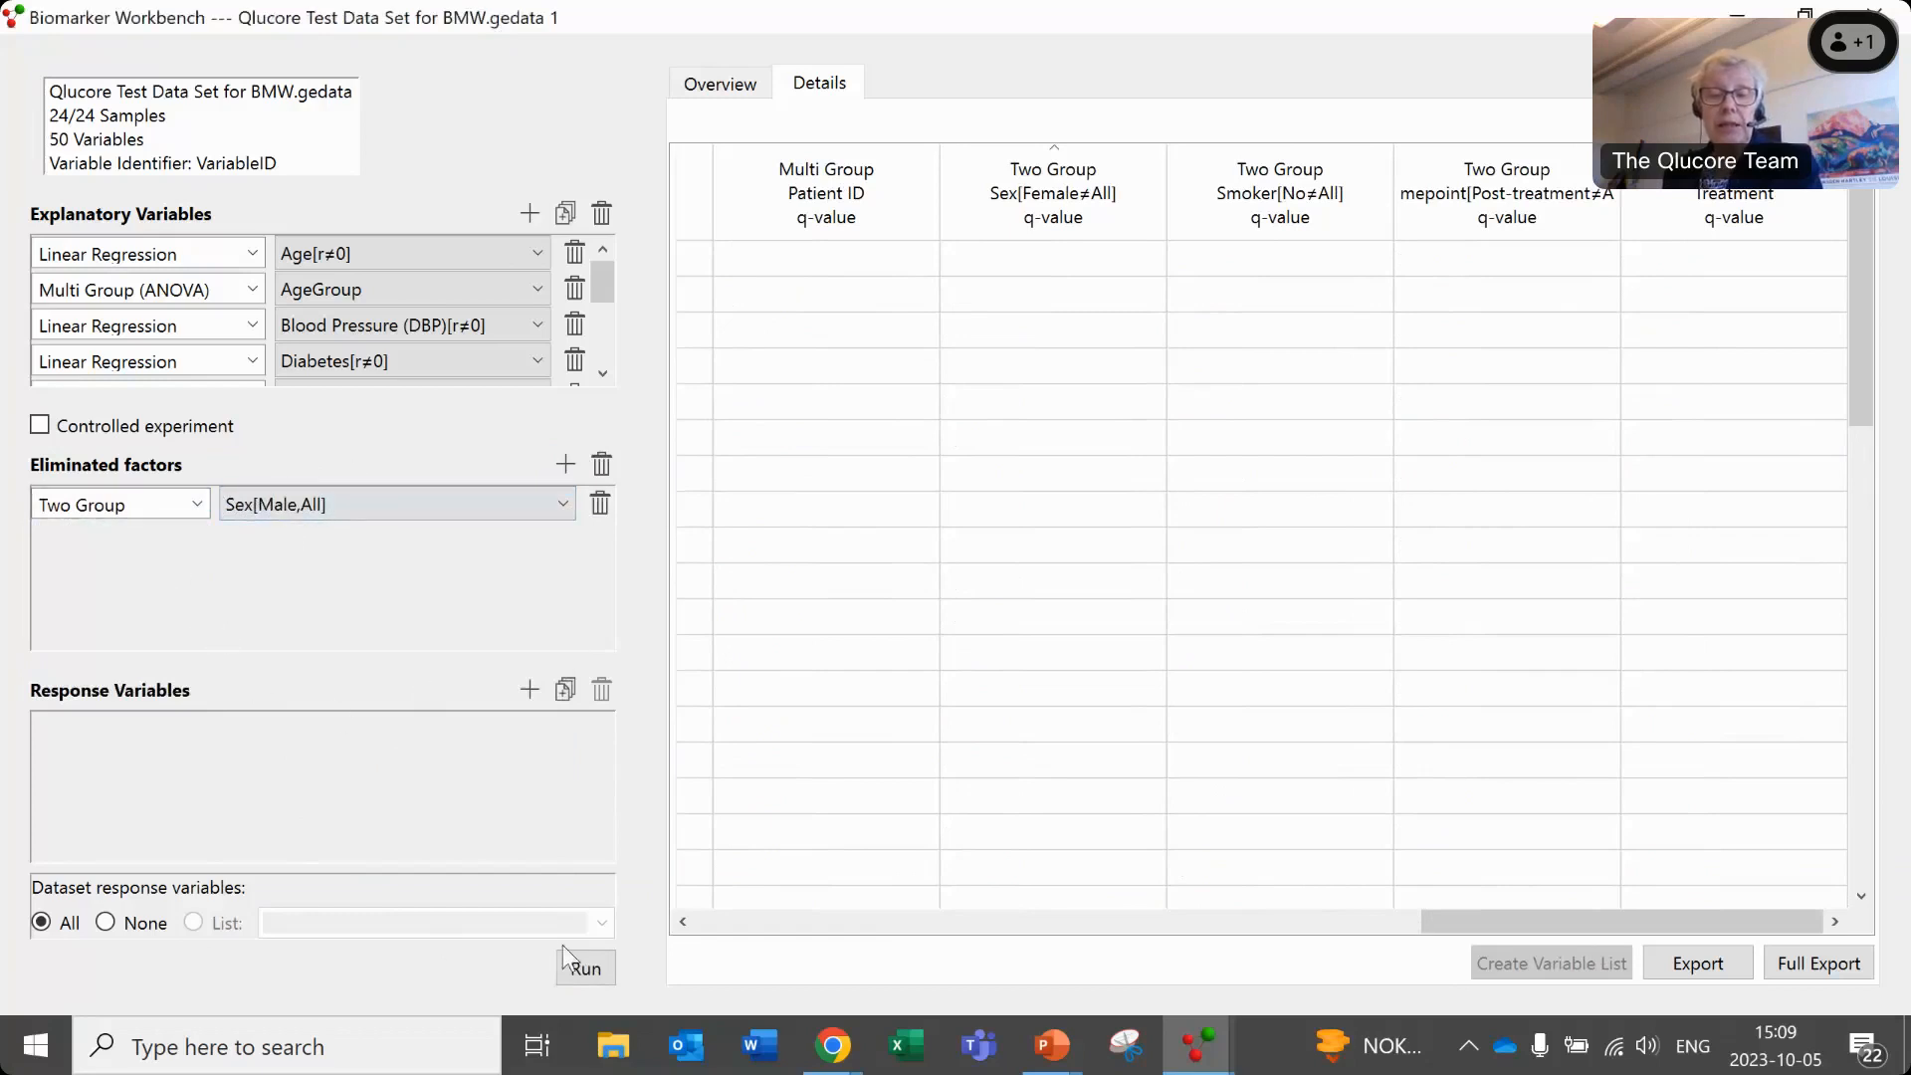
{"action": "left_click", "coordinate": [583, 972]}
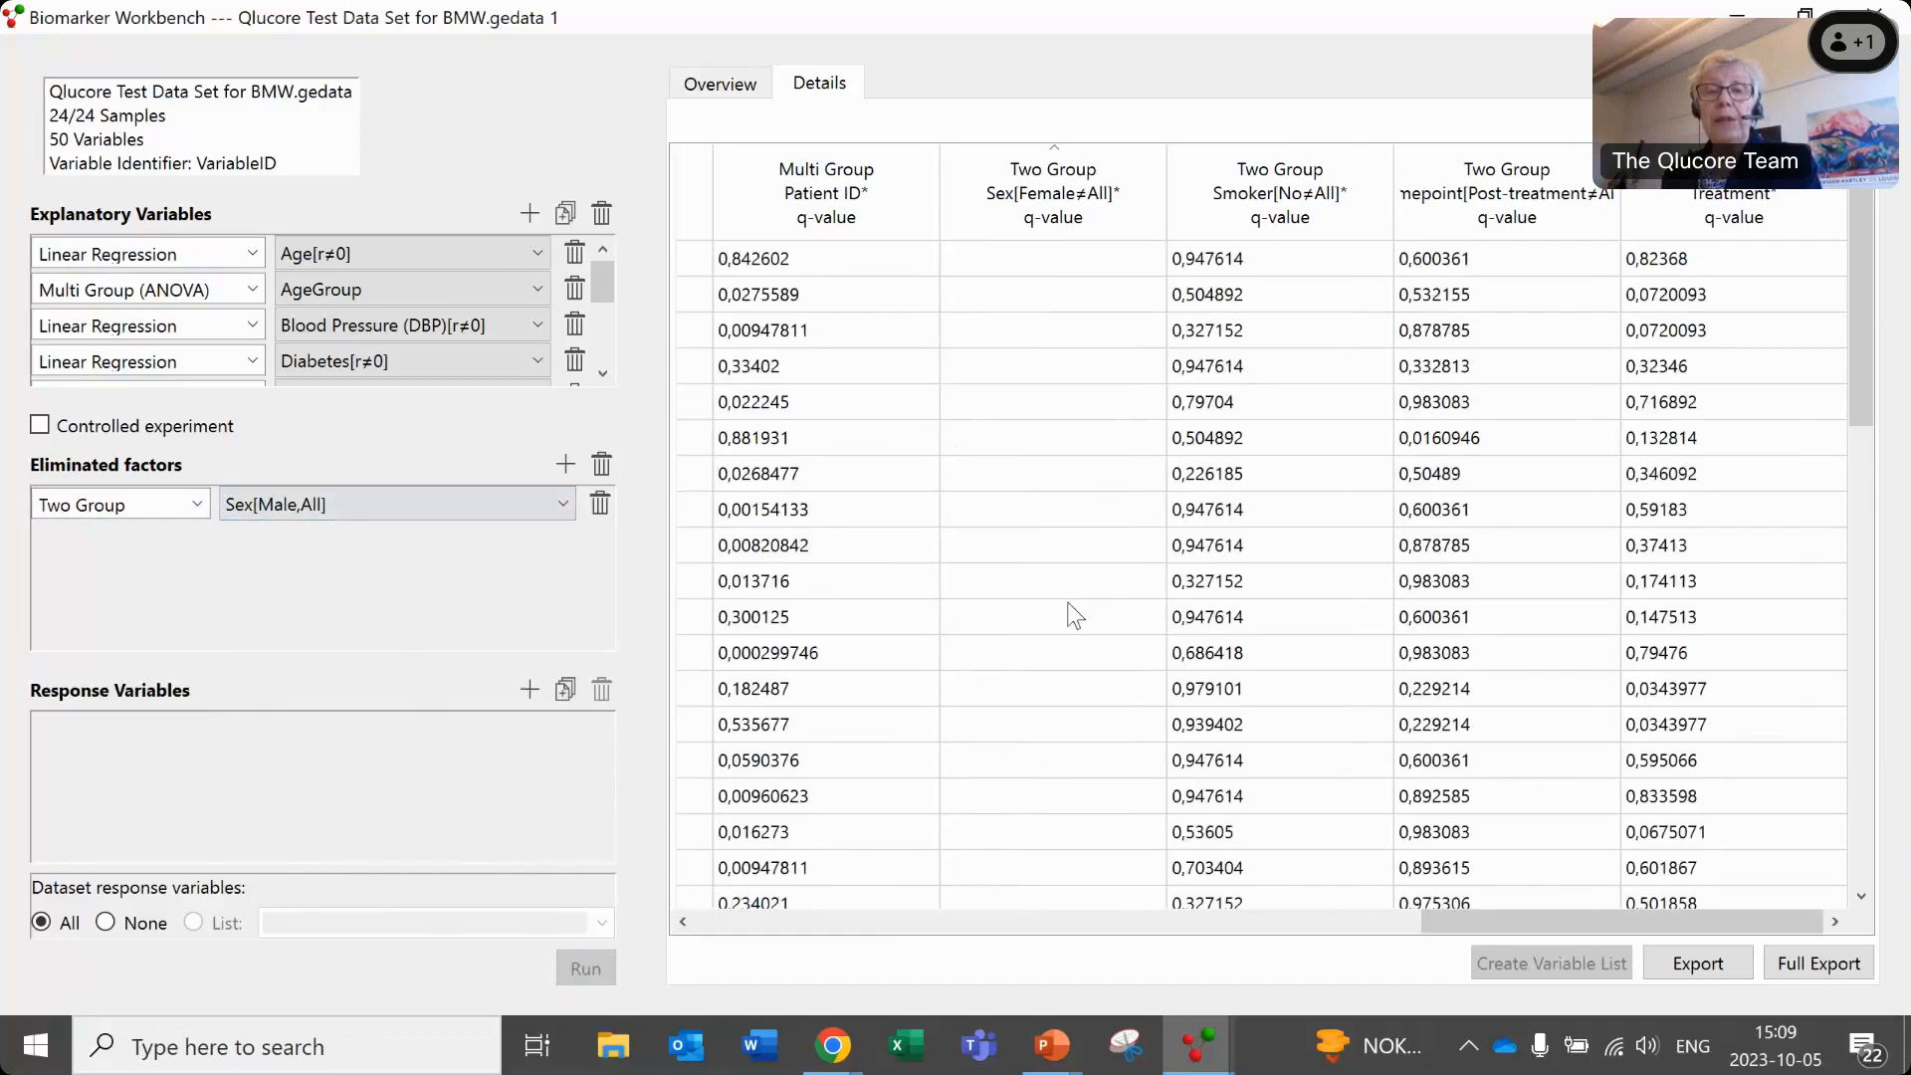
- Check the Treatment row in the results overview and return to the detailed results
{"action": "left_click", "coordinate": [744, 95]}
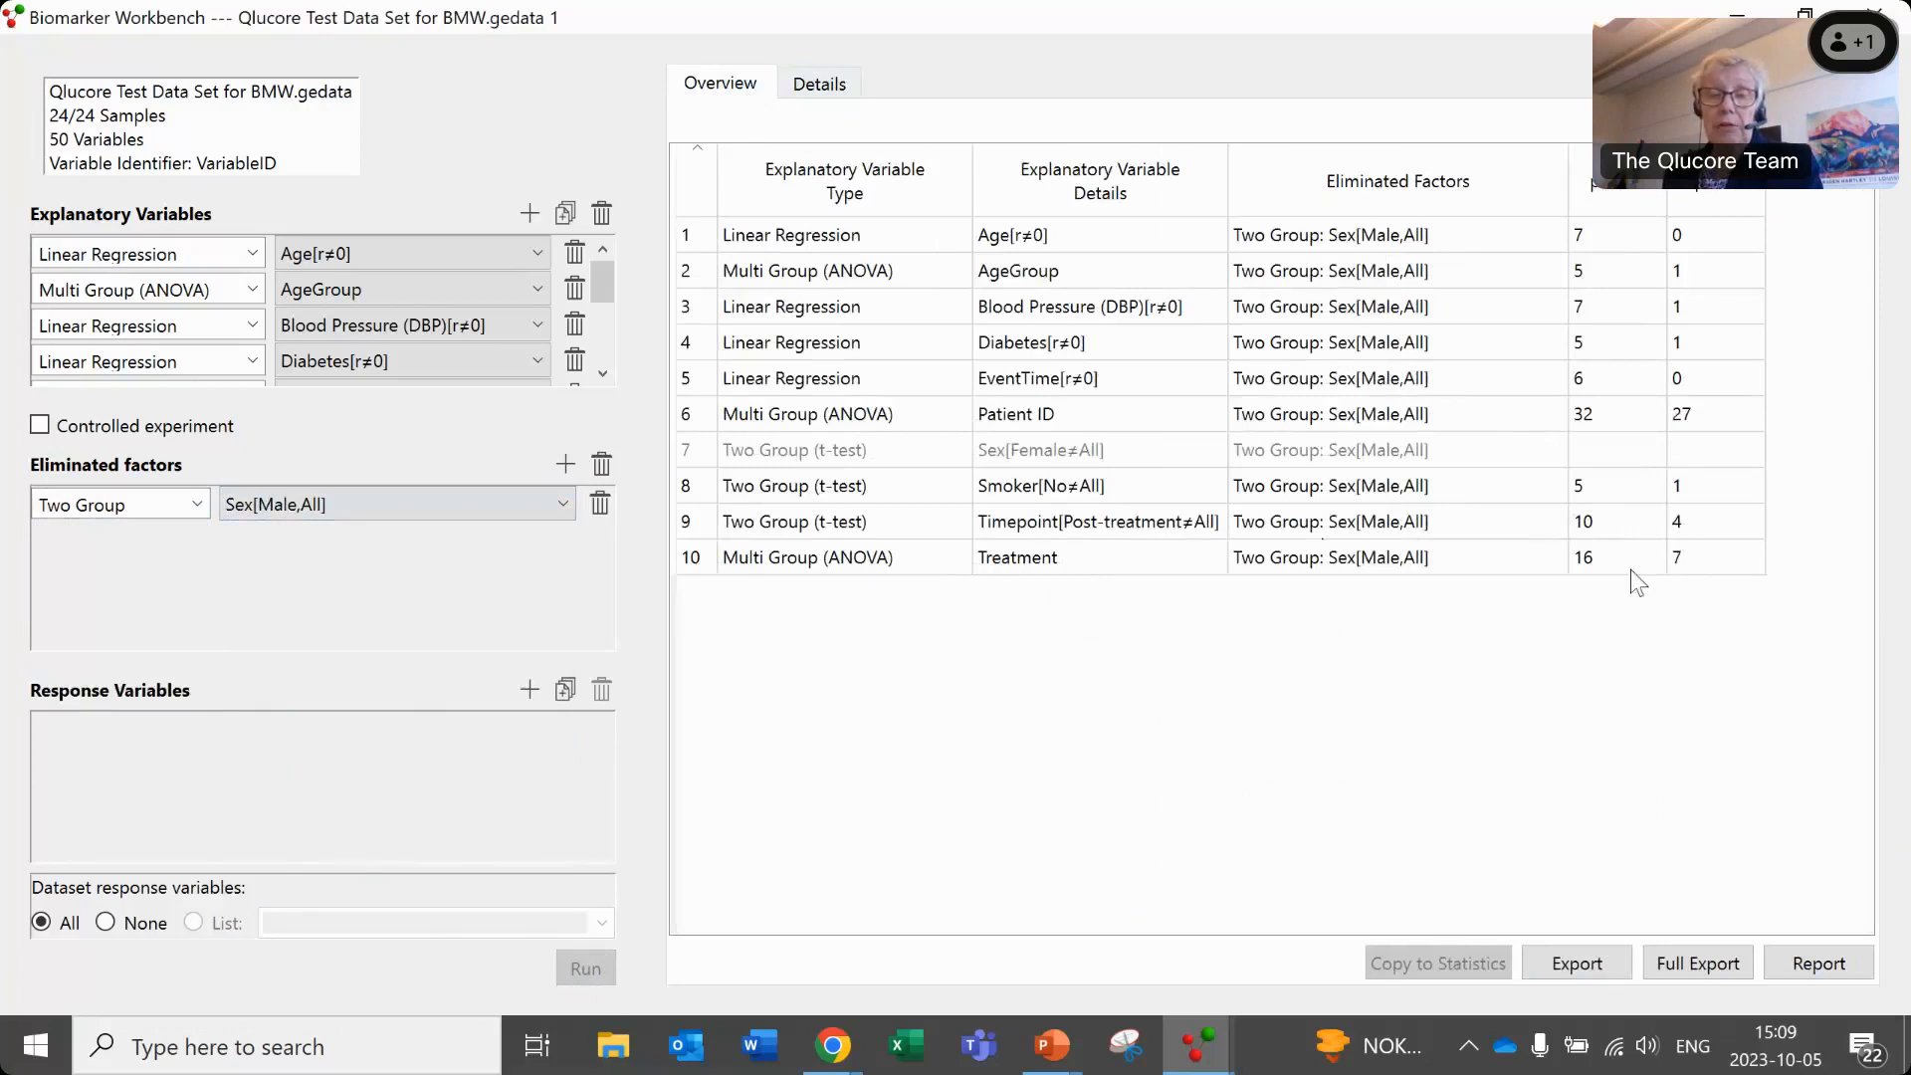
{"action": "left_click", "coordinate": [1681, 561]}
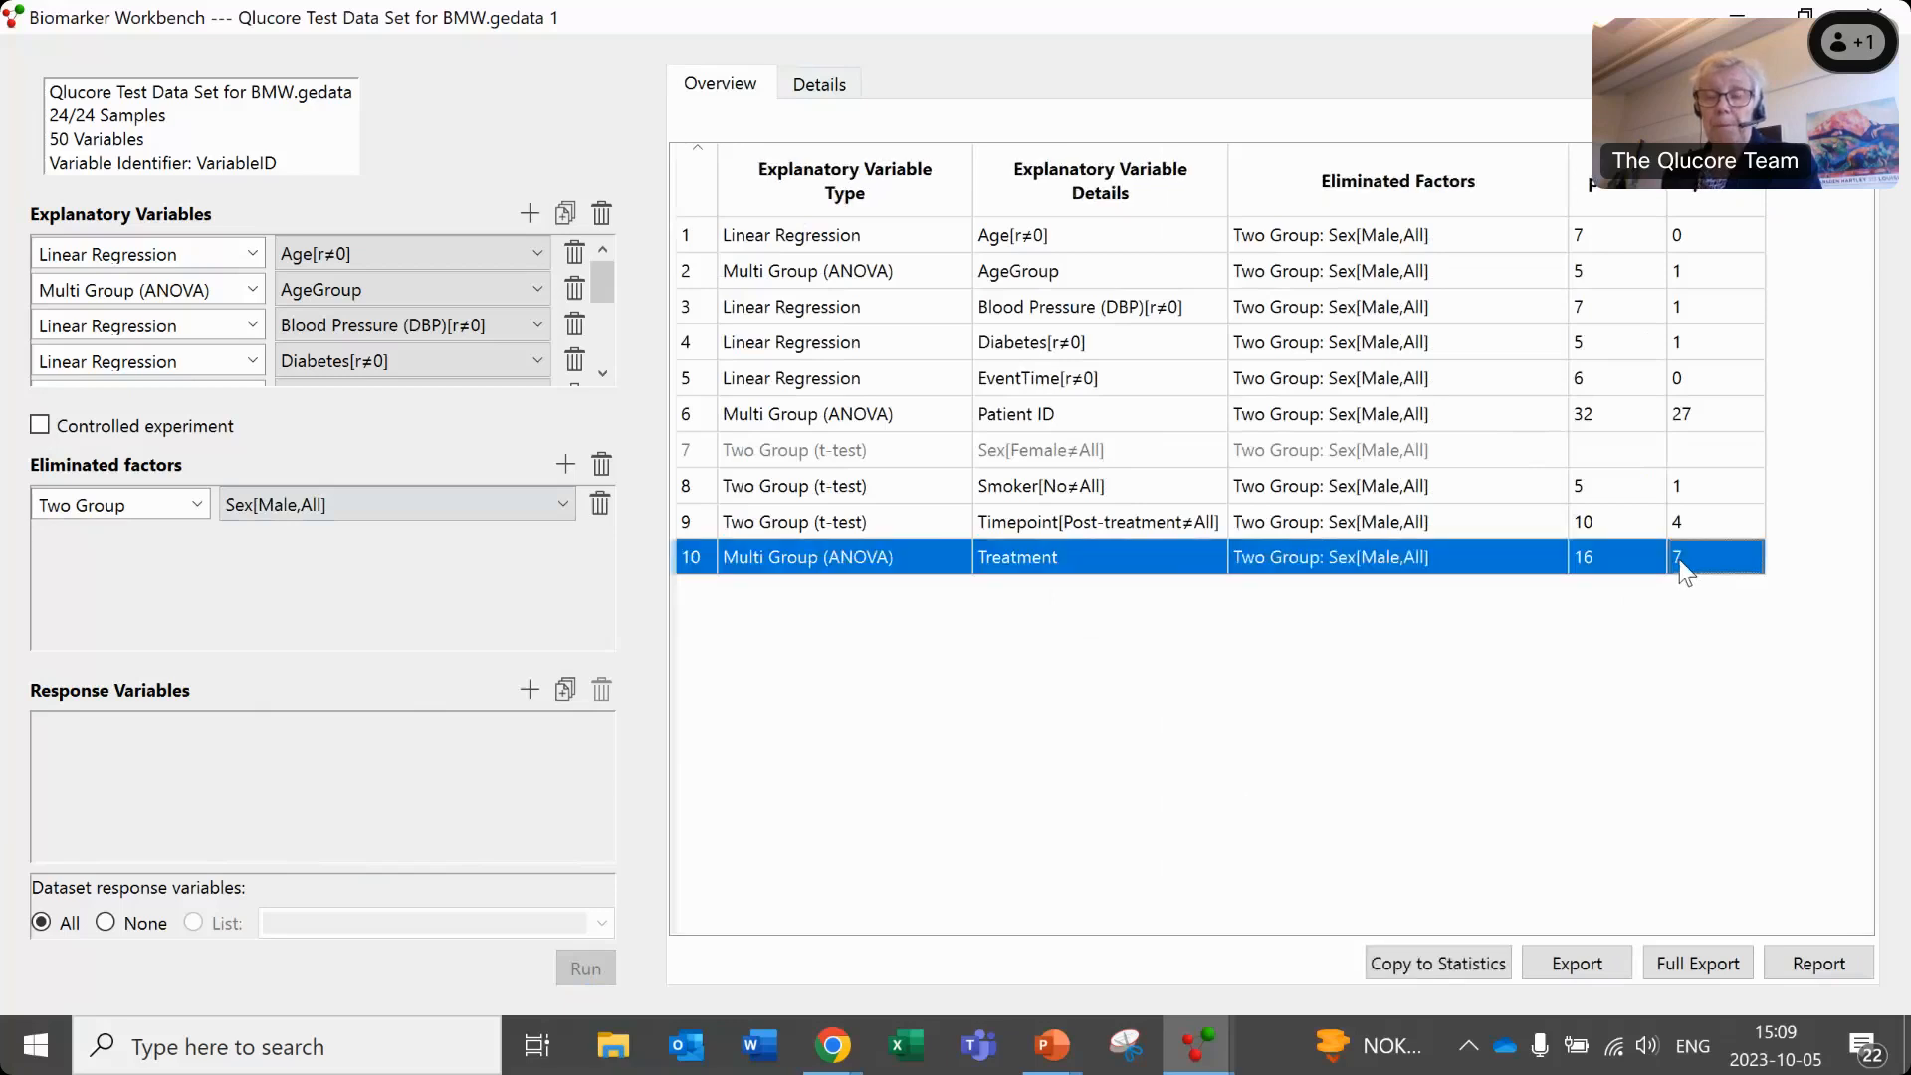
{"action": "left_click", "coordinate": [816, 82]}
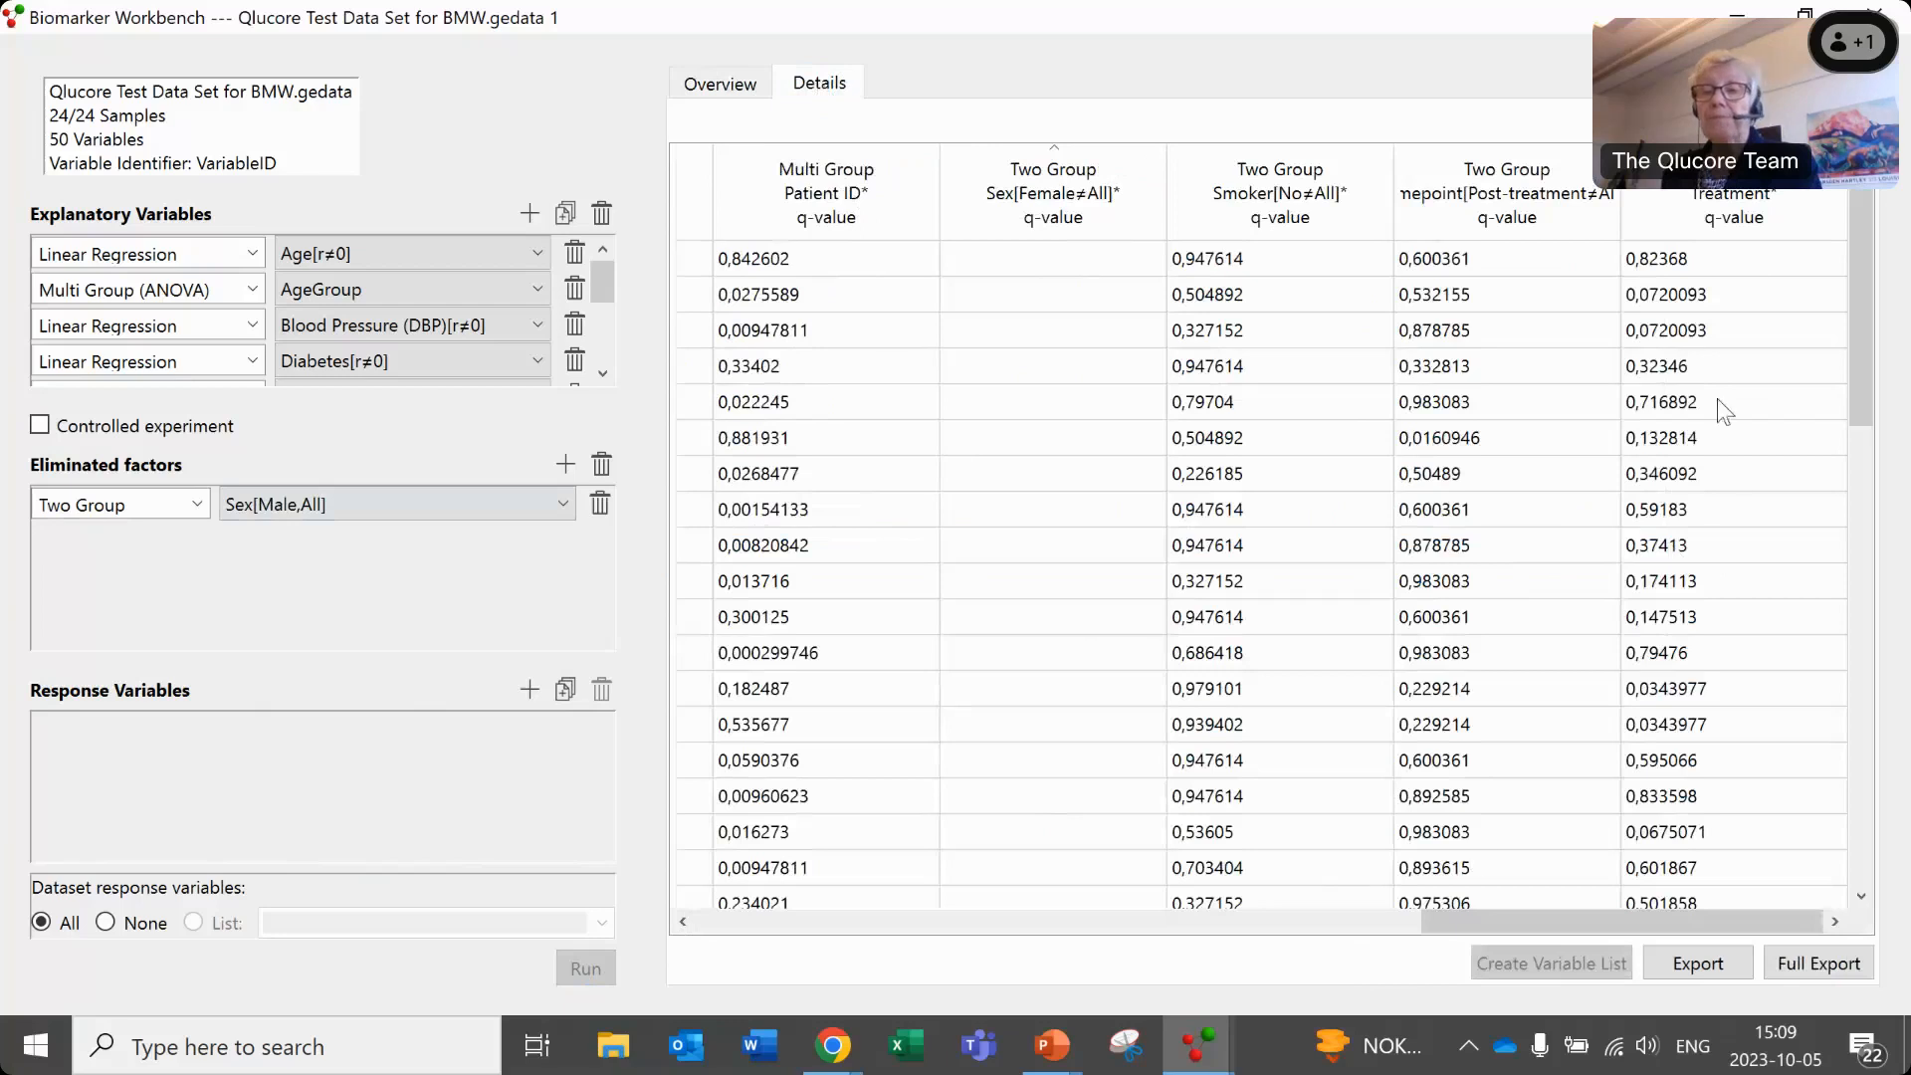
- Sort the details by Treatment q-value and create a variable list named "ANOVA on treatmnet" from the seven lowest-q rows
{"action": "left_click", "coordinate": [1732, 217]}
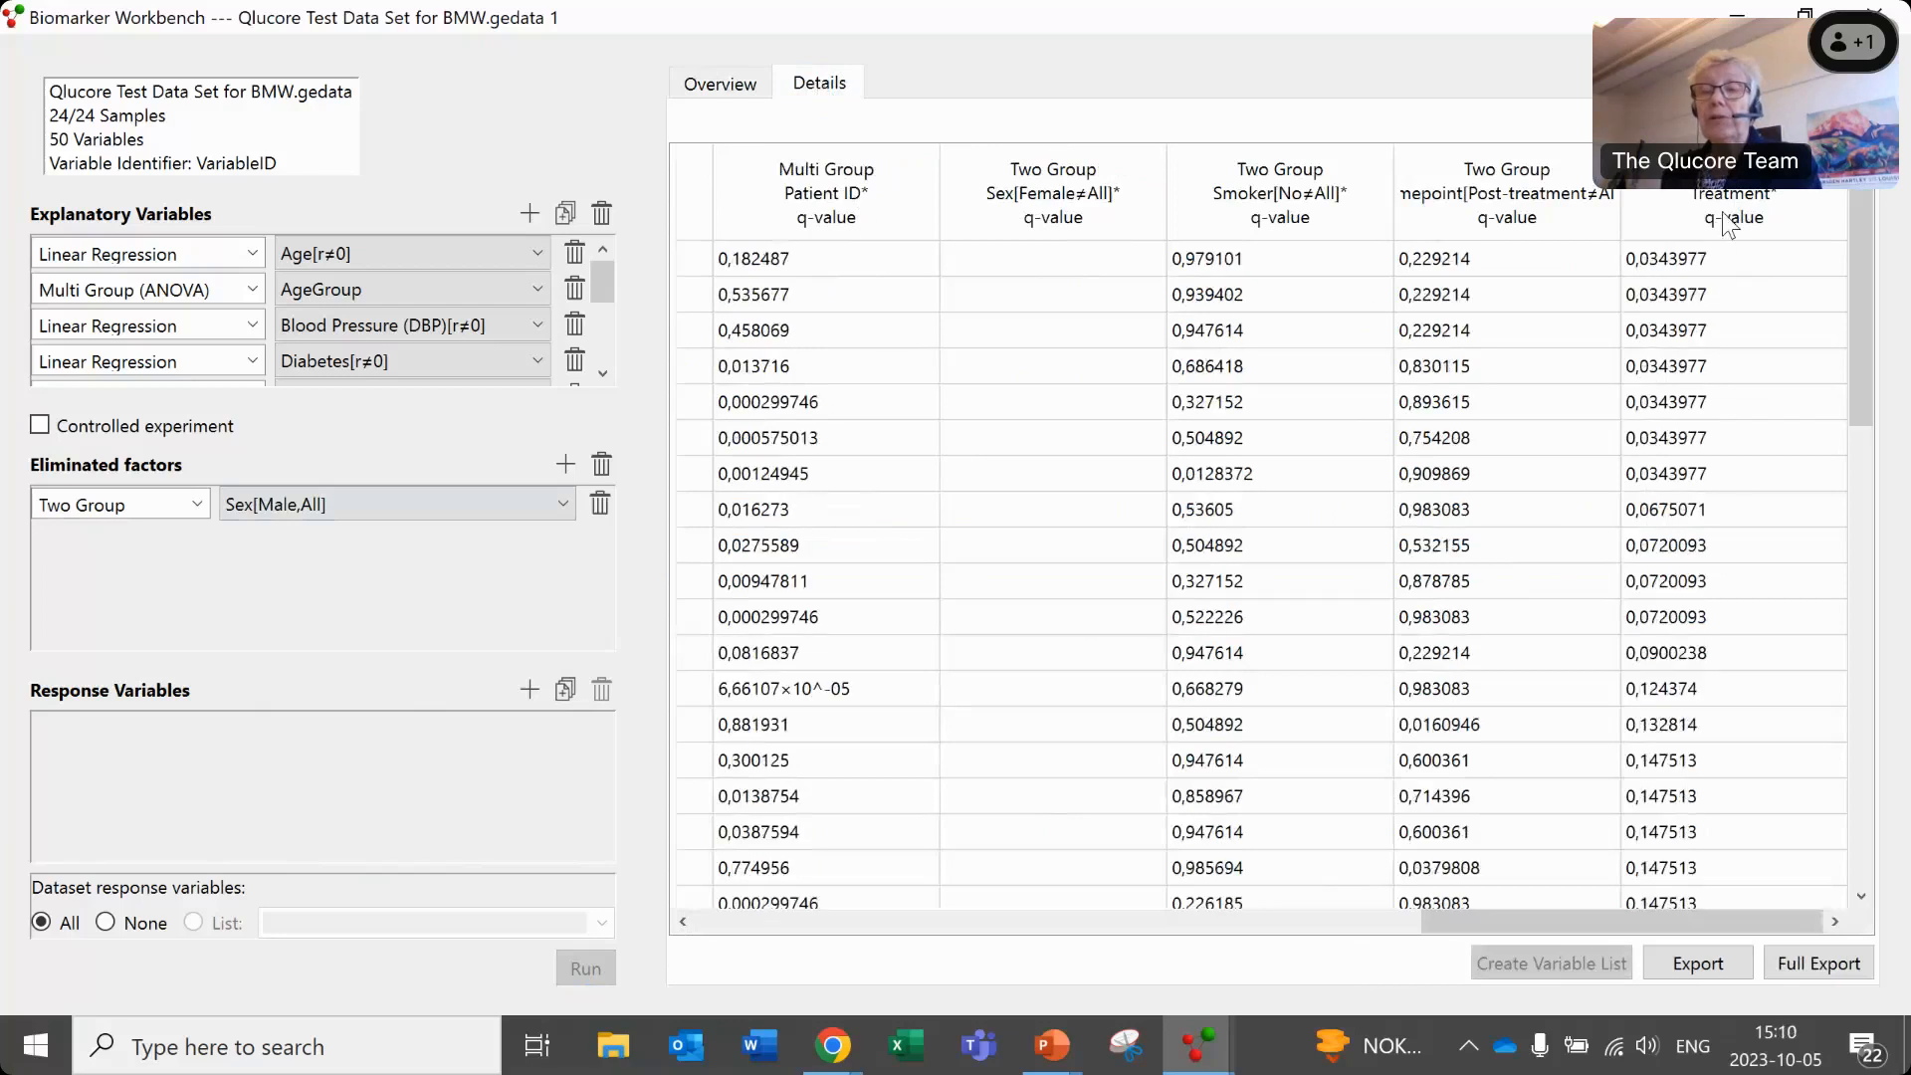
{"action": "left_click", "coordinate": [1704, 259]}
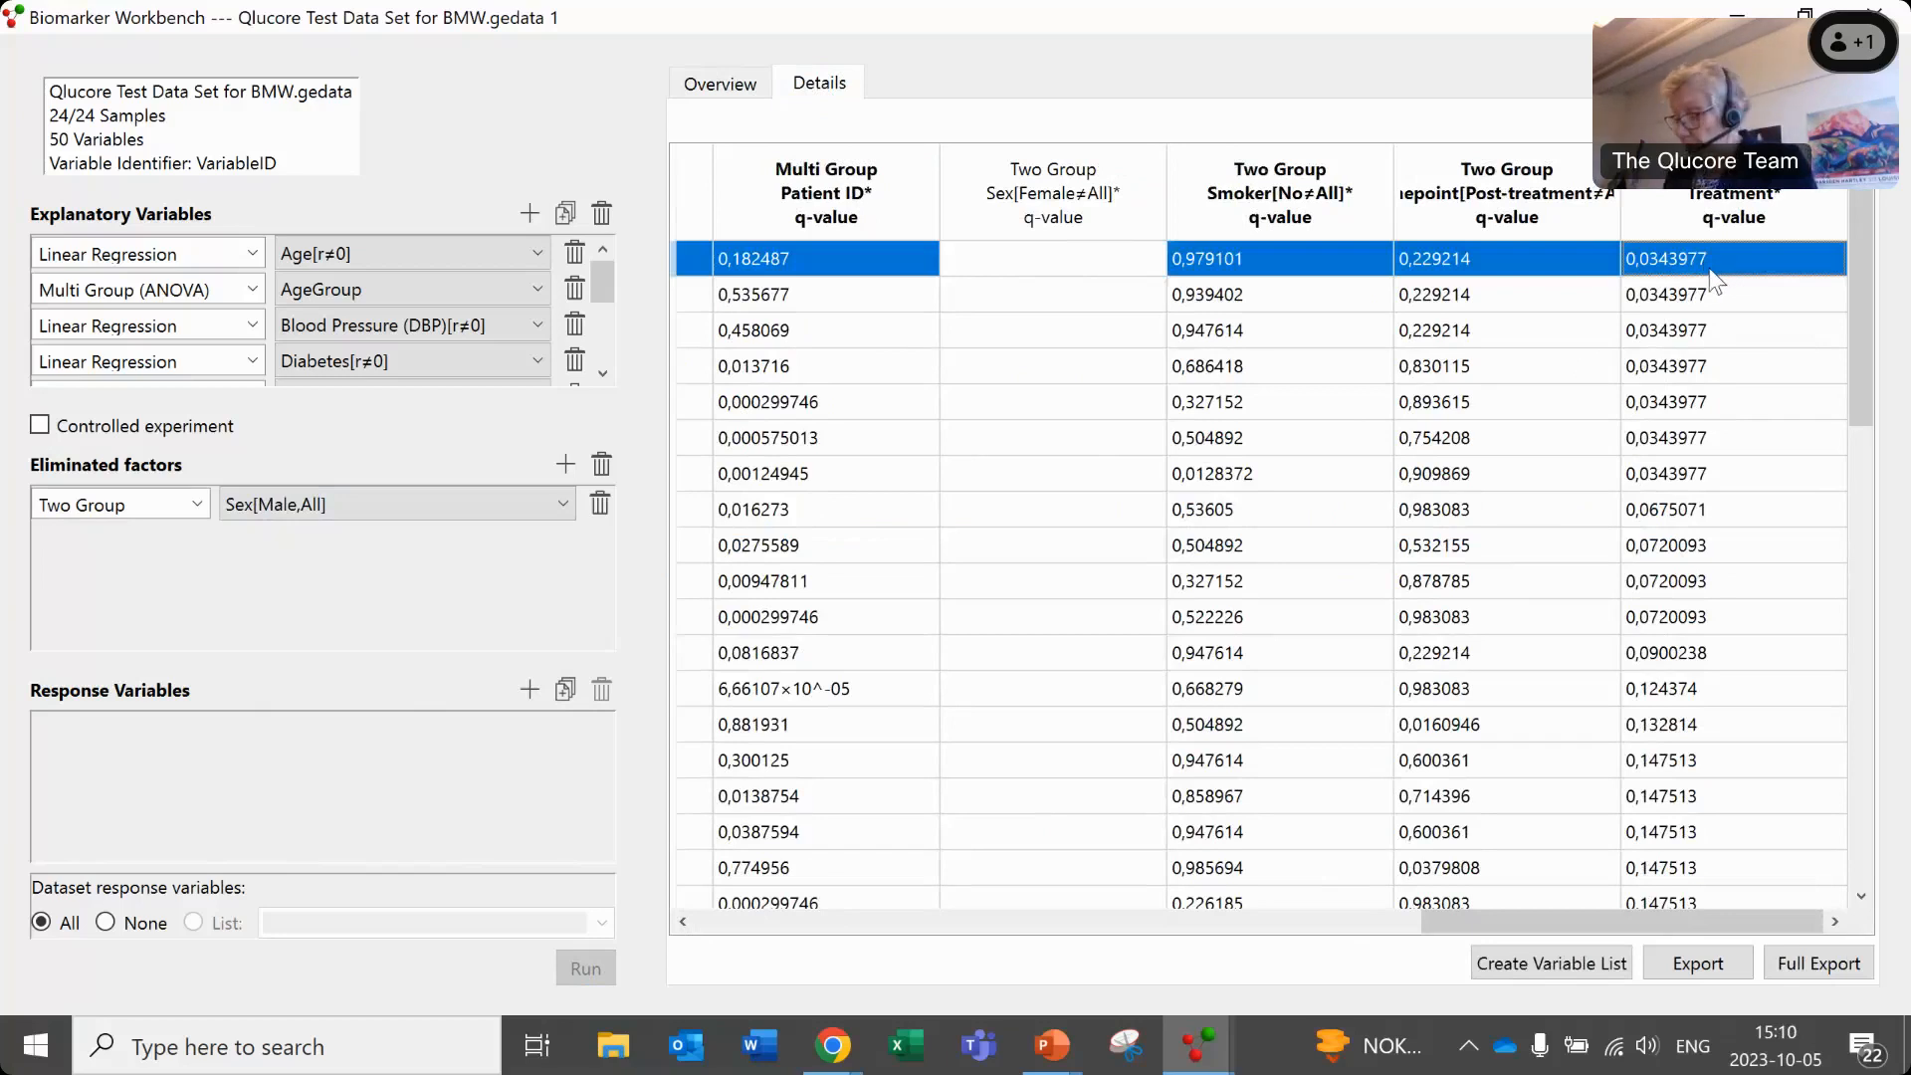
{"action": "key", "text": "shift+Down"}
{"action": "key", "text": "shift+Down"}
{"action": "key", "text": "shift+Down"}
{"action": "key", "text": "shift+Down"}
{"action": "key", "text": "shift+Down"}
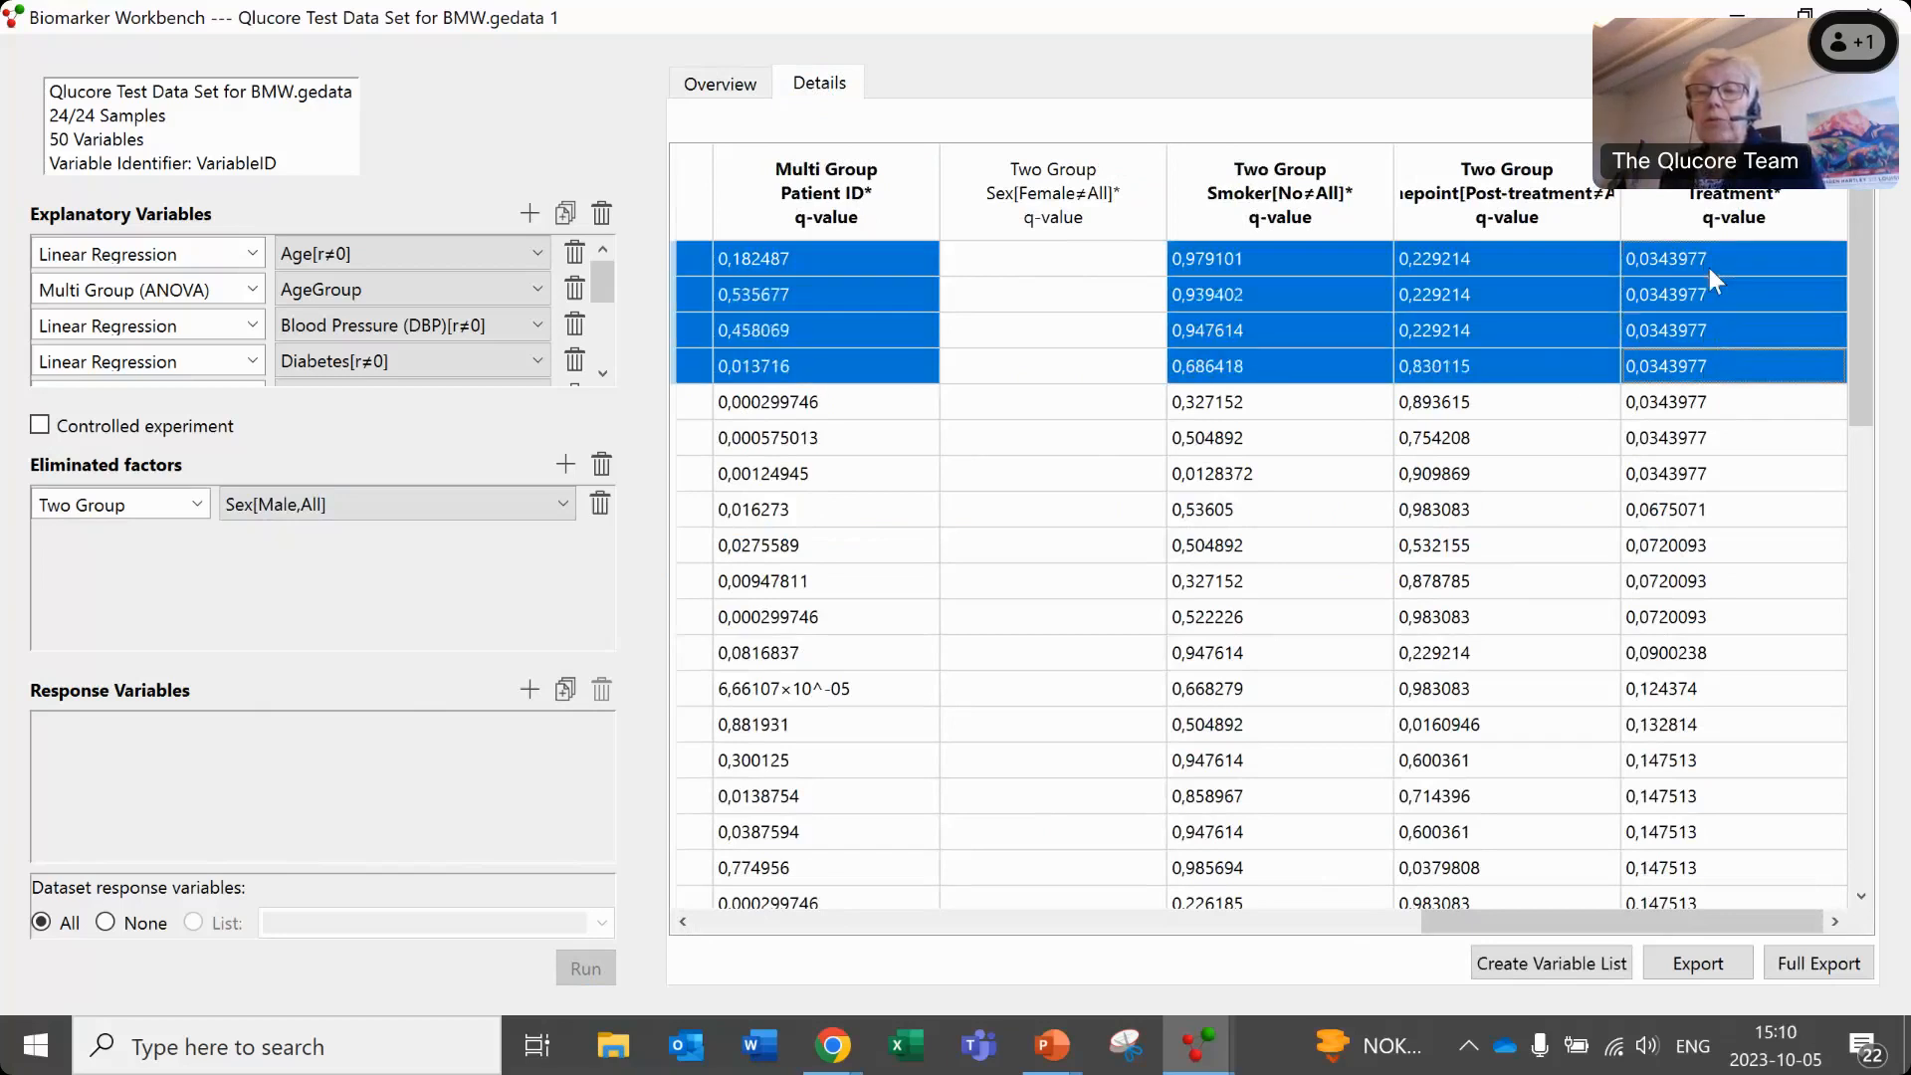
{"action": "key", "text": "shift+Down"}
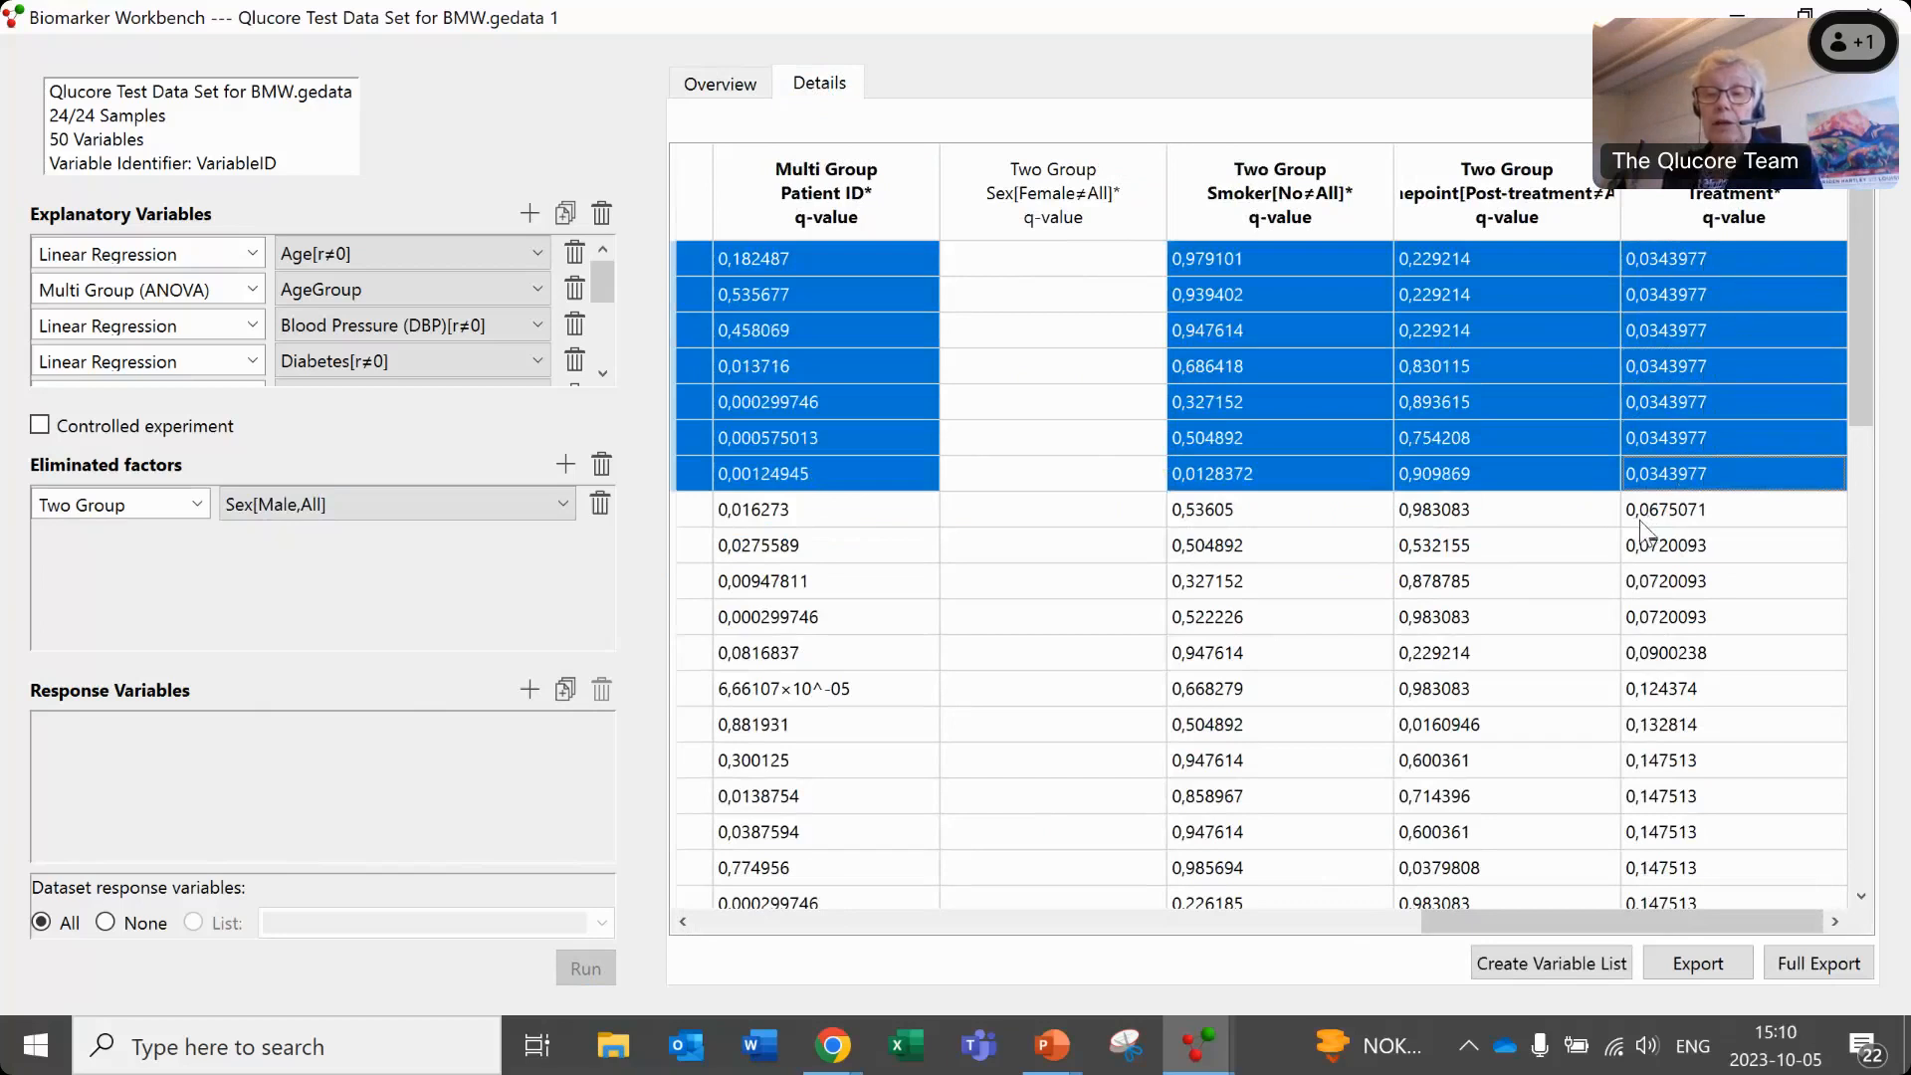
{"action": "left_click", "coordinate": [1567, 965]}
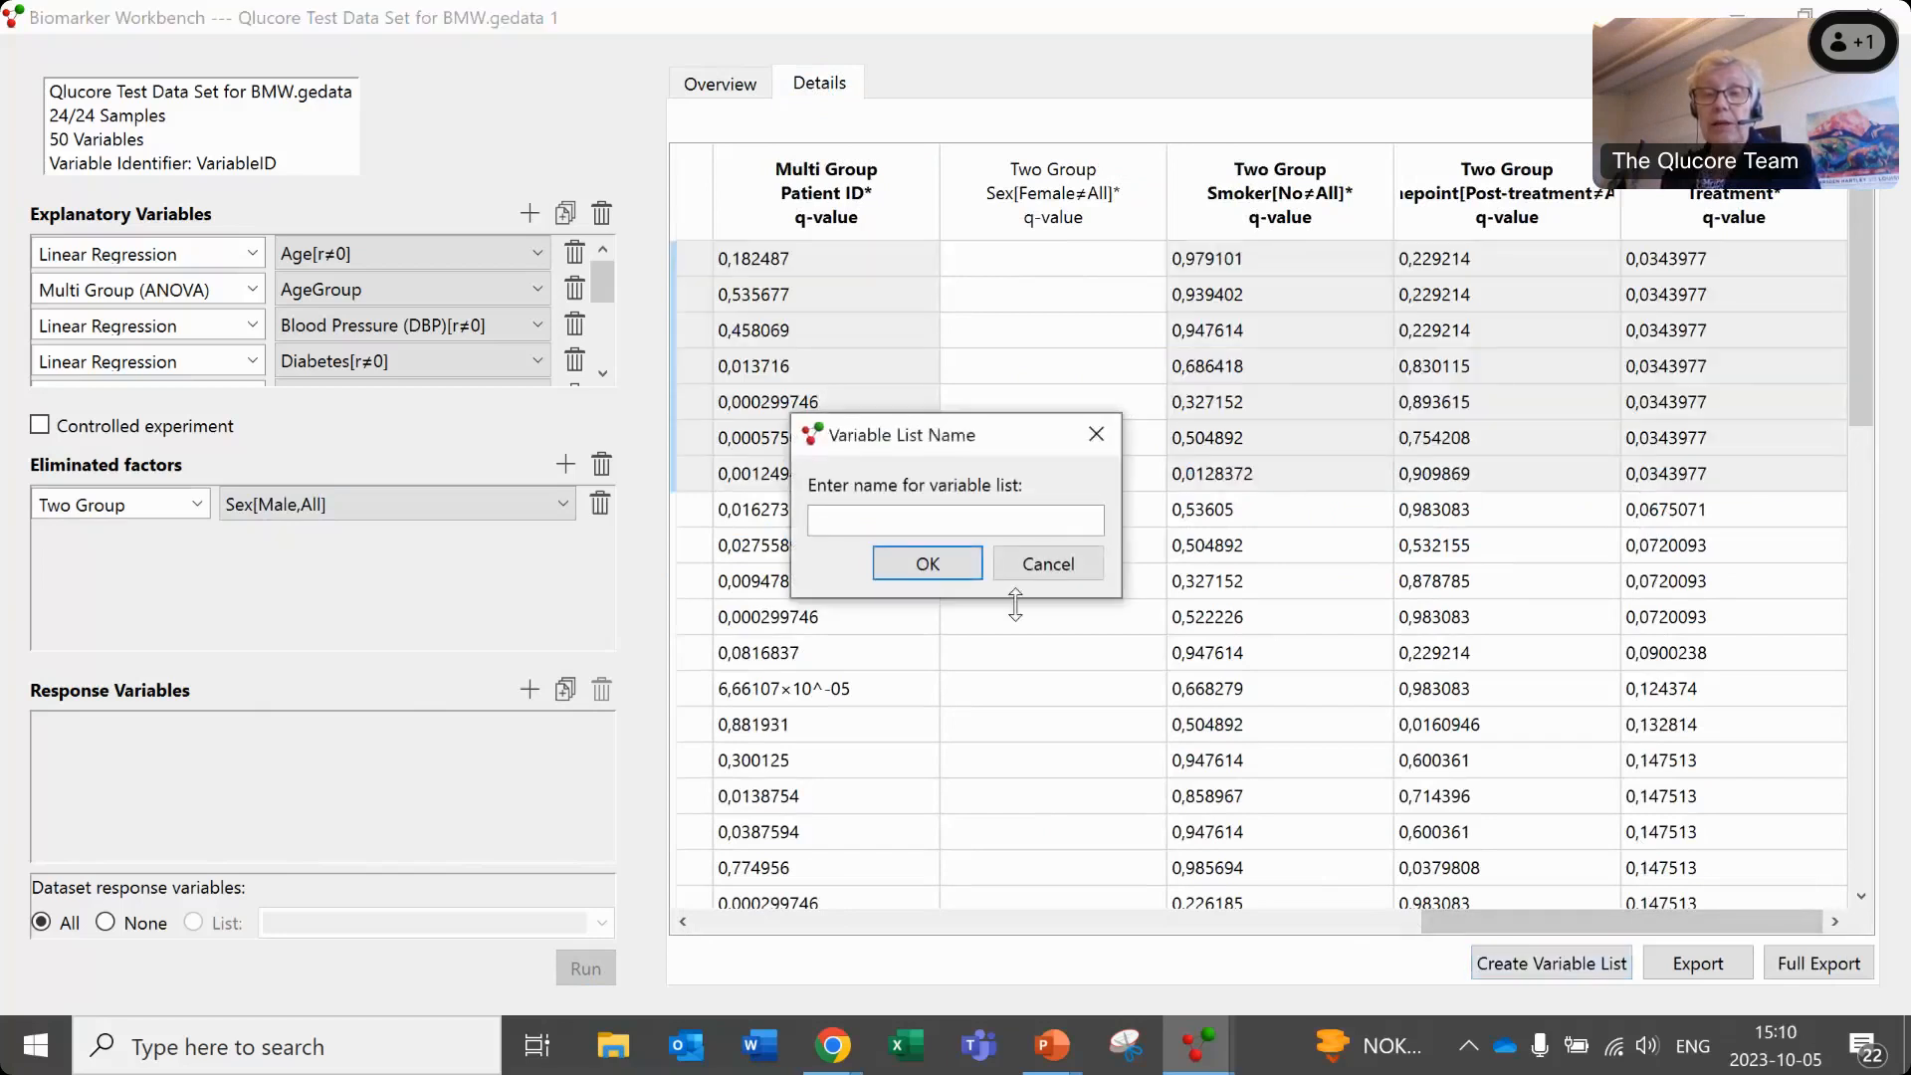
{"action": "left_click", "coordinate": [964, 526]}
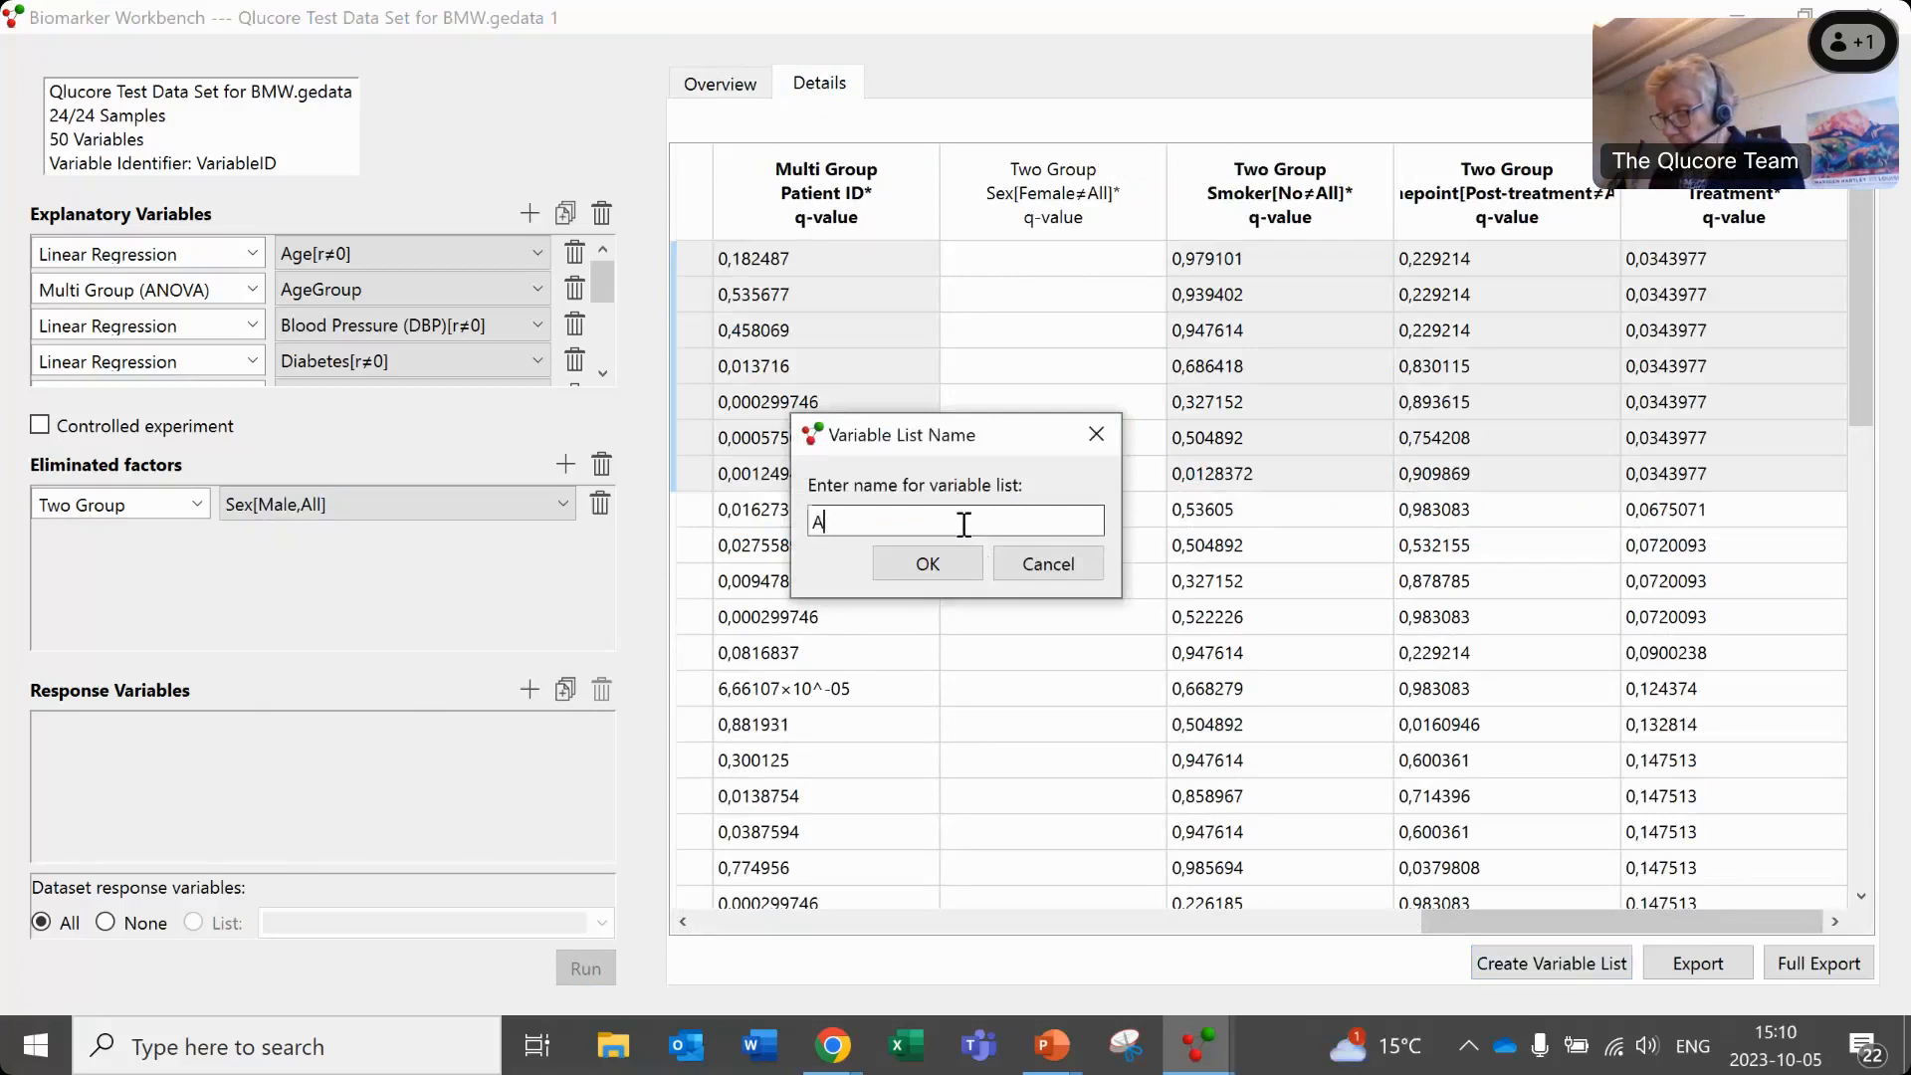
{"action": "type", "text": "ANOVA on treatmnet"}
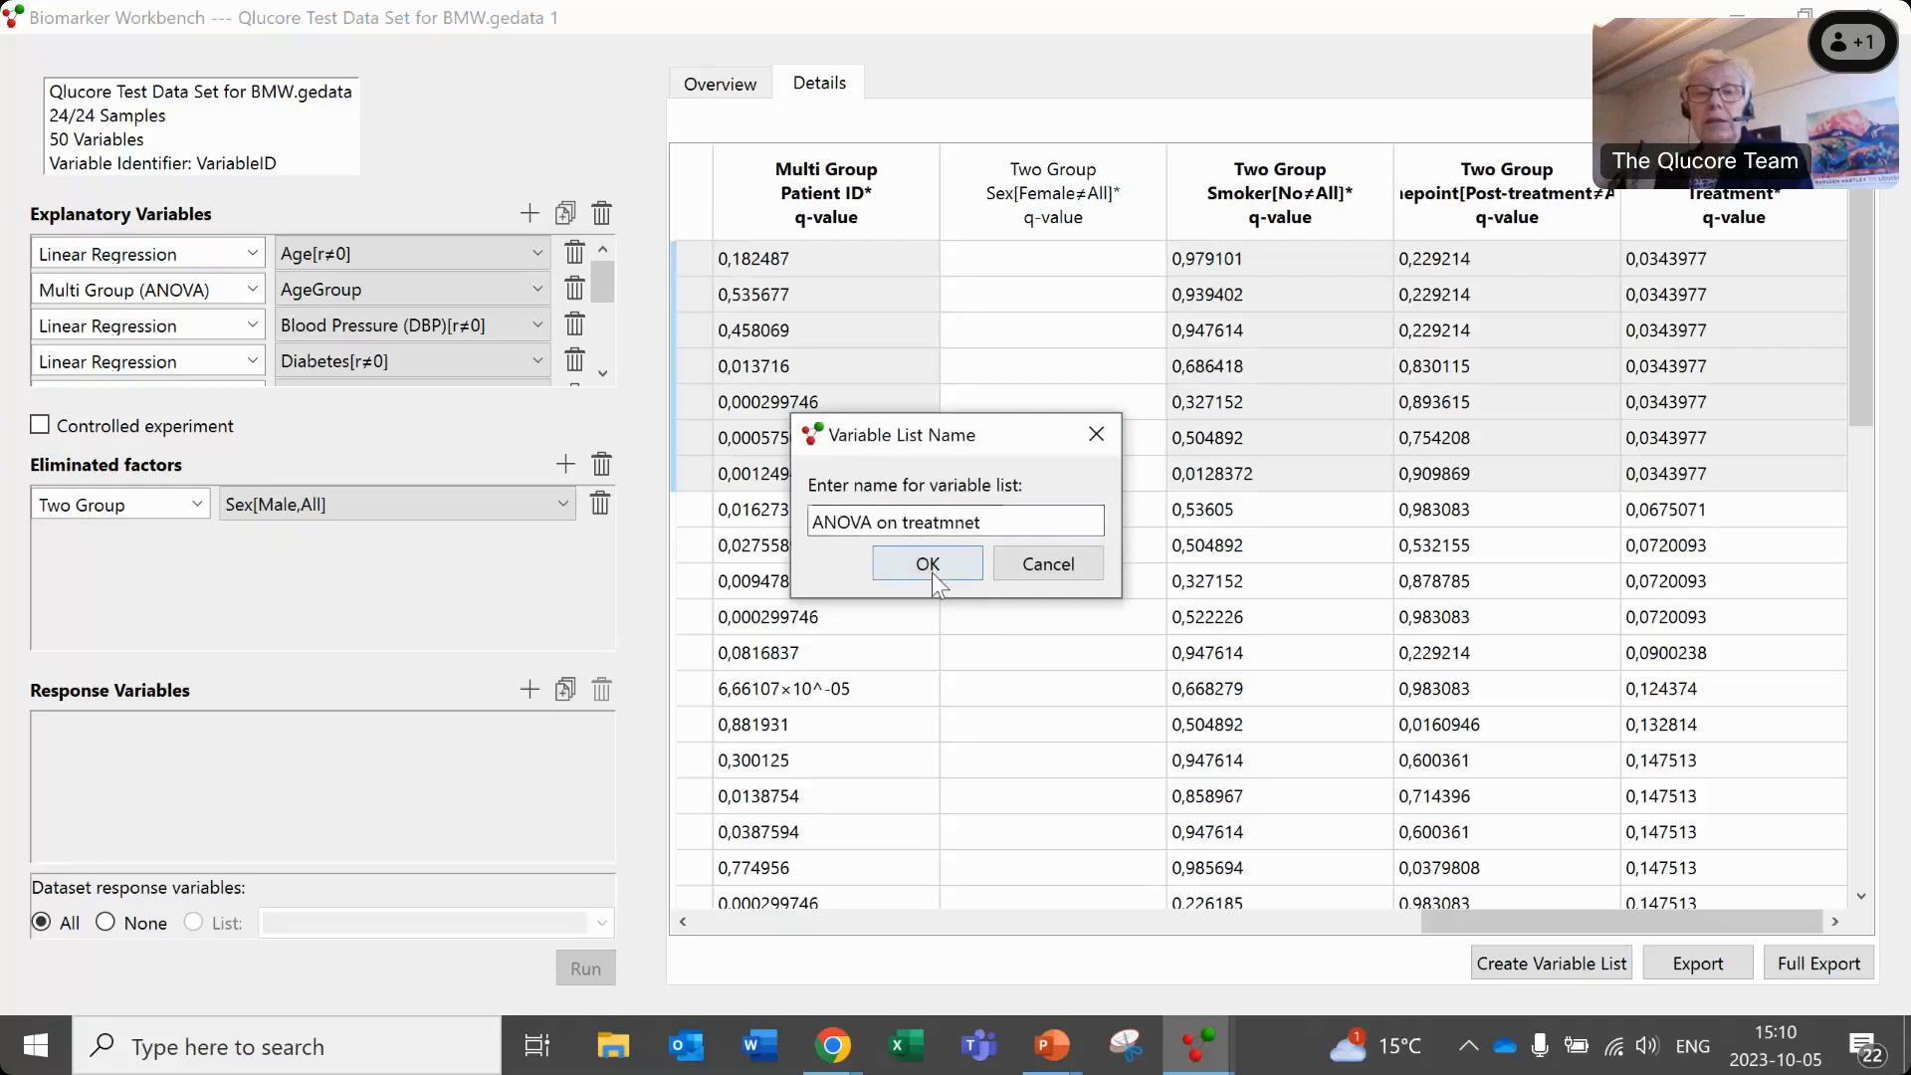
{"action": "left_click", "coordinate": [927, 564]}
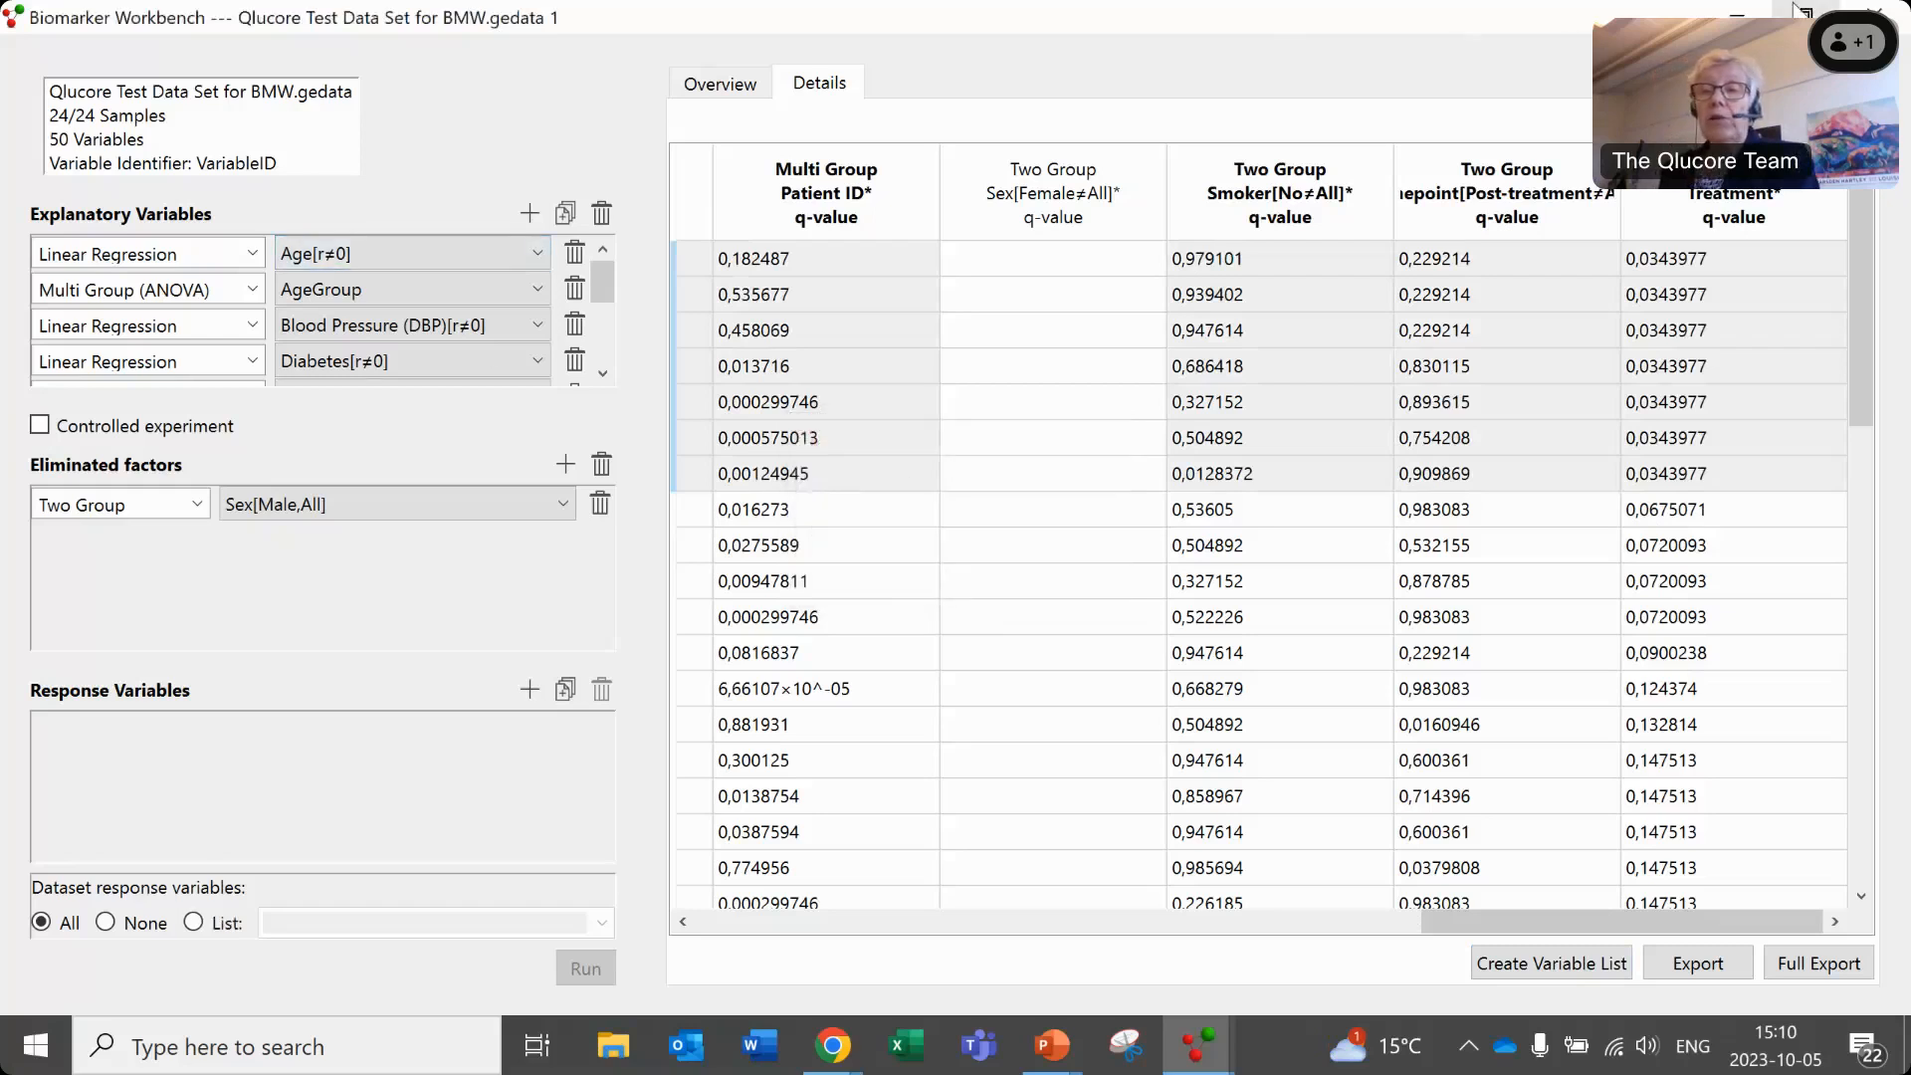
- Switch to Qlucore Omics Explorer, temporarily activate the "ANOVA on treatmnet" variable list and inspect the treatment groups in the PCA plot
{"action": "left_click", "coordinate": [1738, 14]}
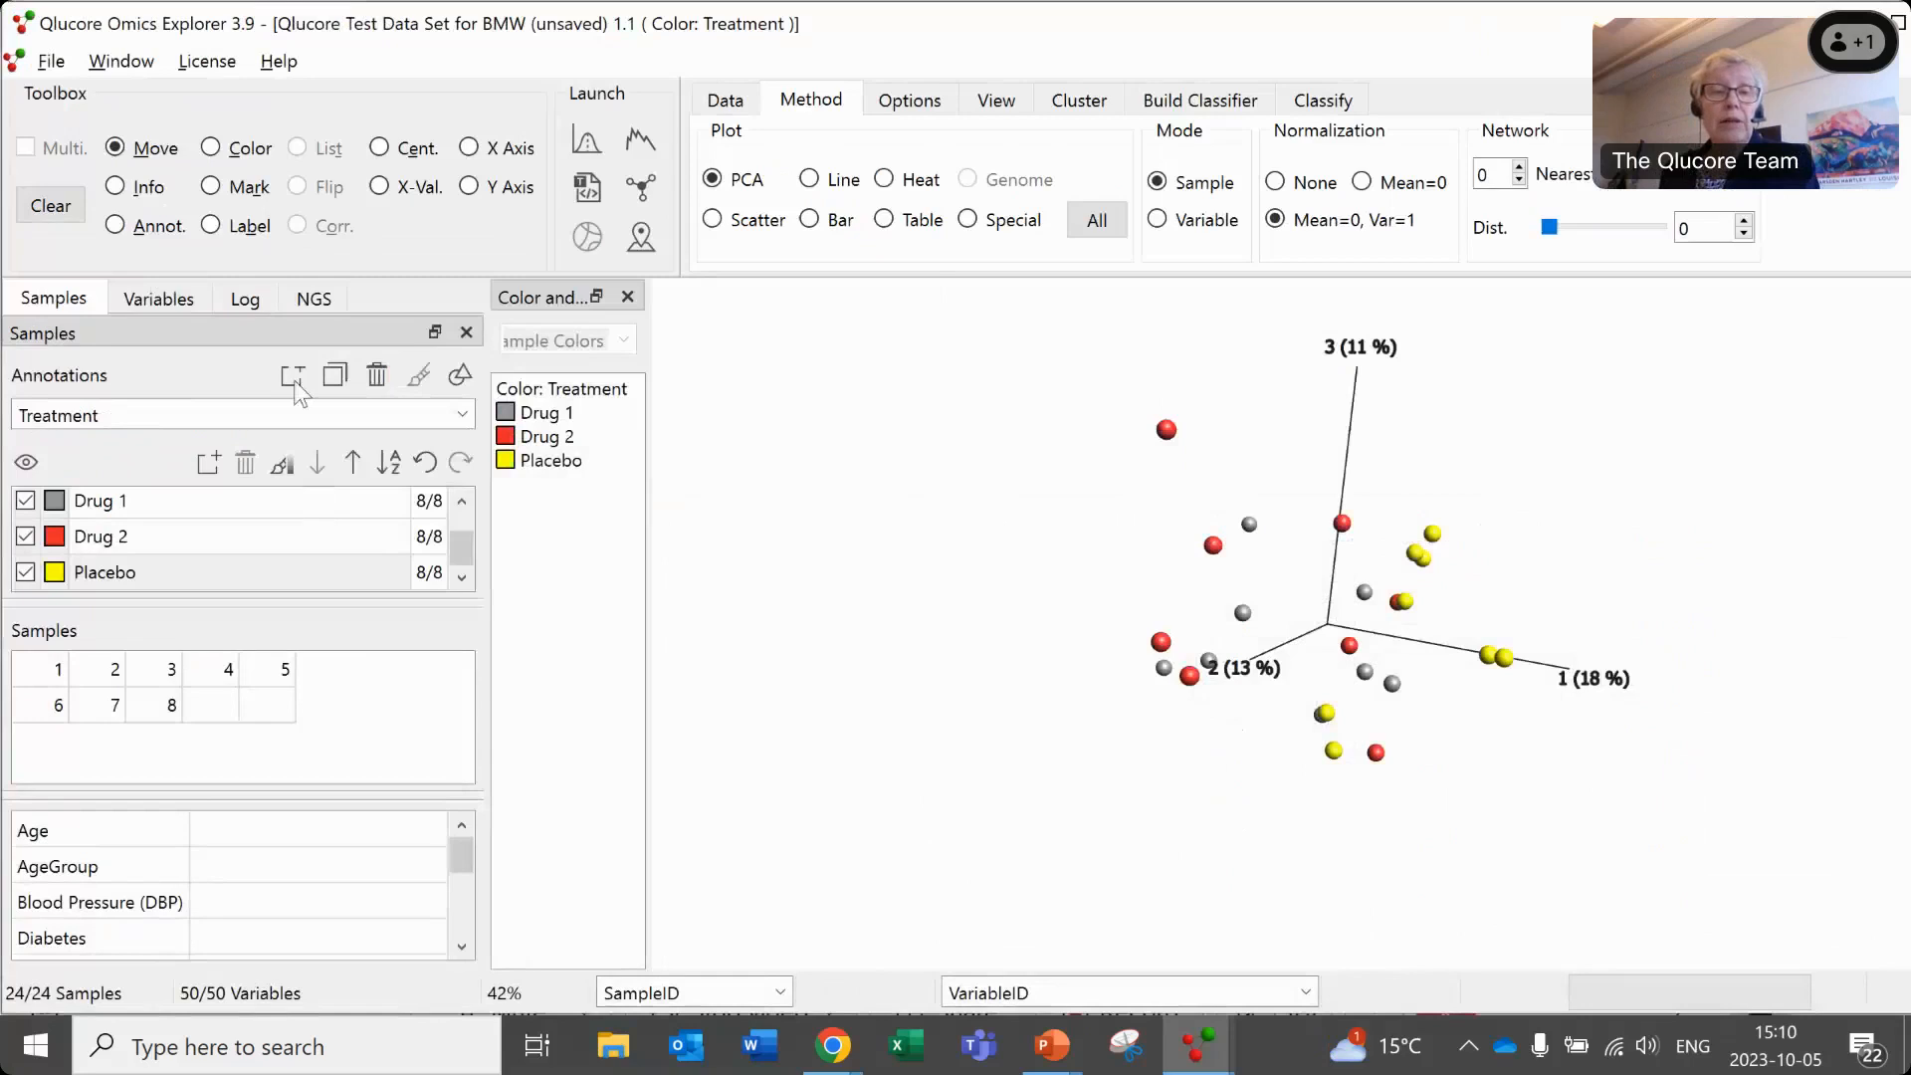
{"action": "left_click", "coordinate": [161, 298]}
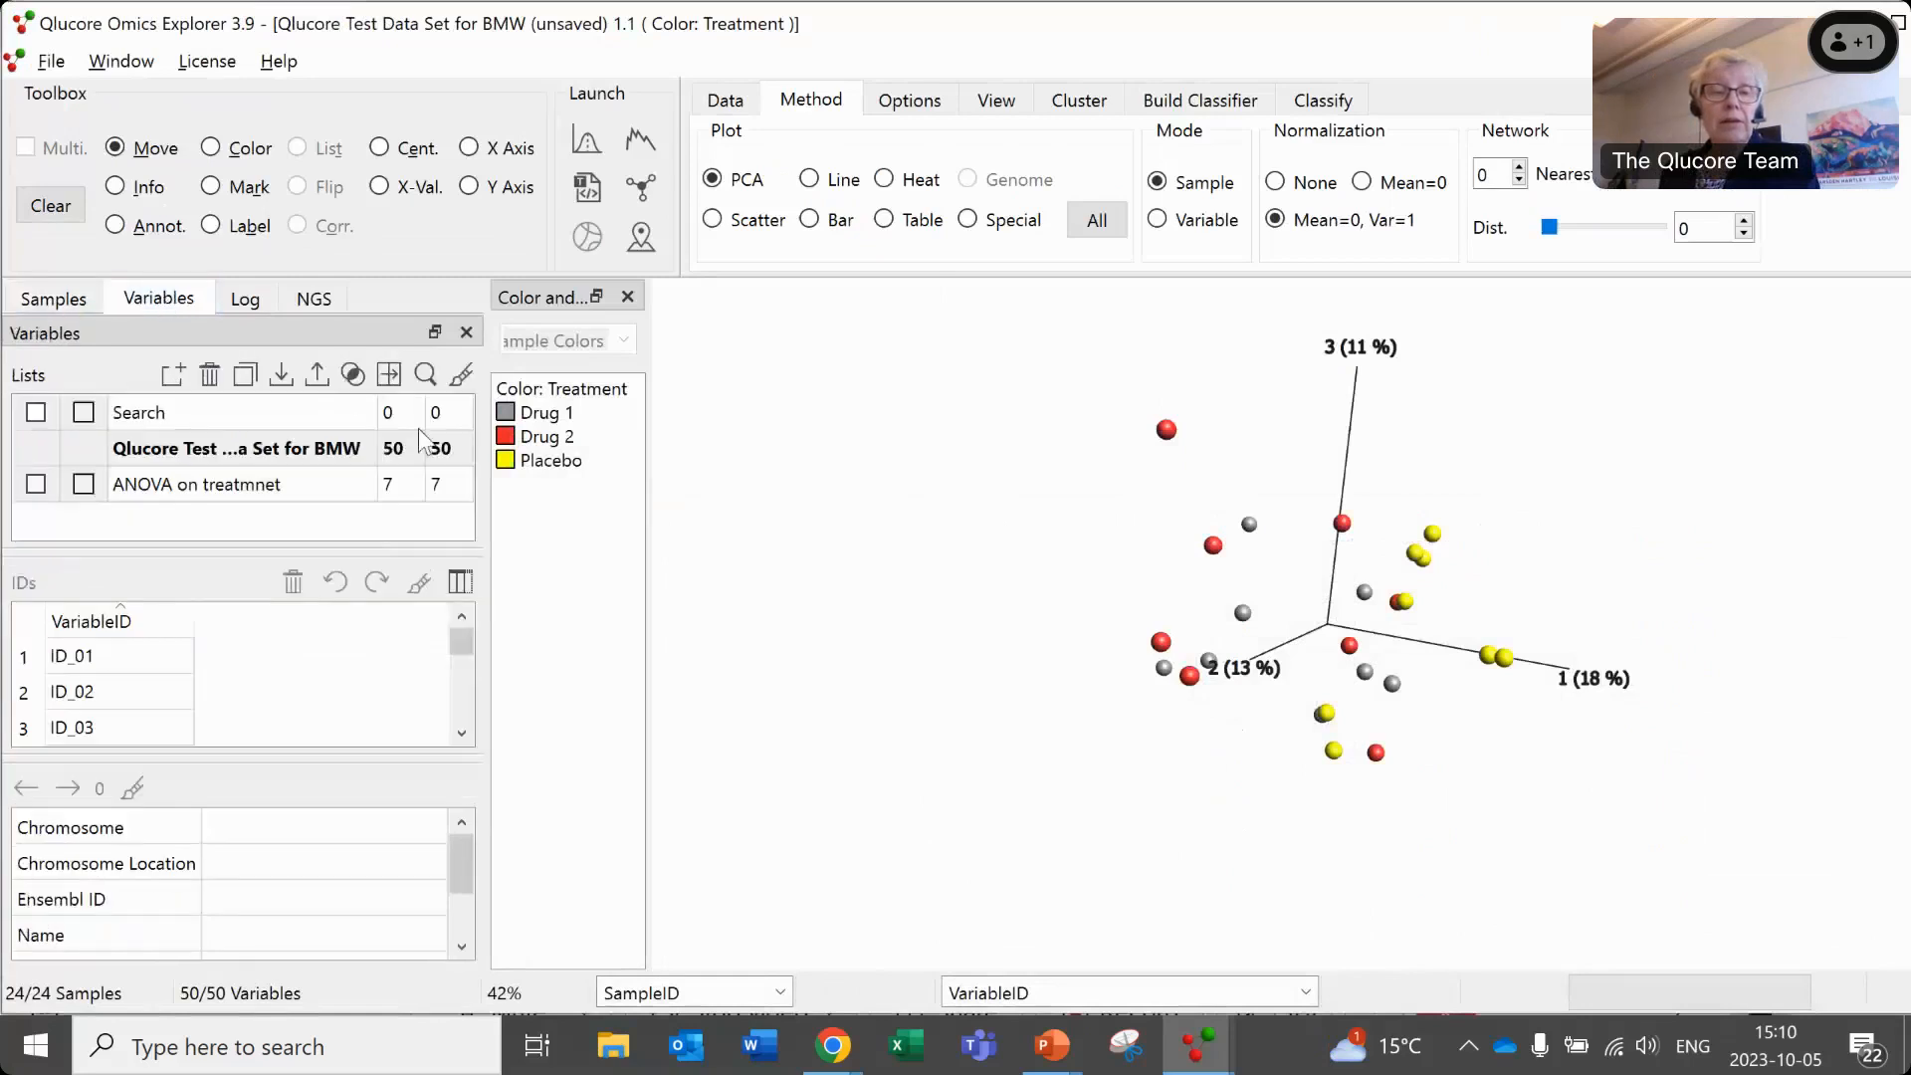
{"action": "left_click", "coordinate": [254, 488]}
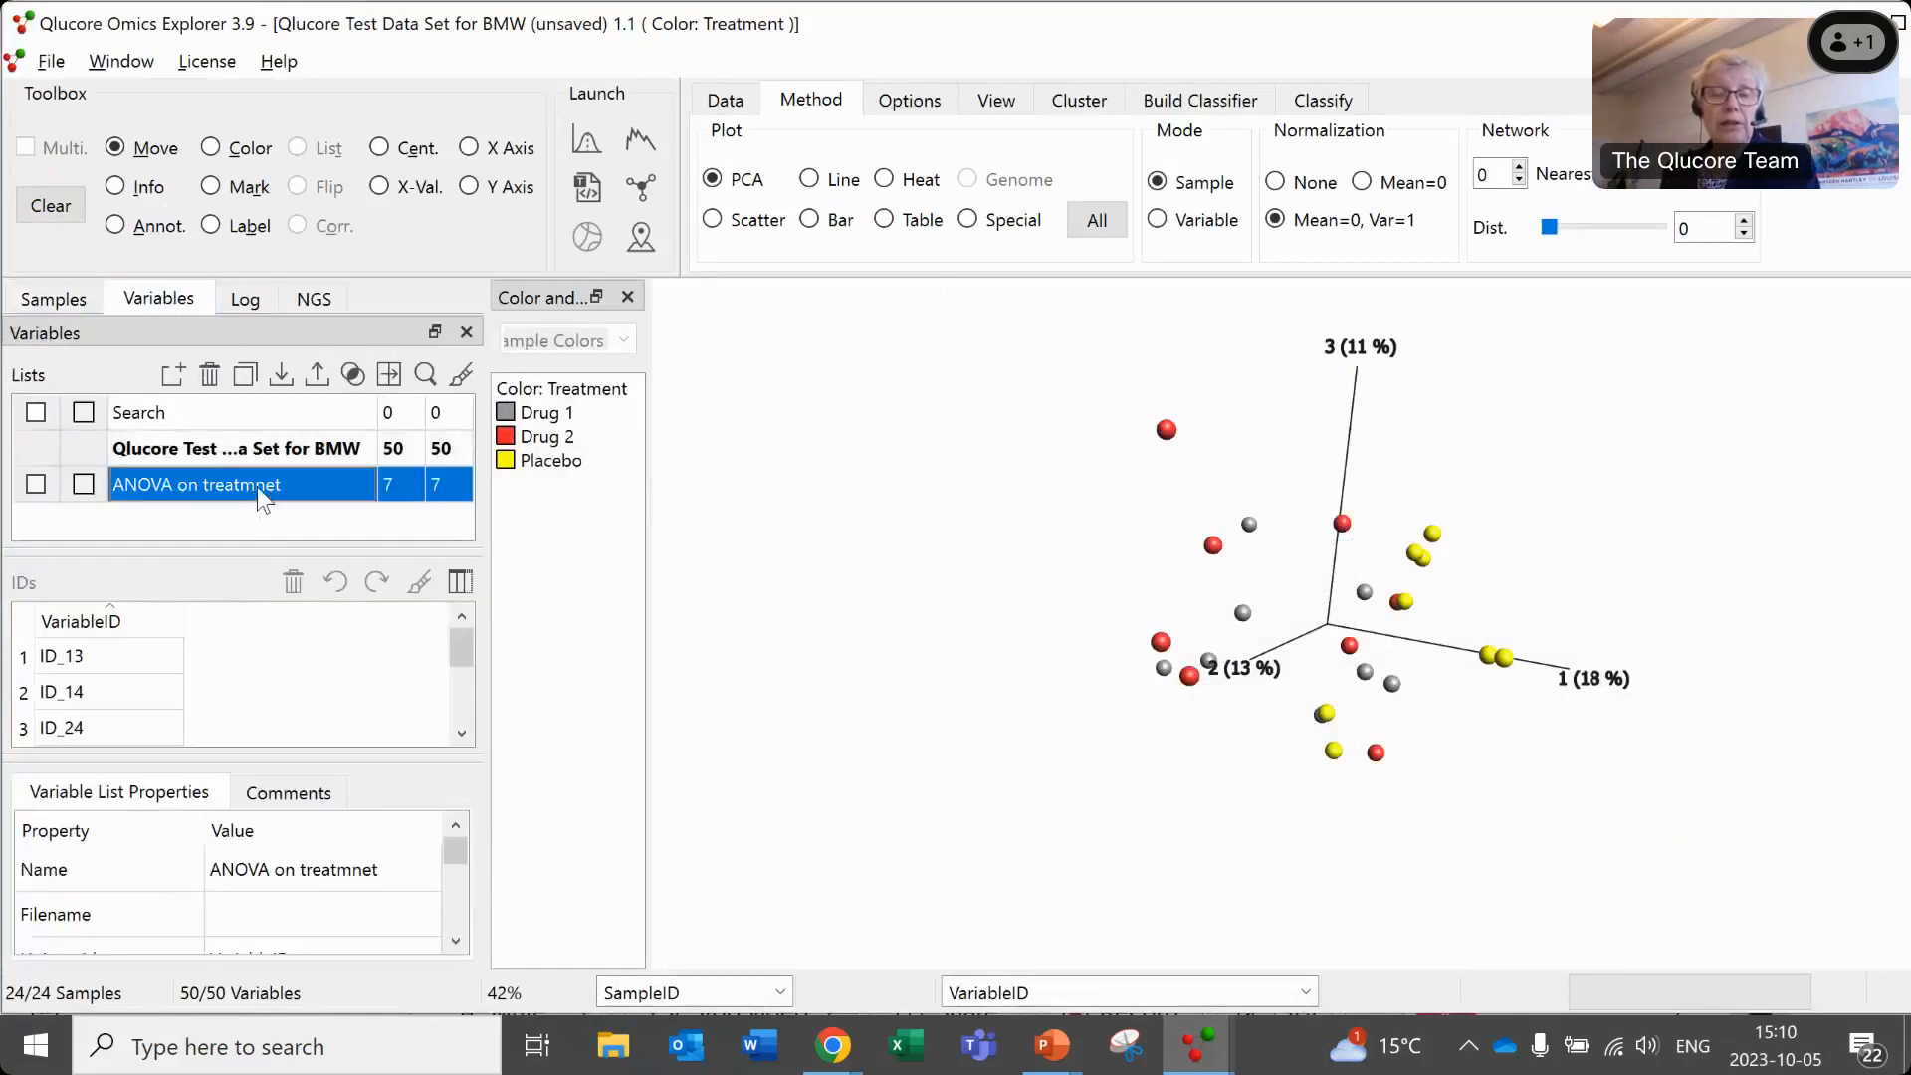
{"action": "left_click", "coordinate": [37, 485]}
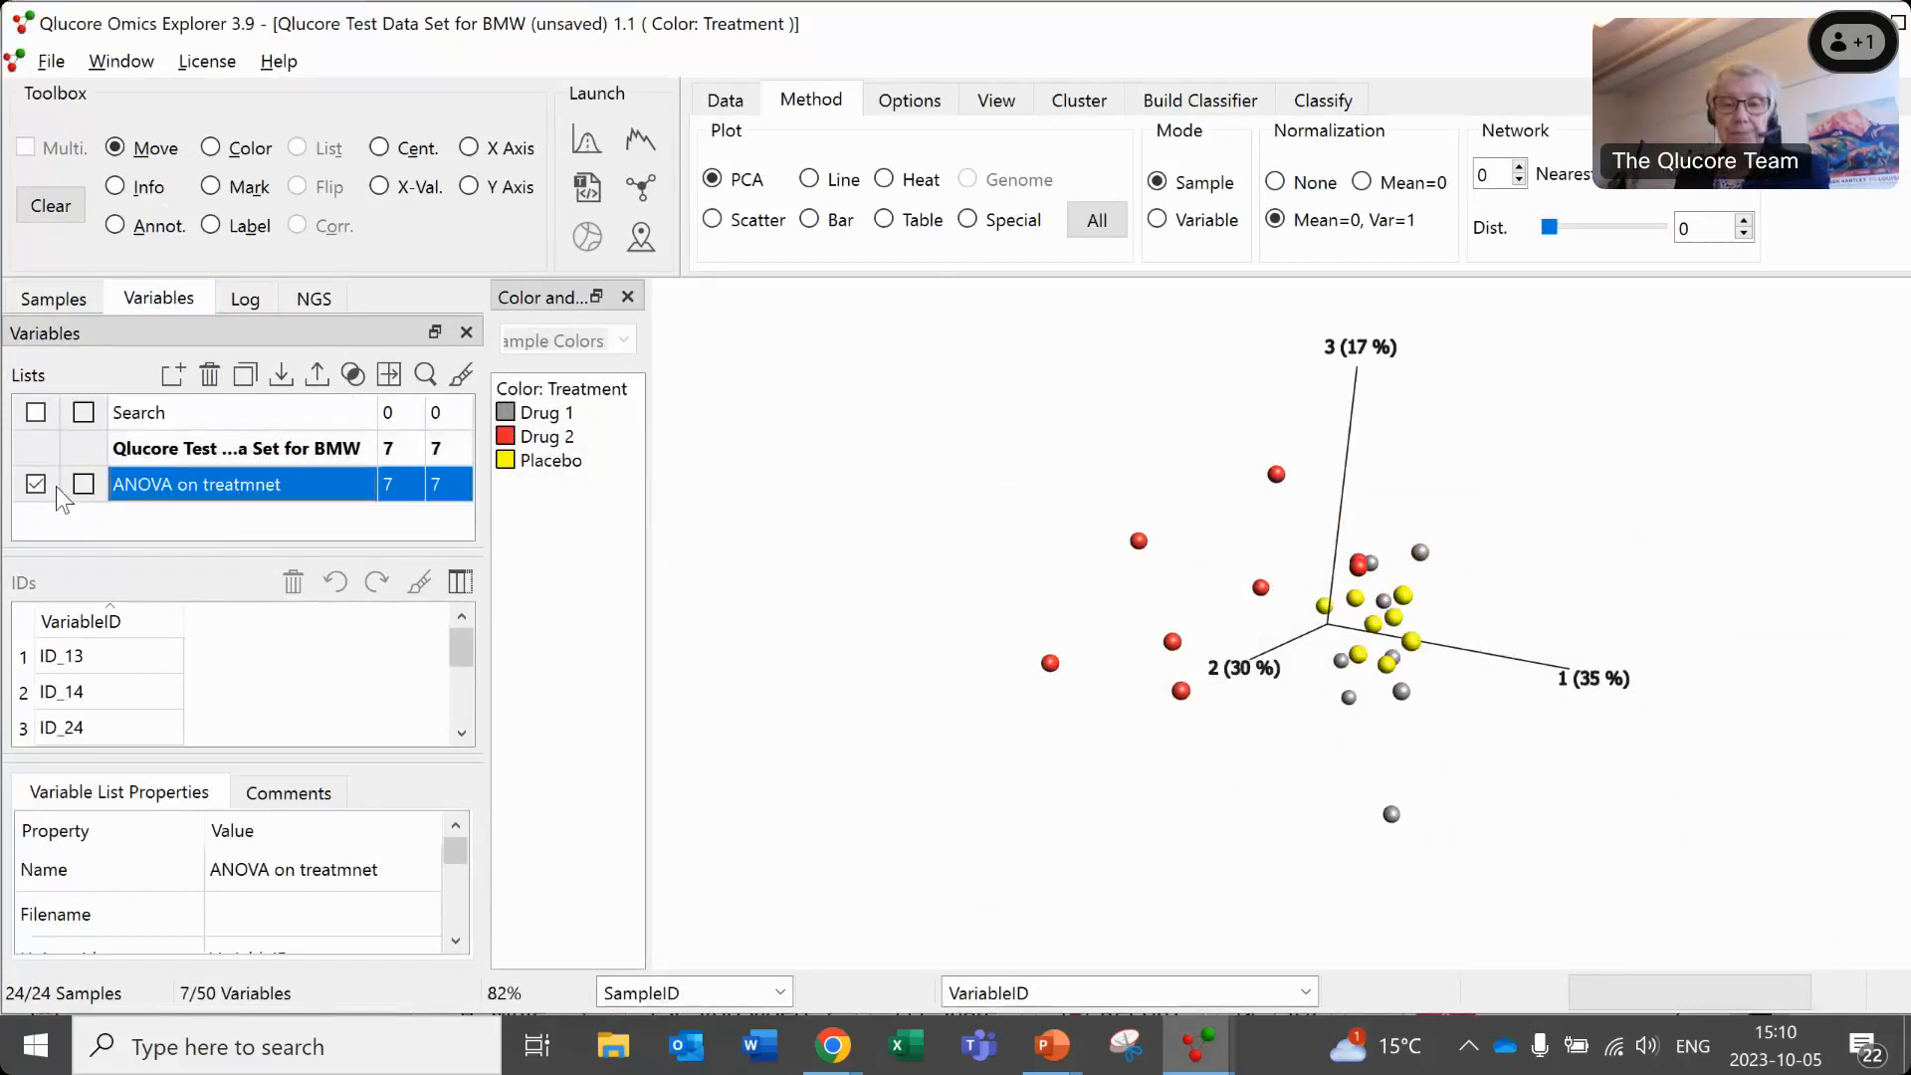
{"action": "left_click_drag", "start_coordinate": [1329, 652], "coordinate": [1377, 512]}
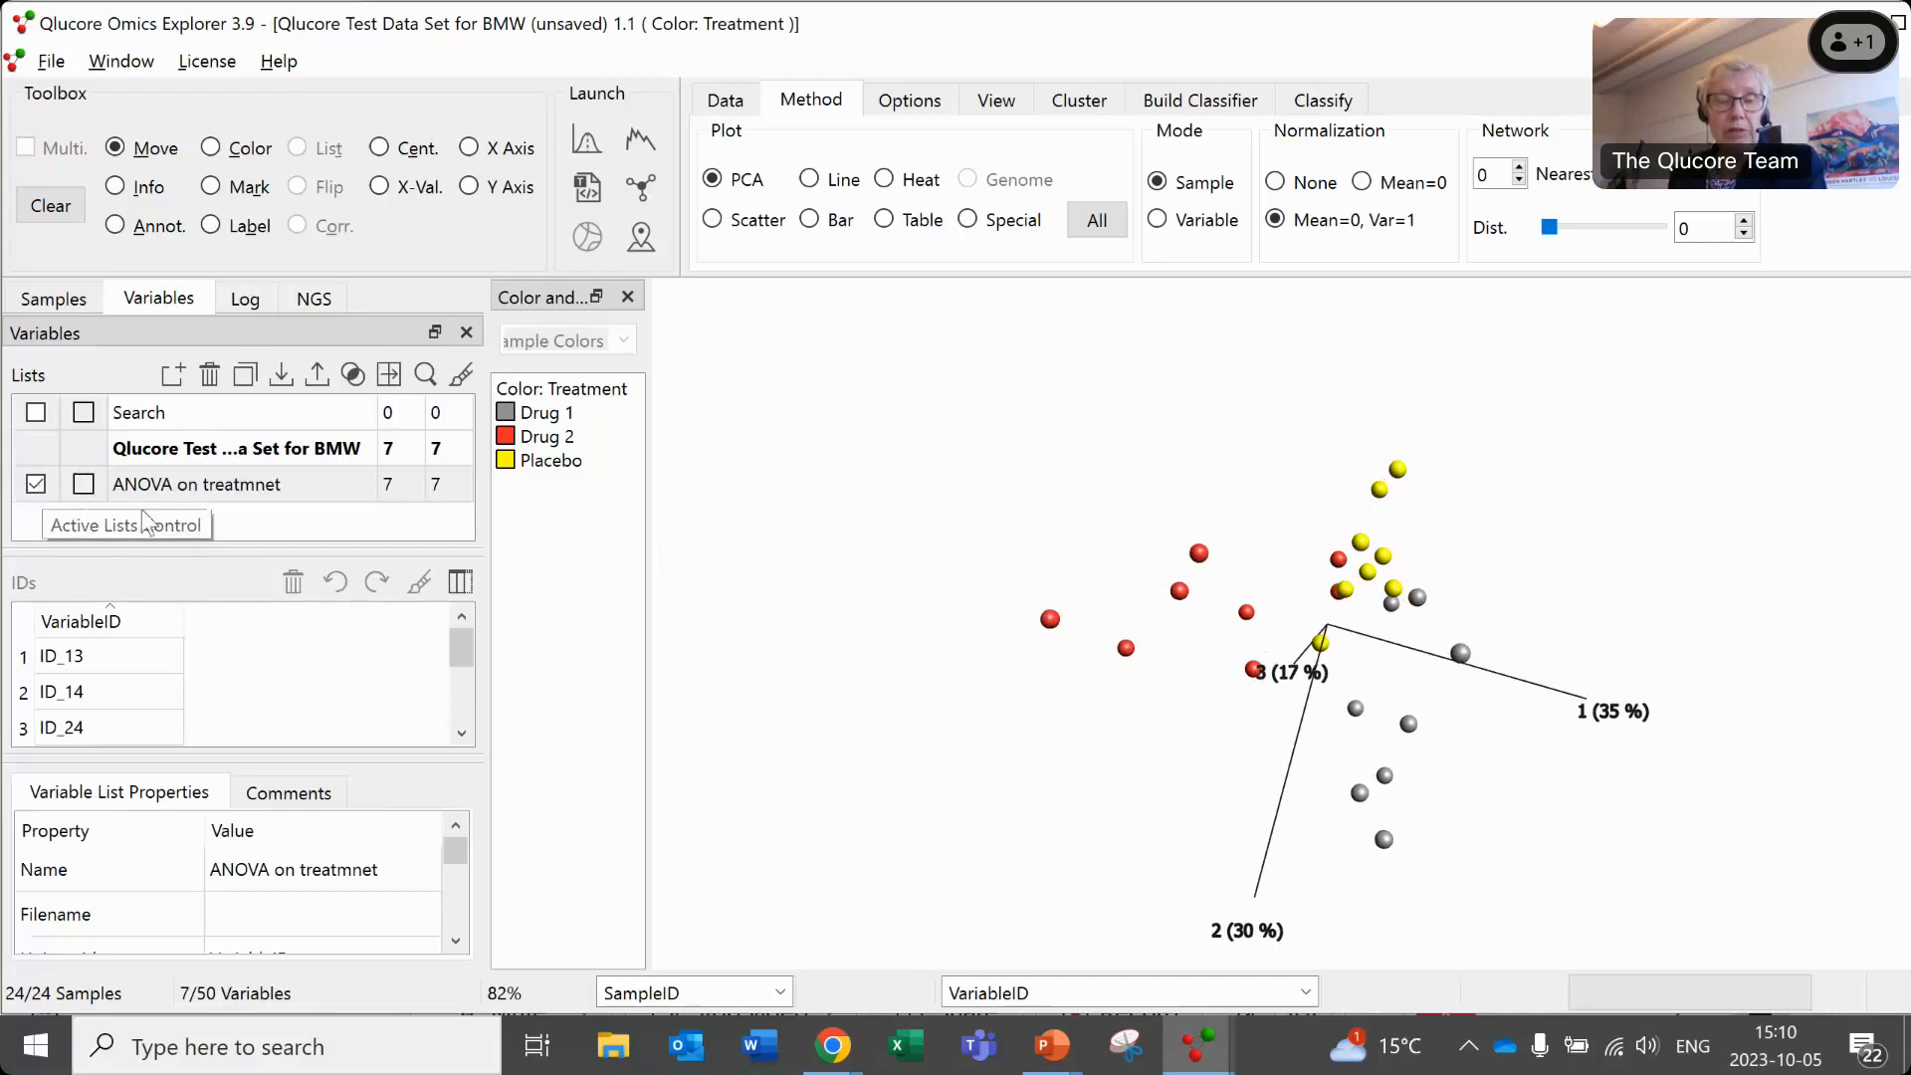
{"action": "left_click", "coordinate": [289, 489]}
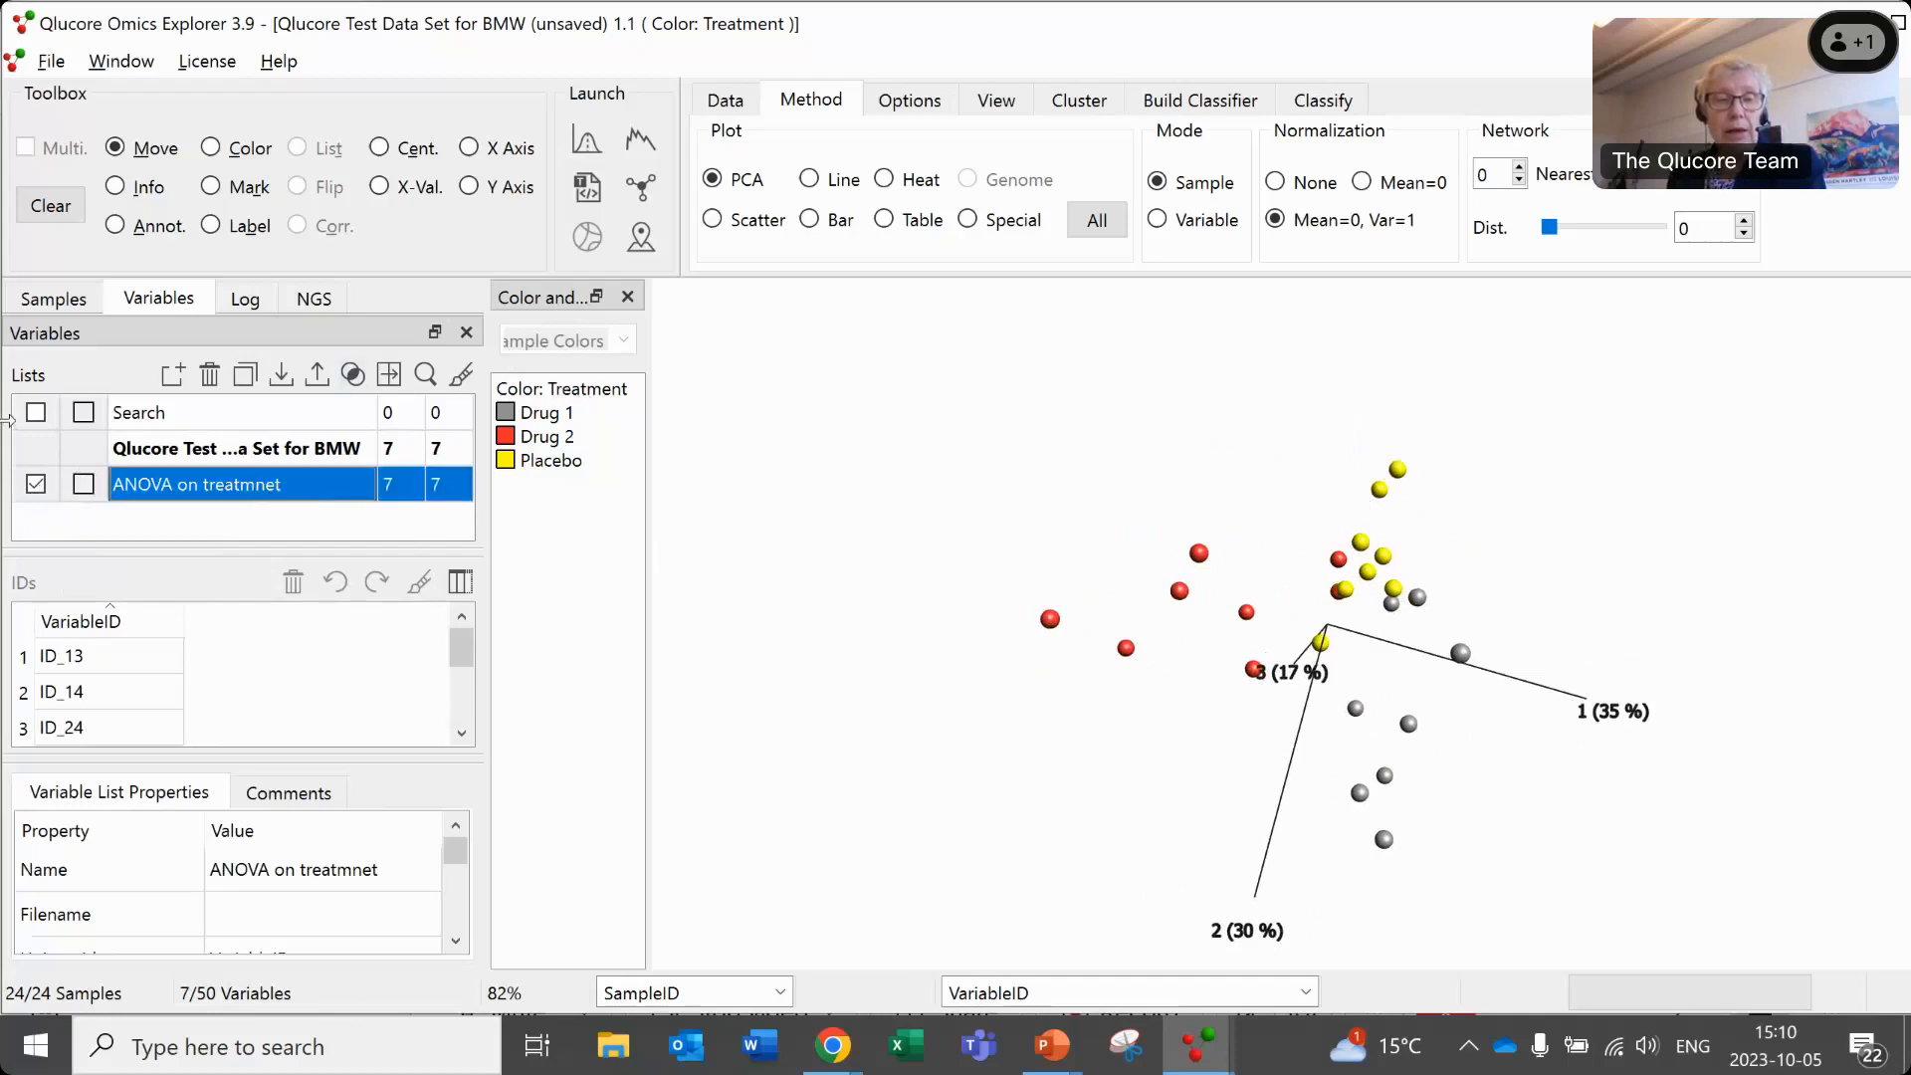
{"action": "left_click", "coordinate": [37, 486]}
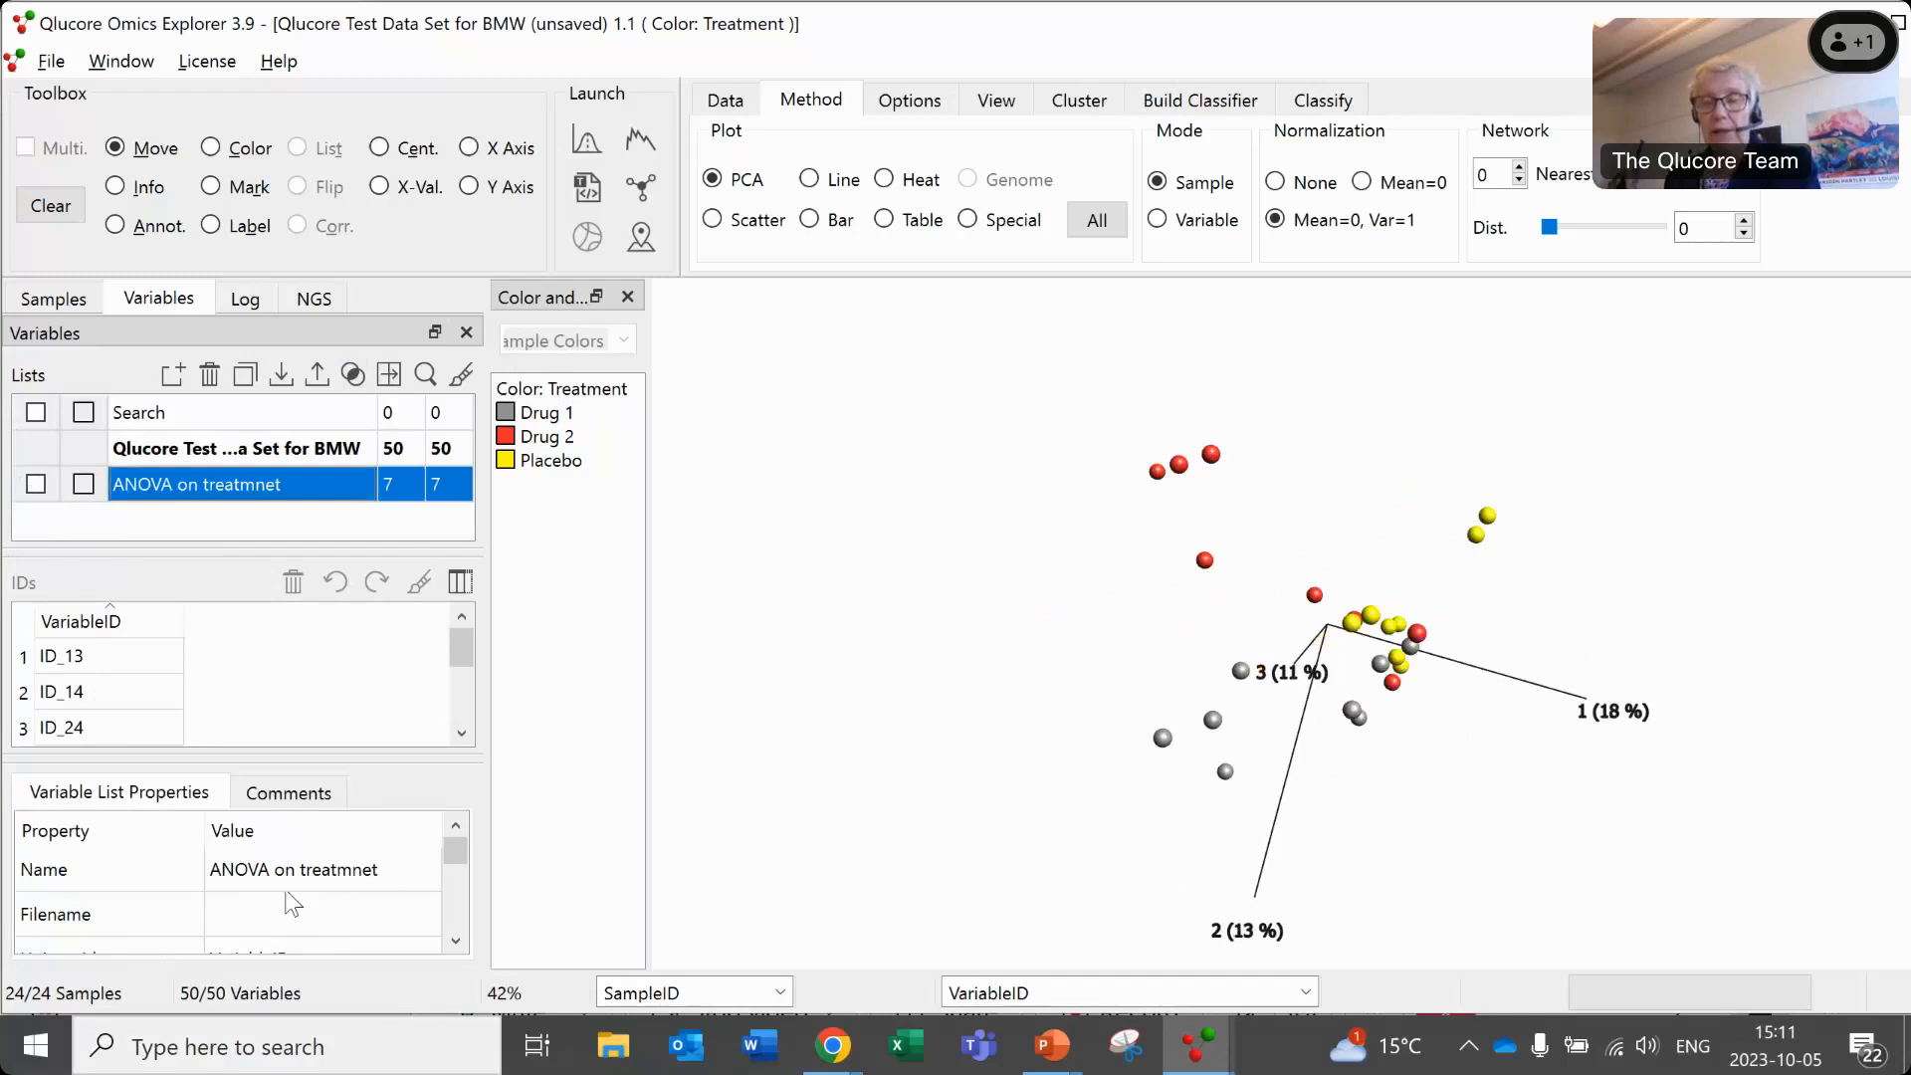
- Return to the Biomarker Workbench and discard all explanatory variables and eliminated factors
{"action": "key", "text": "alt+Tab"}
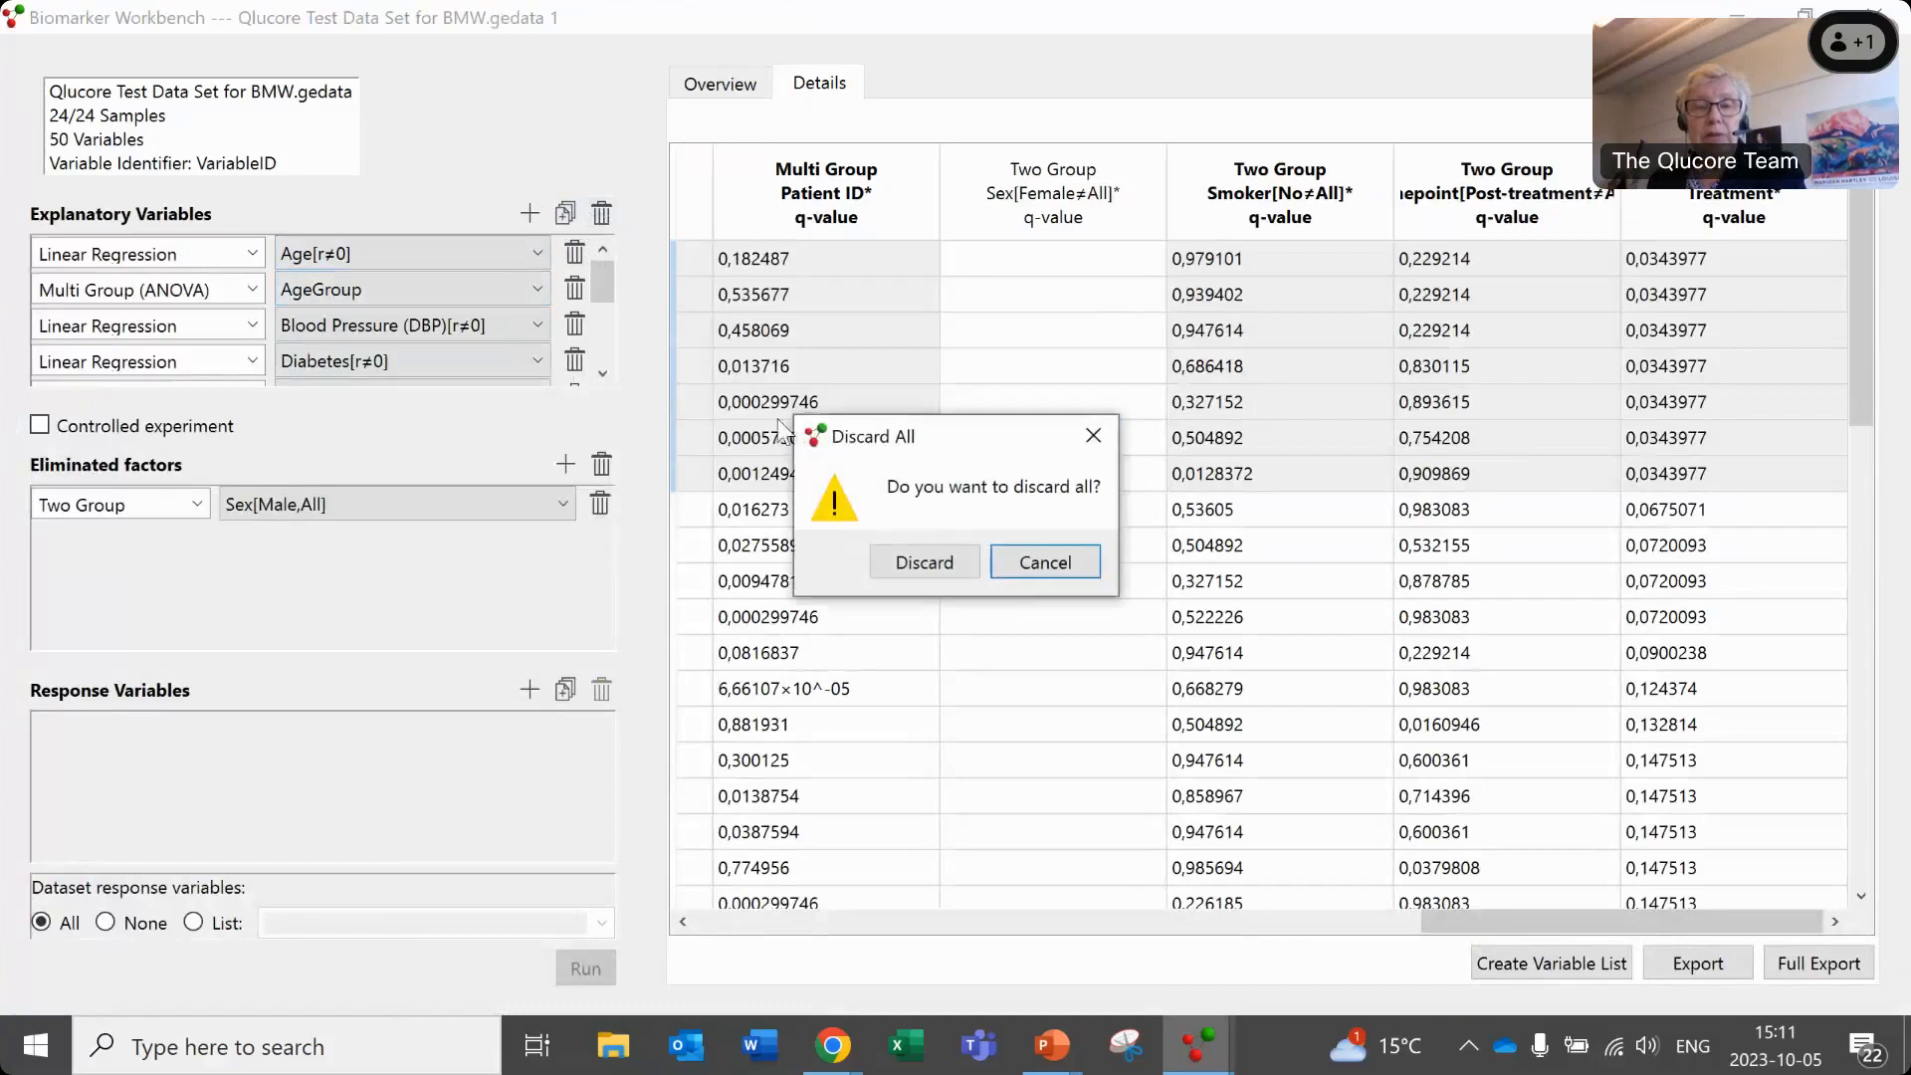
{"action": "left_click", "coordinate": [932, 564]}
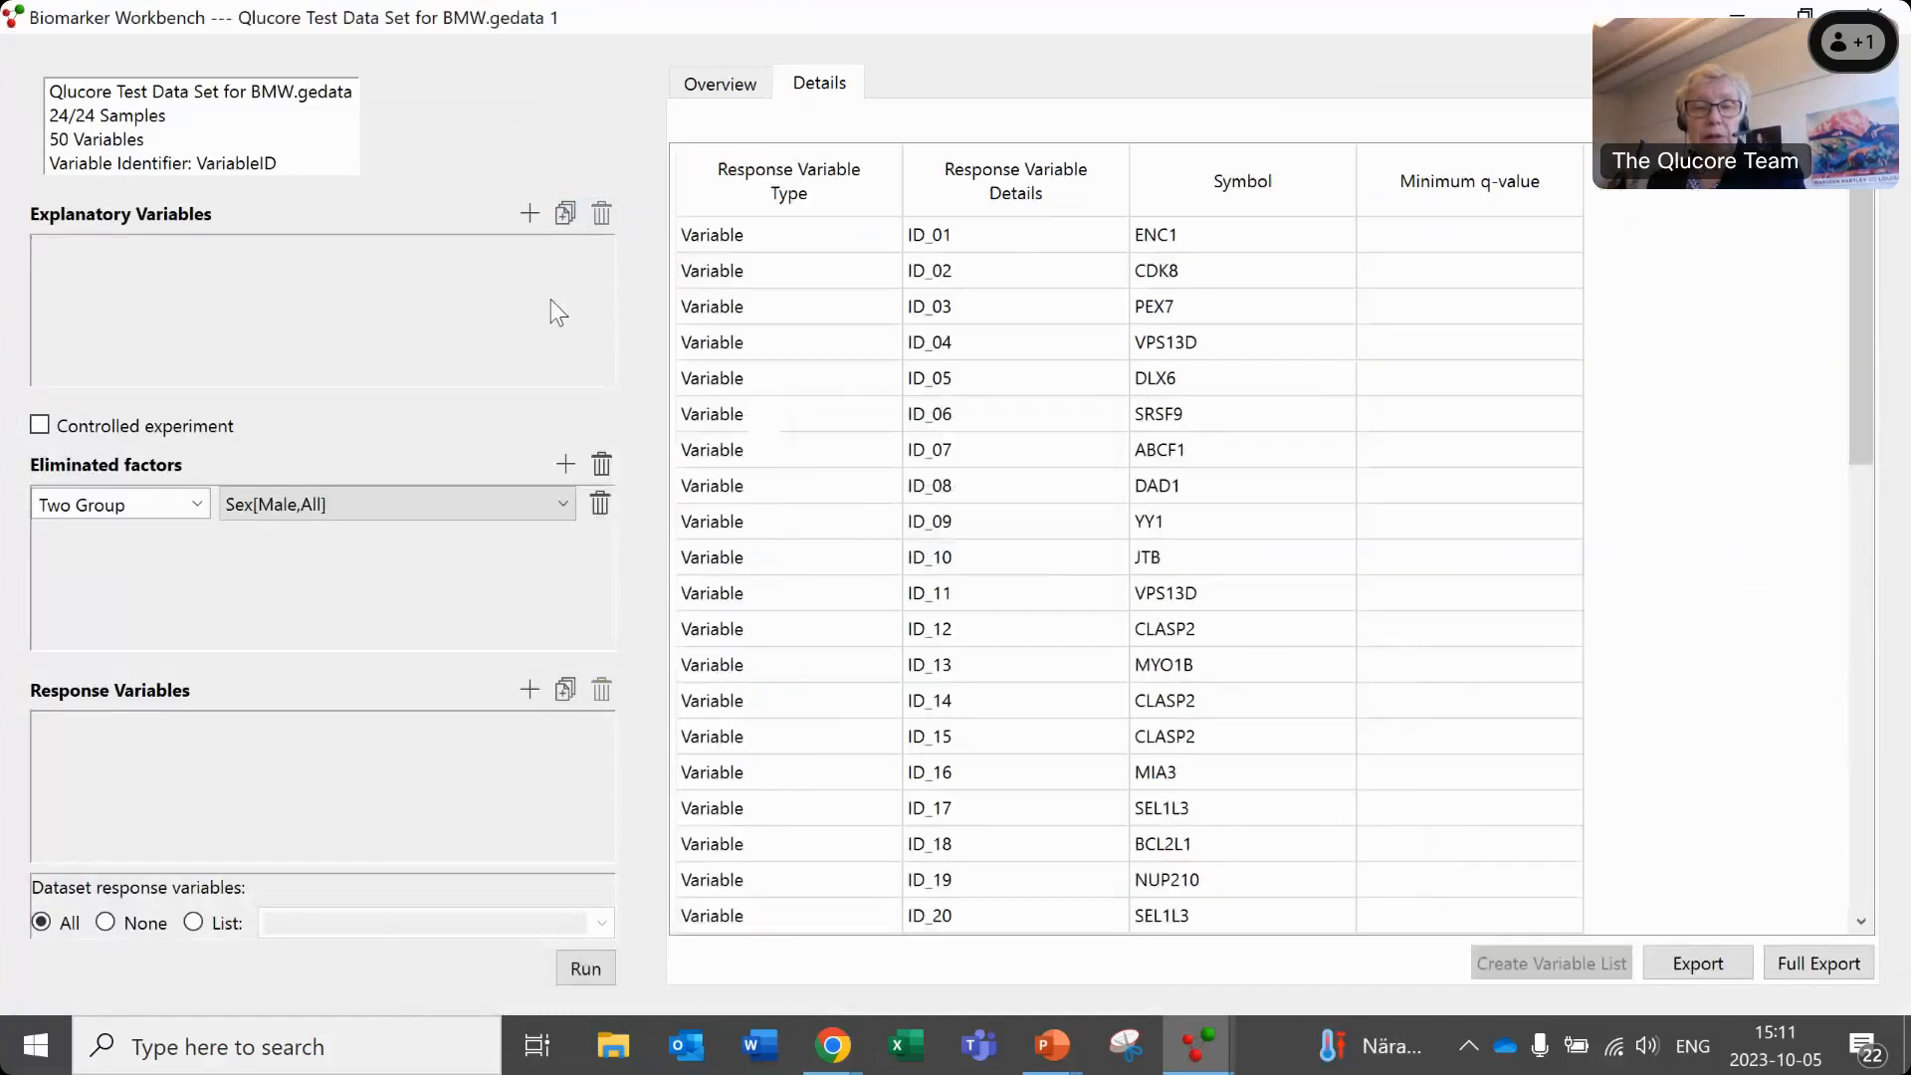
{"action": "left_click", "coordinate": [600, 465]}
{"action": "left_click", "coordinate": [901, 562]}
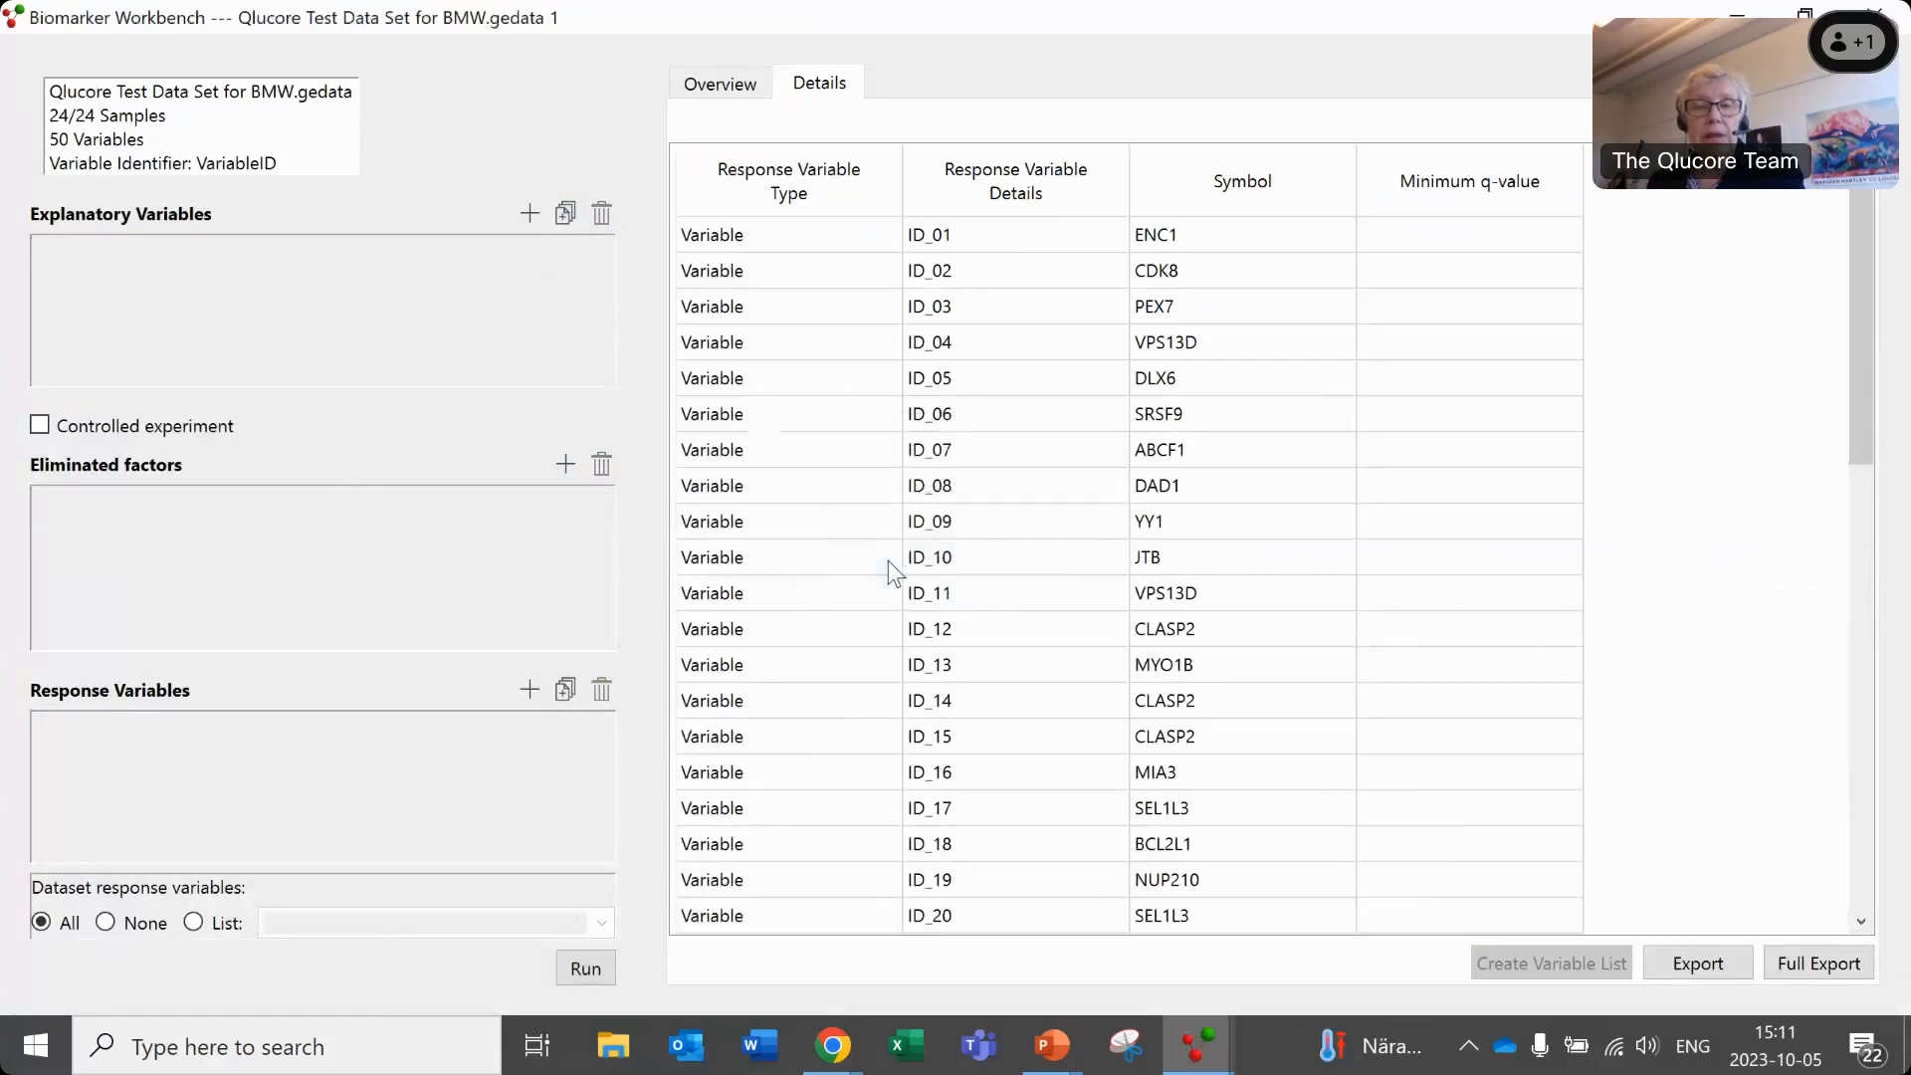
- Add a Multi Group (ANOVA) explanatory variable on Treatment
{"action": "left_click", "coordinate": [534, 213]}
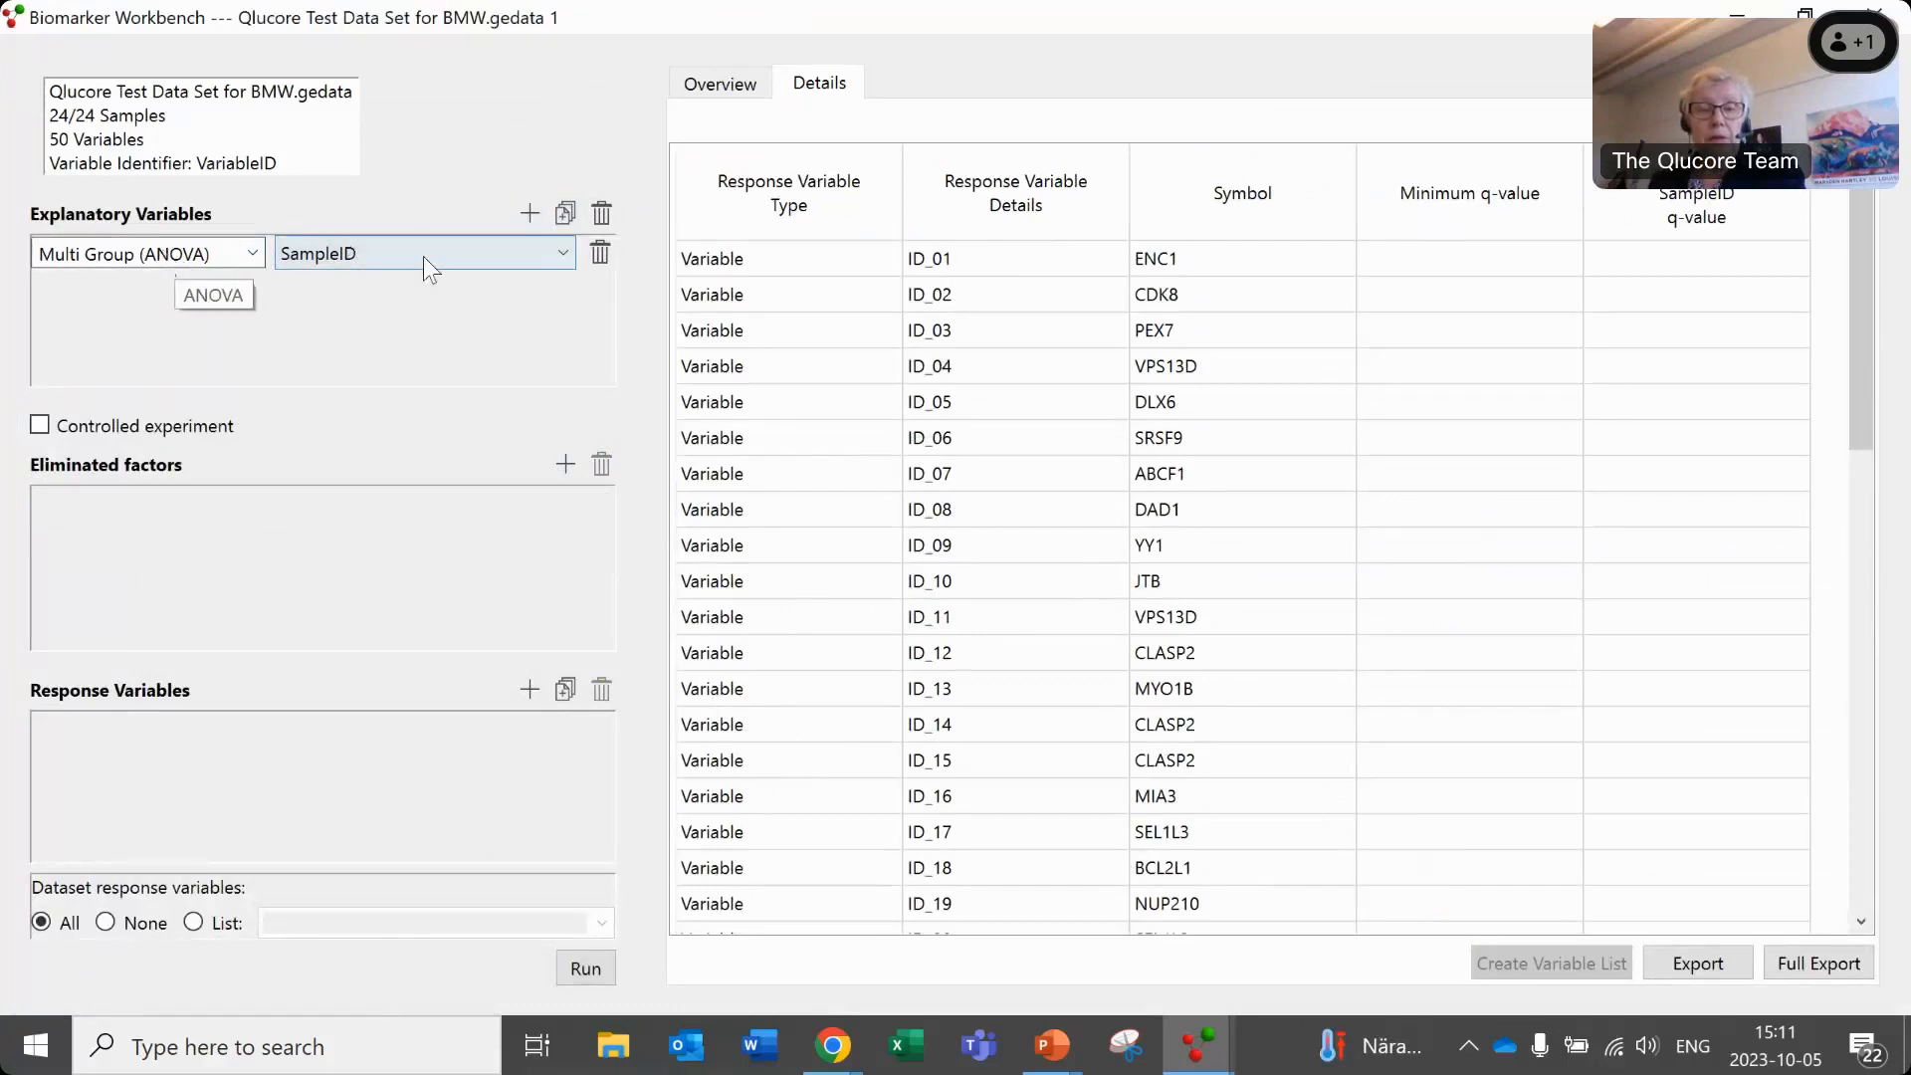
{"action": "left_click", "coordinate": [560, 254]}
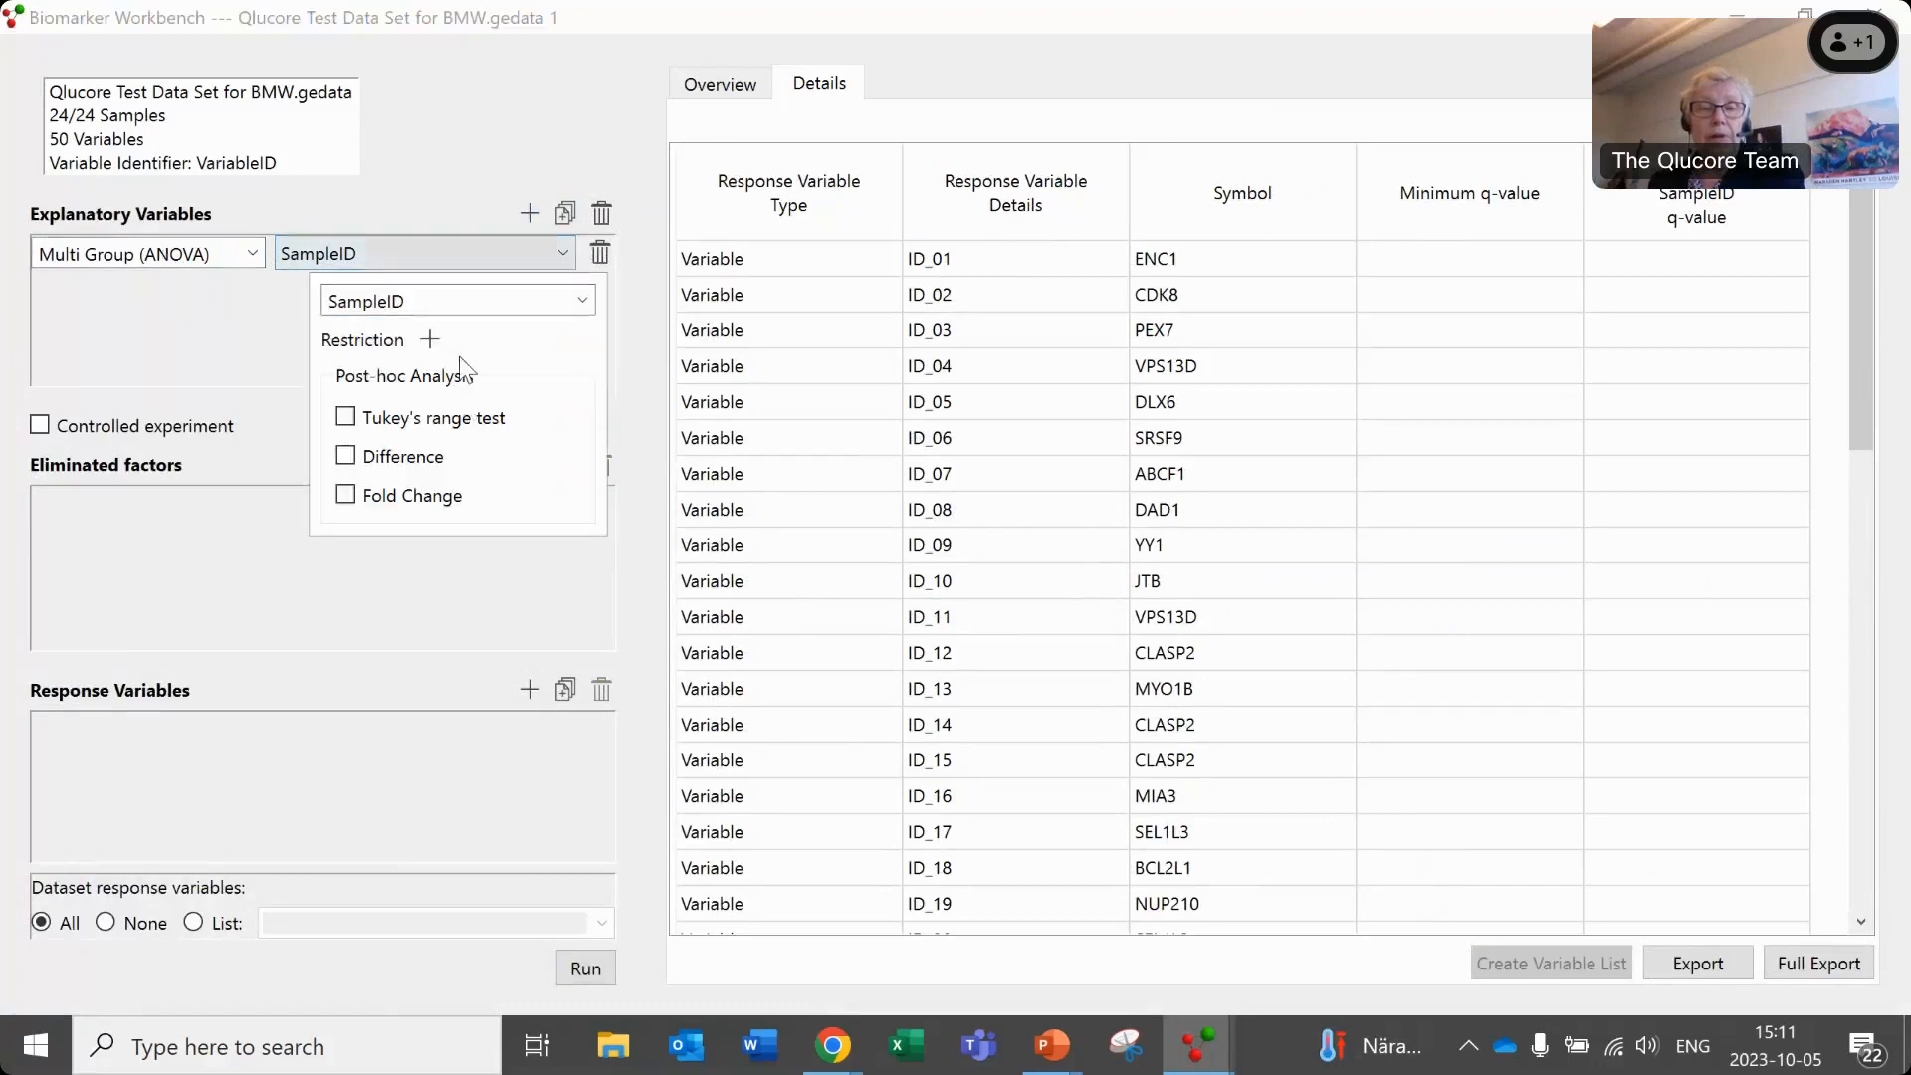
{"action": "left_click", "coordinate": [583, 303]}
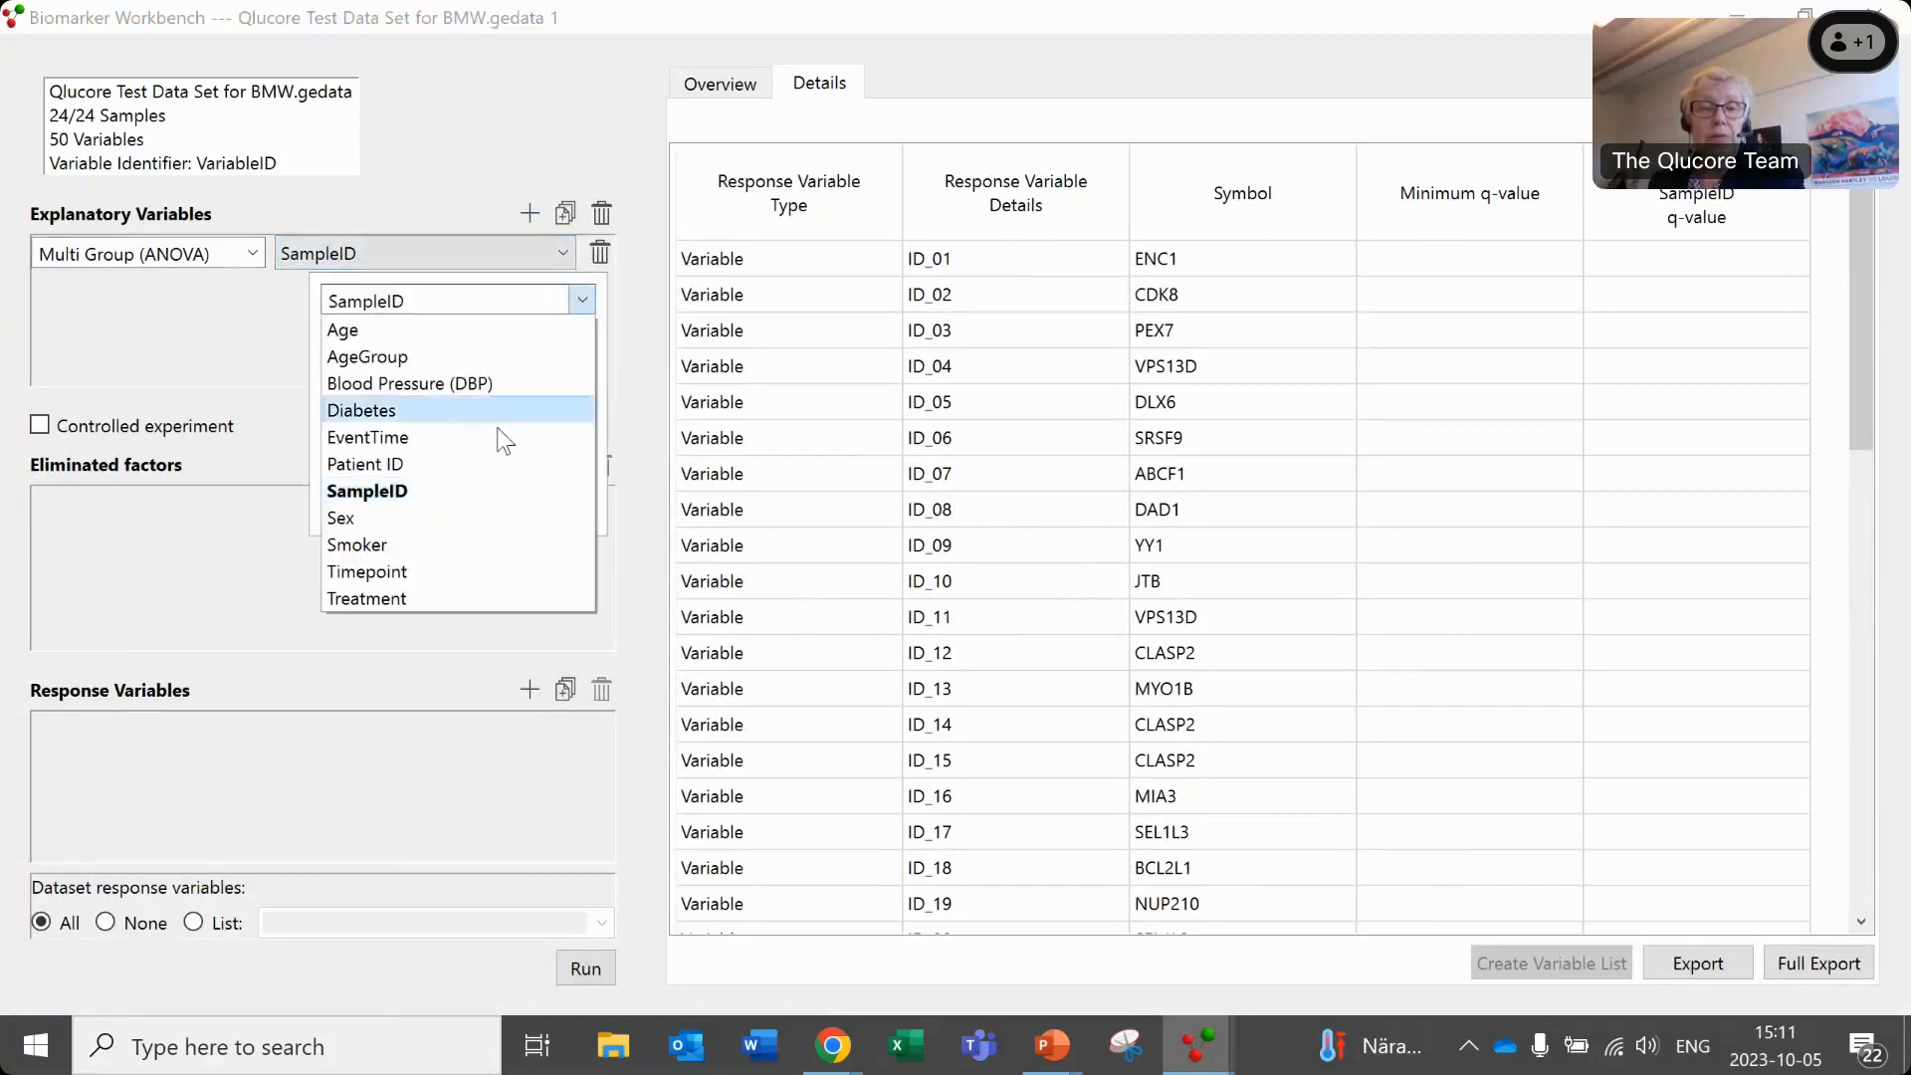
{"action": "left_click", "coordinate": [450, 591]}
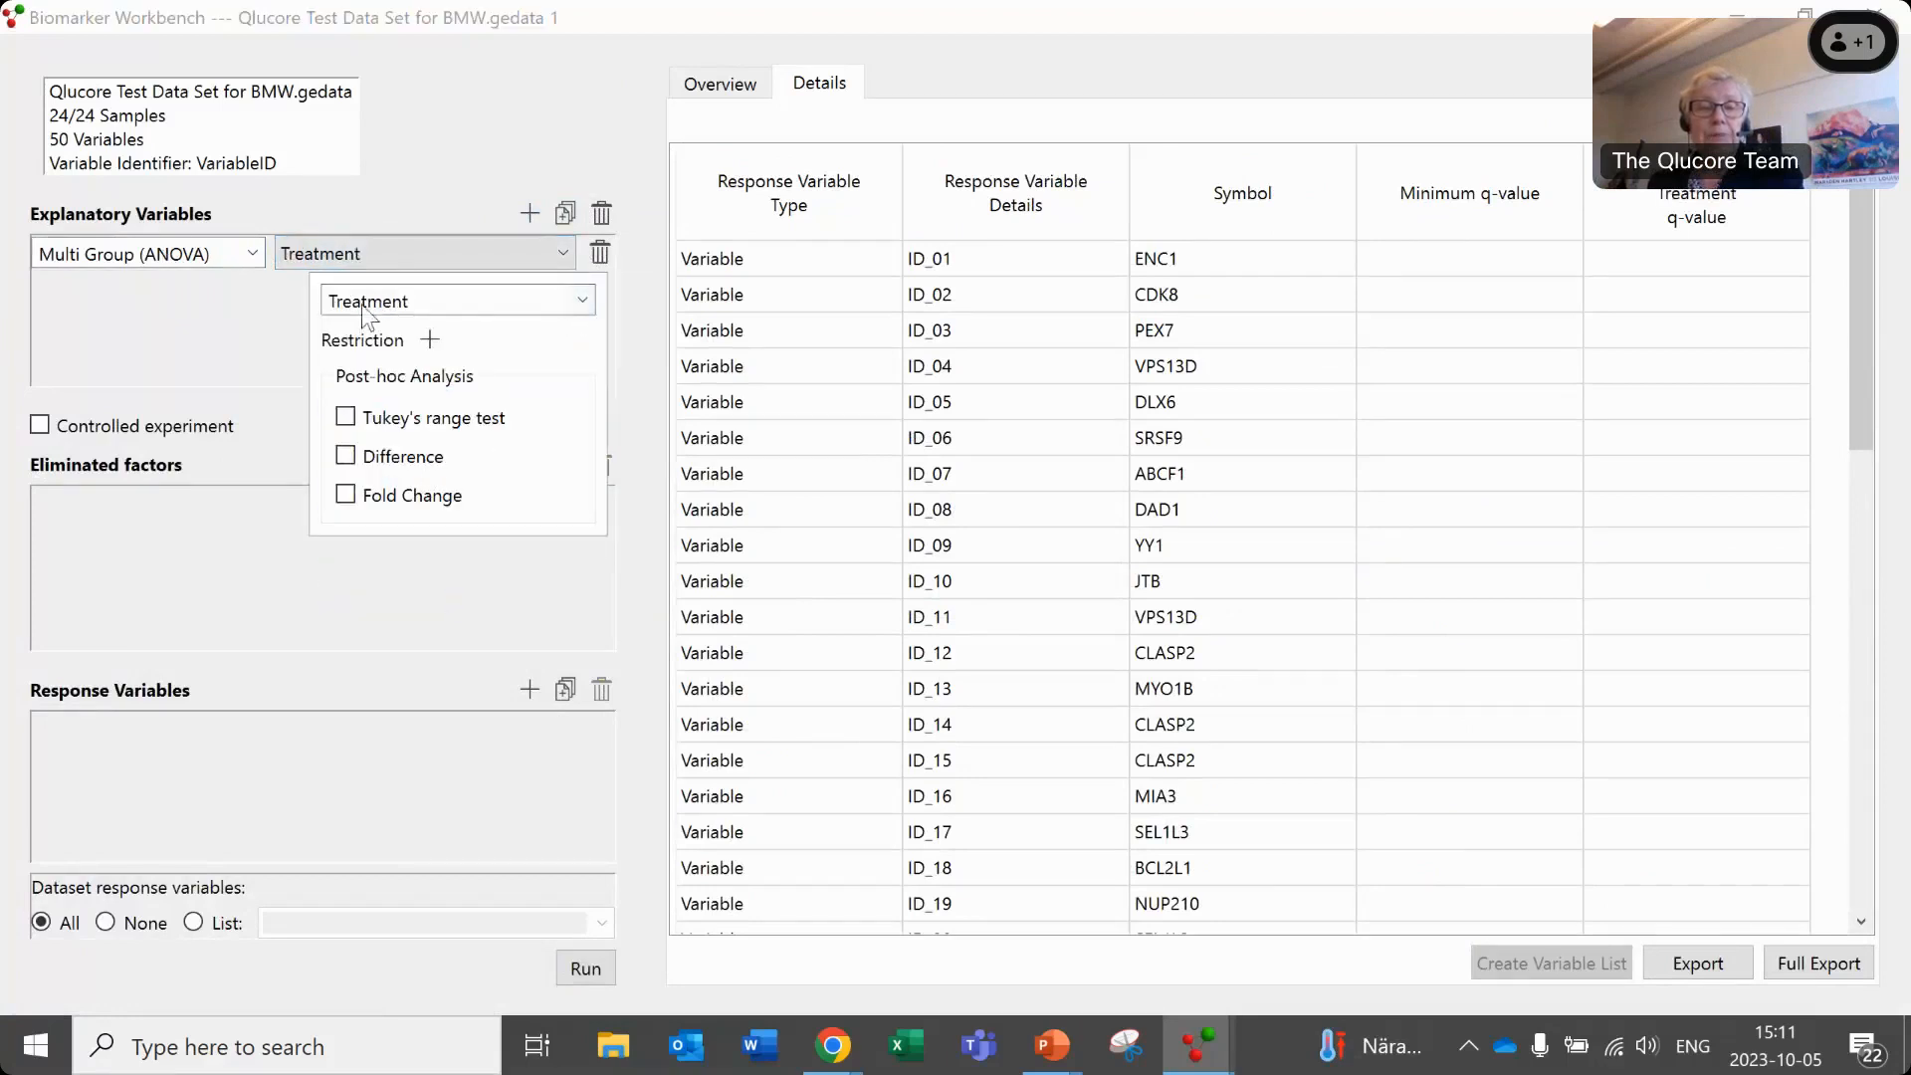
{"action": "left_click", "coordinate": [460, 250]}
- Add a second Multi Group (ANOVA) explanatory variable on Timepoint
{"action": "left_click", "coordinate": [529, 214]}
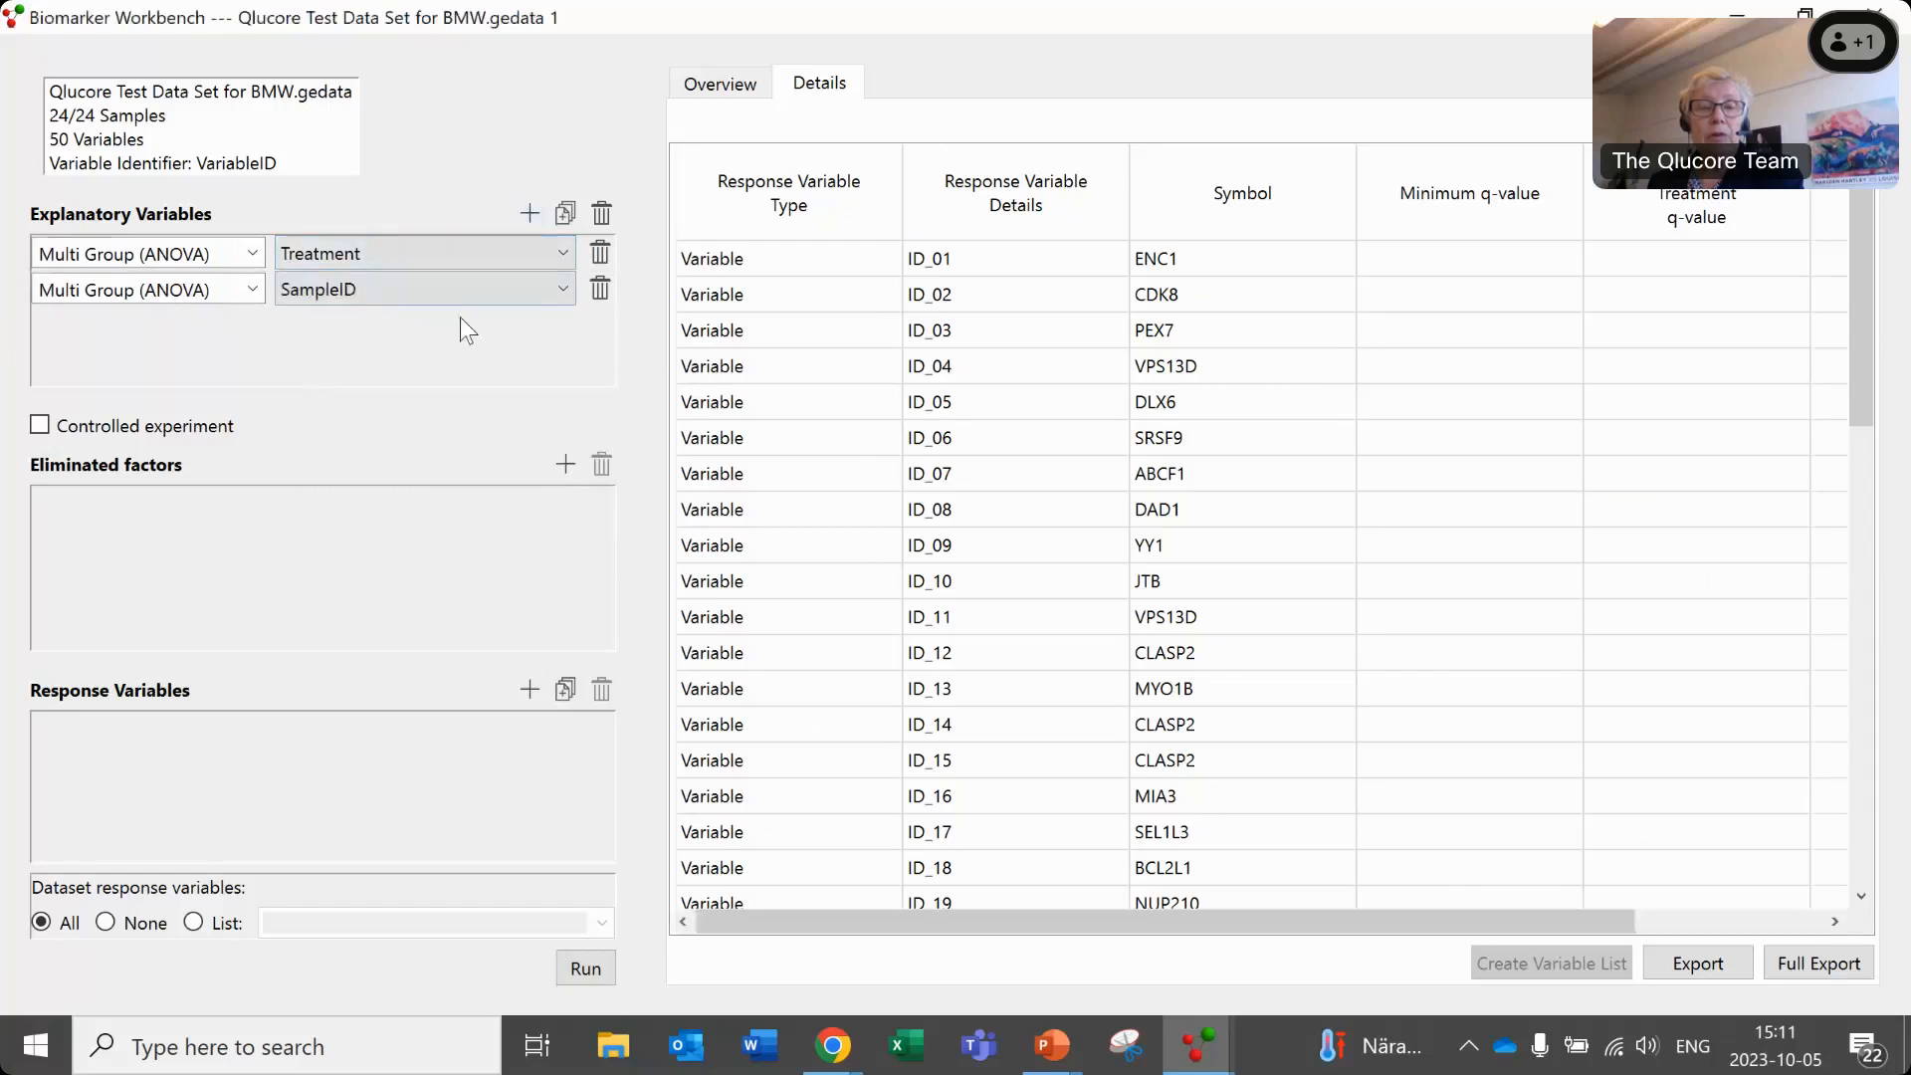
{"action": "left_click", "coordinate": [548, 298]}
{"action": "left_click", "coordinate": [582, 337]}
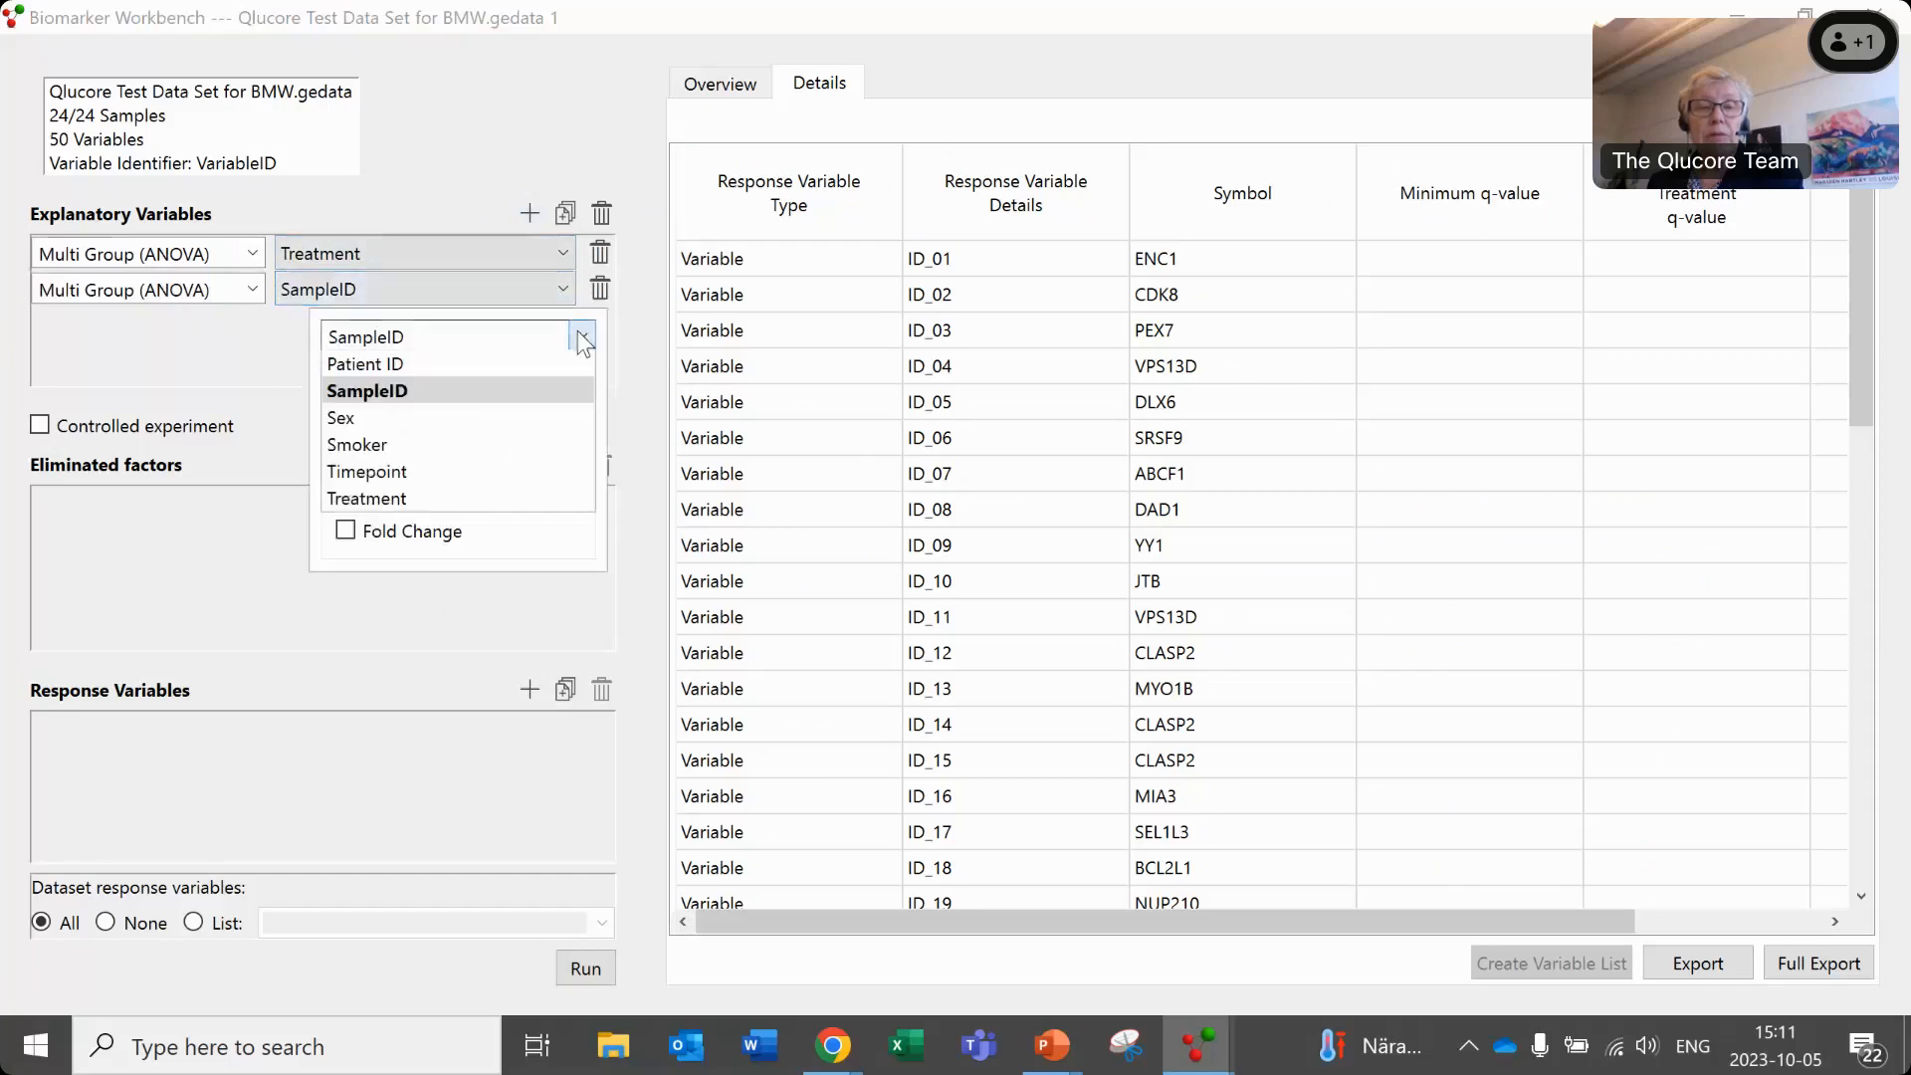
{"action": "left_click", "coordinate": [438, 607]}
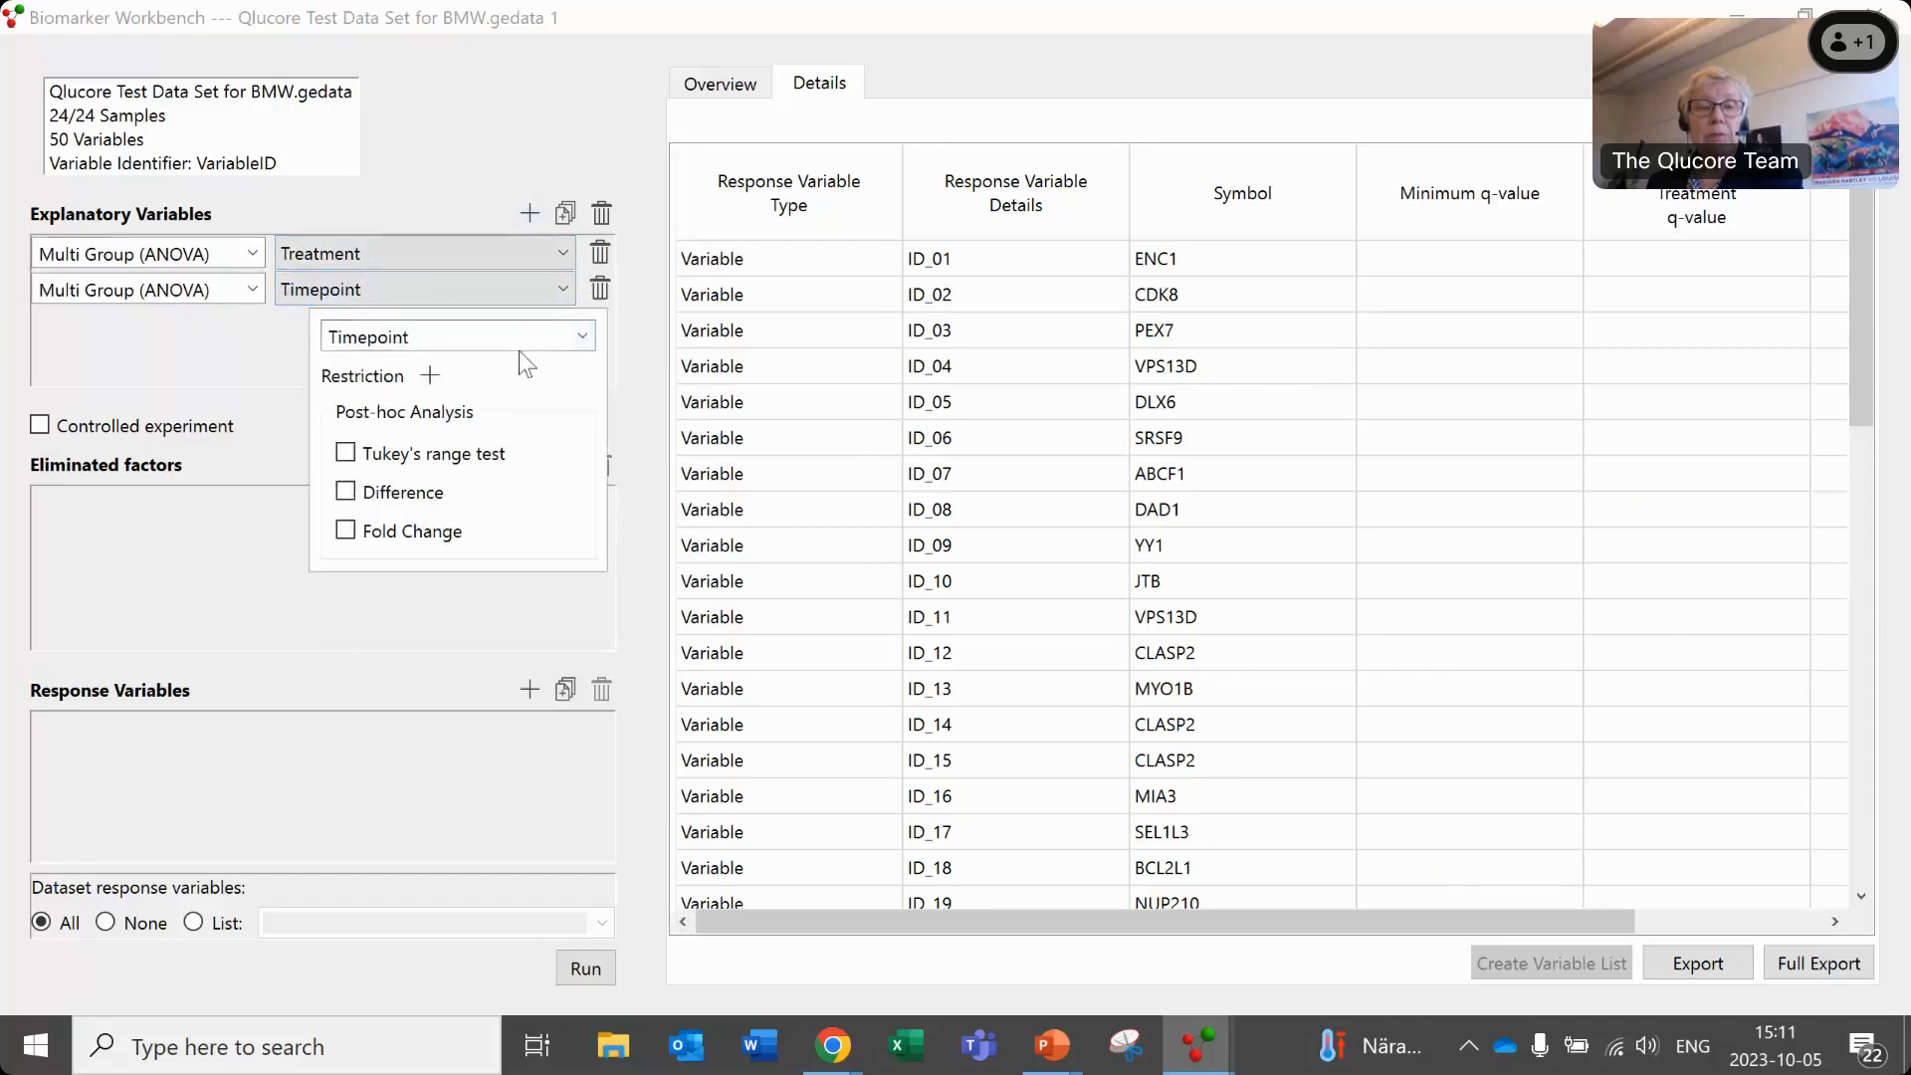
{"action": "left_click", "coordinate": [528, 212]}
- Add a third Multi Group (ANOVA) explanatory variable on Sex
{"action": "left_click", "coordinate": [528, 212]}
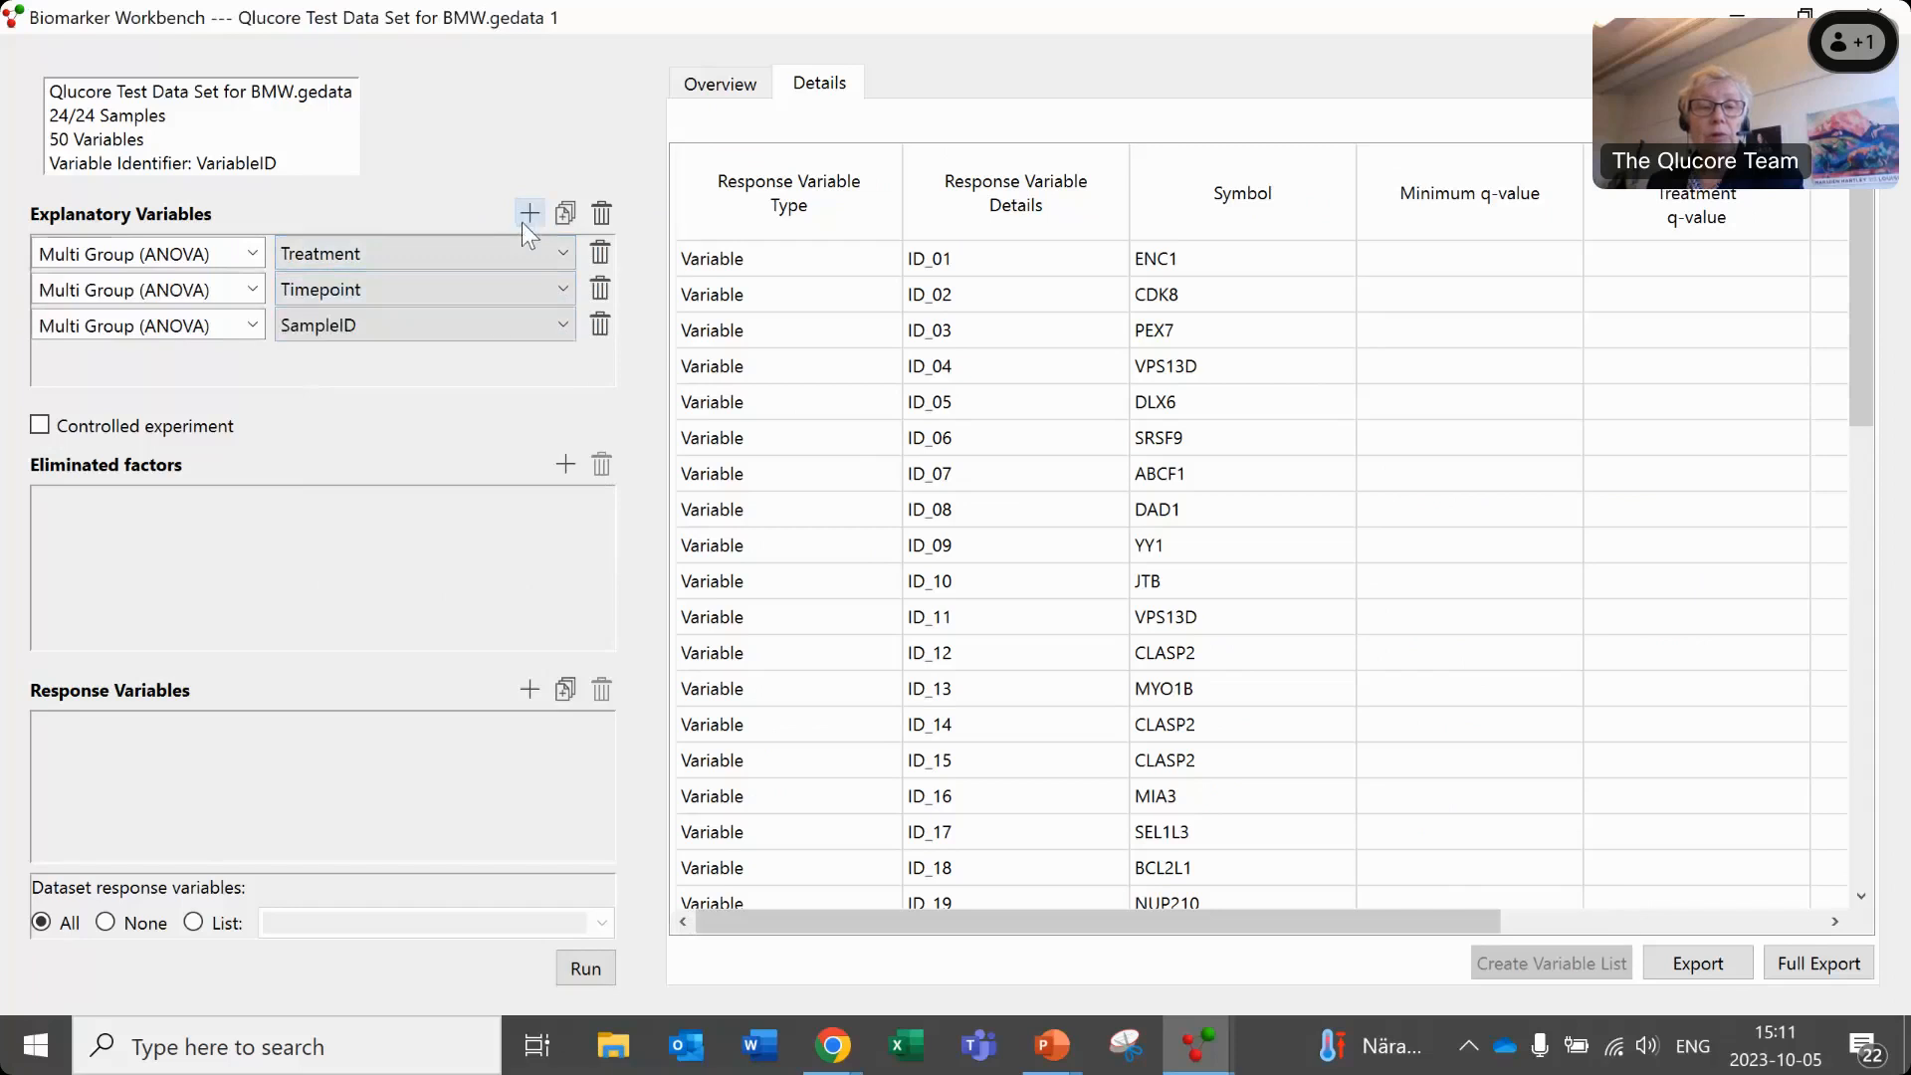
{"action": "left_click", "coordinate": [561, 325]}
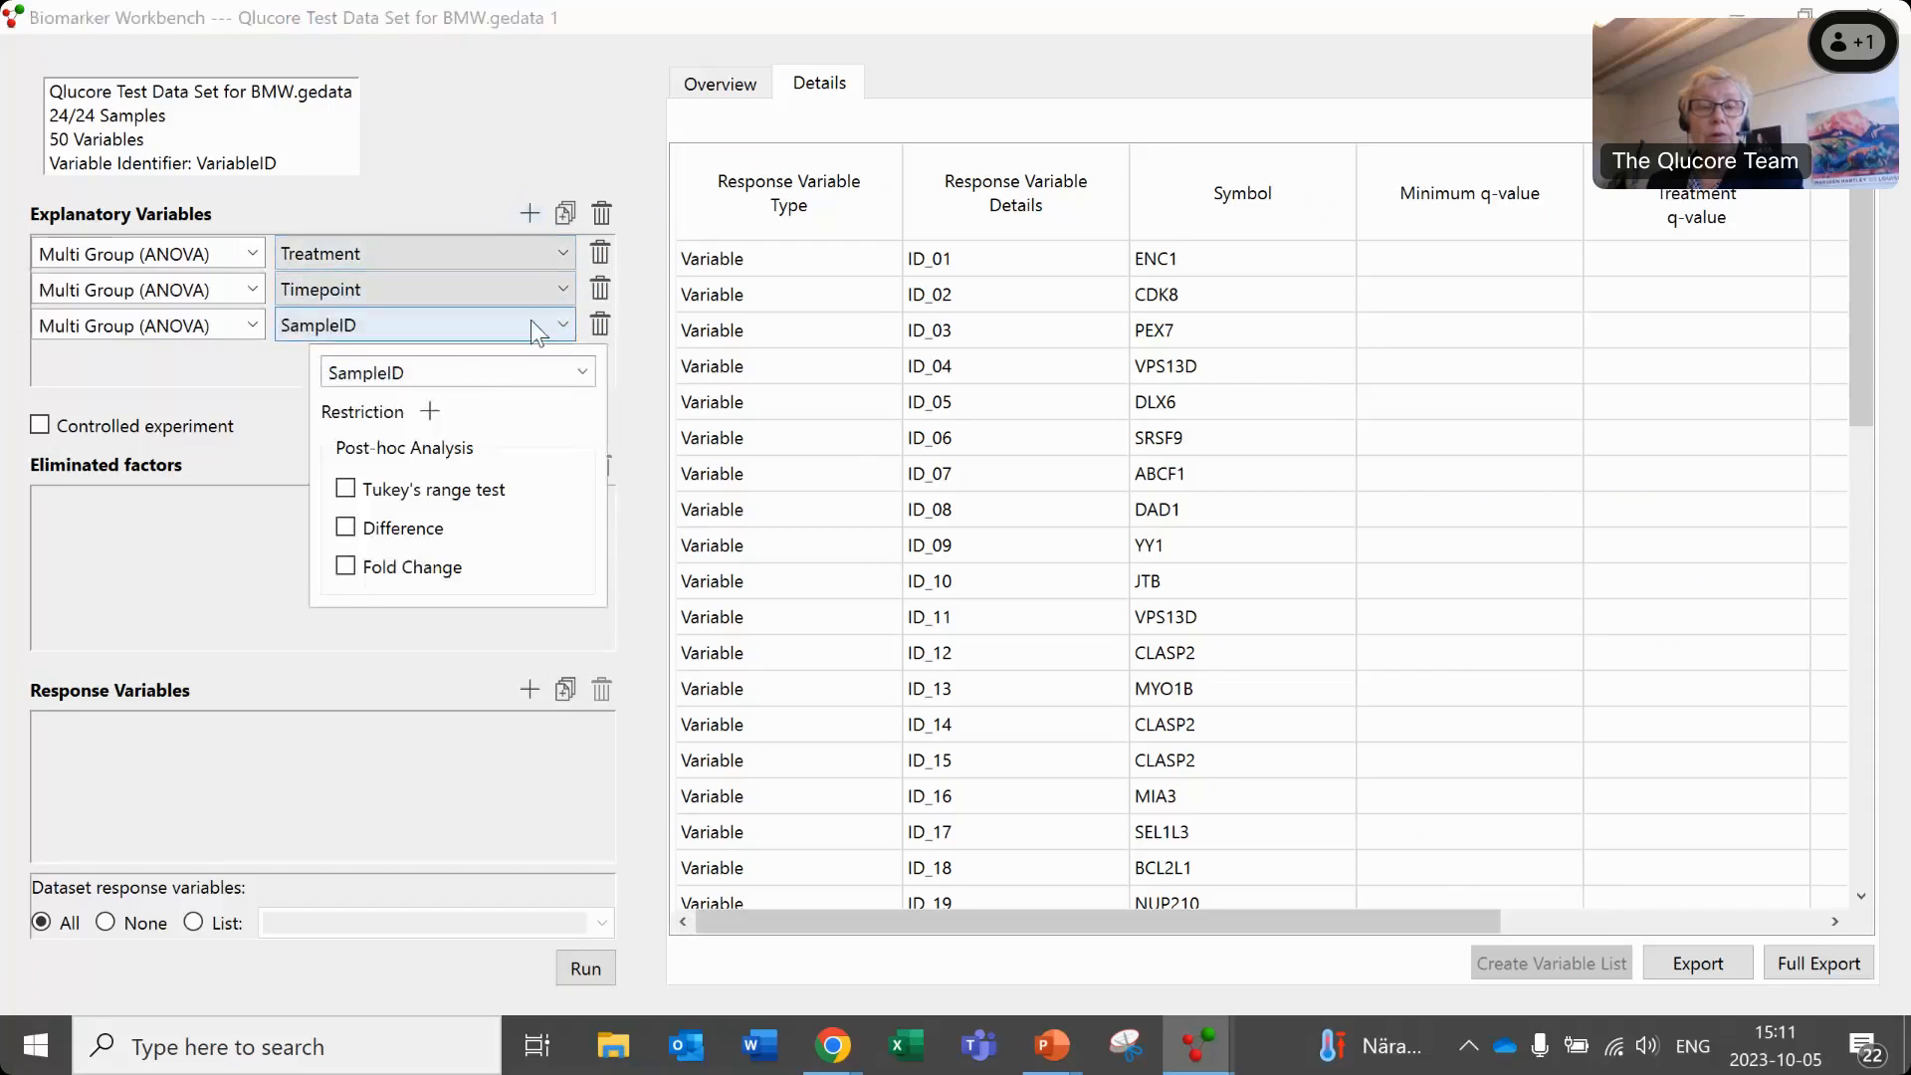
{"action": "left_click", "coordinate": [579, 372]}
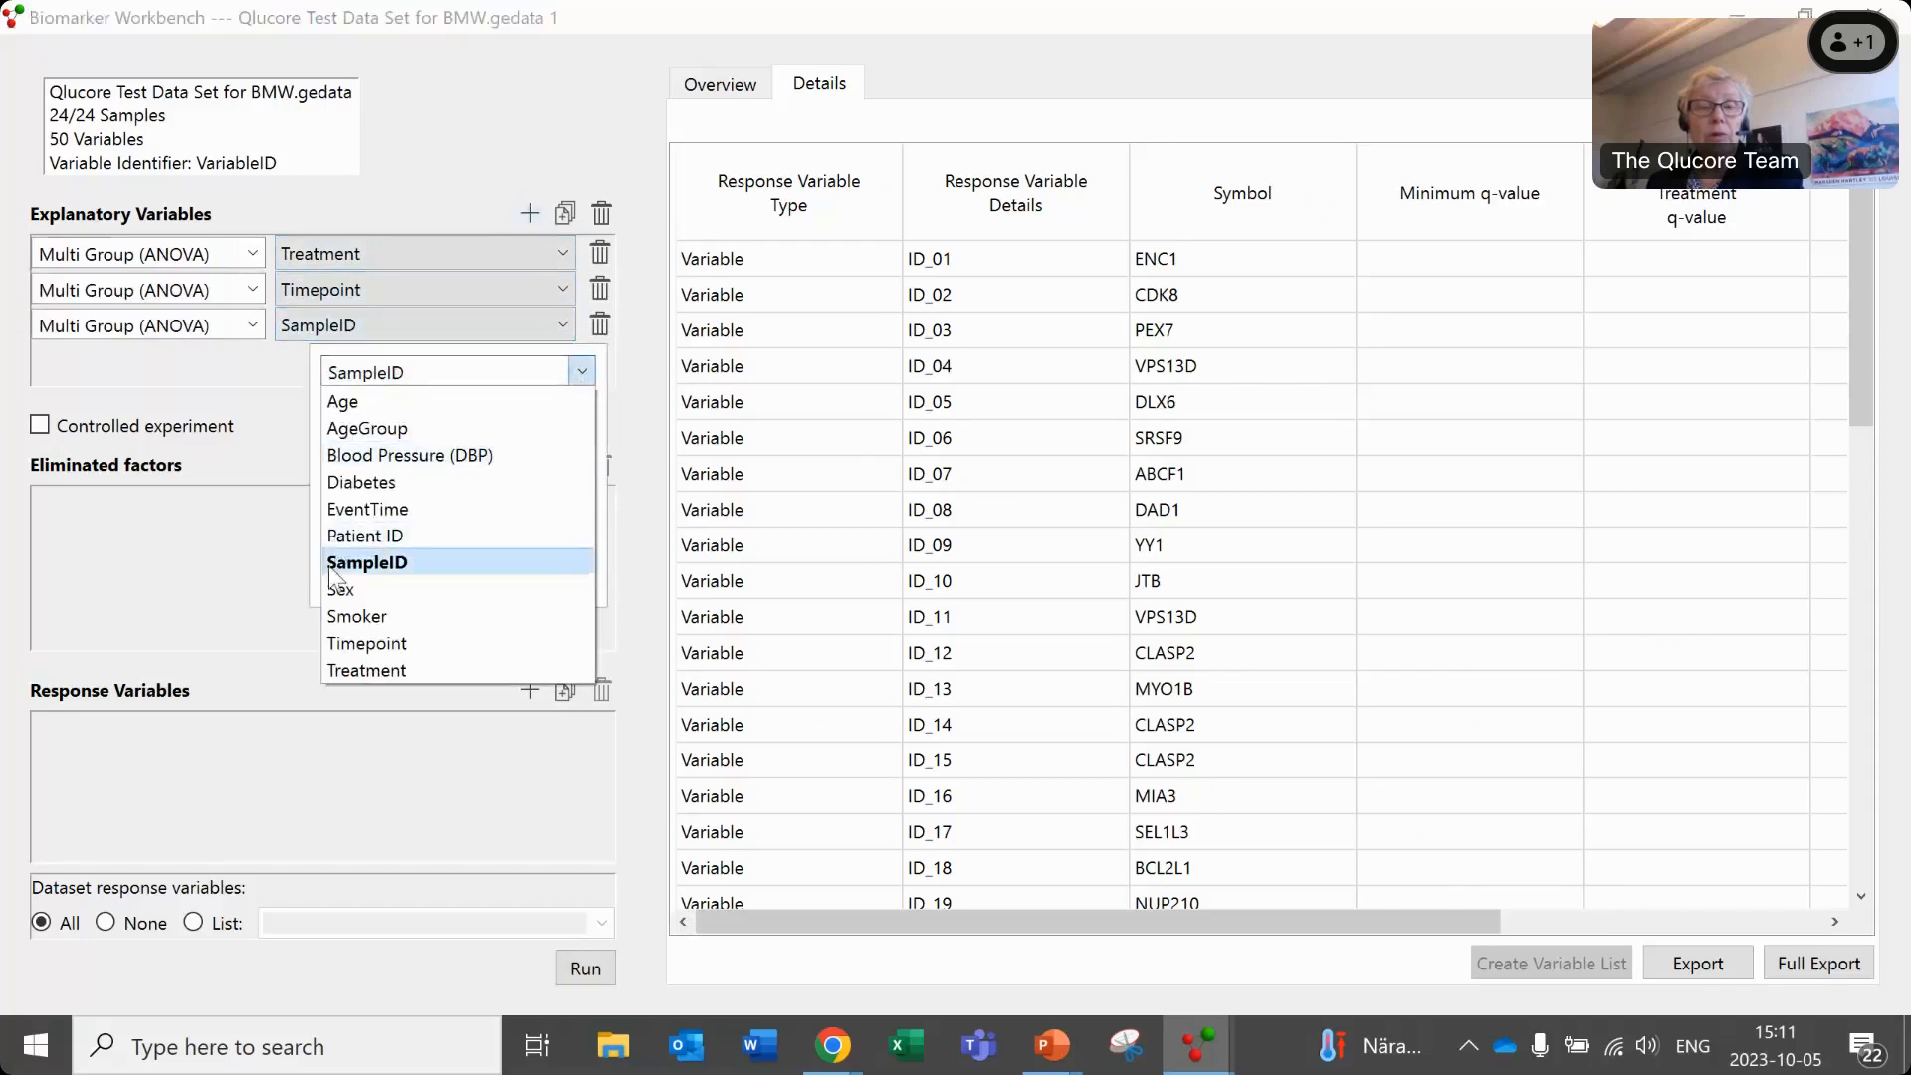
{"action": "left_click", "coordinate": [348, 589]}
{"action": "left_click", "coordinate": [58, 445]}
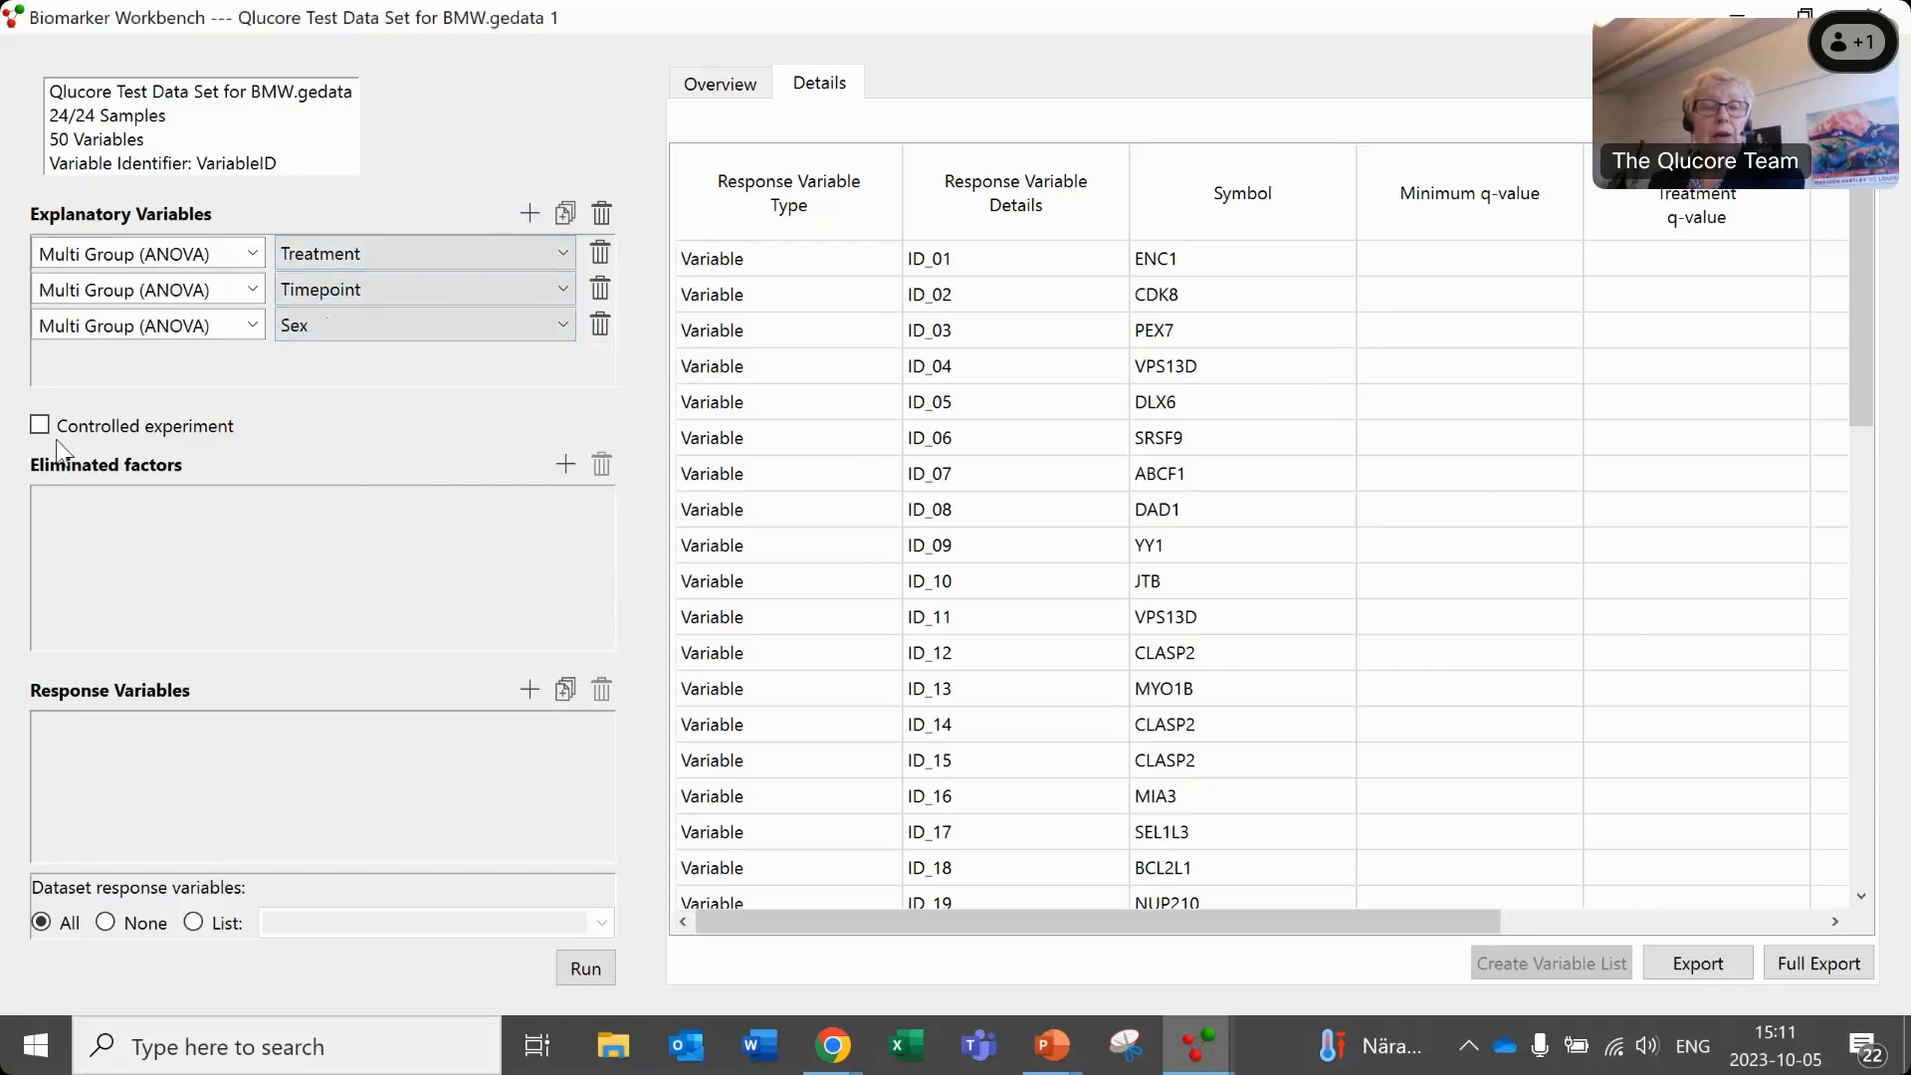
- Mark the three-variable model as a controlled experiment and run the analysis
{"action": "left_click", "coordinate": [39, 427]}
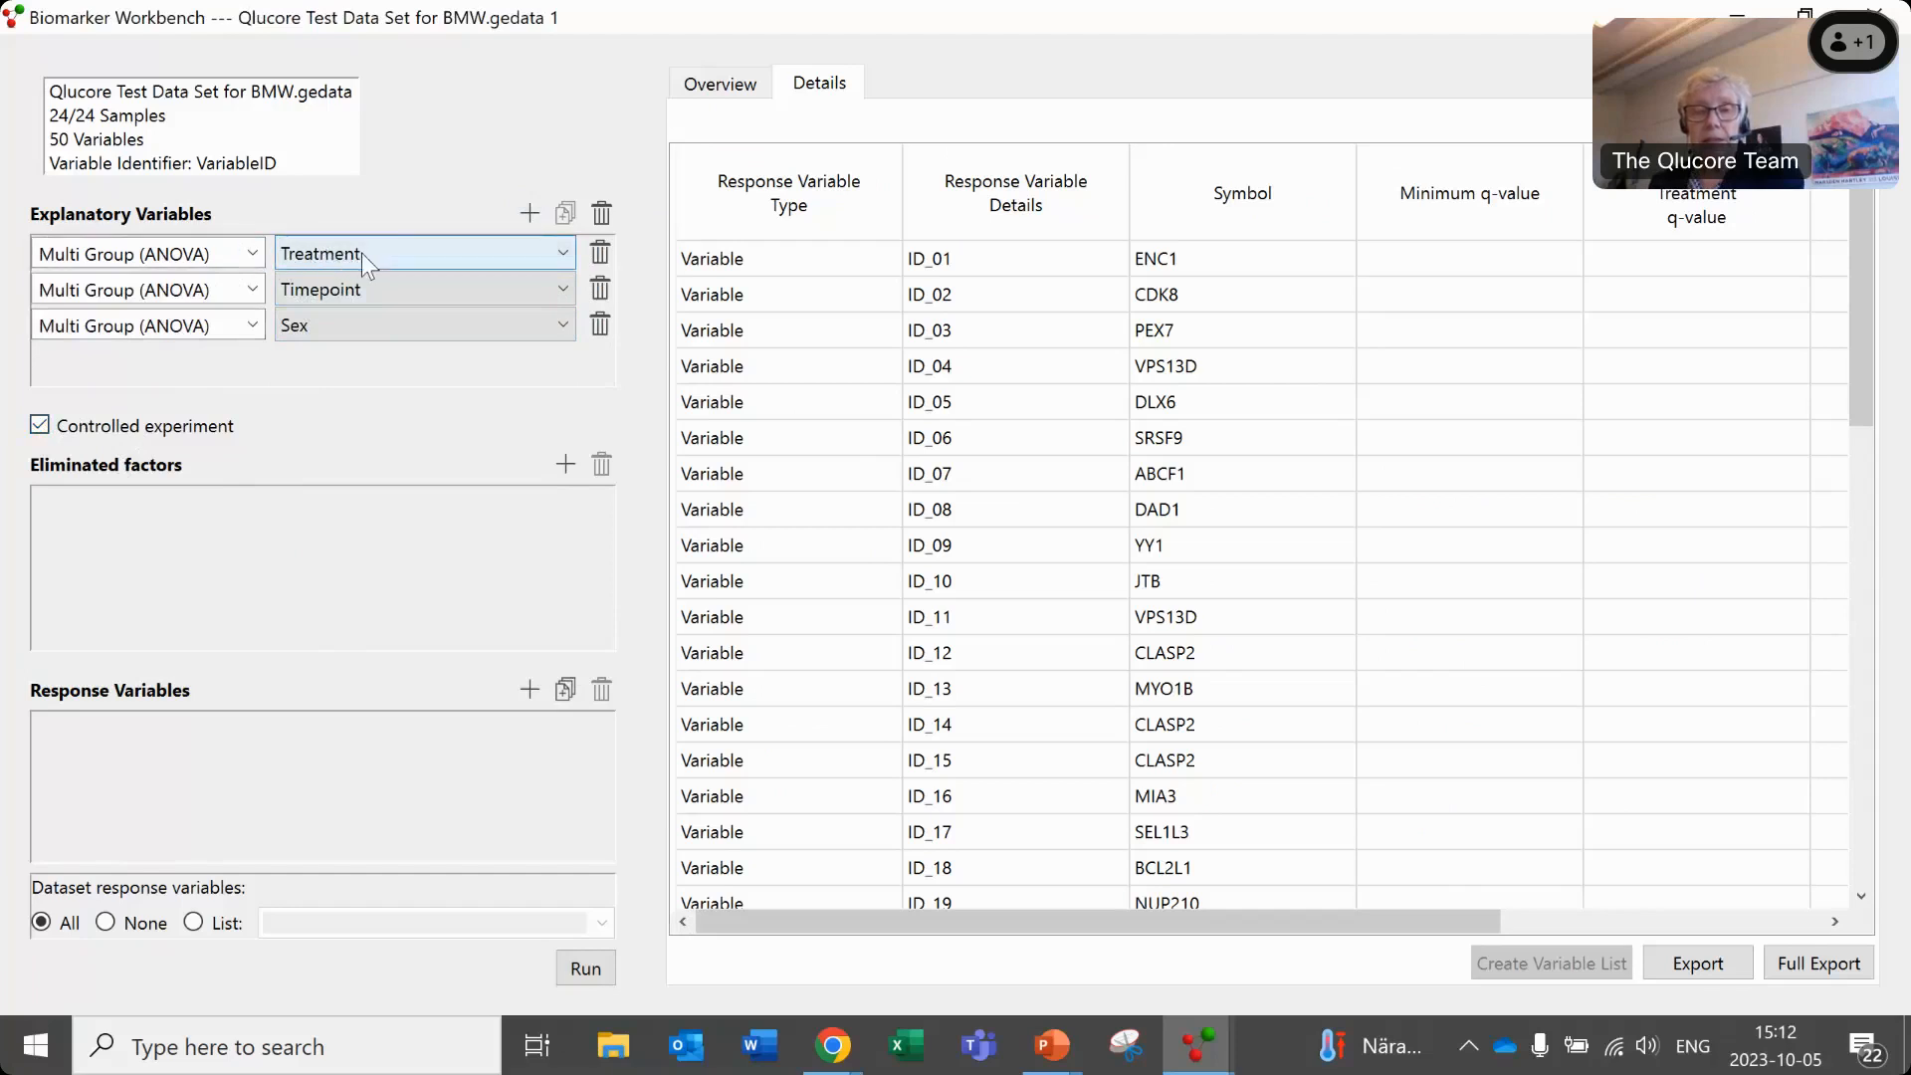
{"action": "left_click", "coordinate": [338, 320]}
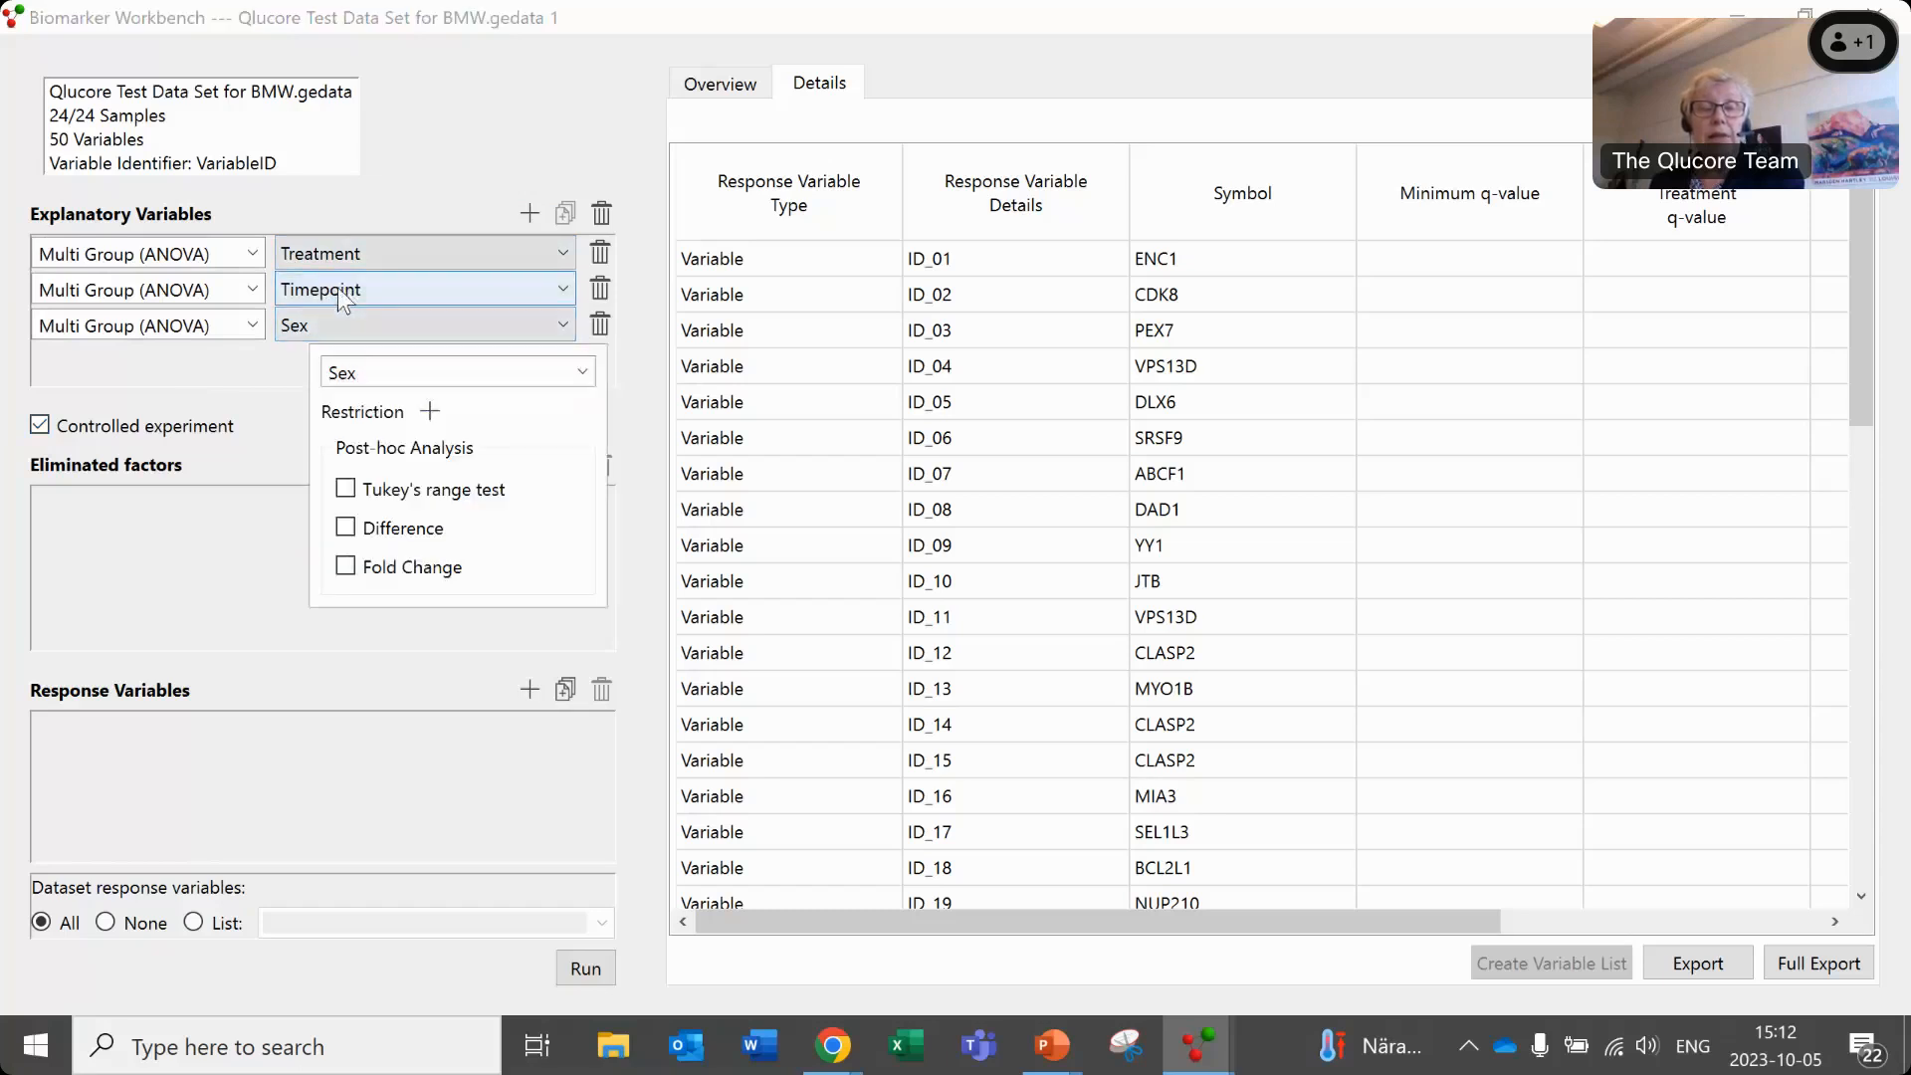
{"action": "left_click", "coordinate": [356, 253]}
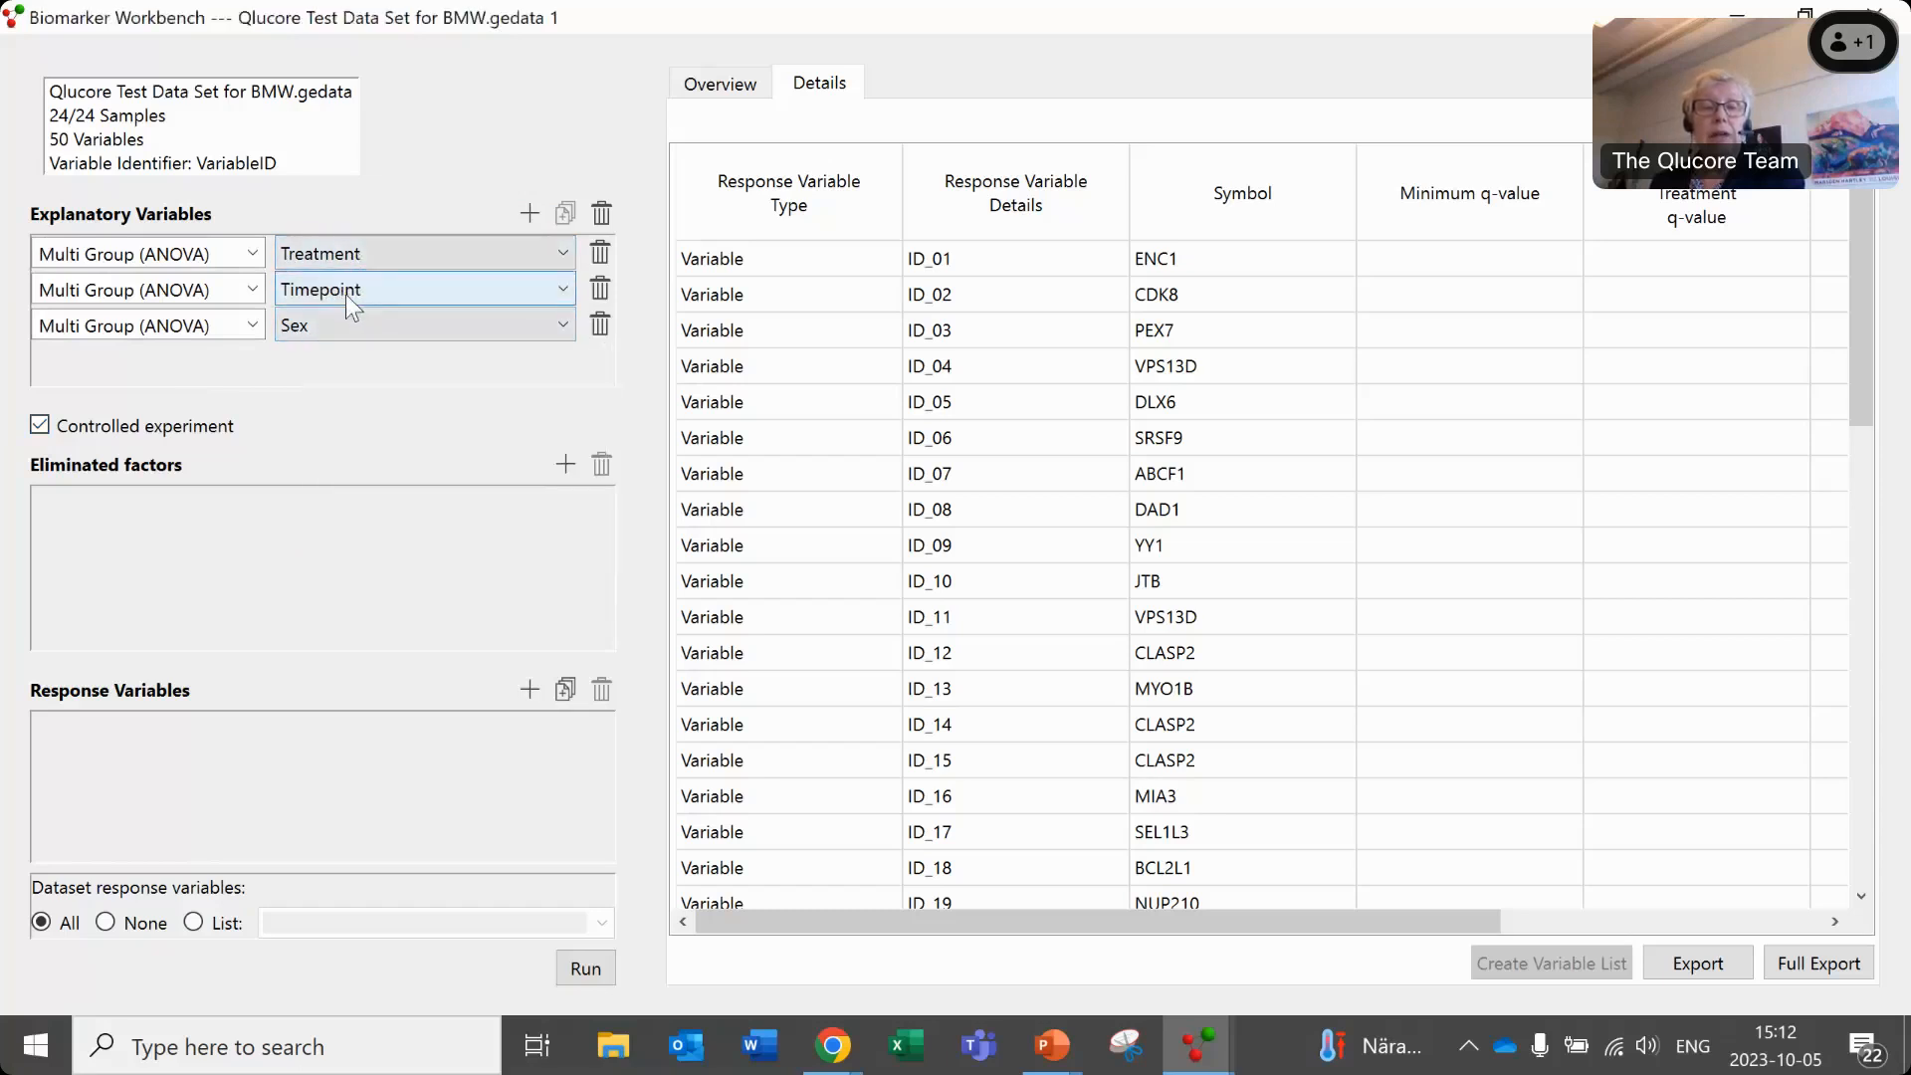
{"action": "left_click", "coordinate": [337, 324]}
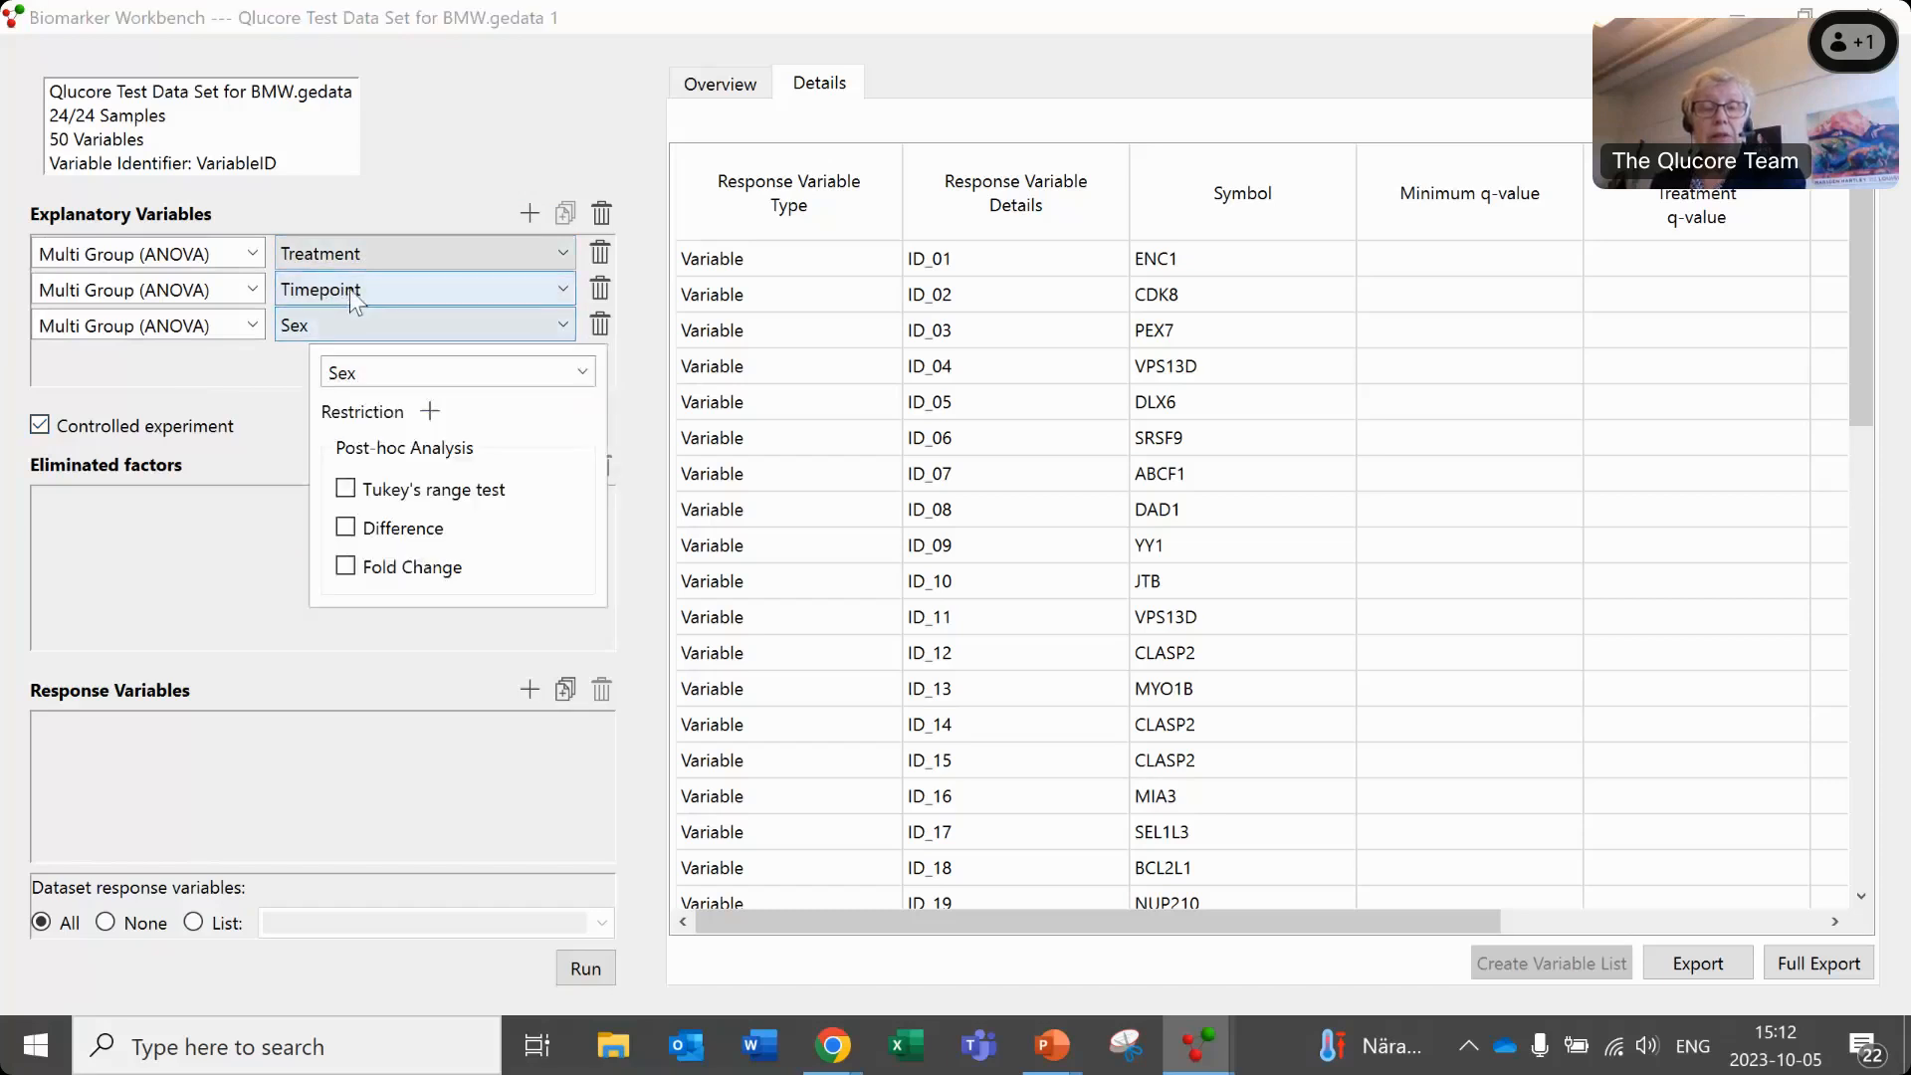
{"action": "left_click", "coordinate": [350, 291]}
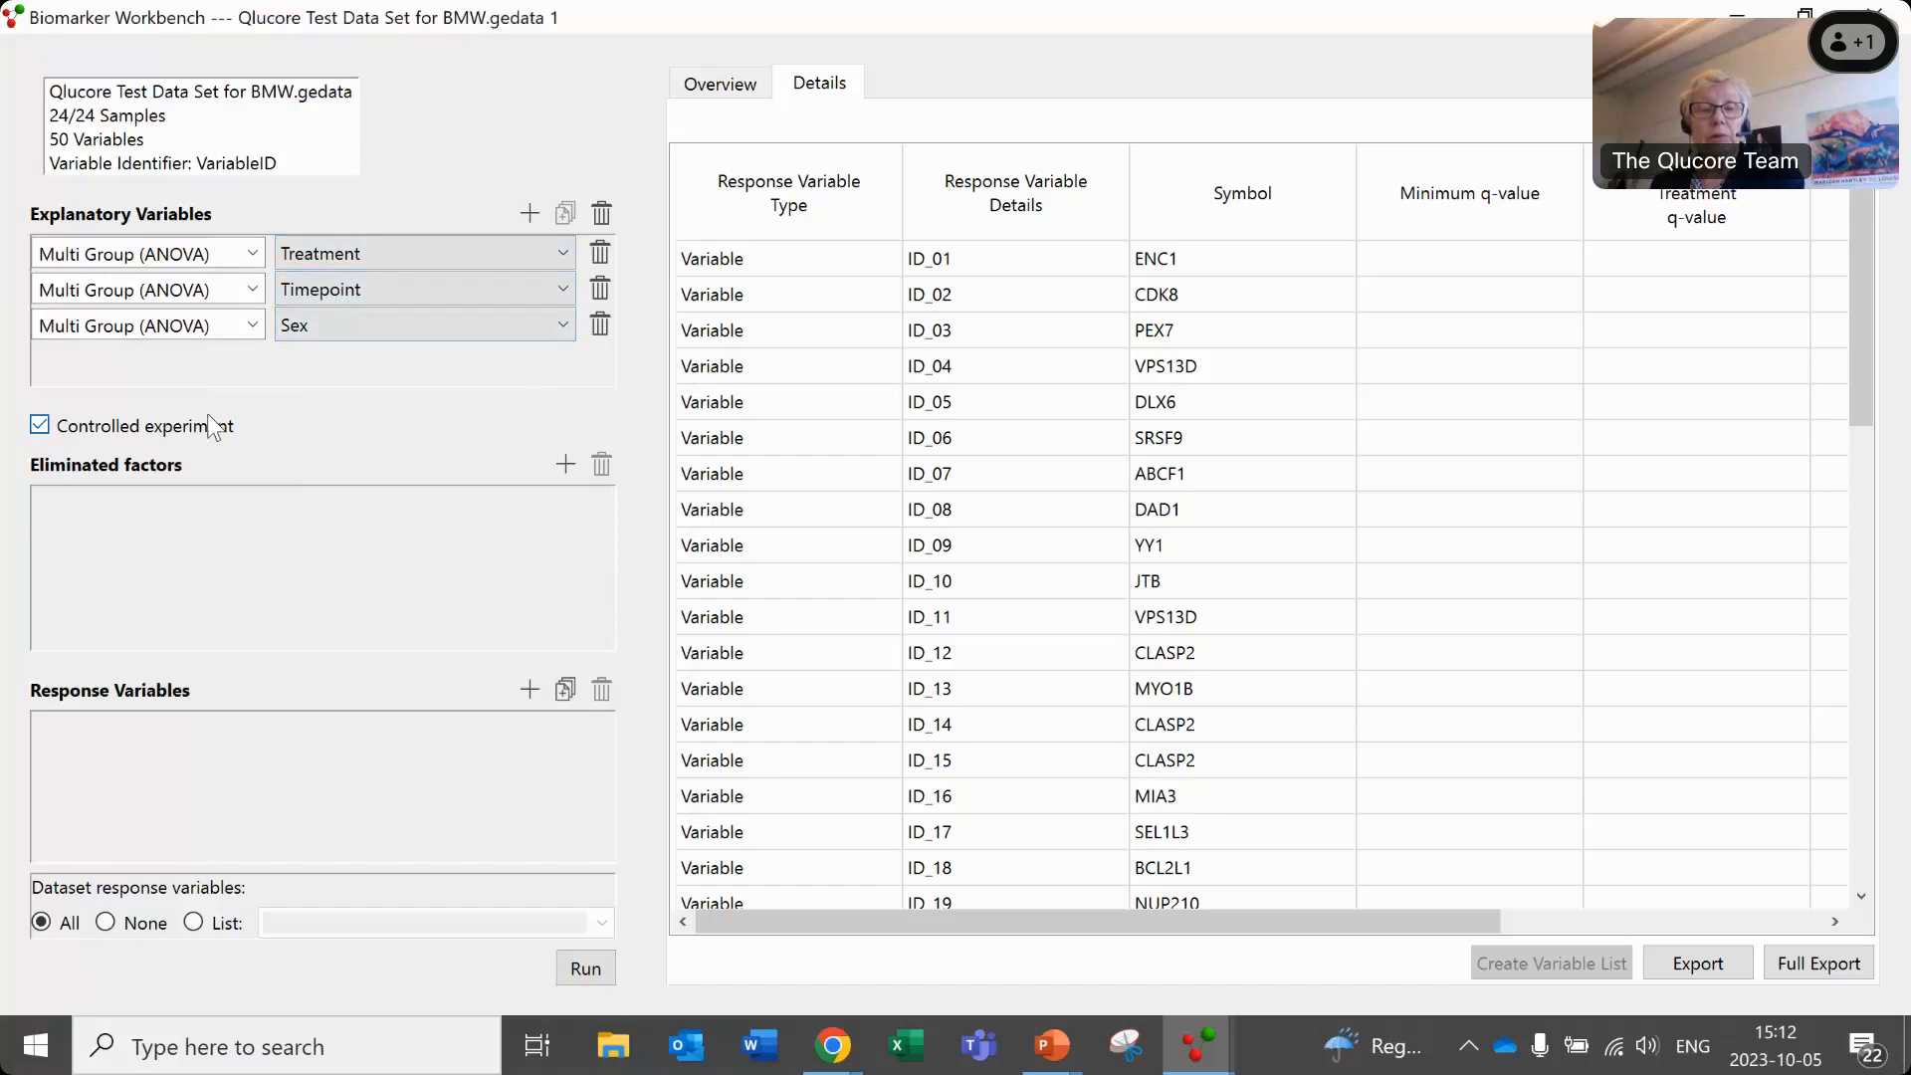
{"action": "left_click", "coordinate": [592, 969]}
- Review the results overview and compare the Treatment, Timepoint and Sex q-values in the detailed results
{"action": "left_click", "coordinate": [718, 84]}
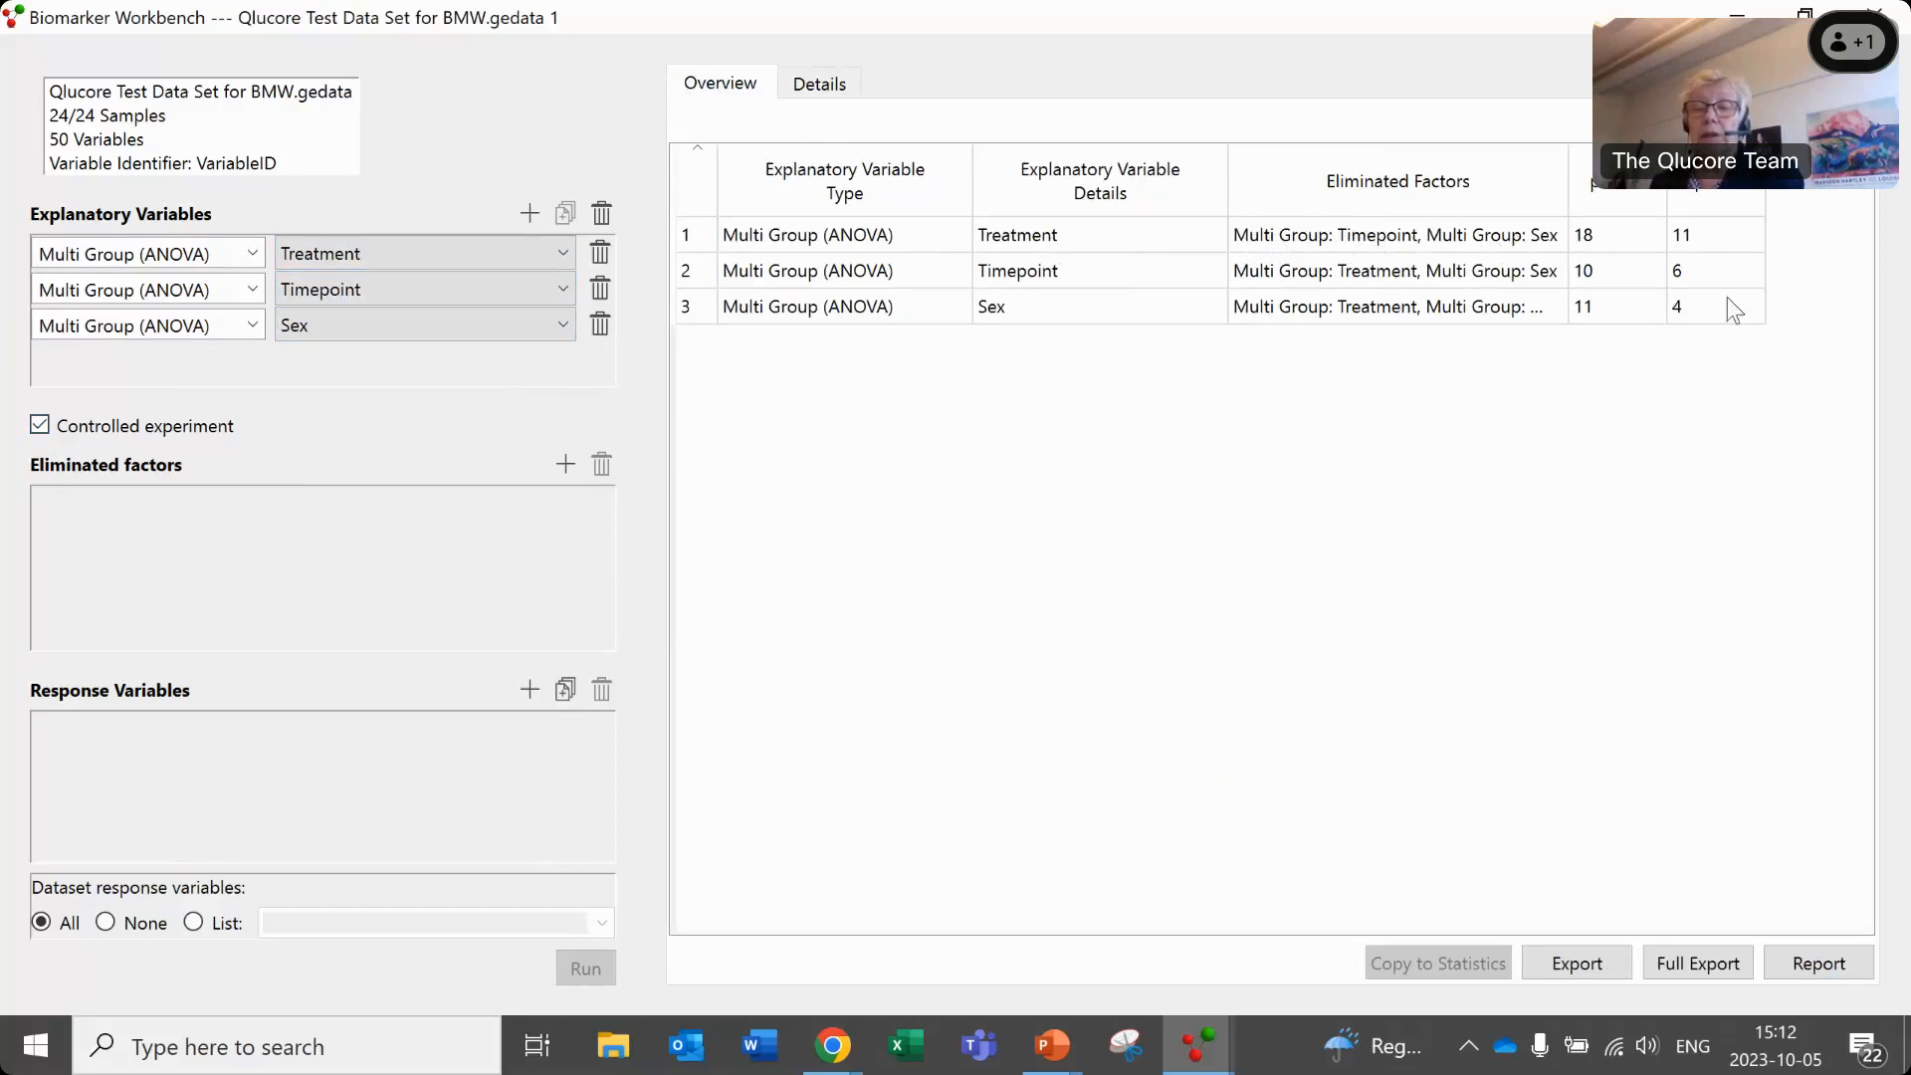
{"action": "left_click", "coordinate": [833, 81]}
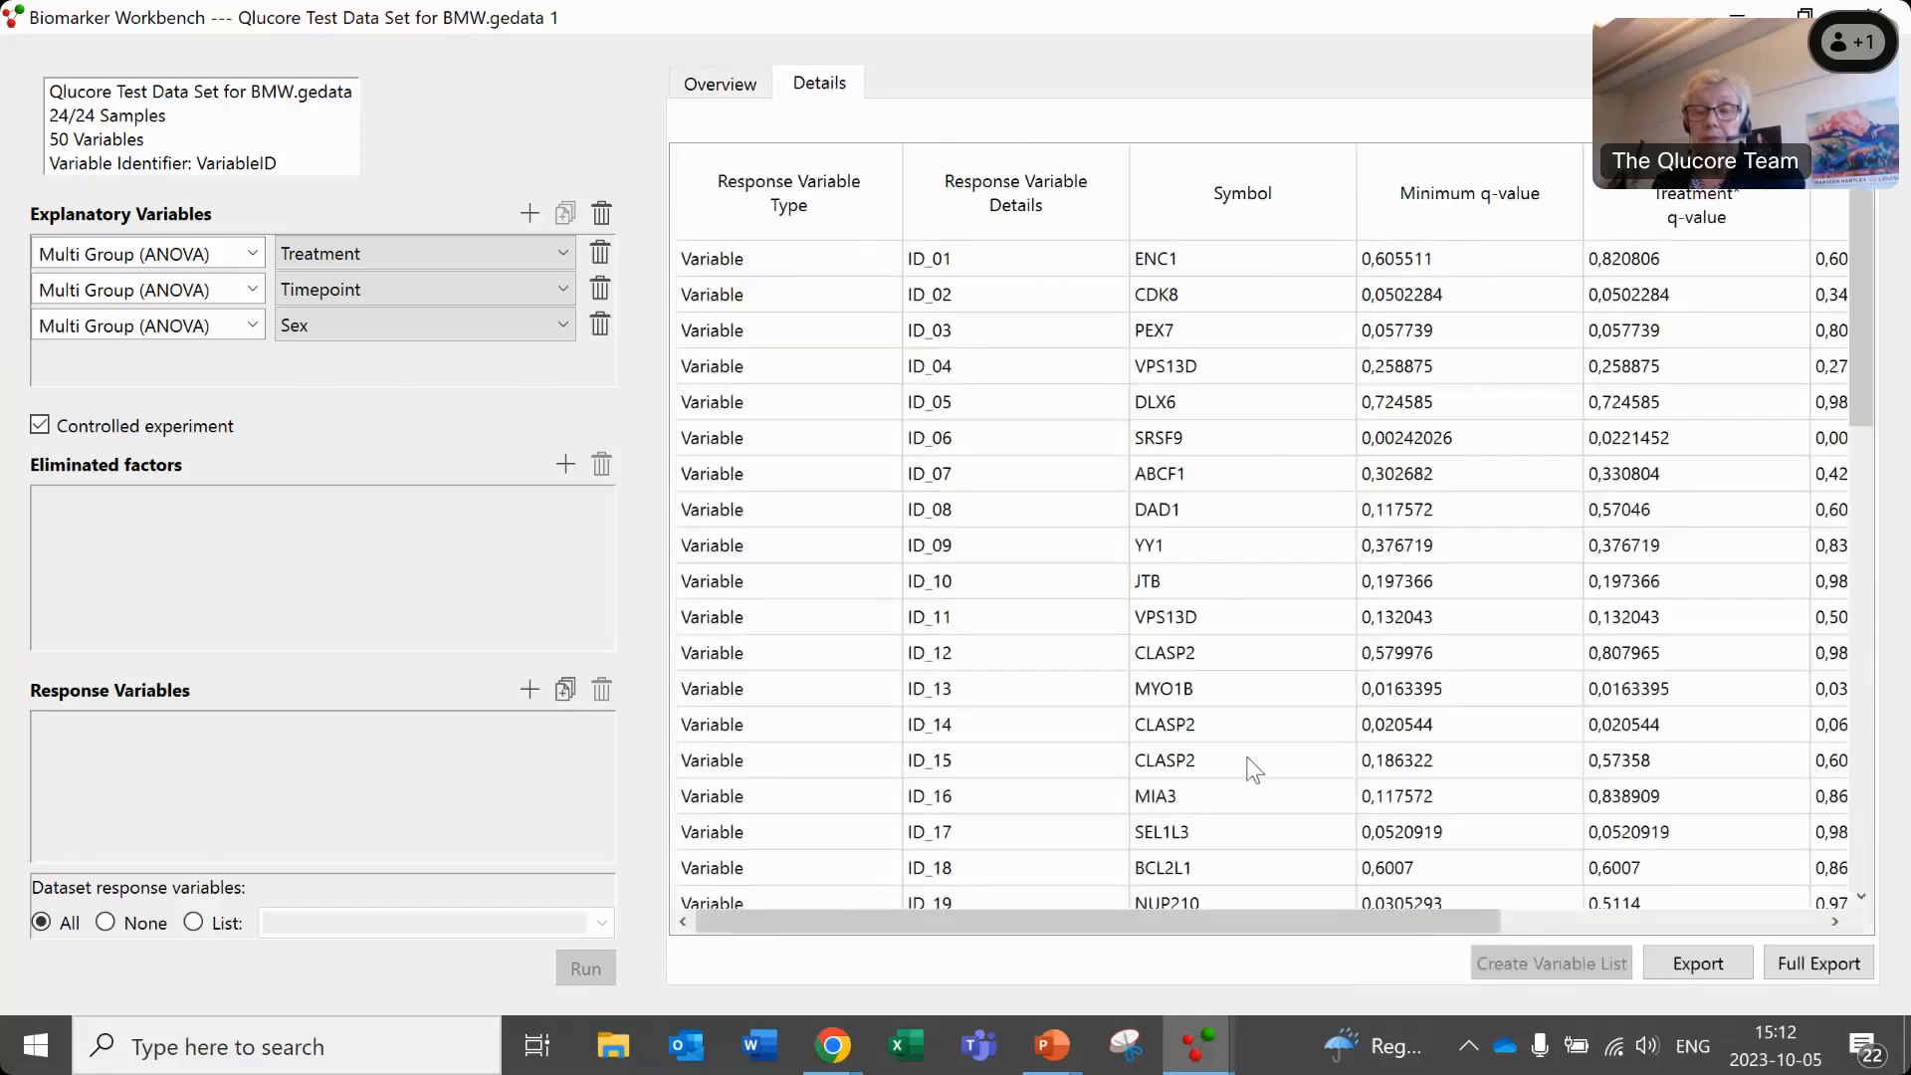
{"action": "left_click_drag", "start_coordinate": [1349, 912], "coordinate": [1830, 917]}
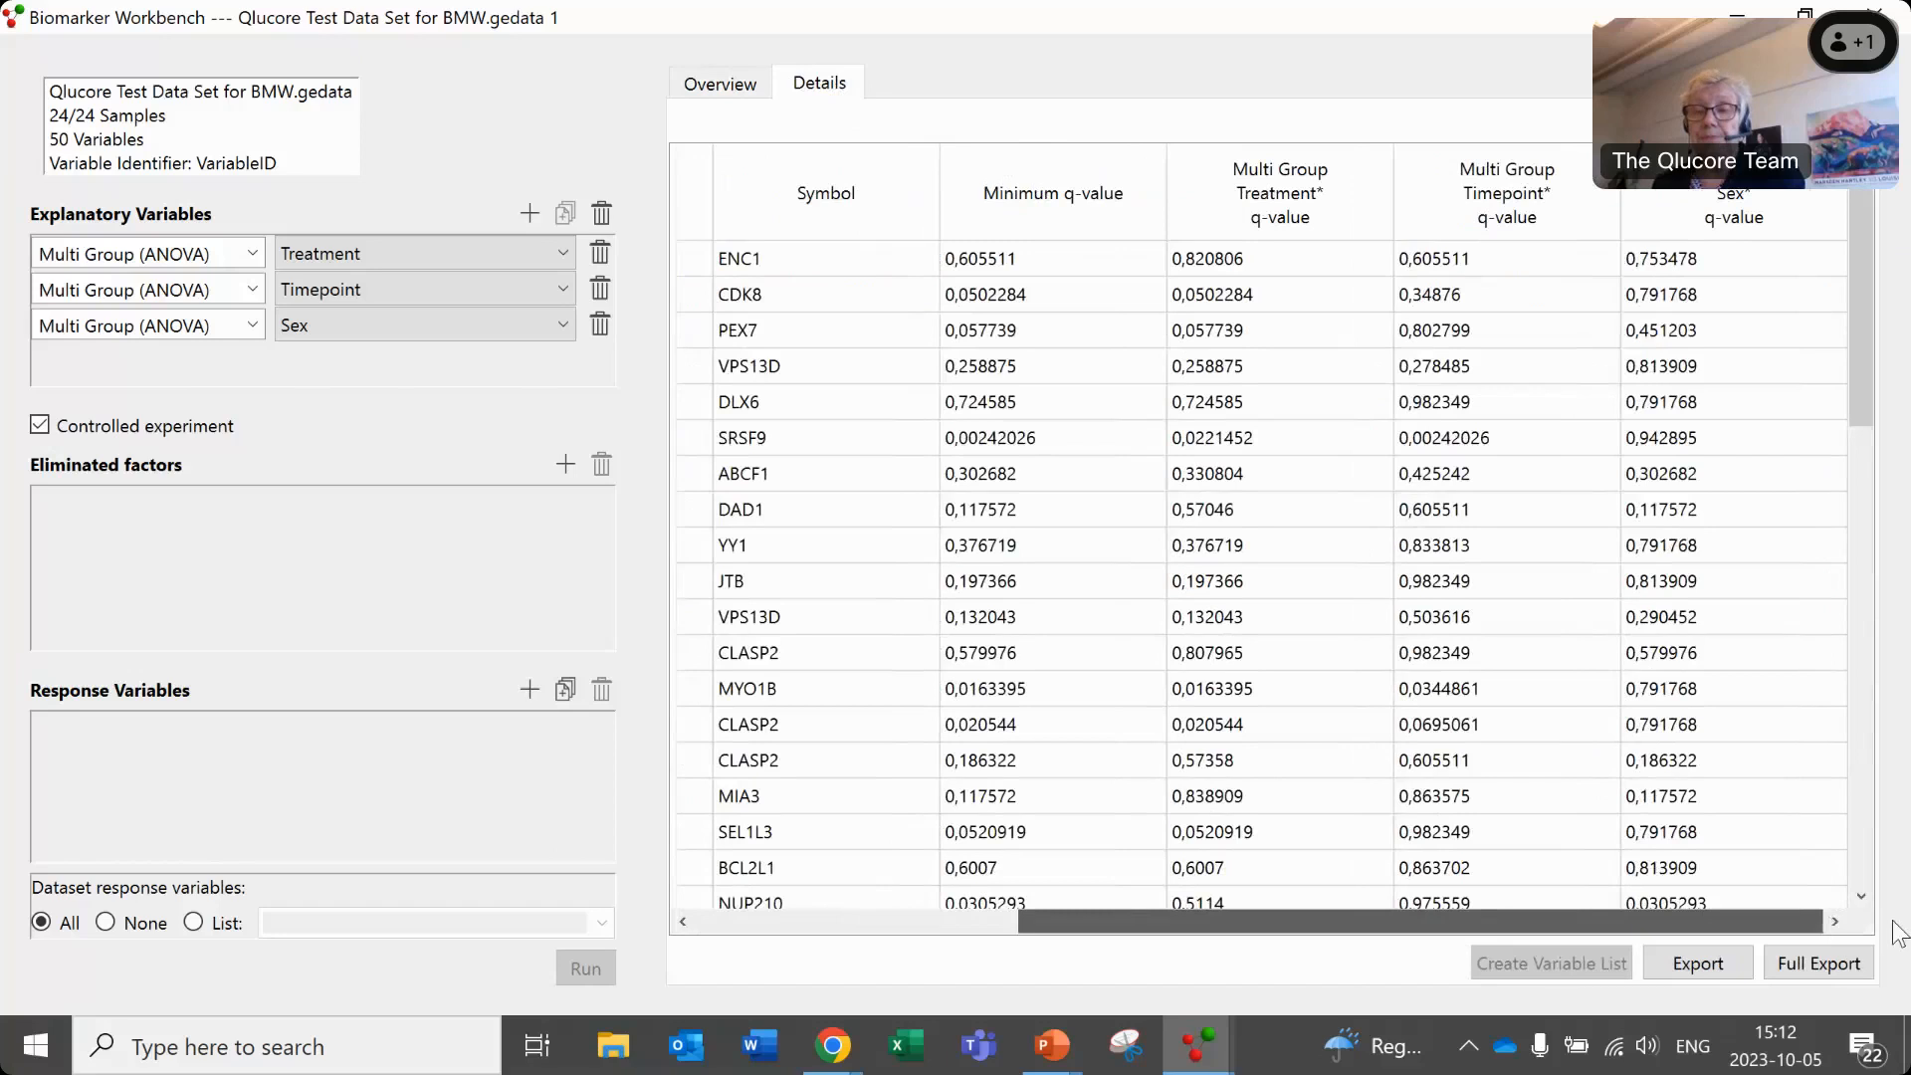
{"action": "left_click_drag", "start_coordinate": [1674, 918], "coordinate": [1359, 914]}
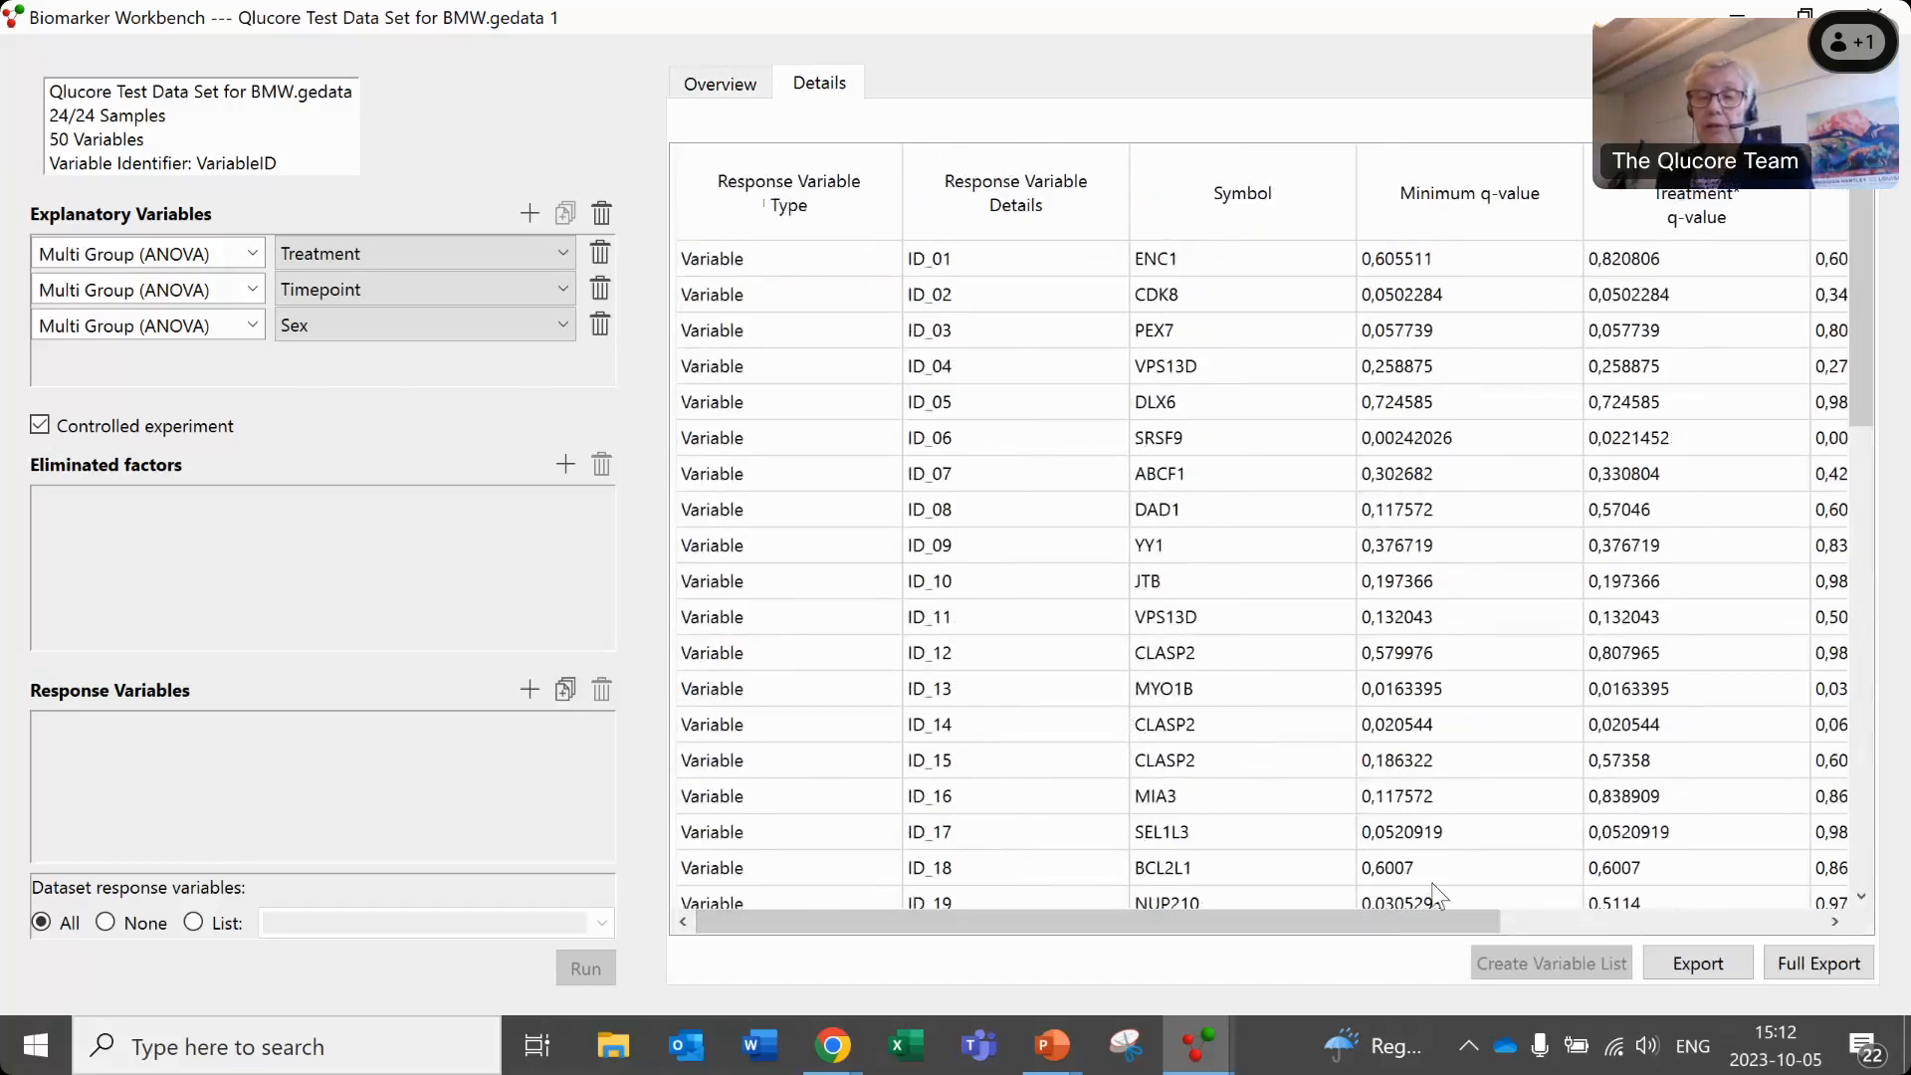
{"action": "left_click_drag", "start_coordinate": [1400, 911], "coordinate": [1737, 931]}
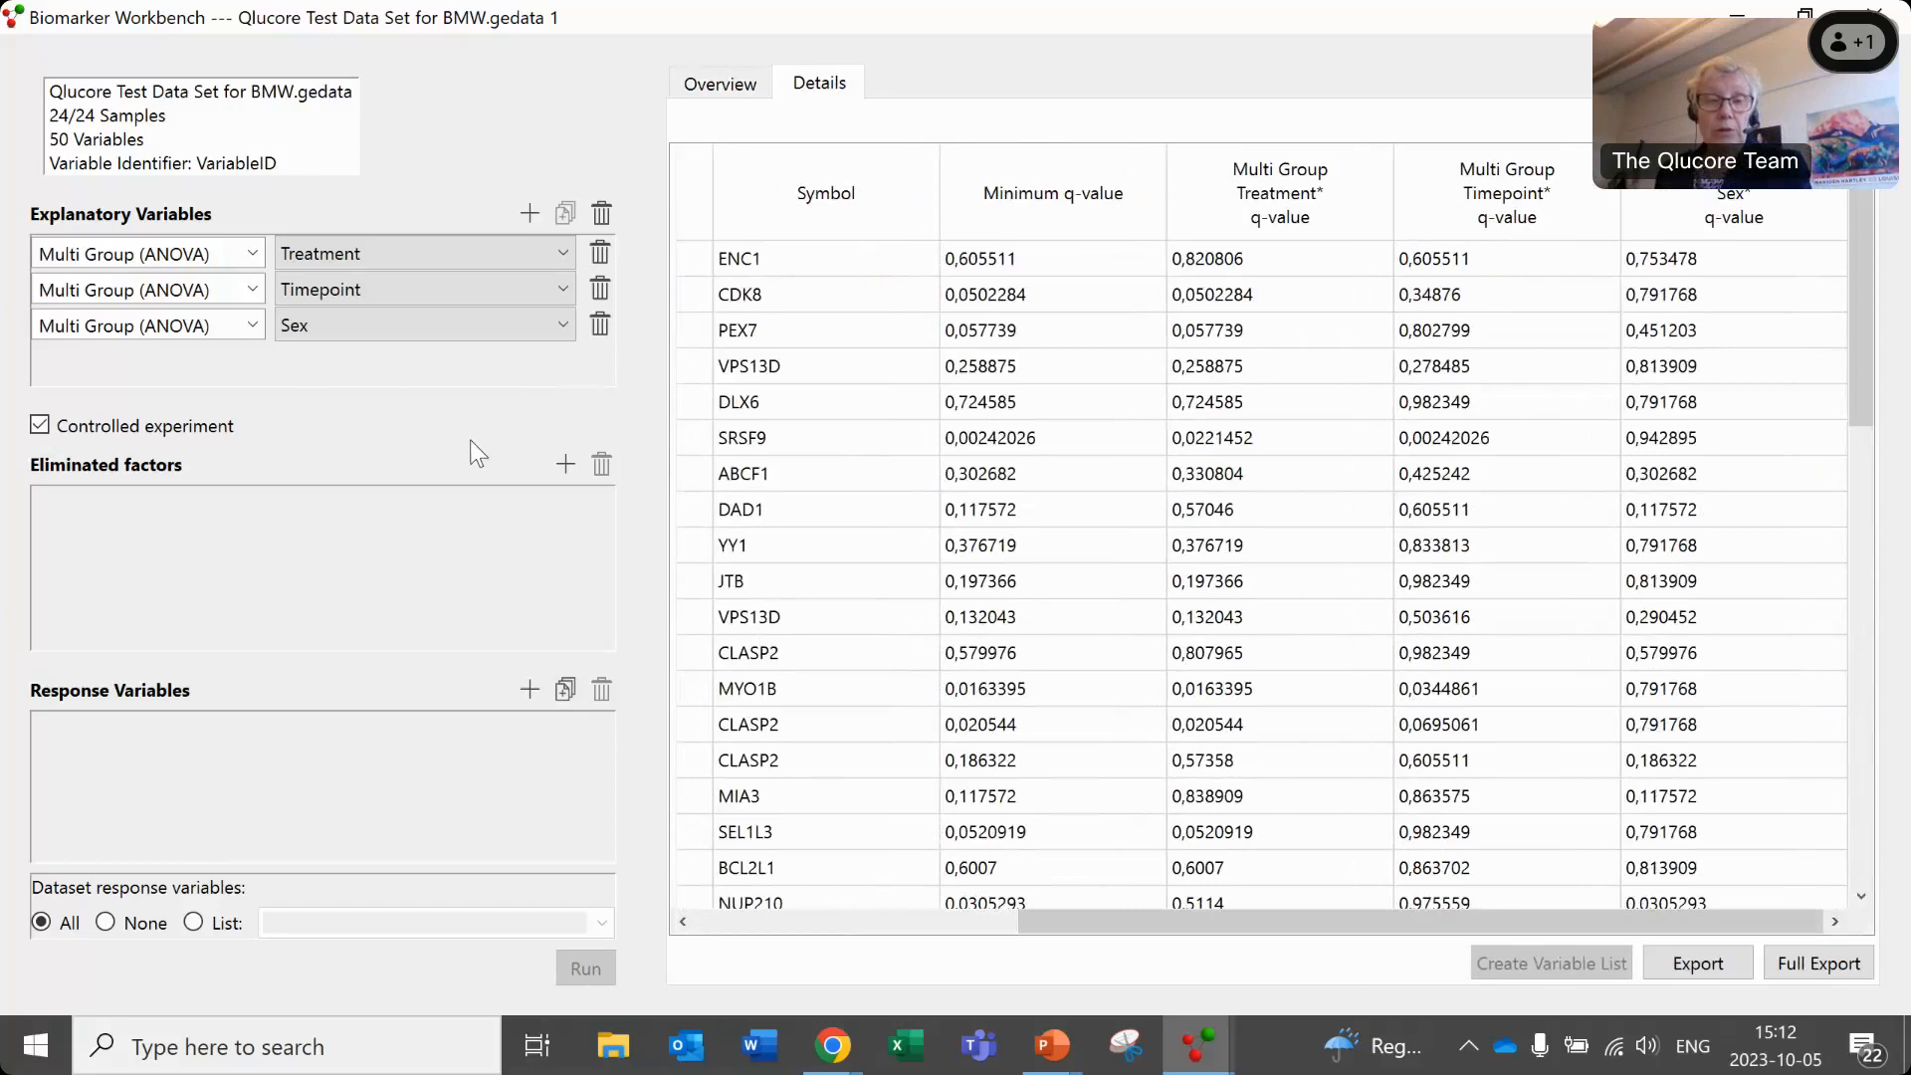
- Turn off the controlled experiment option and remove the Sex and Timepoint explanatory variables
{"action": "left_click", "coordinate": [39, 426]}
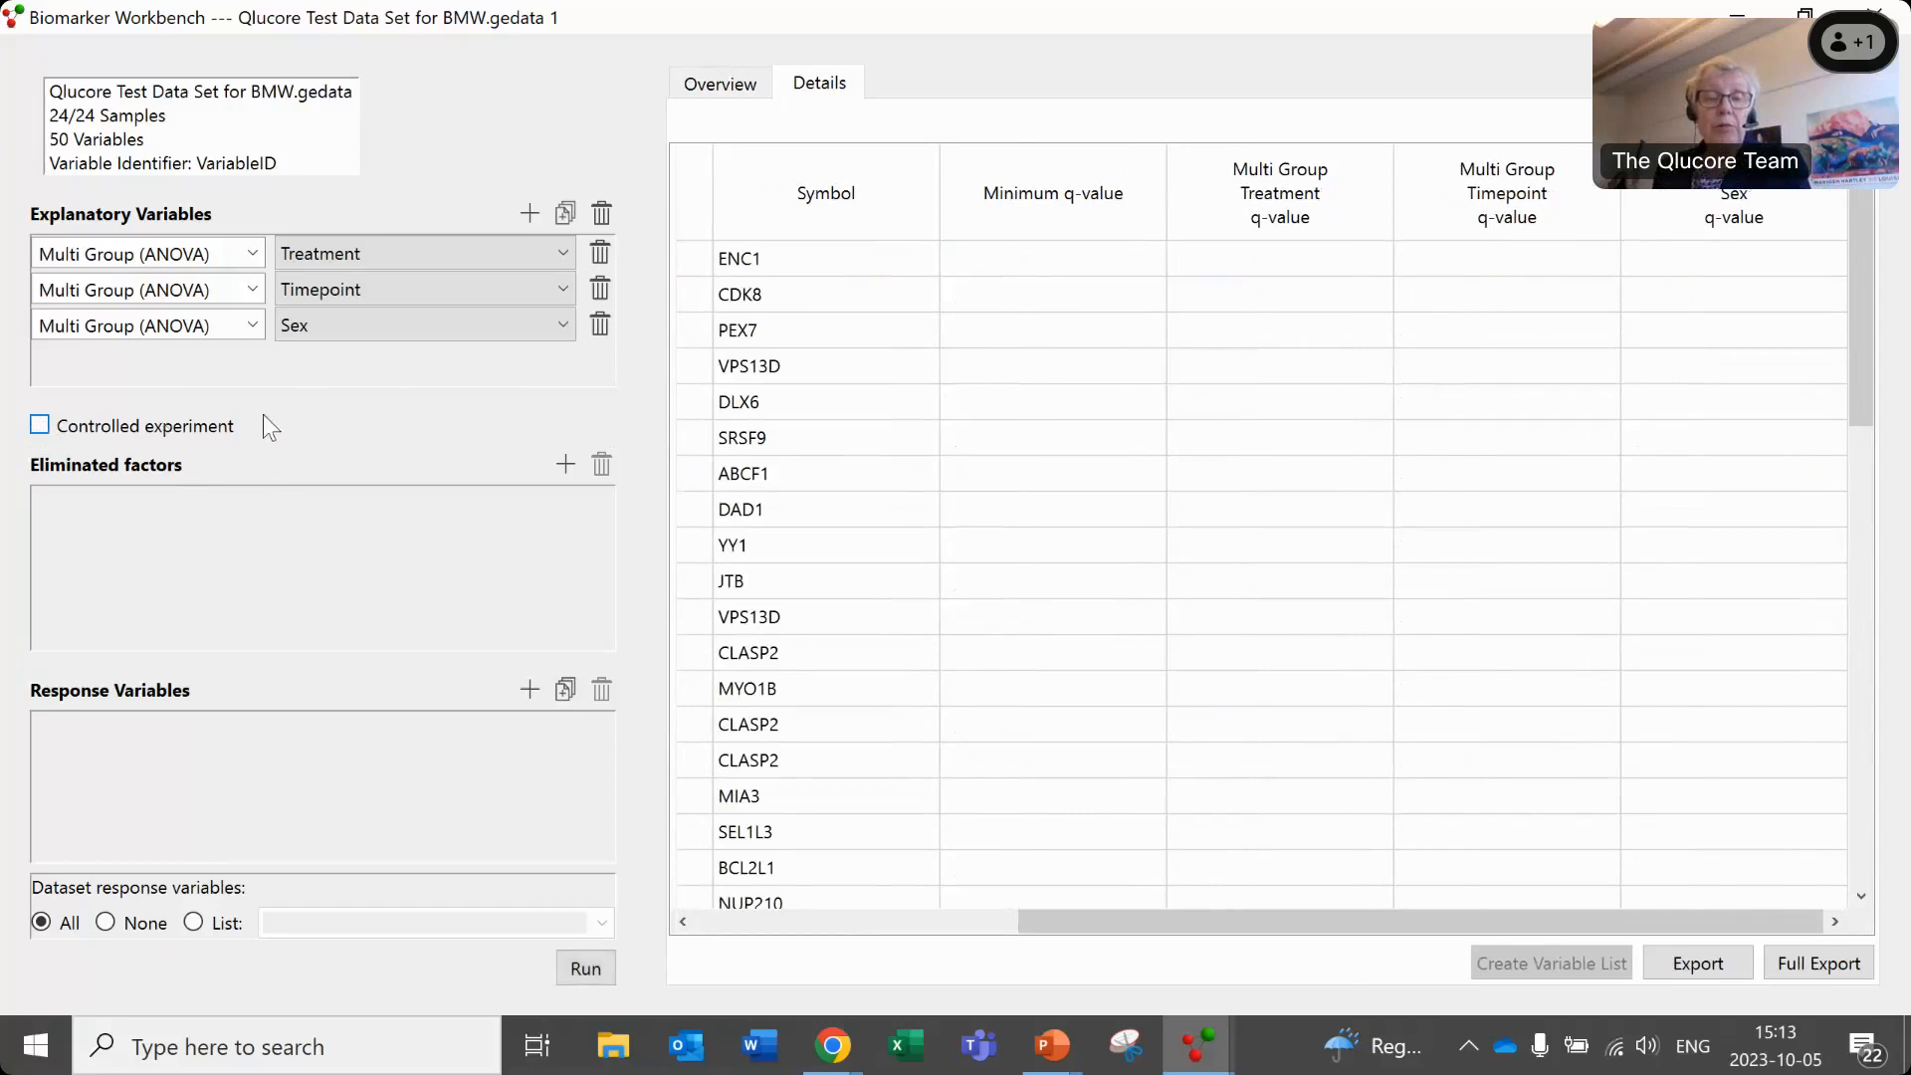
{"action": "left_click", "coordinate": [506, 321]}
{"action": "left_click", "coordinate": [599, 324]}
{"action": "left_click", "coordinate": [600, 325]}
{"action": "left_click", "coordinate": [600, 291]}
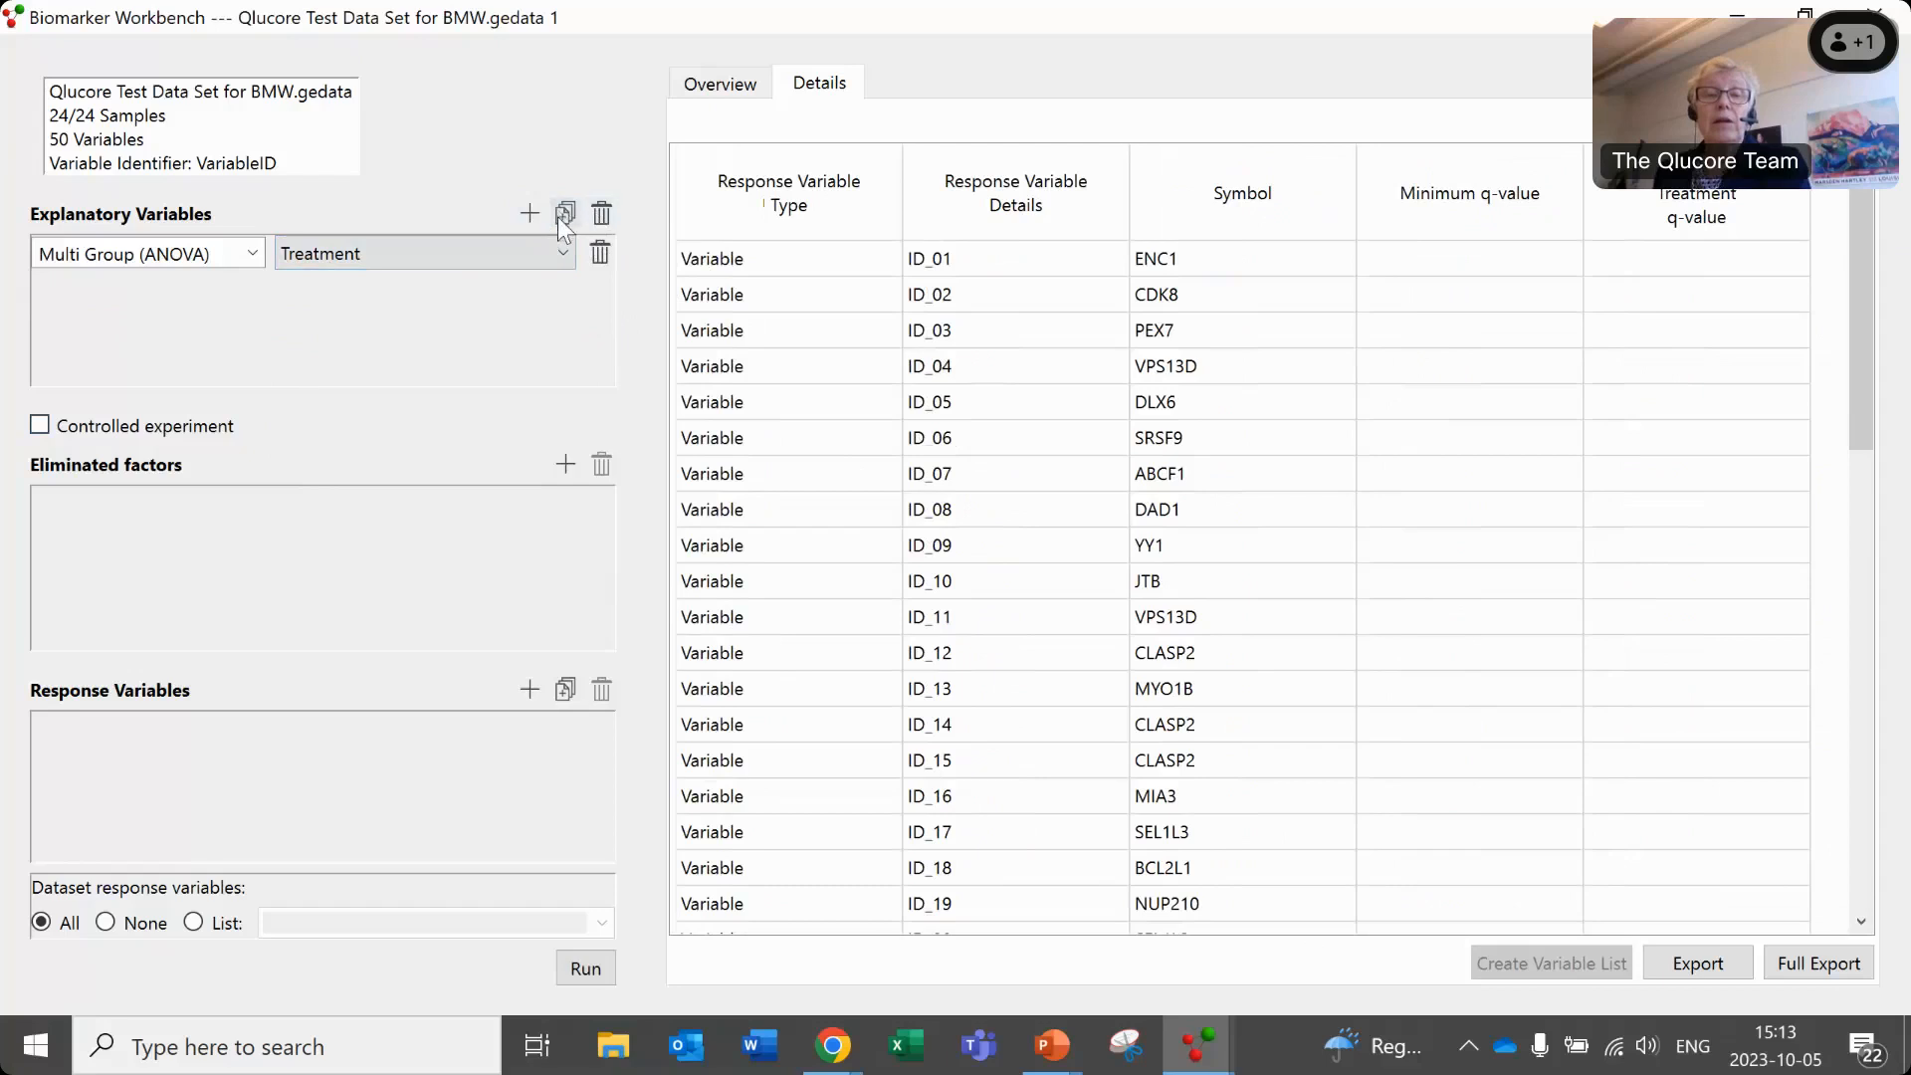
- Enable Tukey's range test and Fold Change as post-hoc analyses for Treatment and run the analysis
{"action": "left_click", "coordinate": [560, 253]}
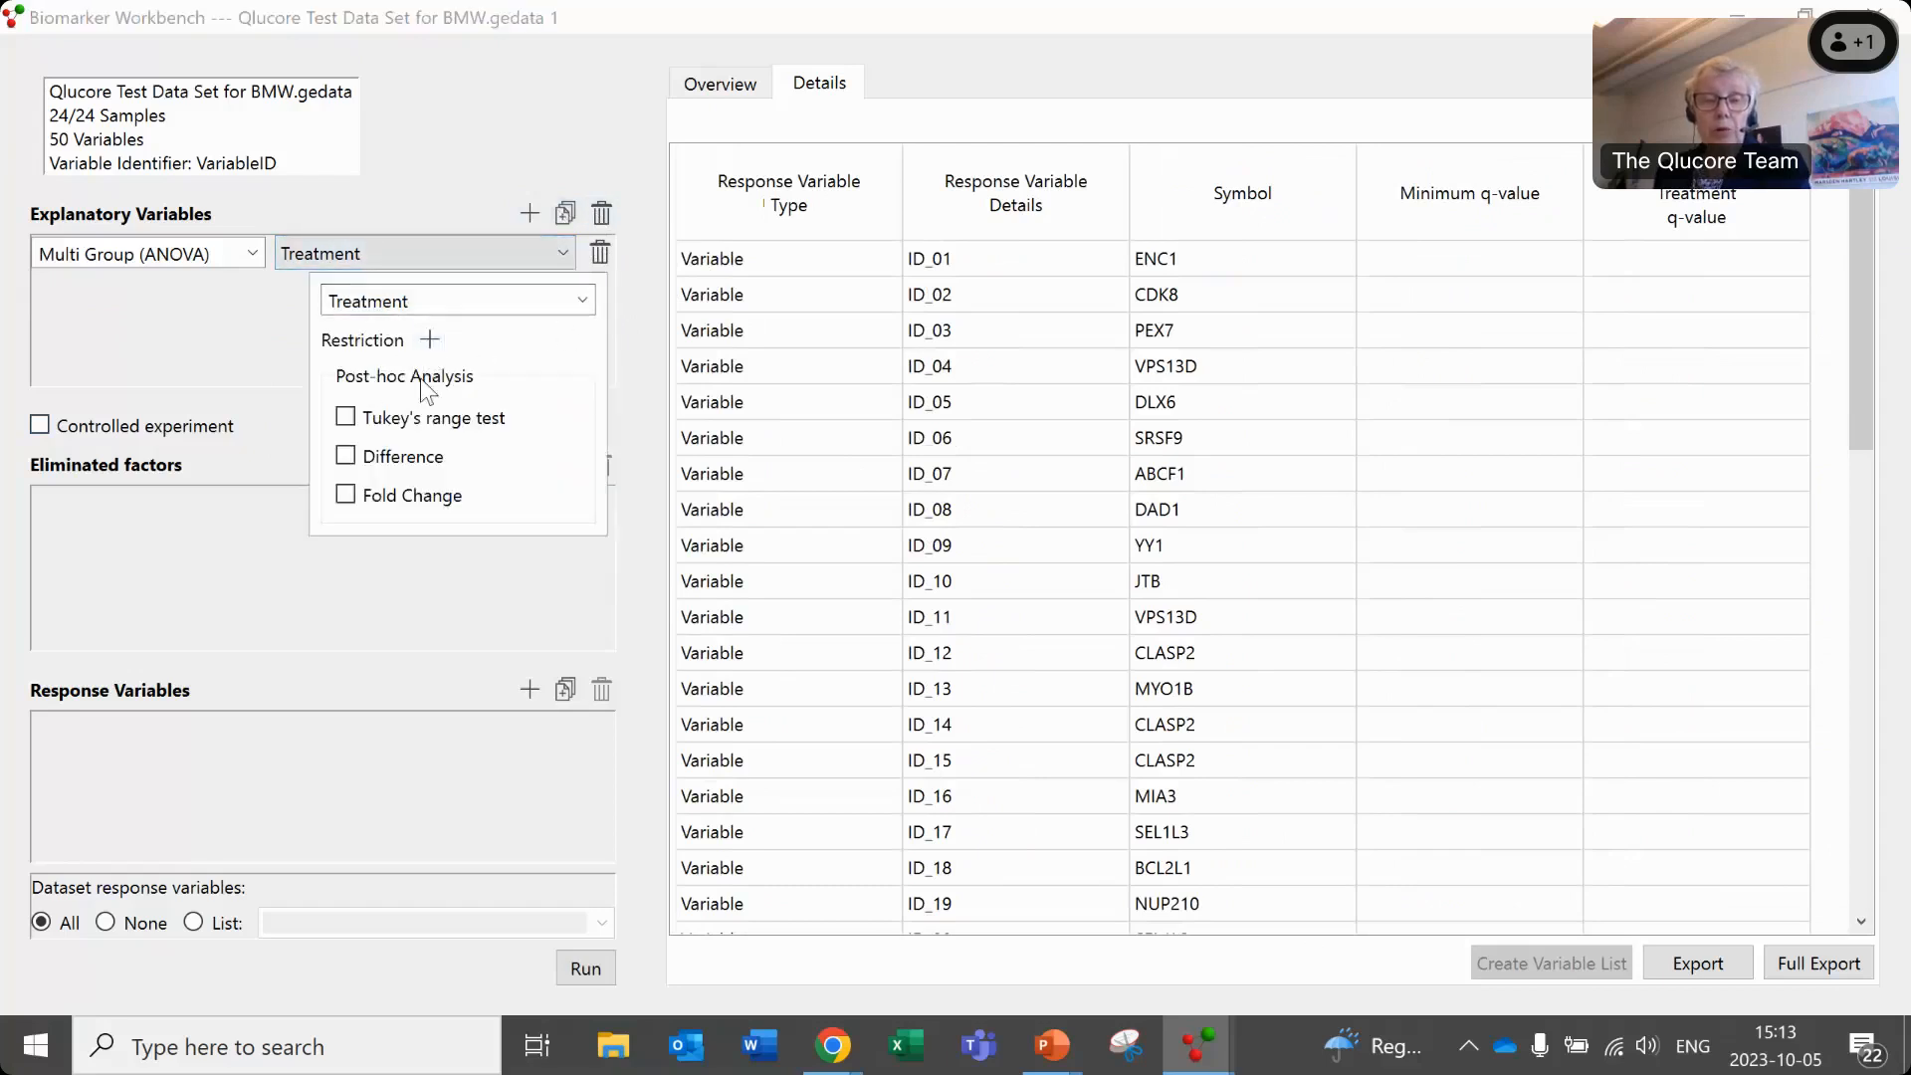
{"action": "left_click", "coordinate": [346, 419]}
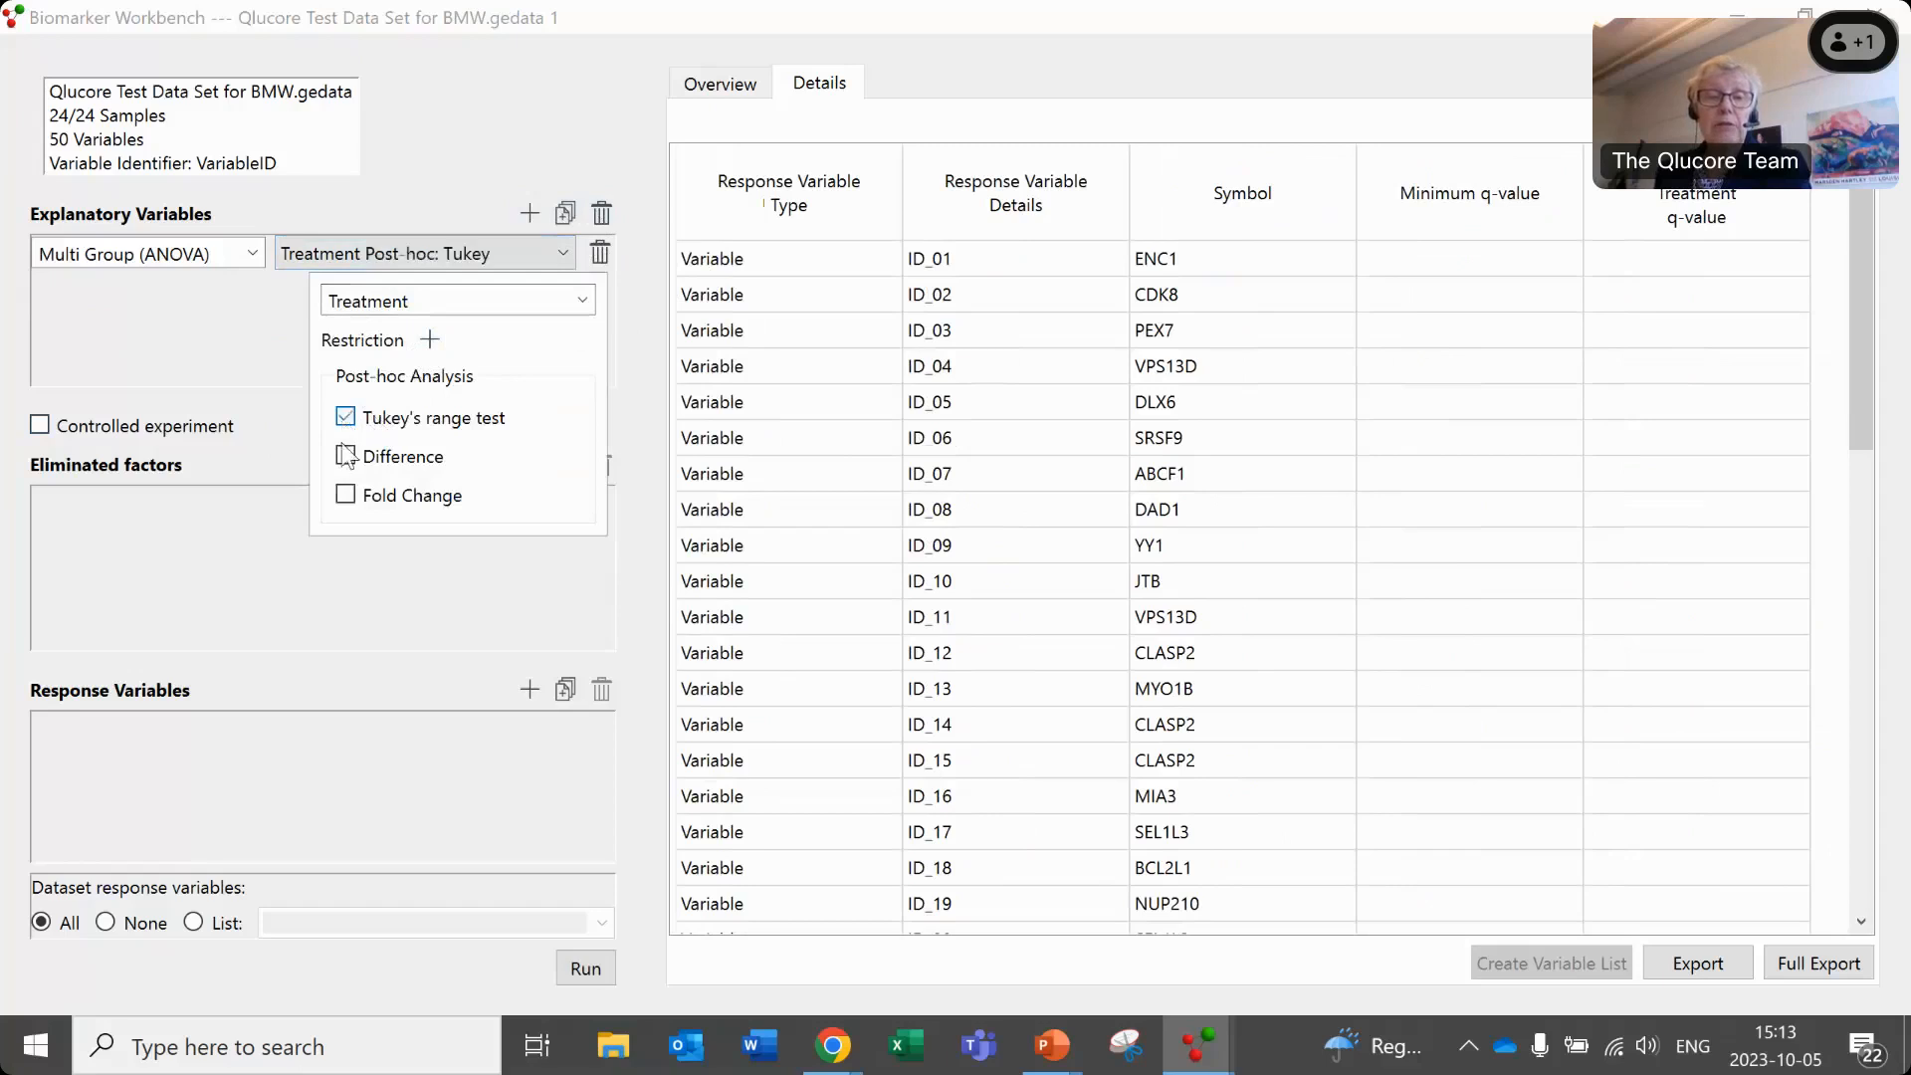
{"action": "left_click", "coordinate": [345, 495]}
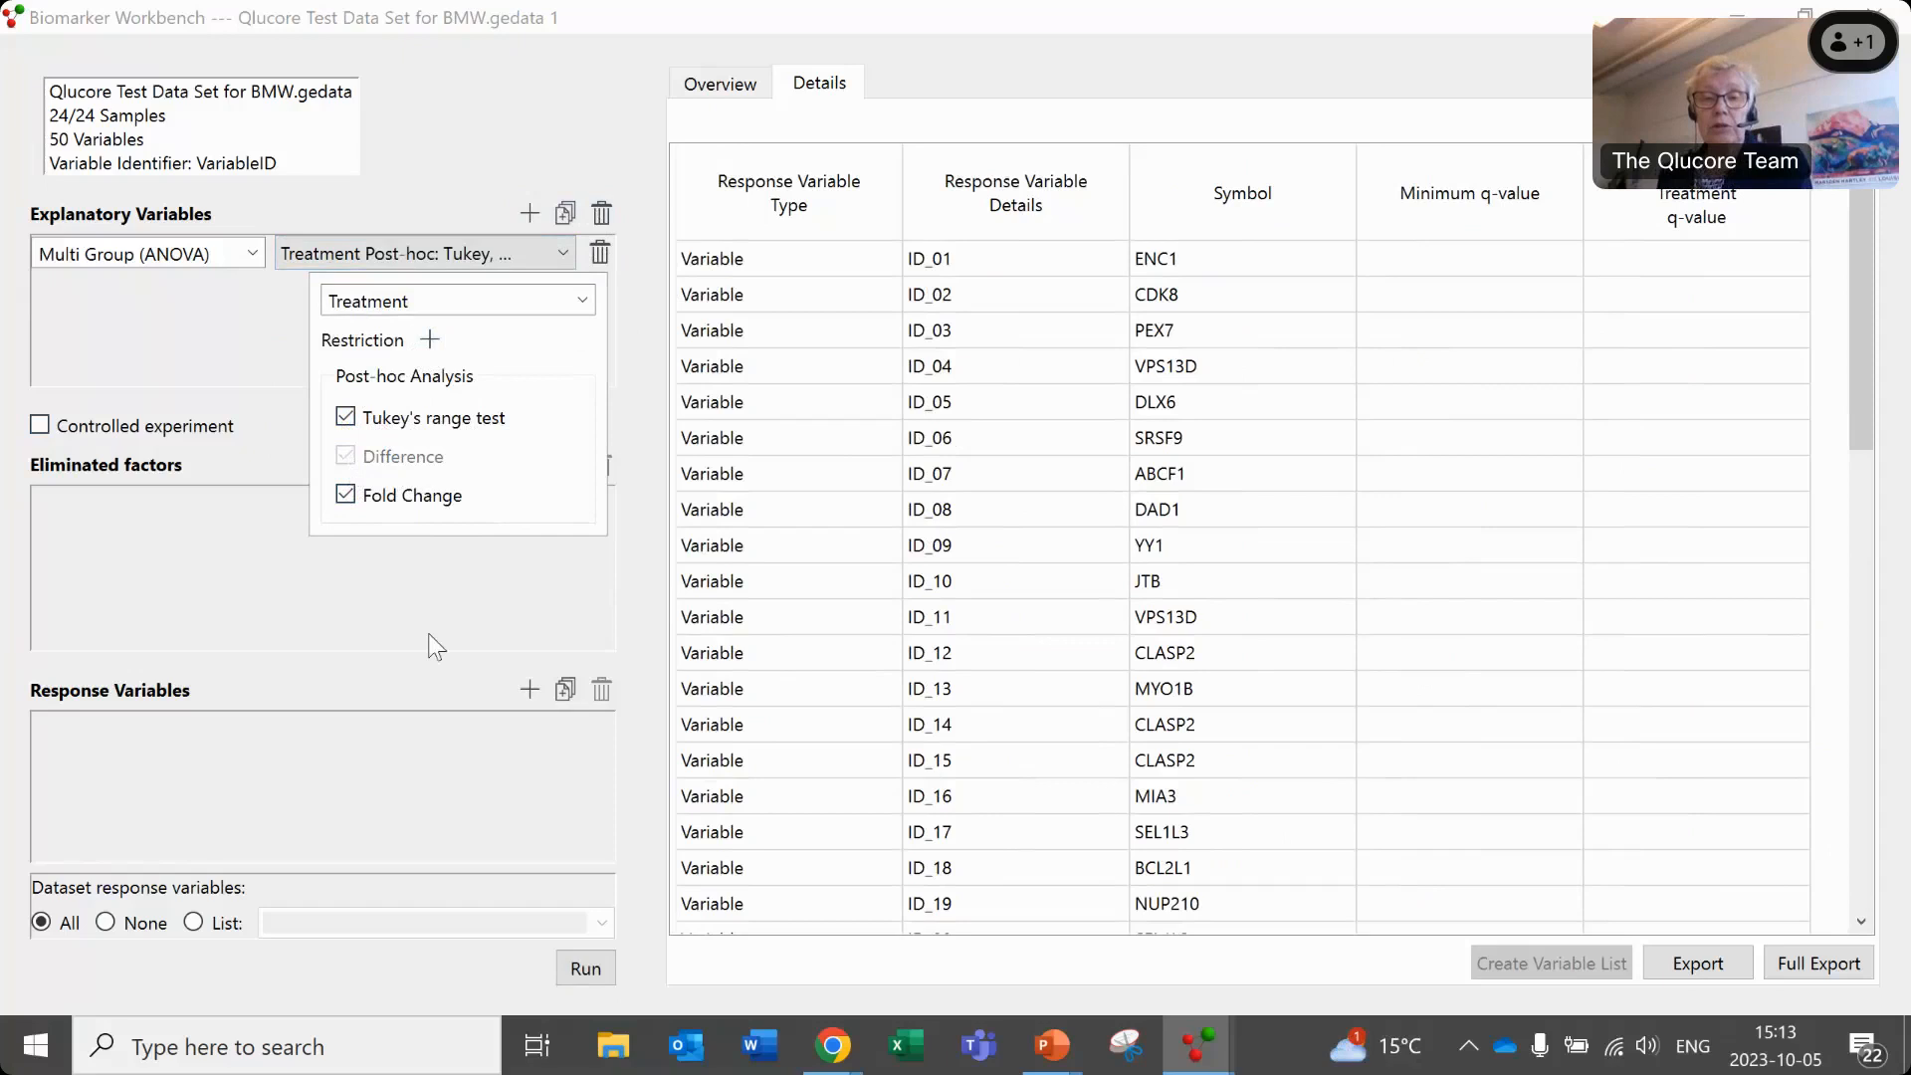
{"action": "left_click", "coordinate": [581, 964]}
{"action": "left_click", "coordinate": [583, 969]}
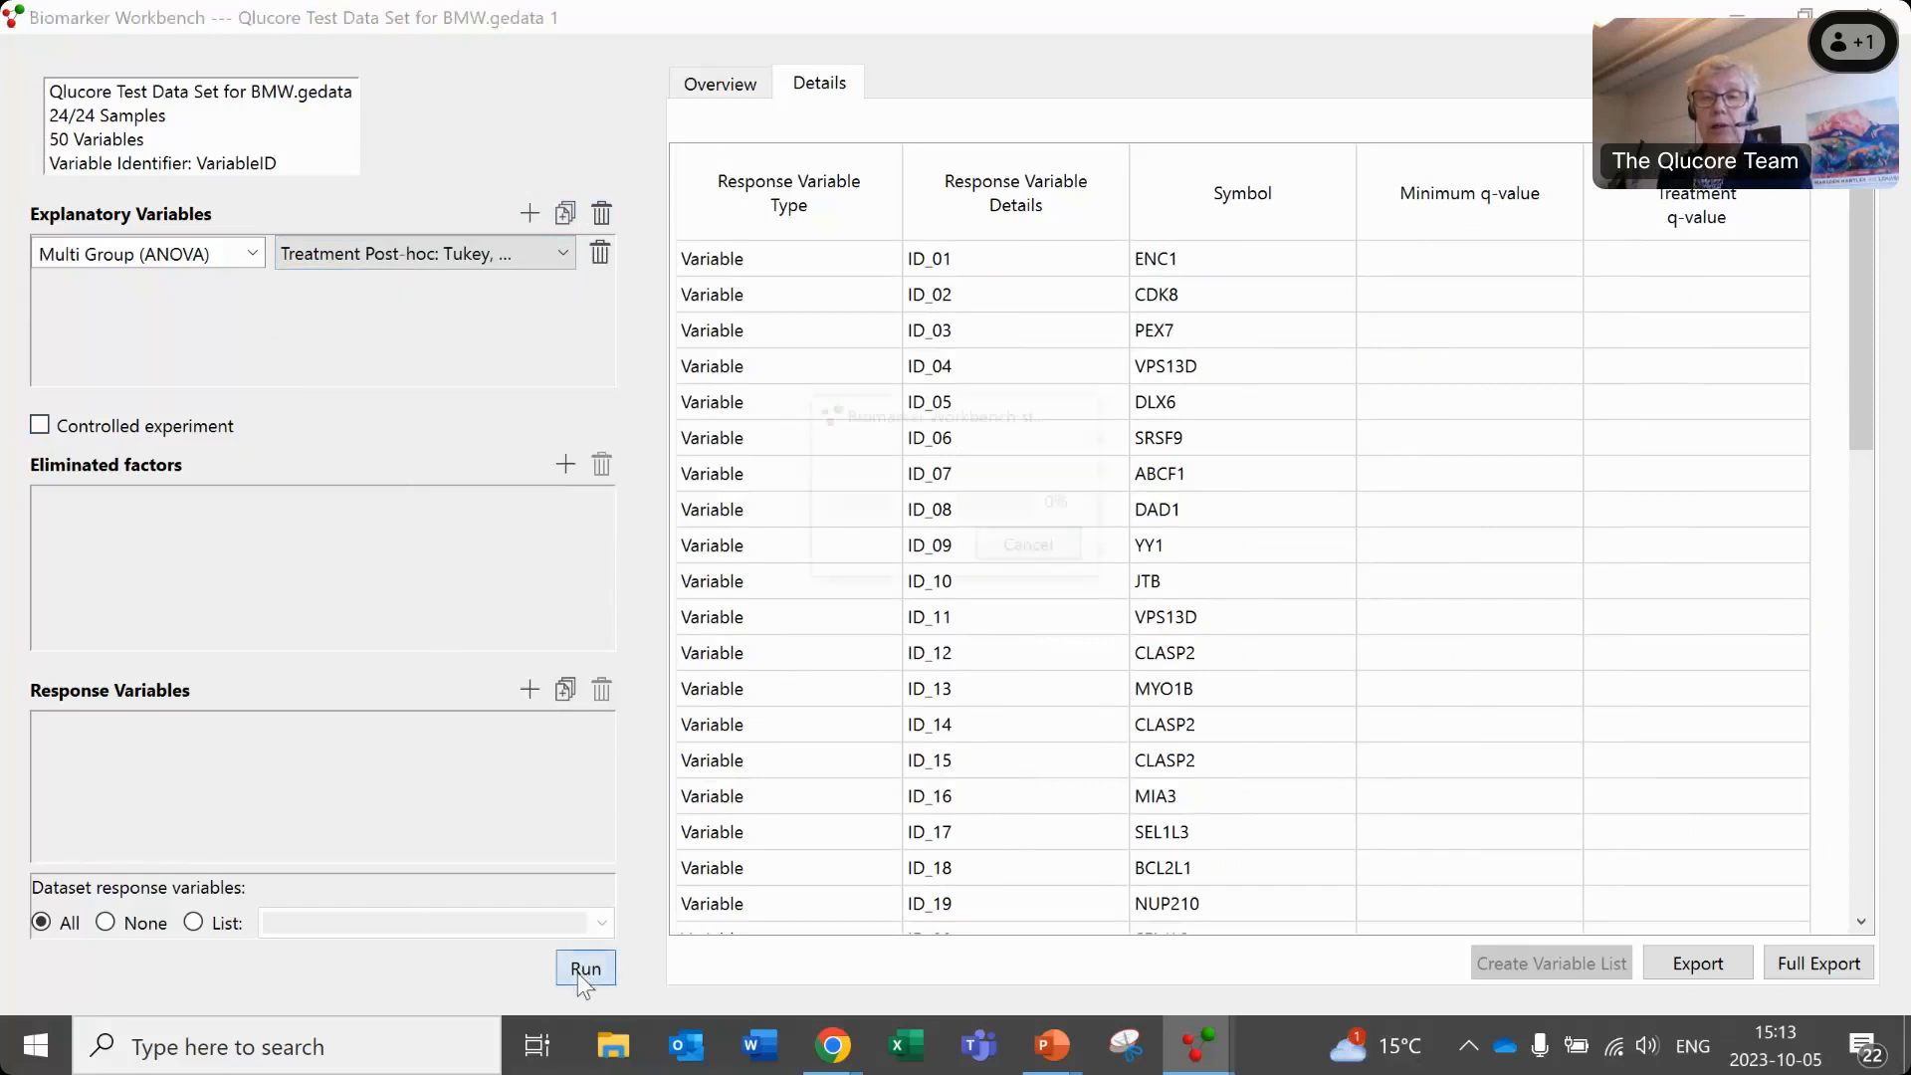
- Sort the detailed results by the Drug 1/Drug 2 fold change in ascending order and review the post-hoc differences and Tukey p-values
{"action": "left_click_drag", "start_coordinate": [1029, 914], "coordinate": [1754, 921]}
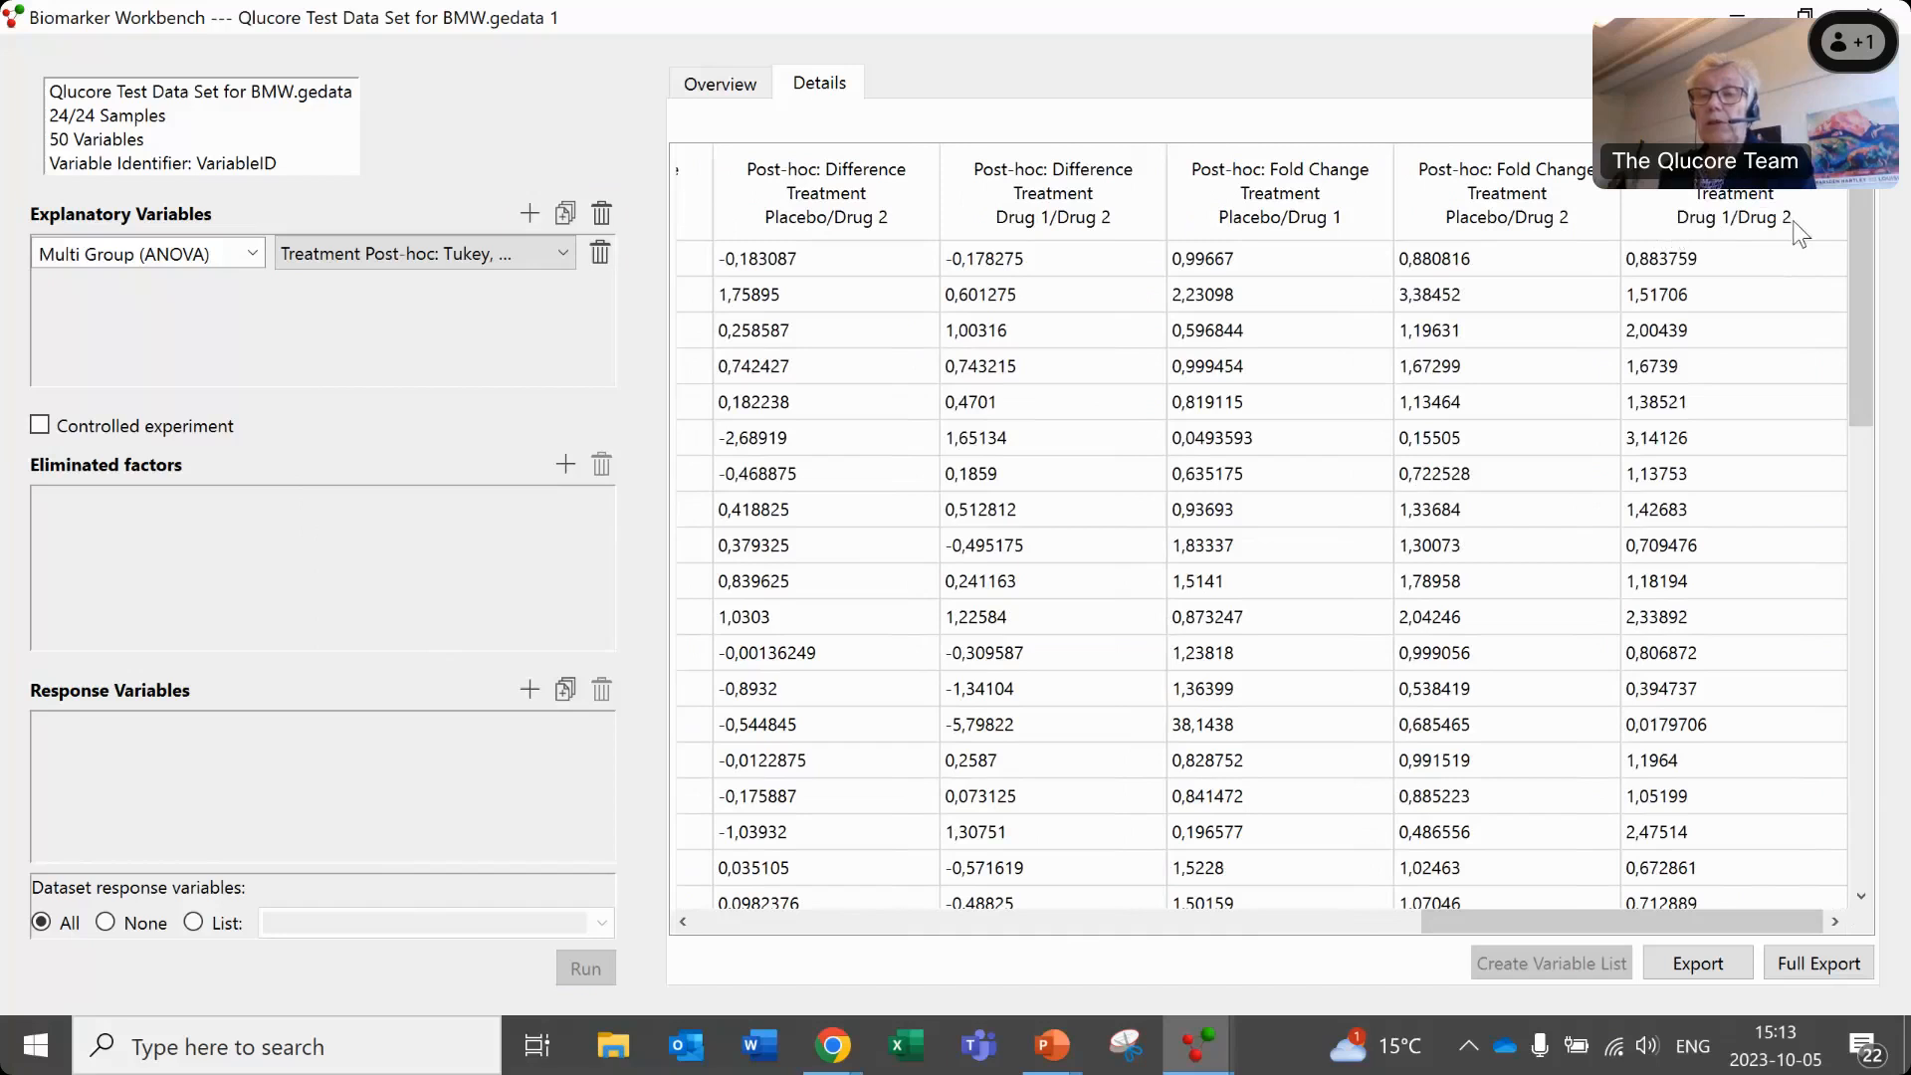
{"action": "left_click", "coordinate": [1745, 213]}
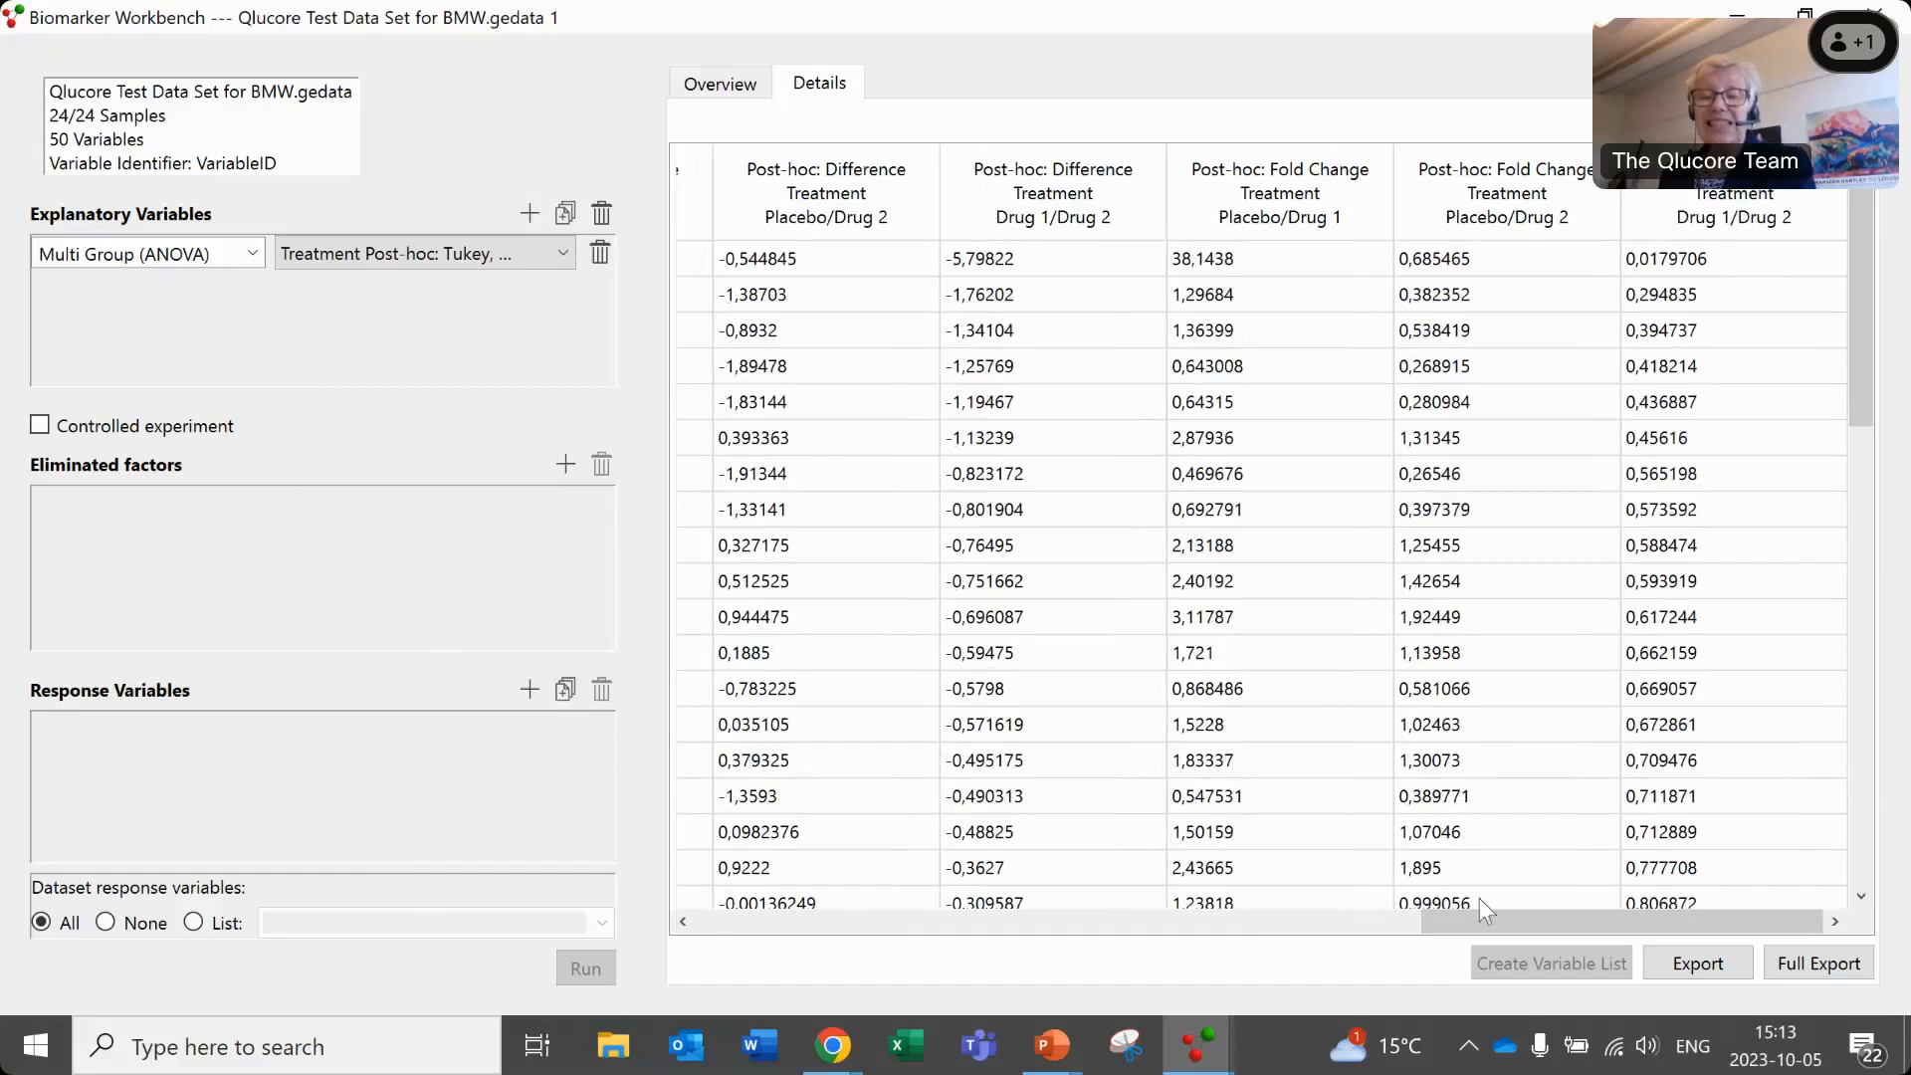
{"action": "left_click_drag", "start_coordinate": [1429, 923], "coordinate": [1341, 916]}
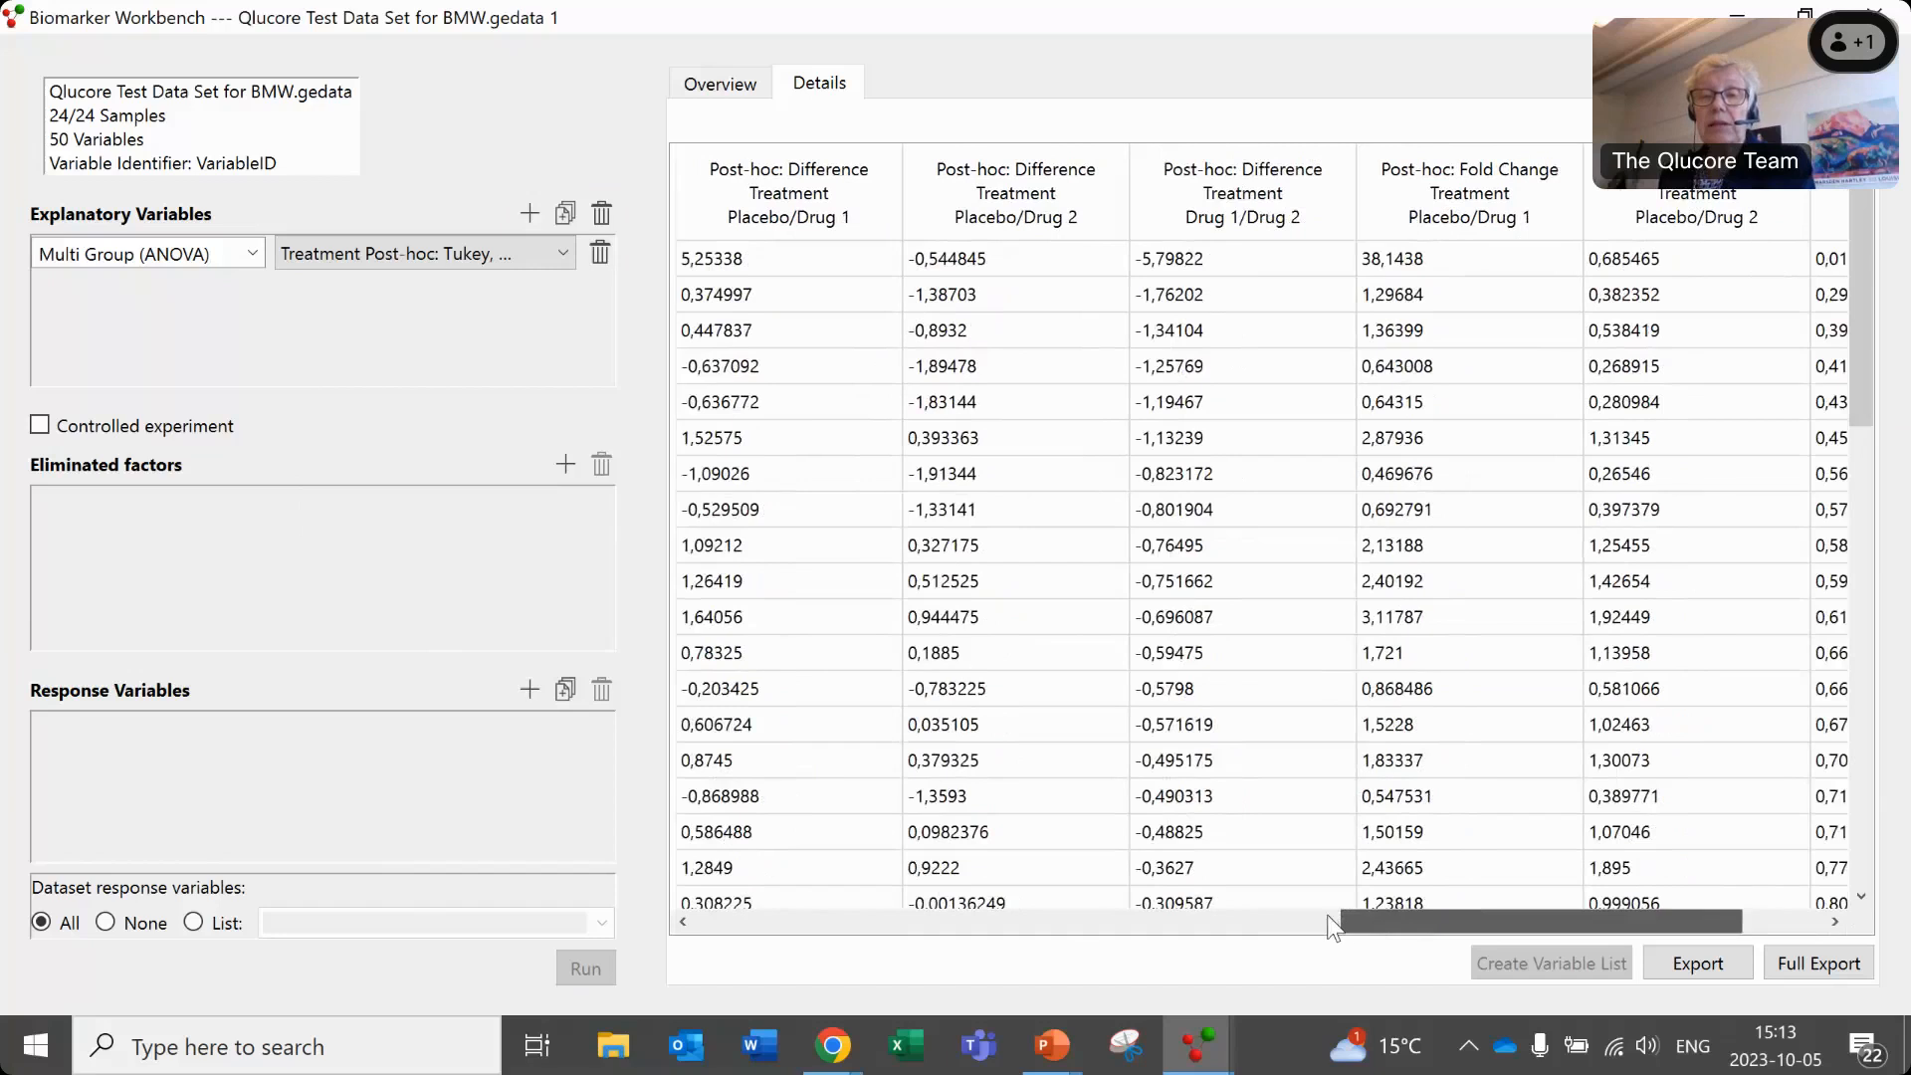
{"action": "left_click", "coordinate": [1310, 916]}
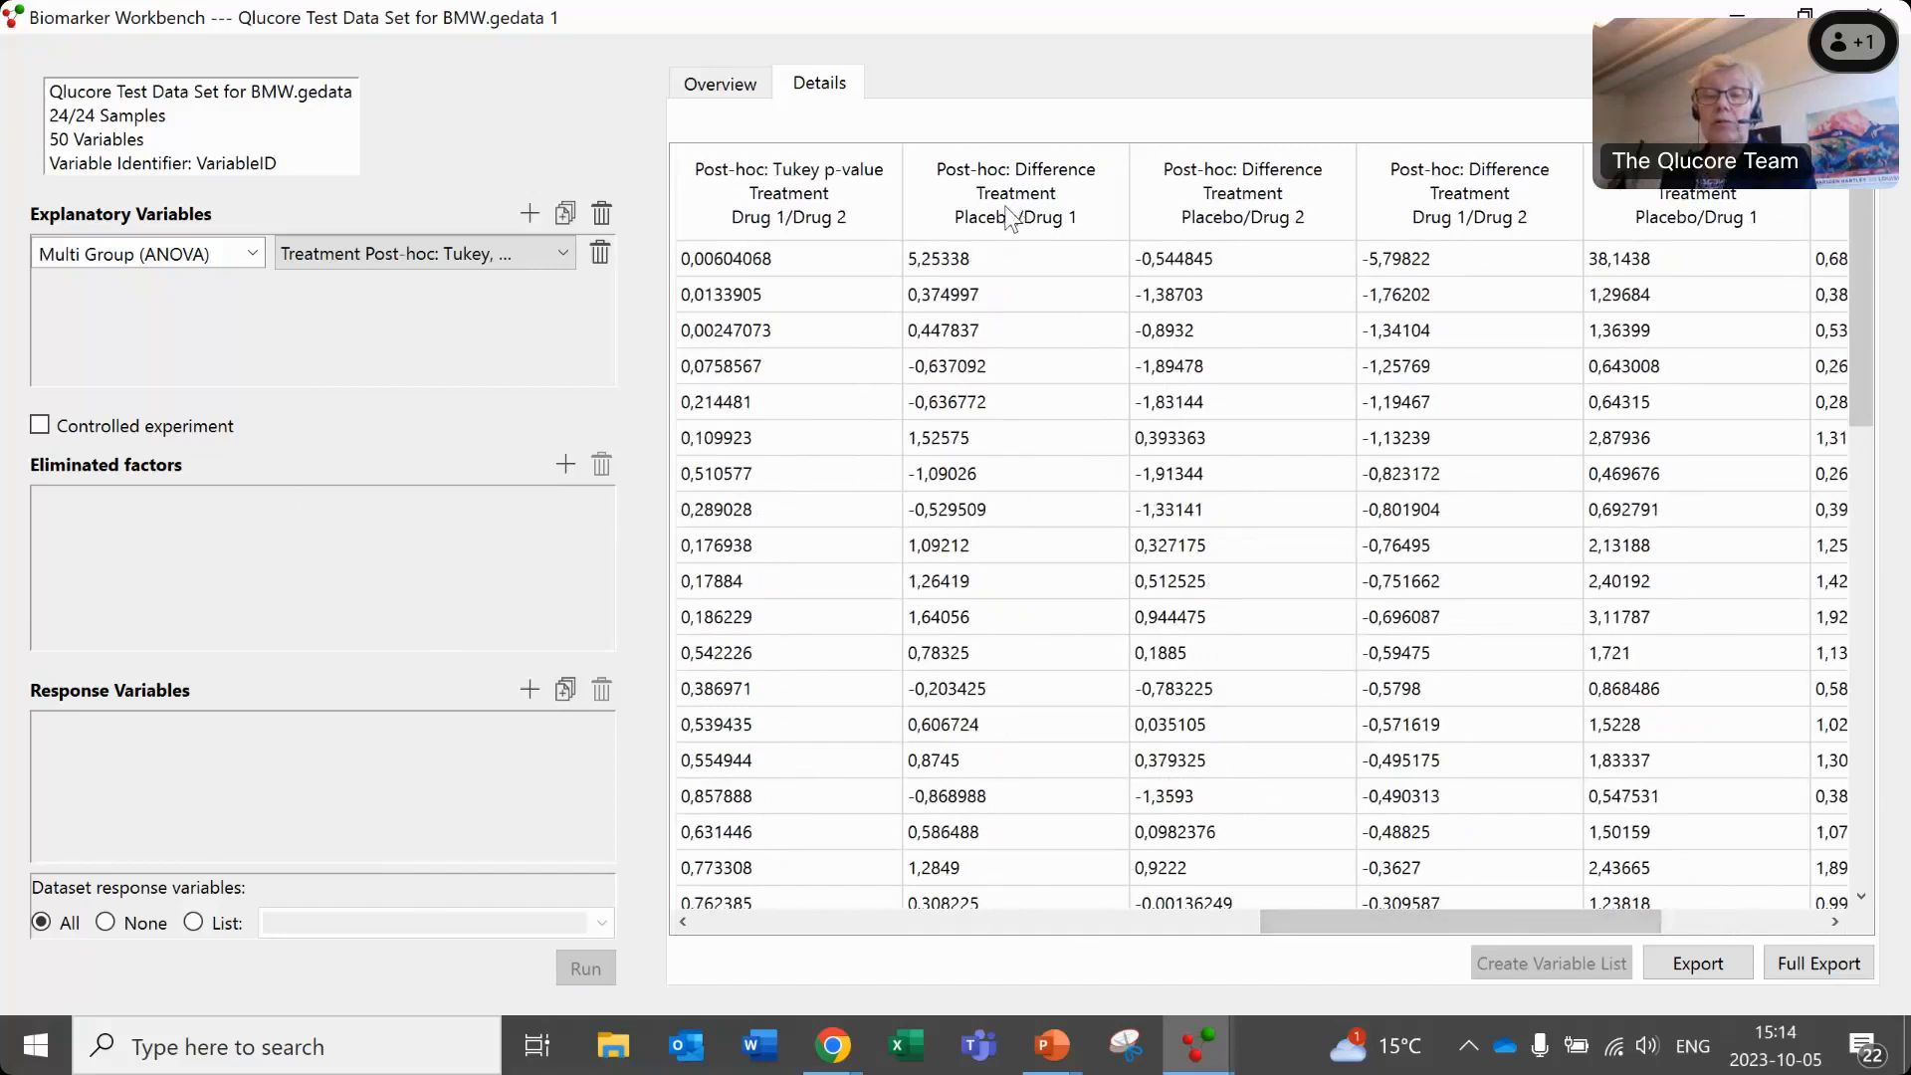
{"action": "left_click_drag", "start_coordinate": [1314, 924], "coordinate": [1145, 910]}
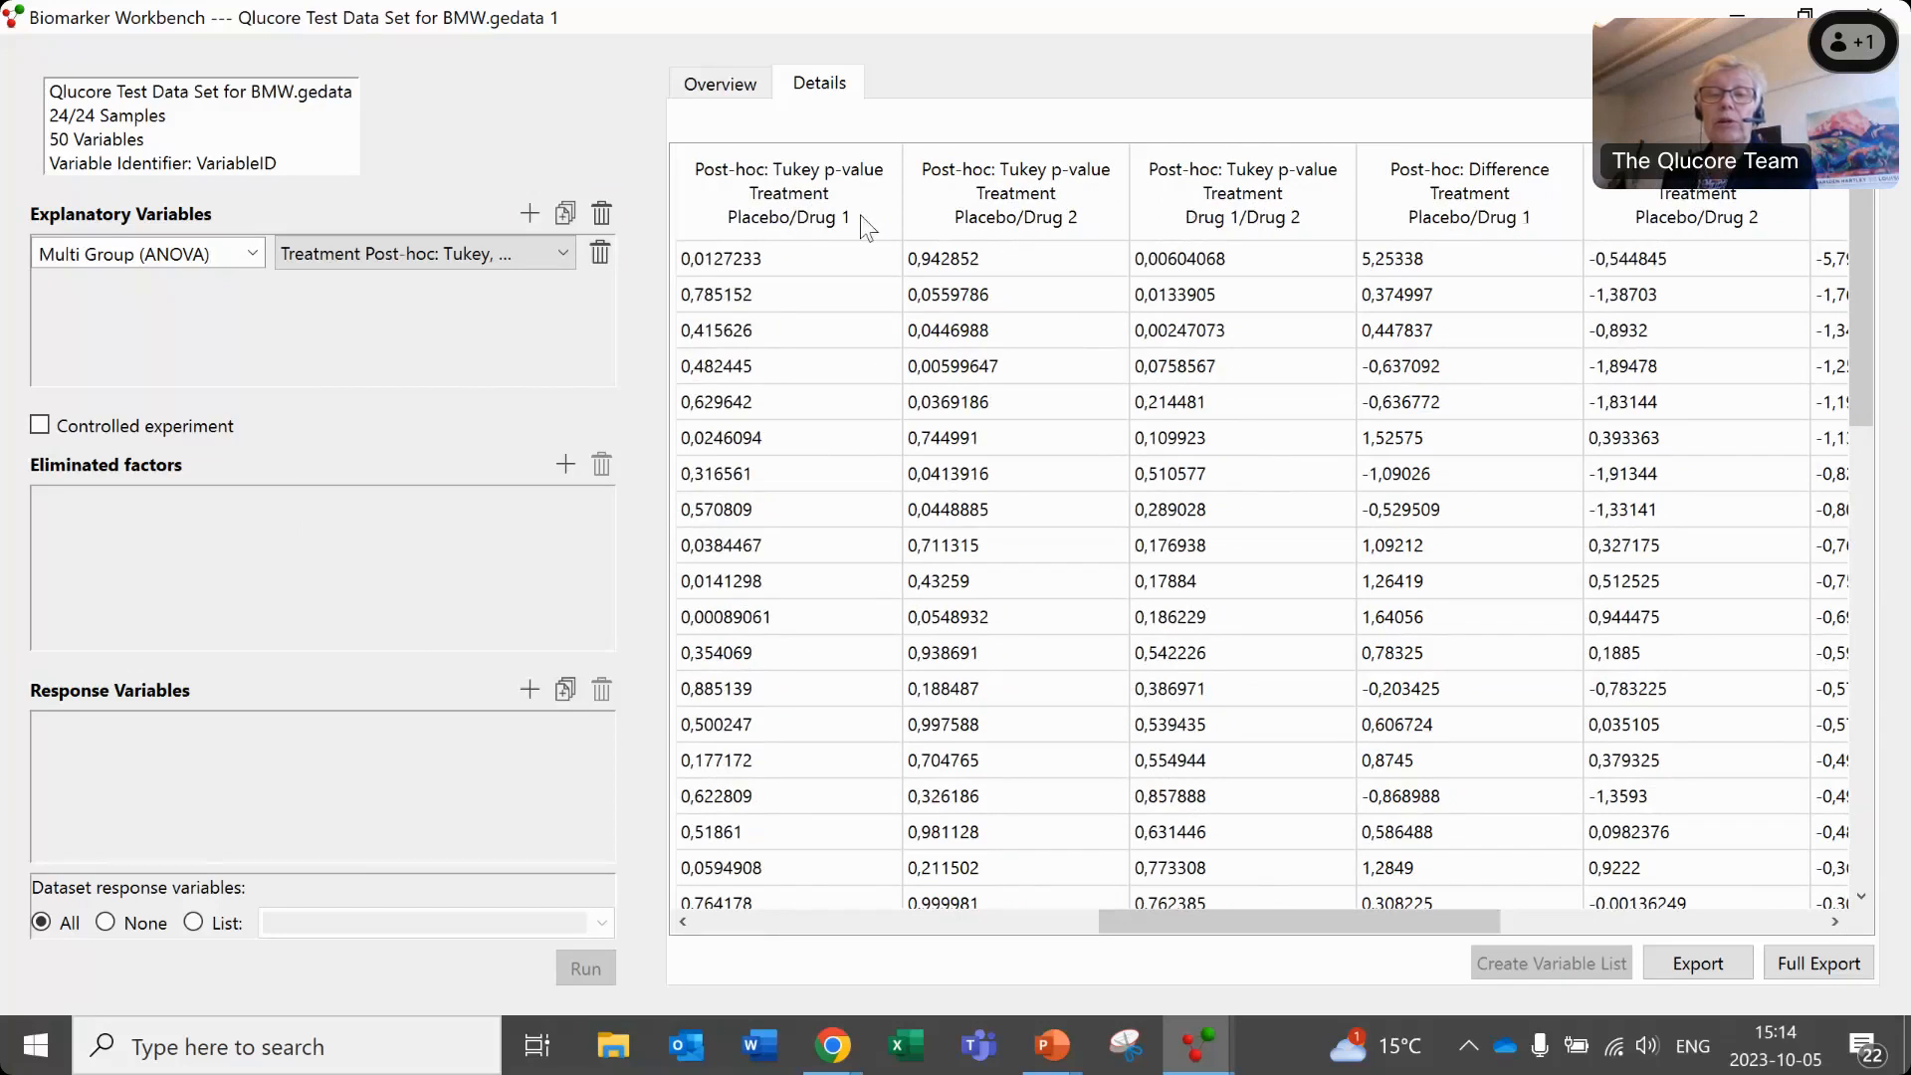
{"action": "left_click_drag", "start_coordinate": [1179, 917], "coordinate": [1101, 917]}
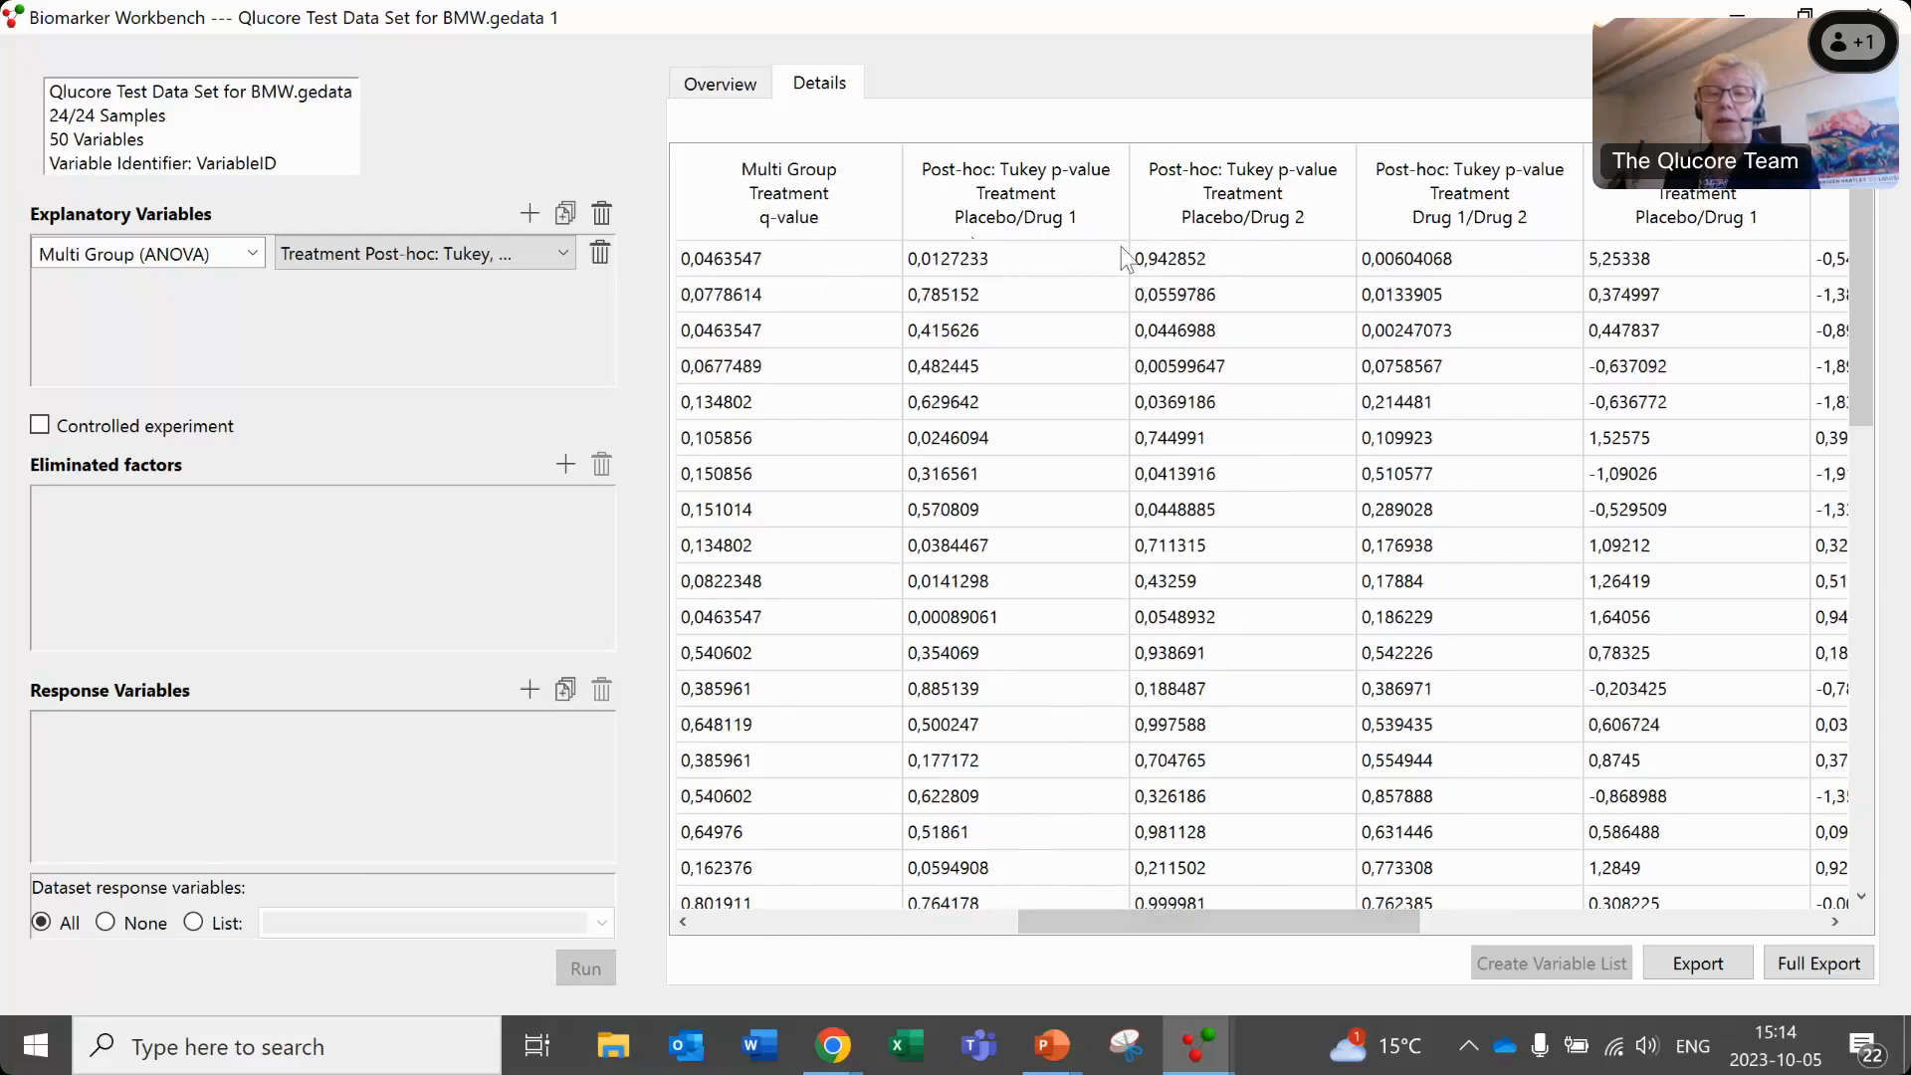
- Open the export of the detailed results, check the available file types and cancel without saving
{"action": "left_click", "coordinate": [1161, 255]}
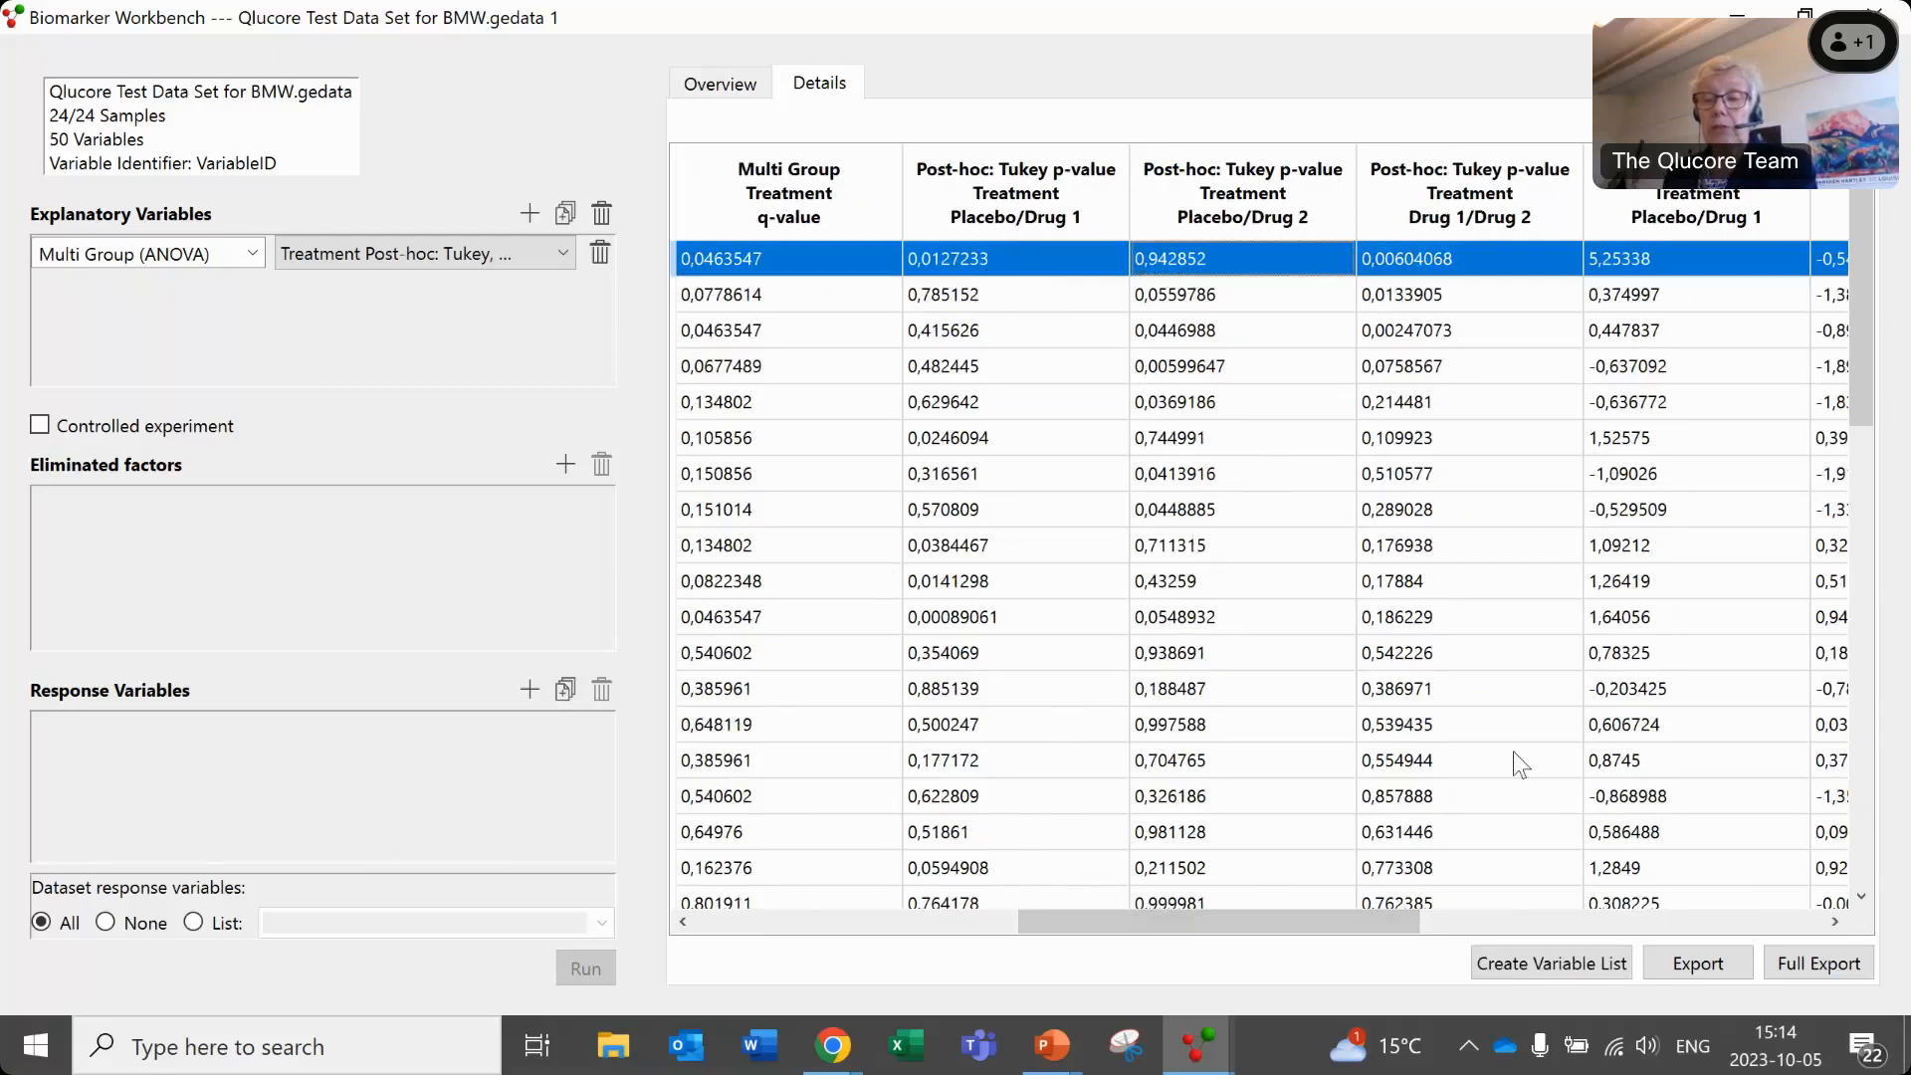
{"action": "left_click", "coordinate": [1717, 963]}
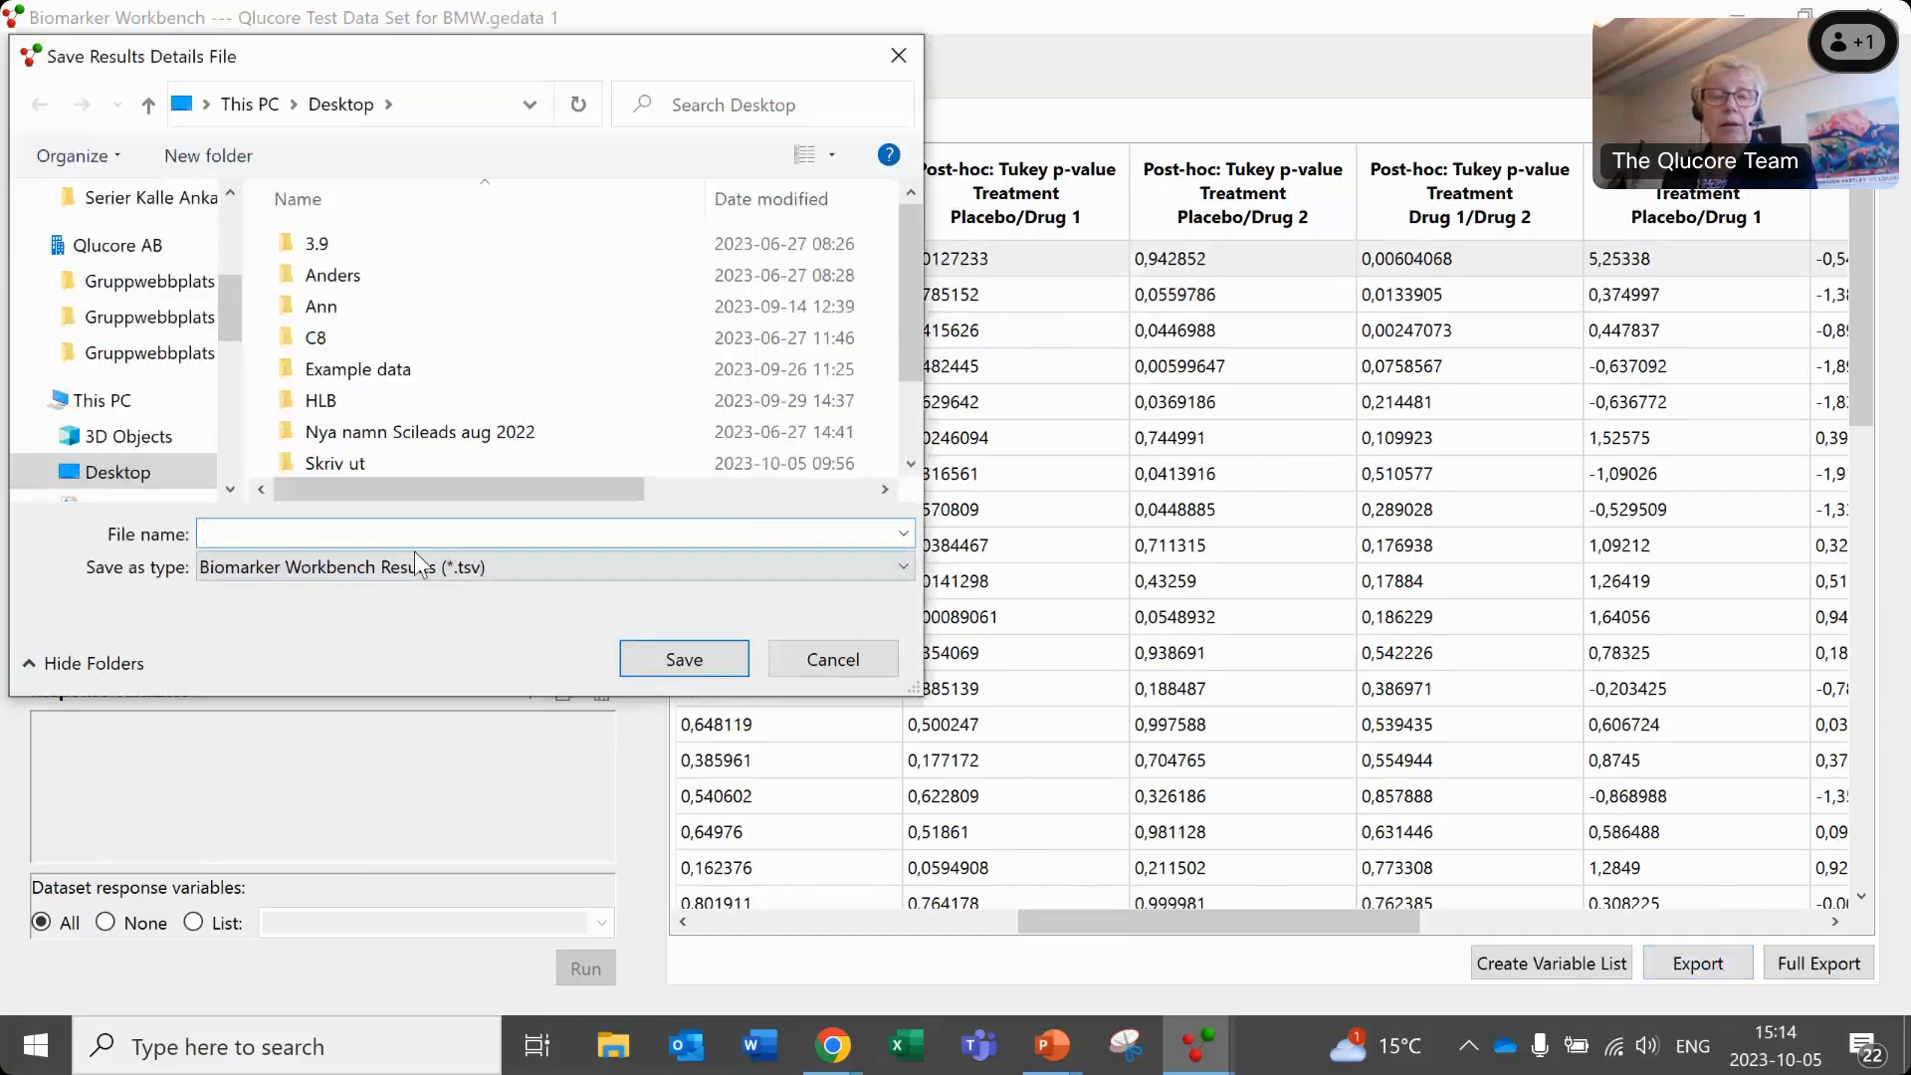
{"action": "left_click", "coordinate": [475, 567]}
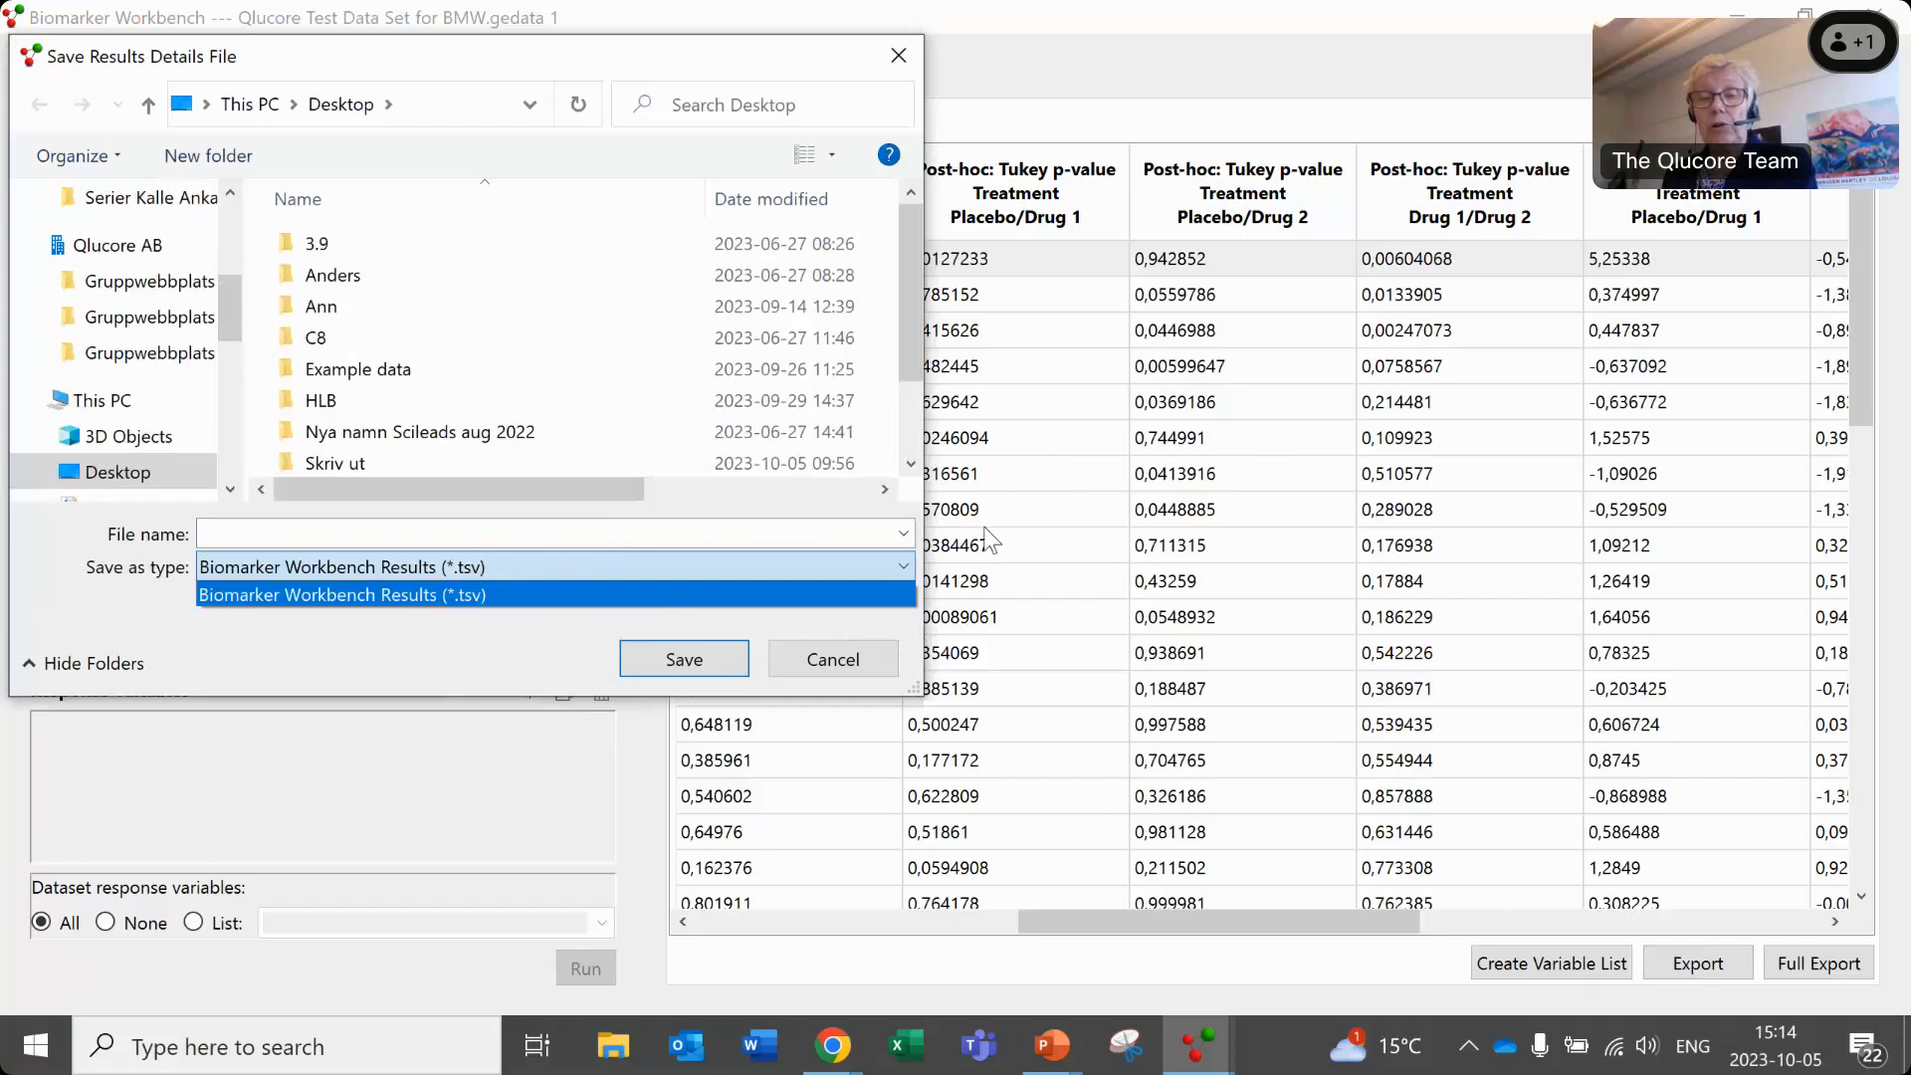
{"action": "left_click", "coordinate": [896, 60]}
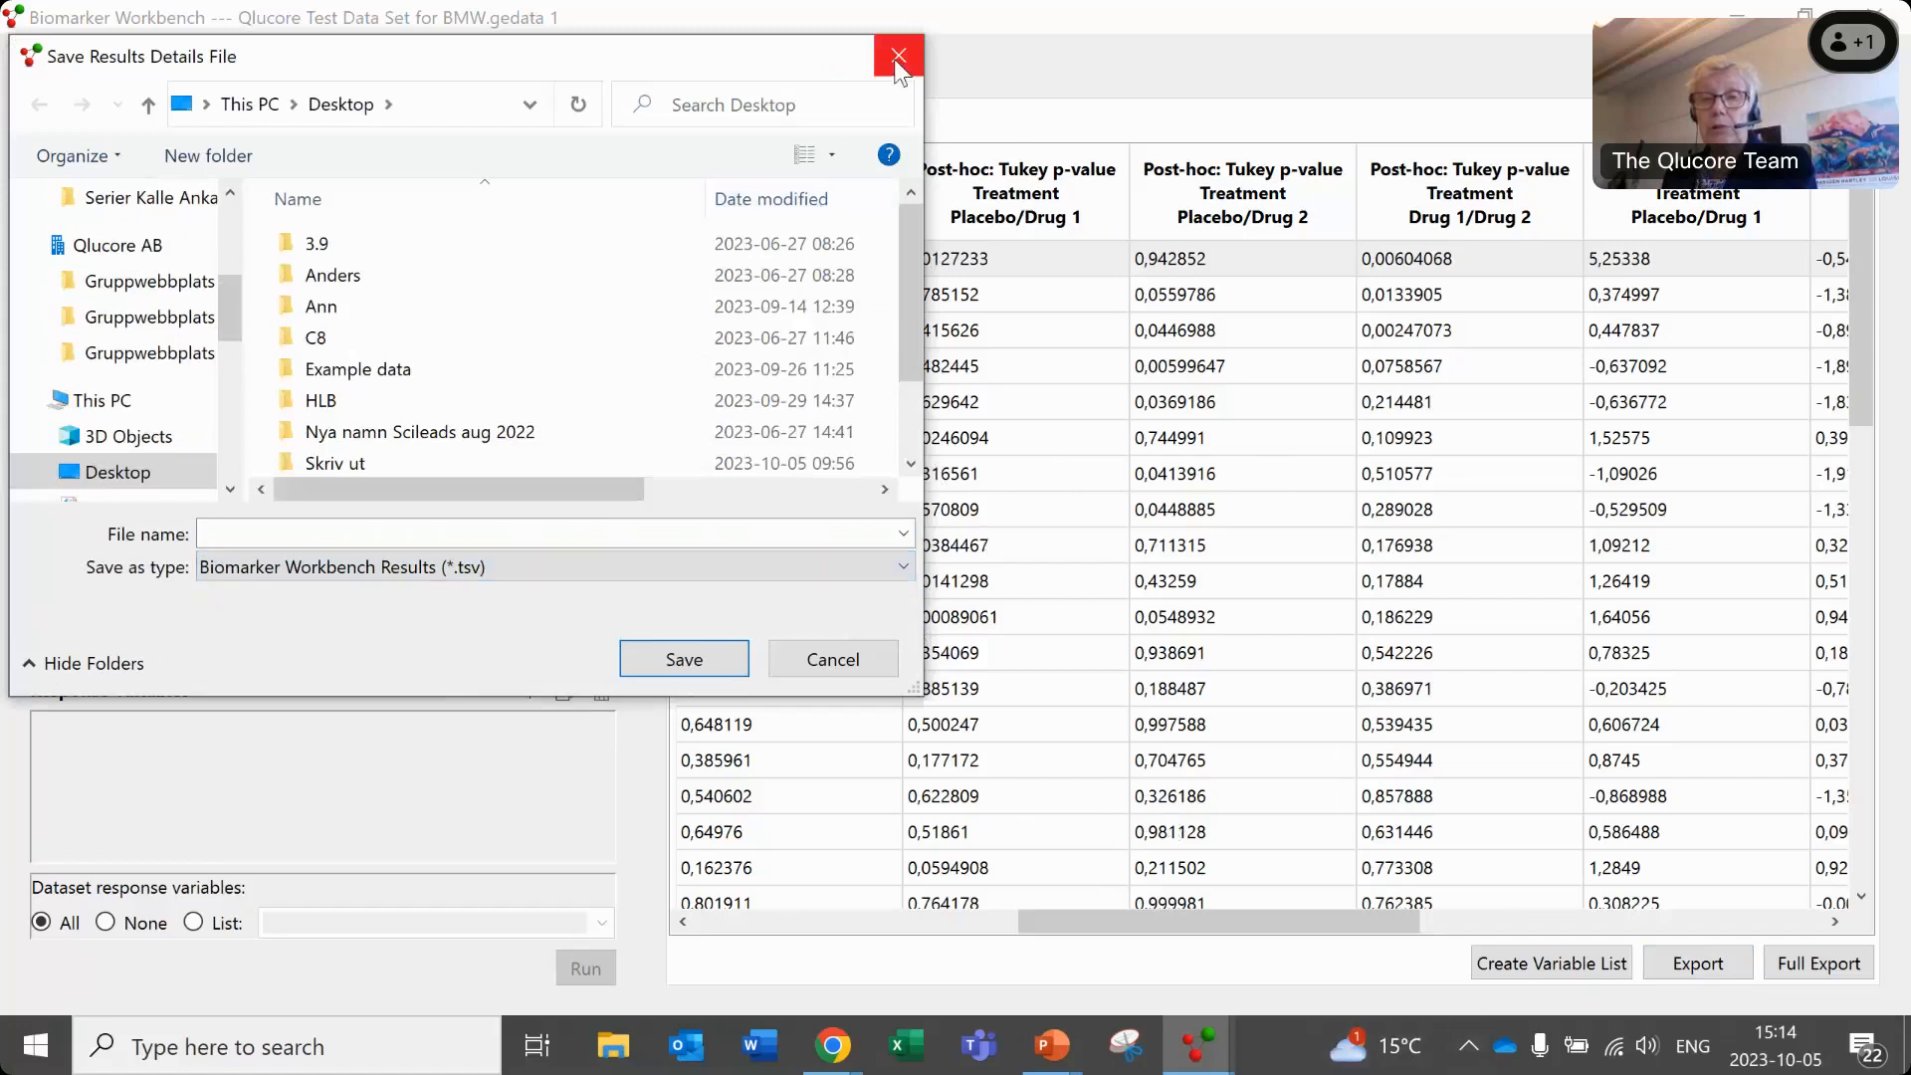
{"action": "left_click", "coordinate": [832, 659]}
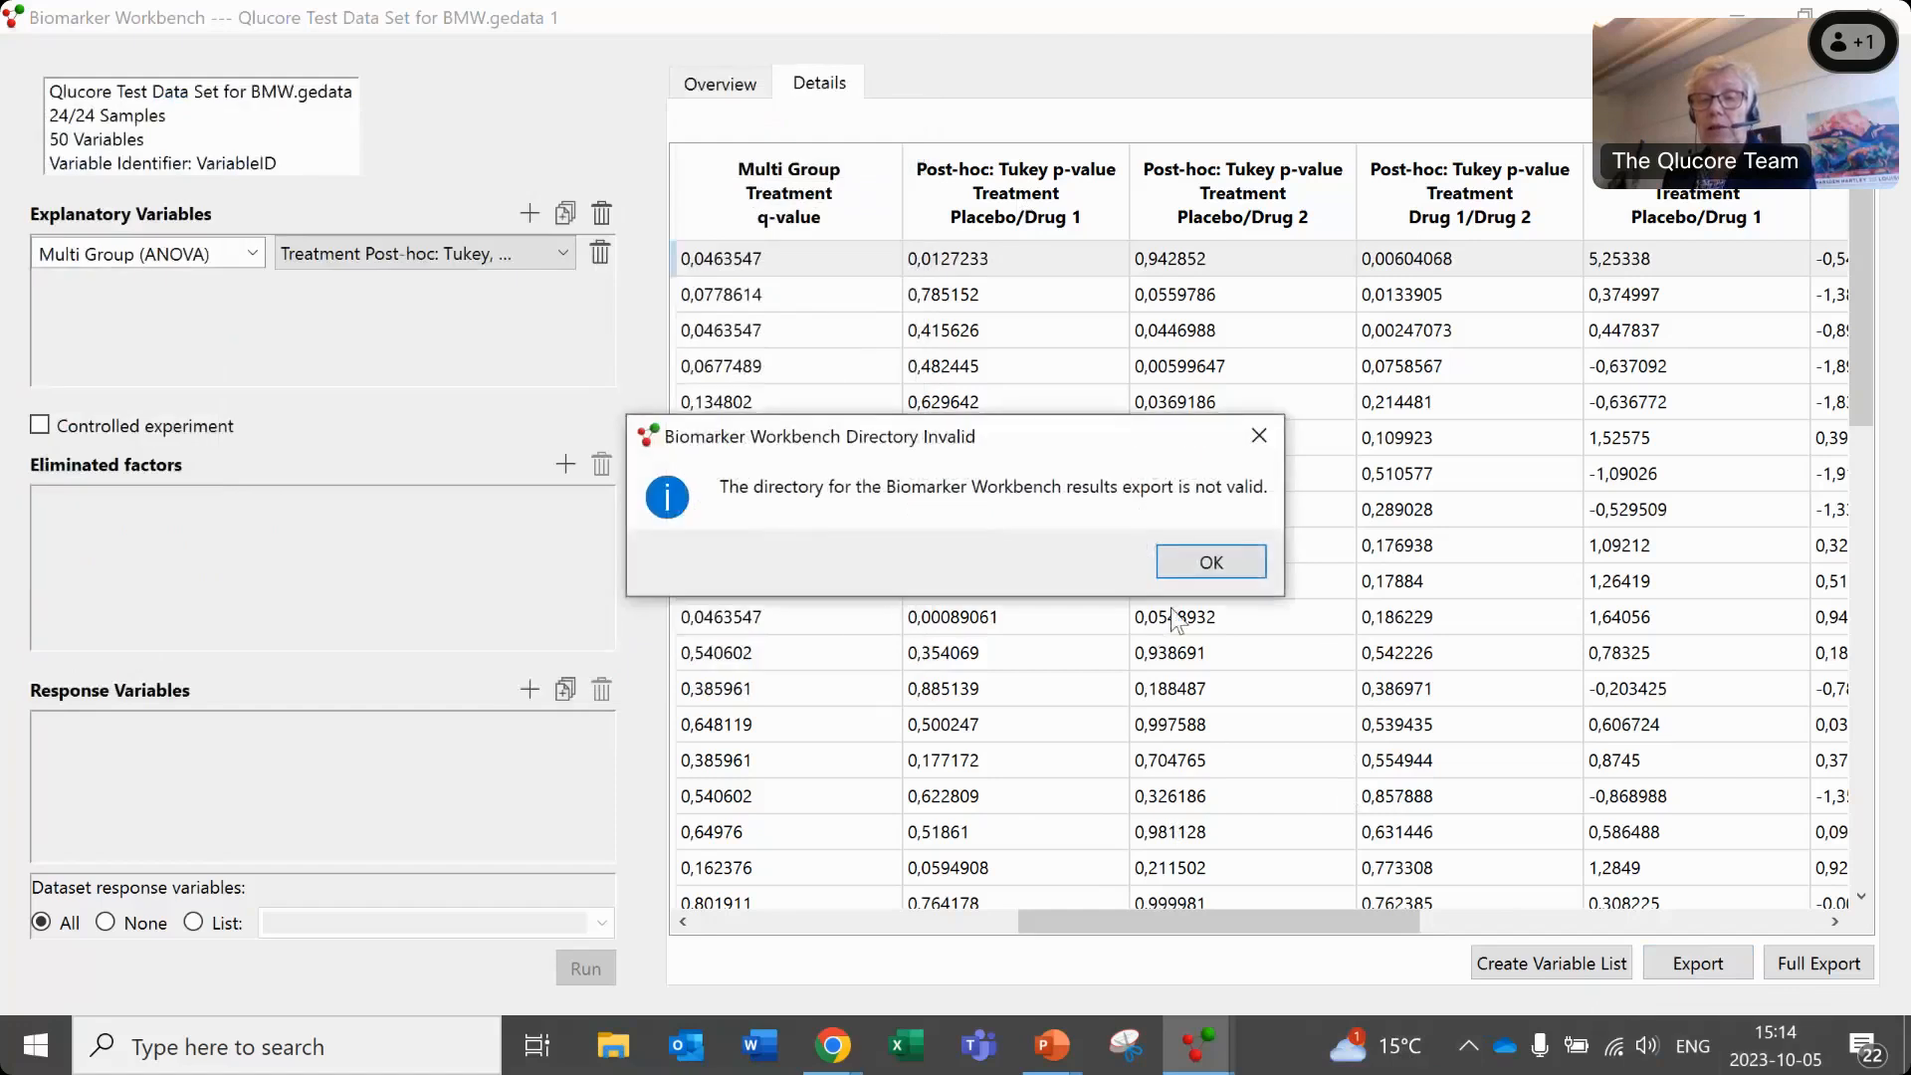
{"action": "left_click", "coordinate": [1210, 562]}
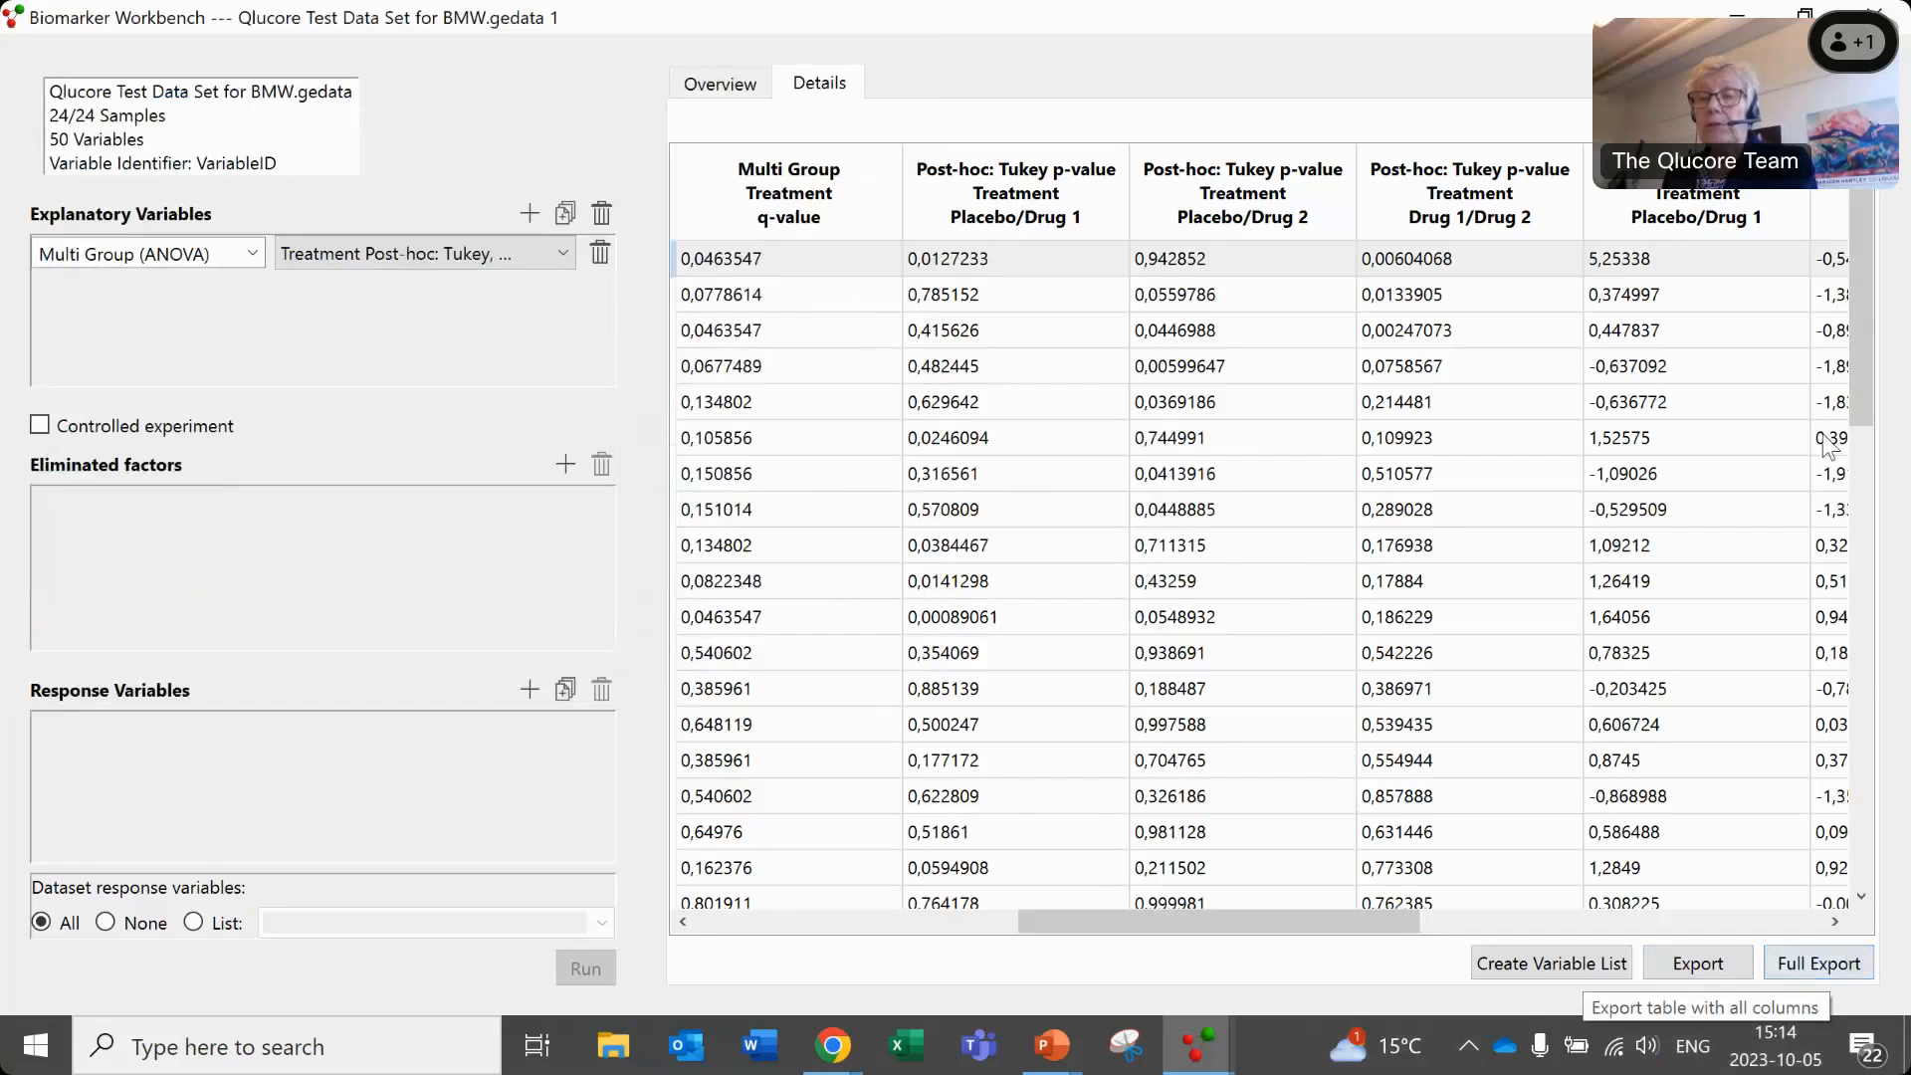
- Review which statistics and post-hoc columns can be shown in the detailed results table
{"action": "left_click", "coordinate": [1818, 121]}
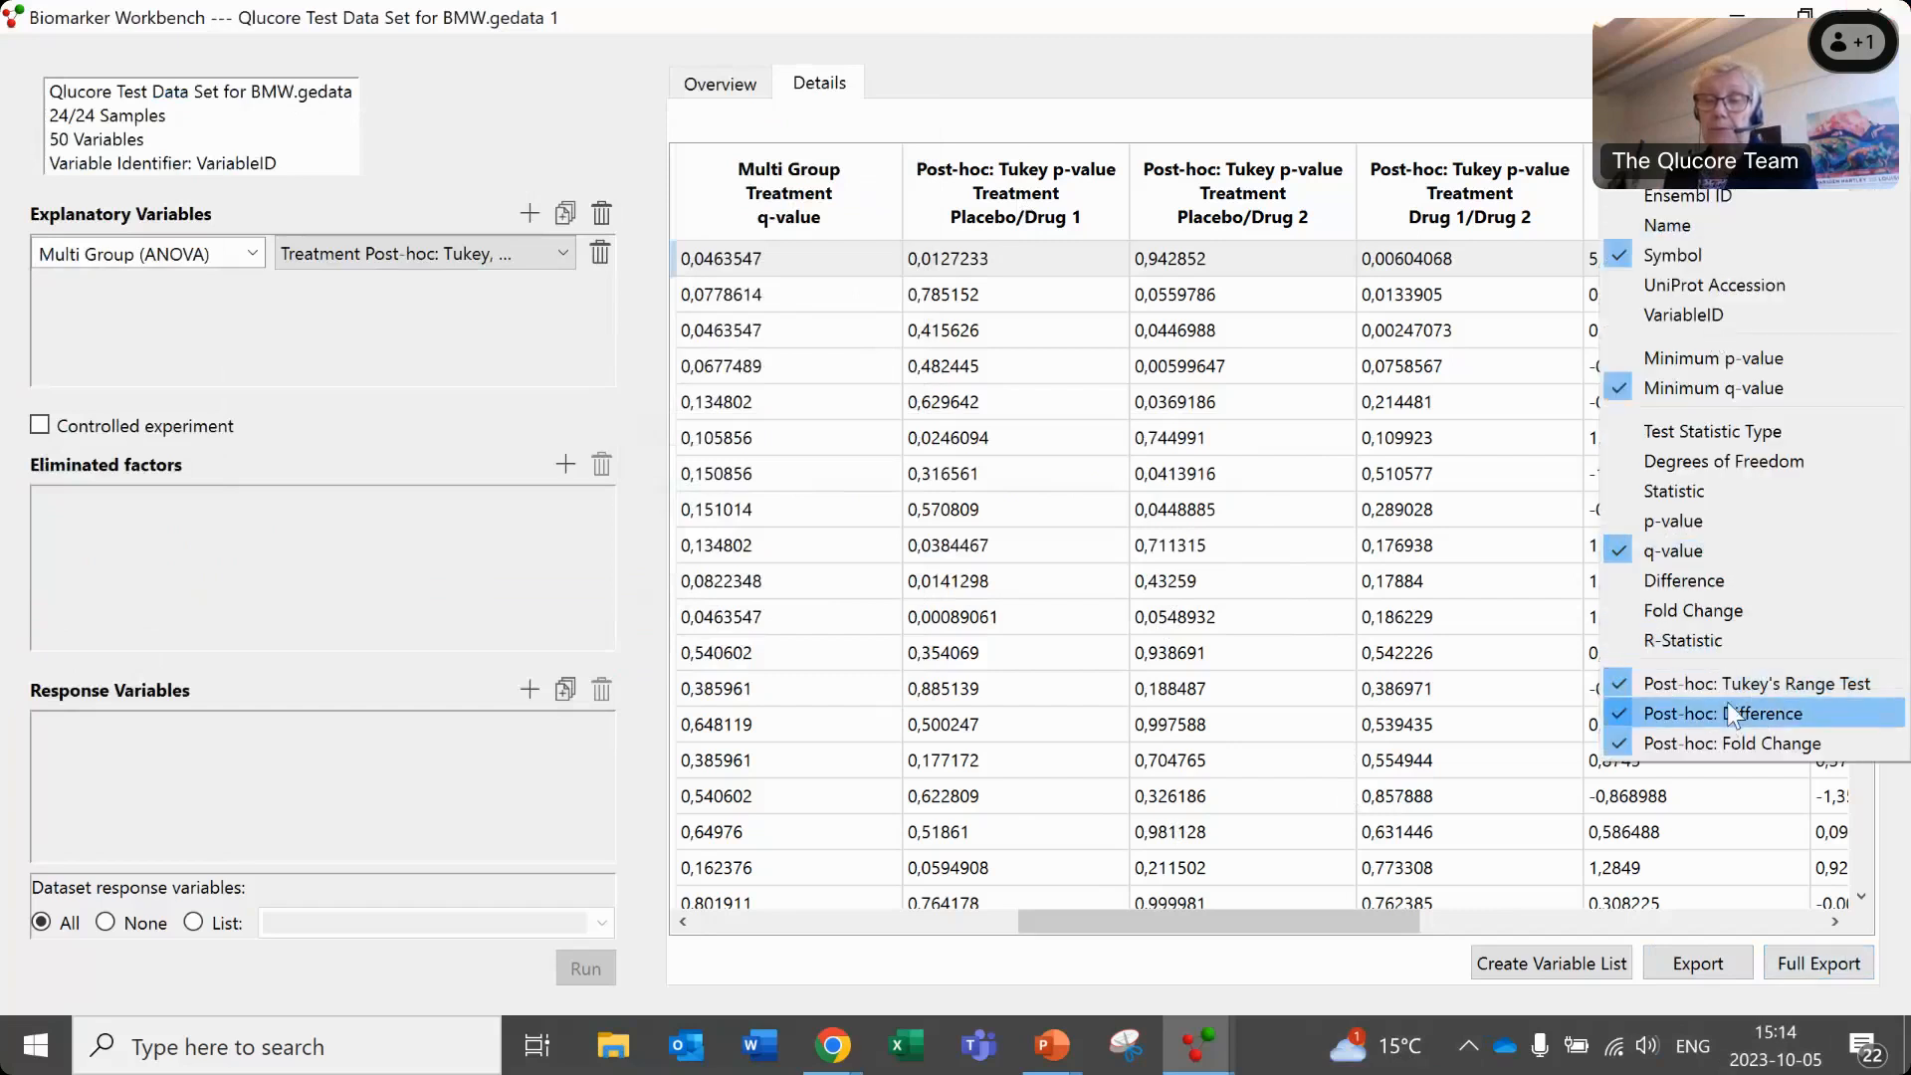
{"action": "left_click", "coordinate": [1337, 993]}
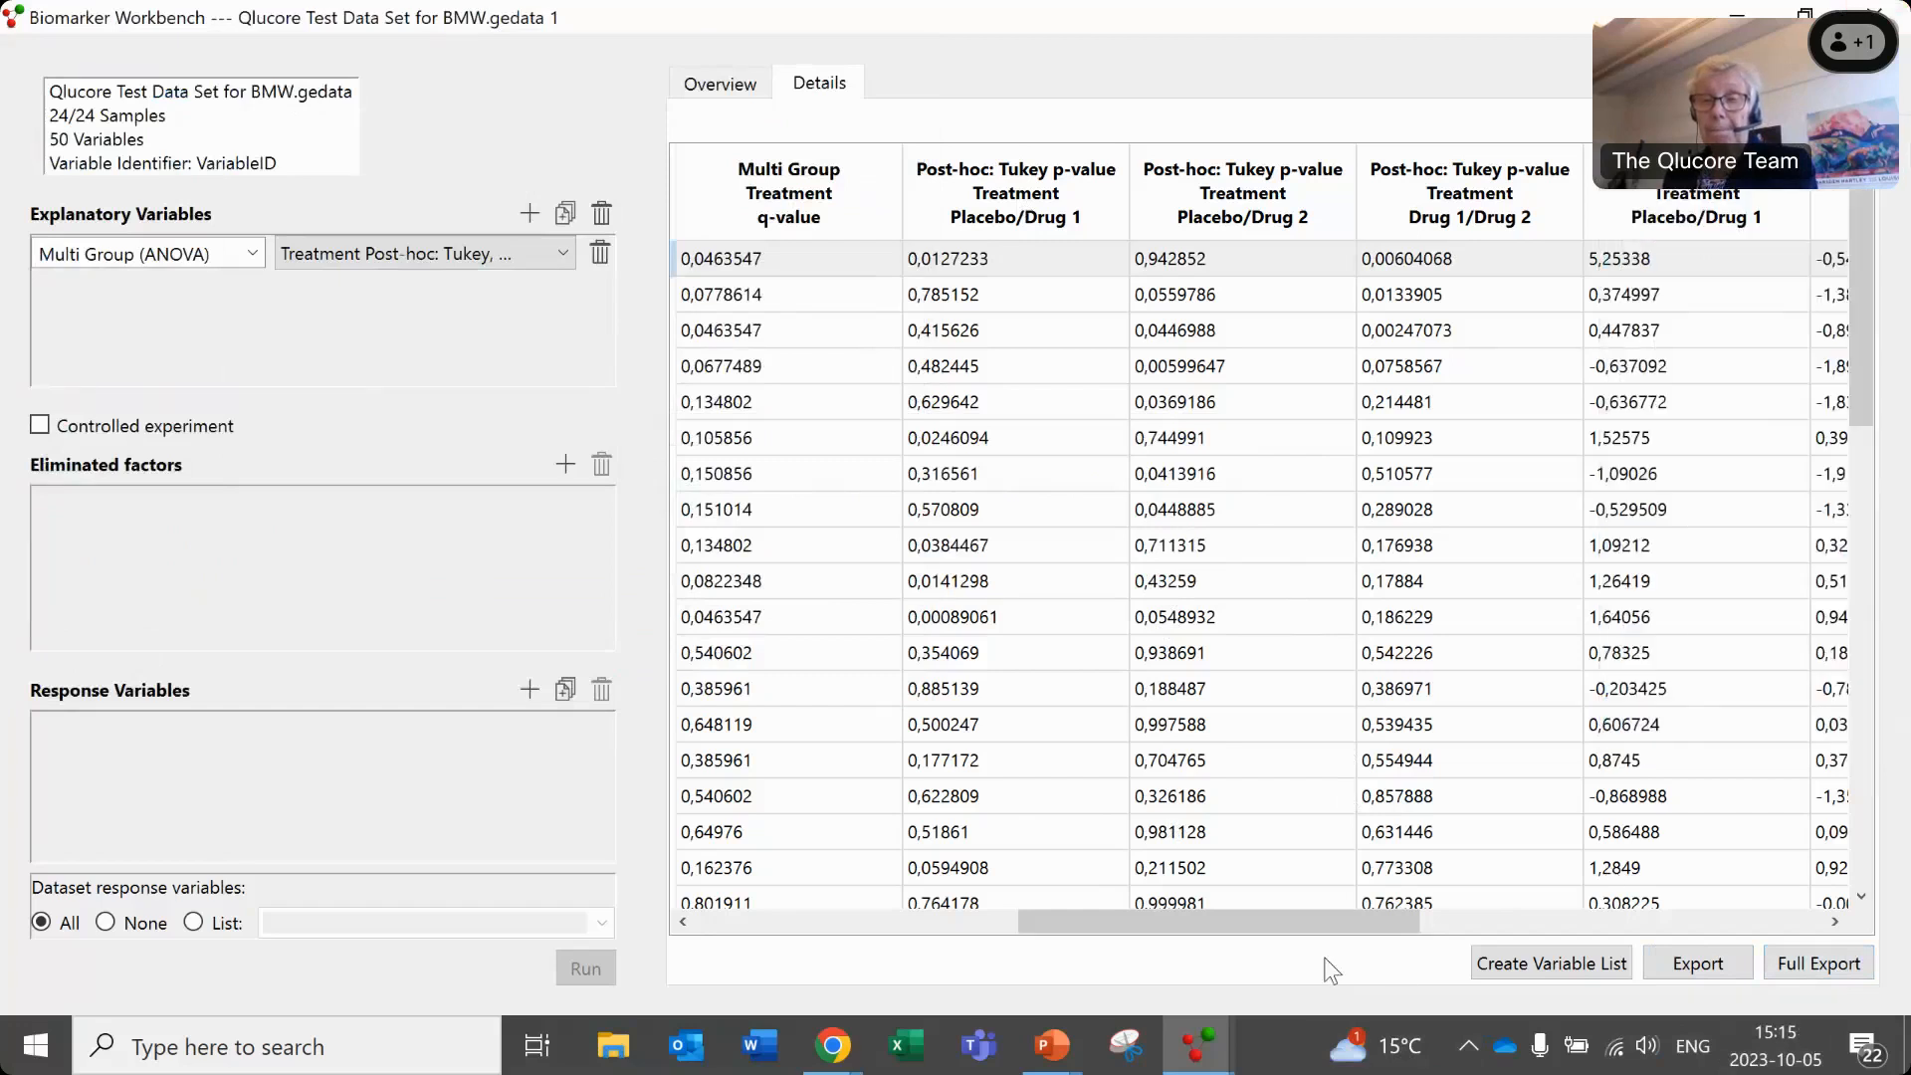
{"action": "left_click_drag", "start_coordinate": [1862, 350], "coordinate": [1853, 266]}
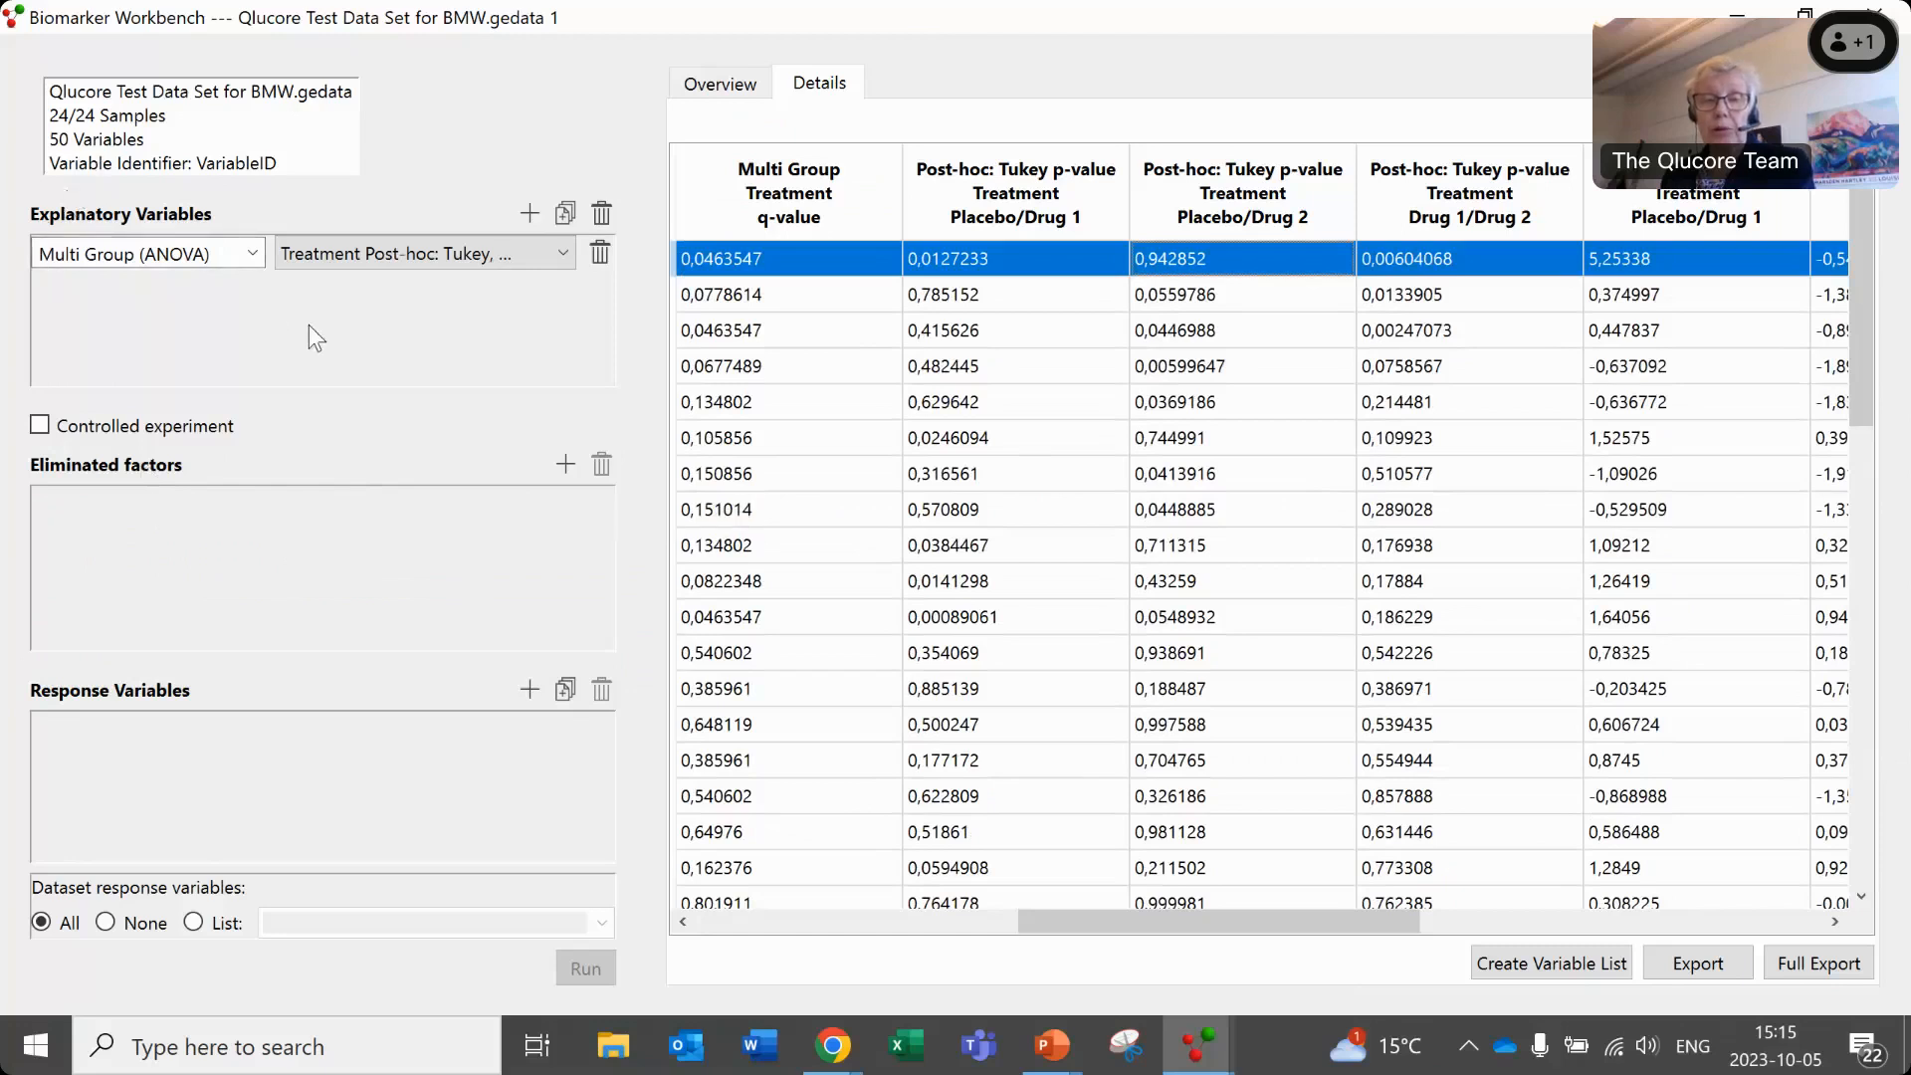
- Switch to the PowerPoint slide on Biomarker Workbench terminology, review explanatory and response variables, and return to the Biomarker Workbench
{"action": "key", "text": "alt+Tab"}
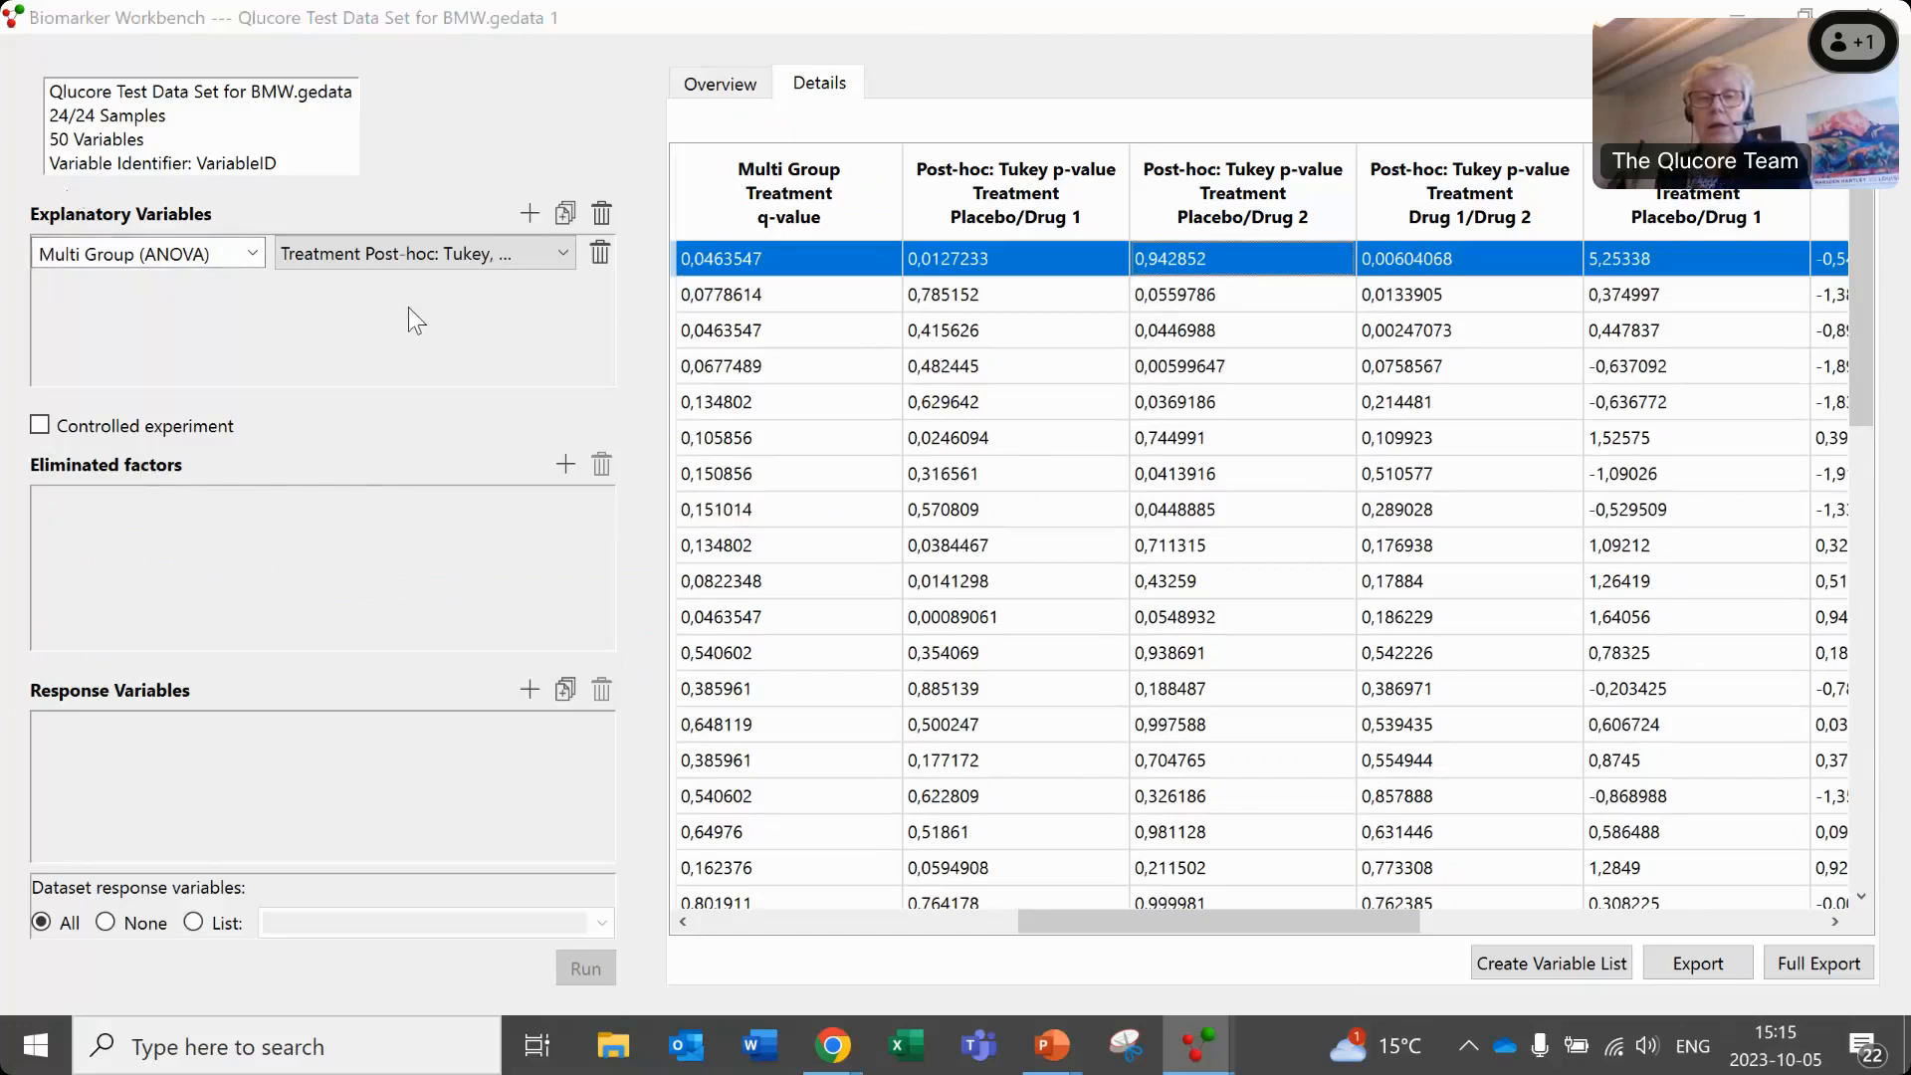
{"action": "key", "text": "alt+Tab"}
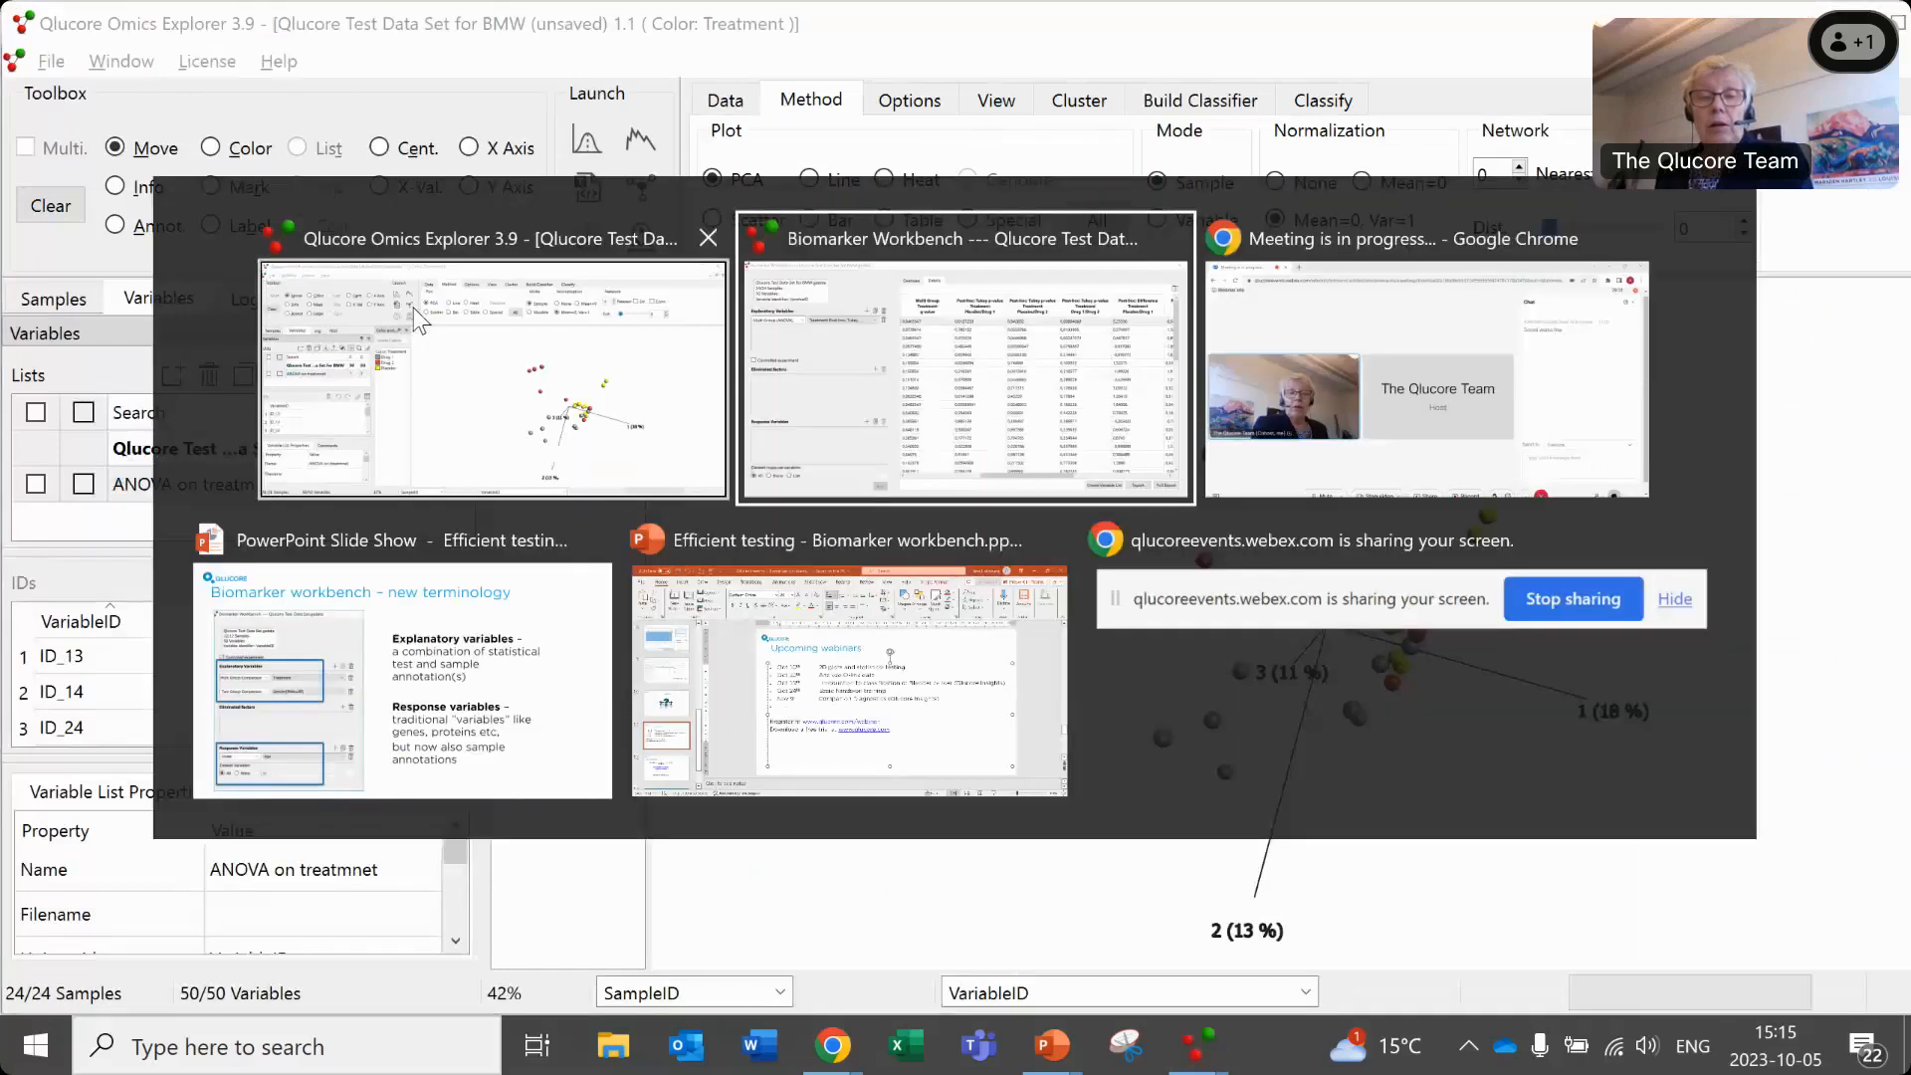
{"action": "key", "text": "alt+Tab"}
{"action": "key", "text": "alt+Tab"}
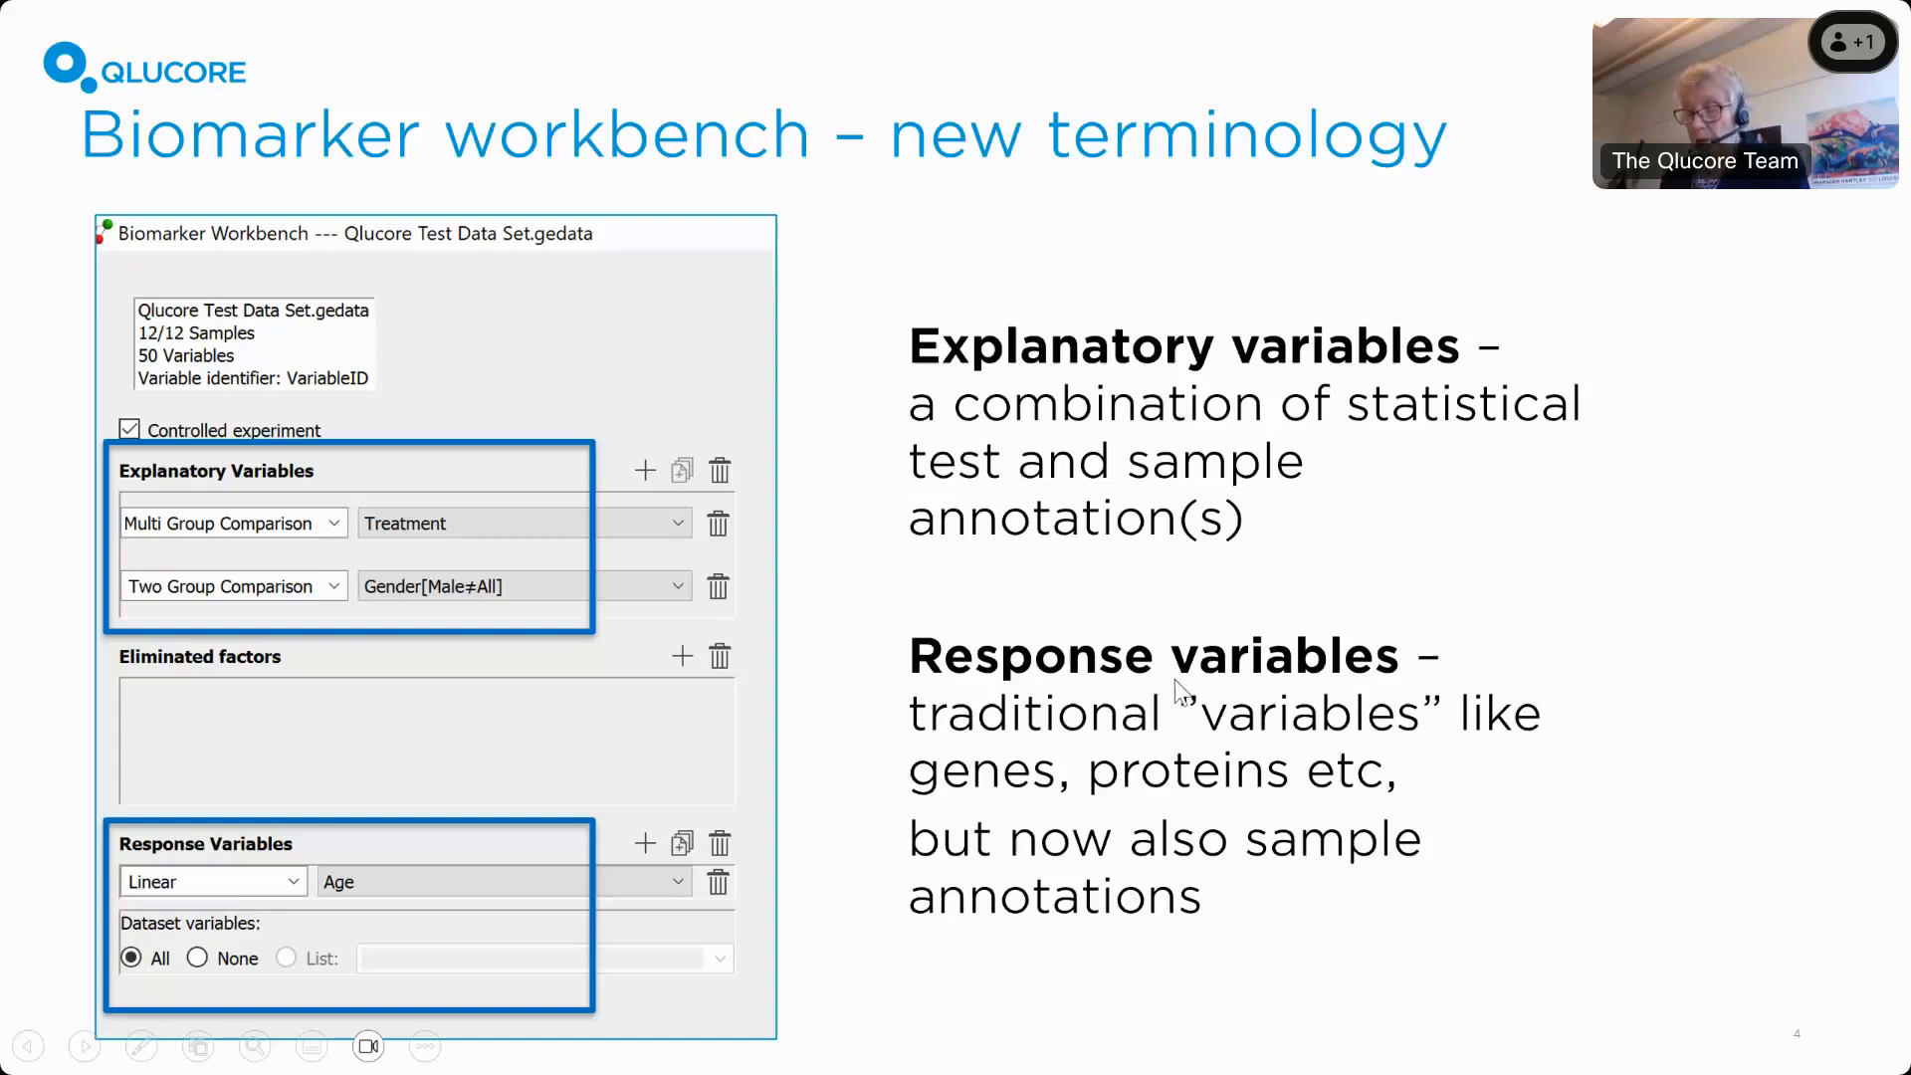
{"action": "key", "text": "alt+Tab"}
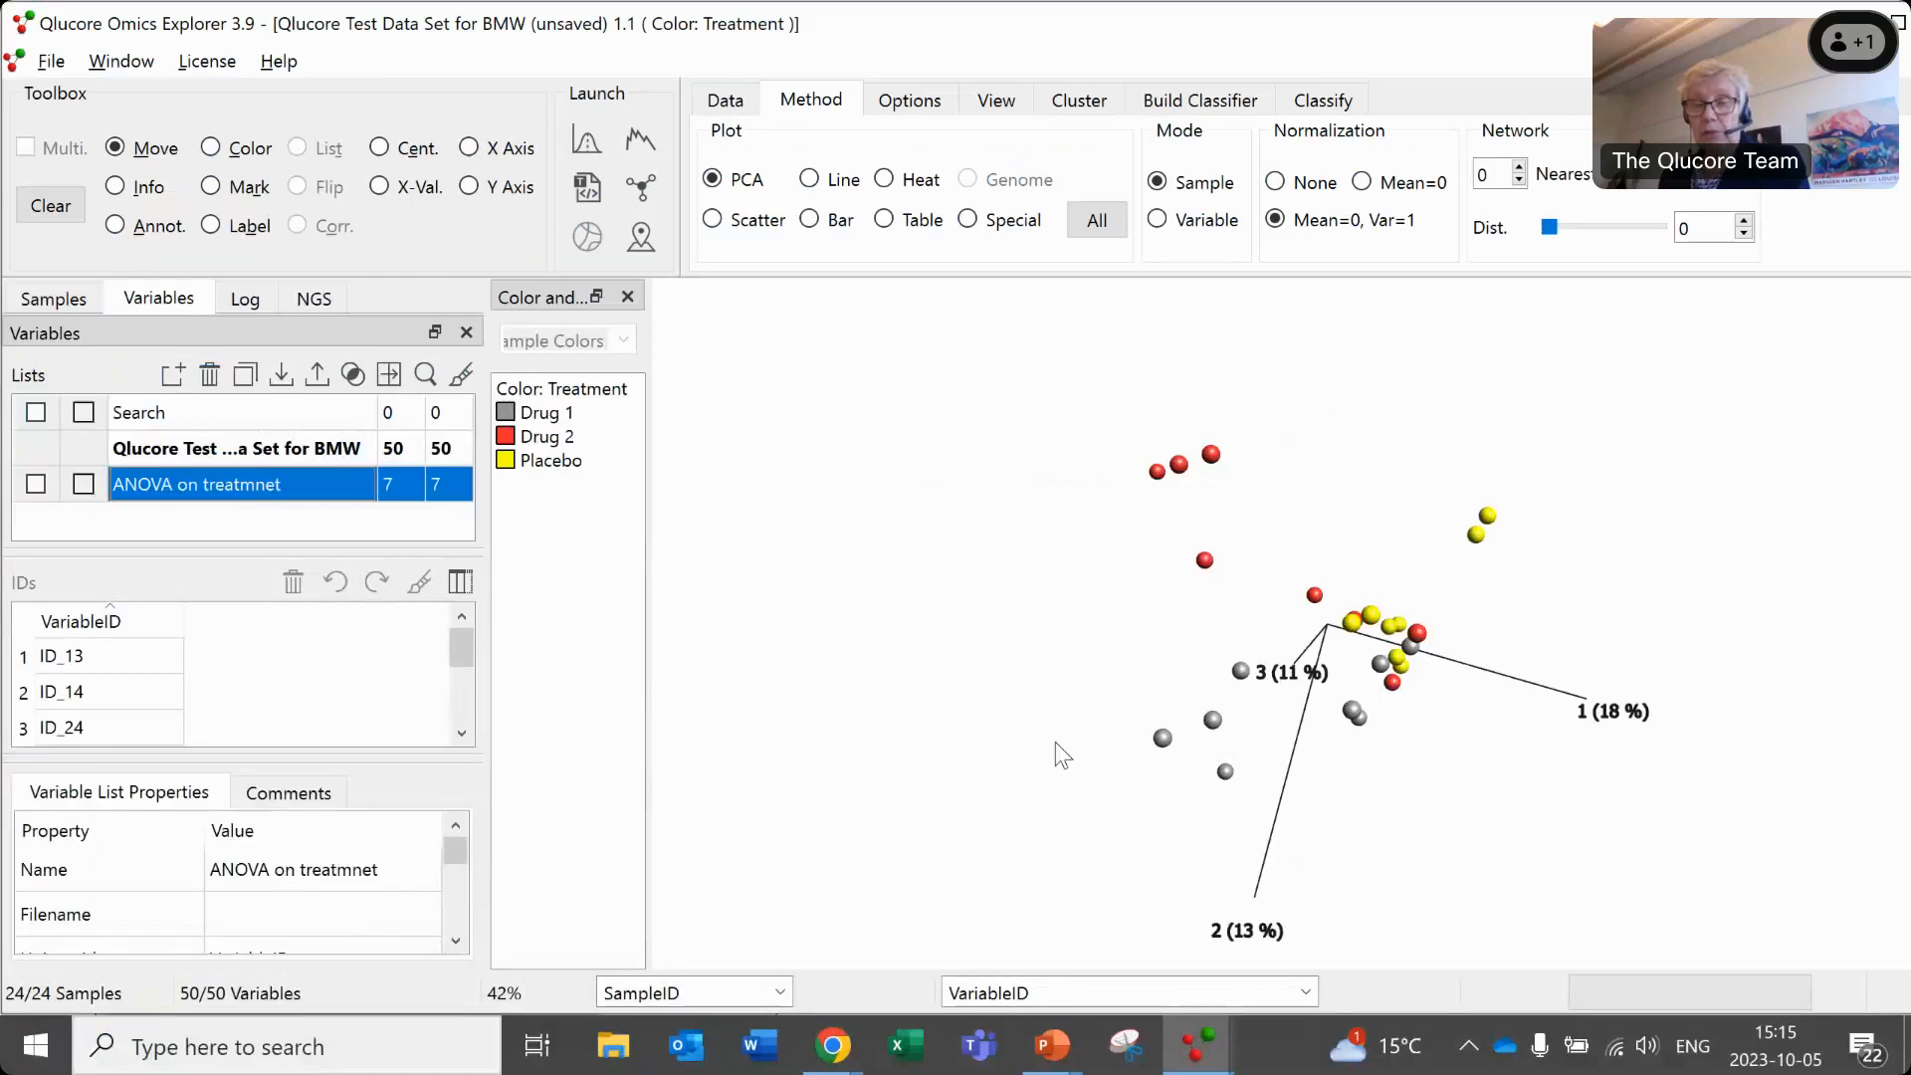
{"action": "key", "text": "alt+Tab"}
{"action": "key", "text": "Tab"}
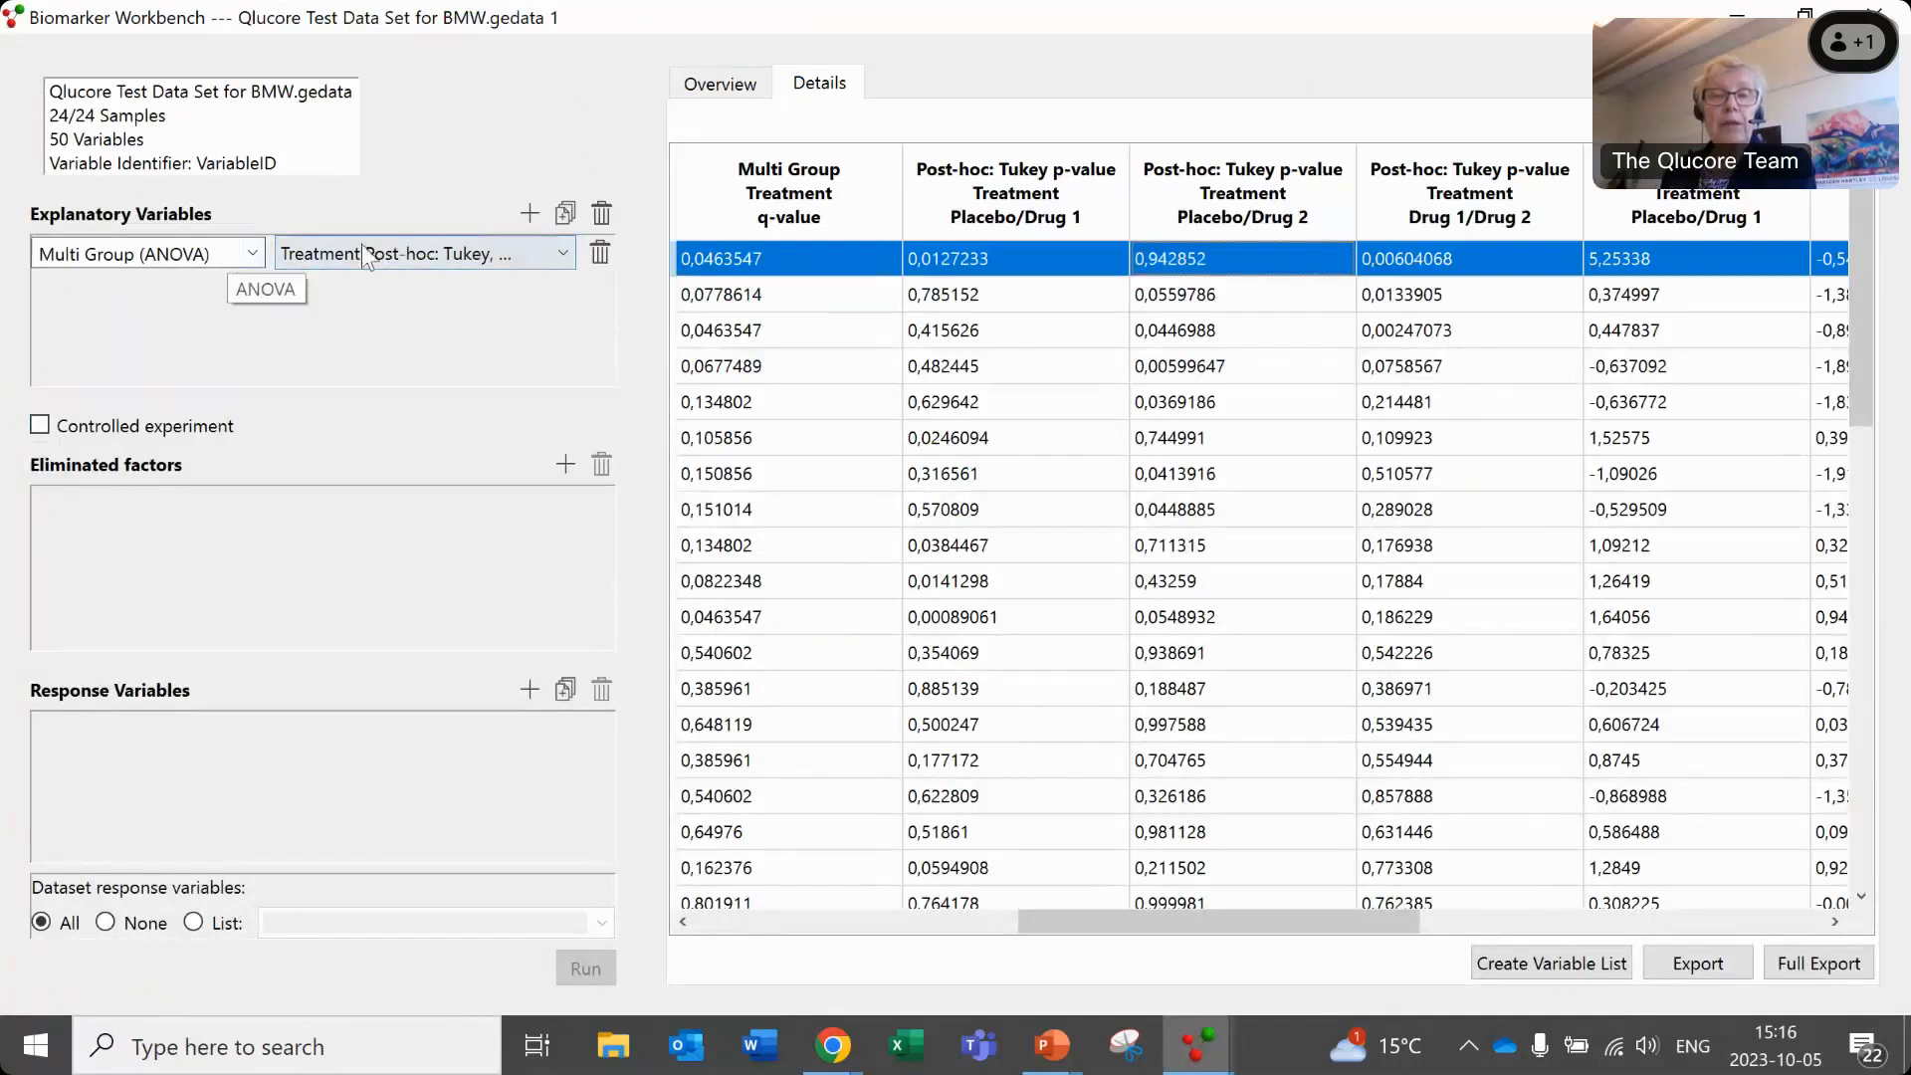
- Turn off Tukey's range test, Fold Change and Difference for Treatment, keeping it as the only explanatory variable
{"action": "left_click", "coordinate": [527, 215]}
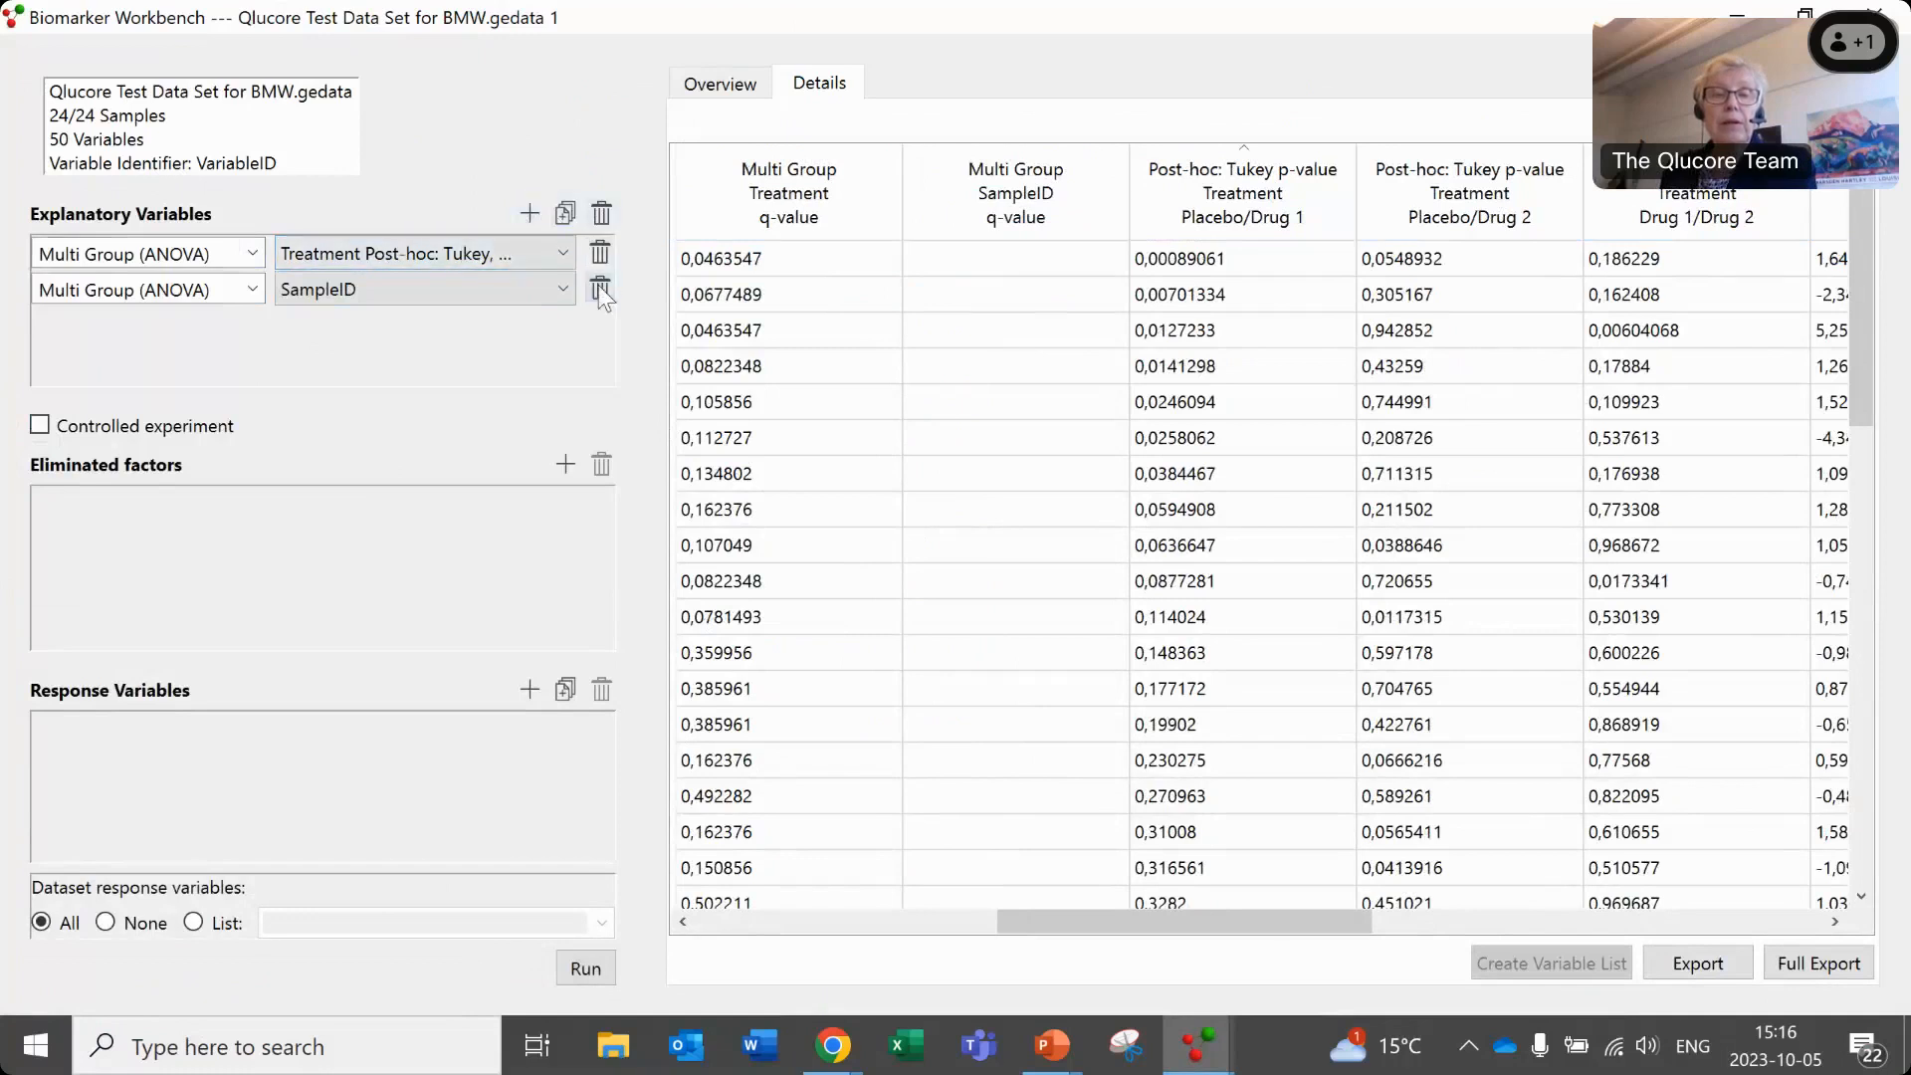
{"action": "left_click", "coordinate": [600, 289]}
{"action": "left_click", "coordinate": [543, 249]}
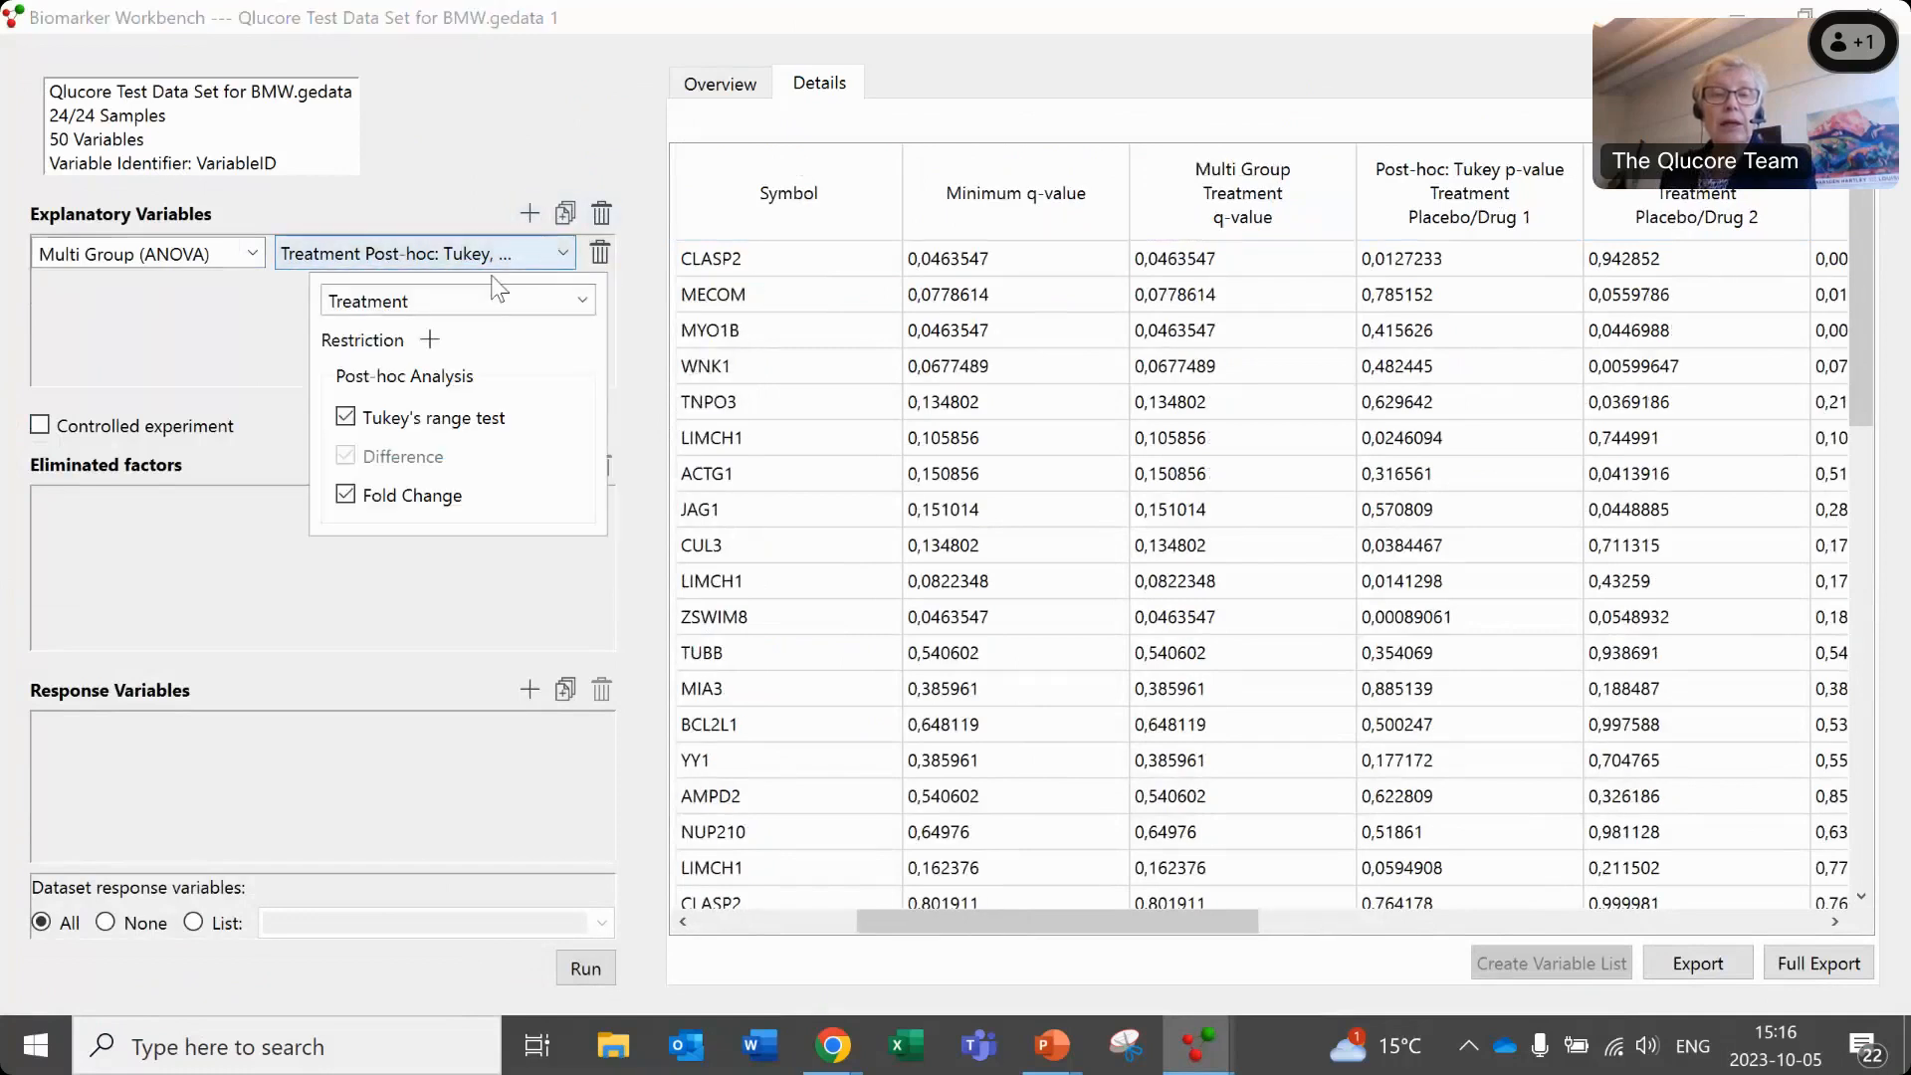
{"action": "left_click", "coordinate": [345, 417]}
{"action": "left_click", "coordinate": [348, 496]}
{"action": "left_click", "coordinate": [348, 459]}
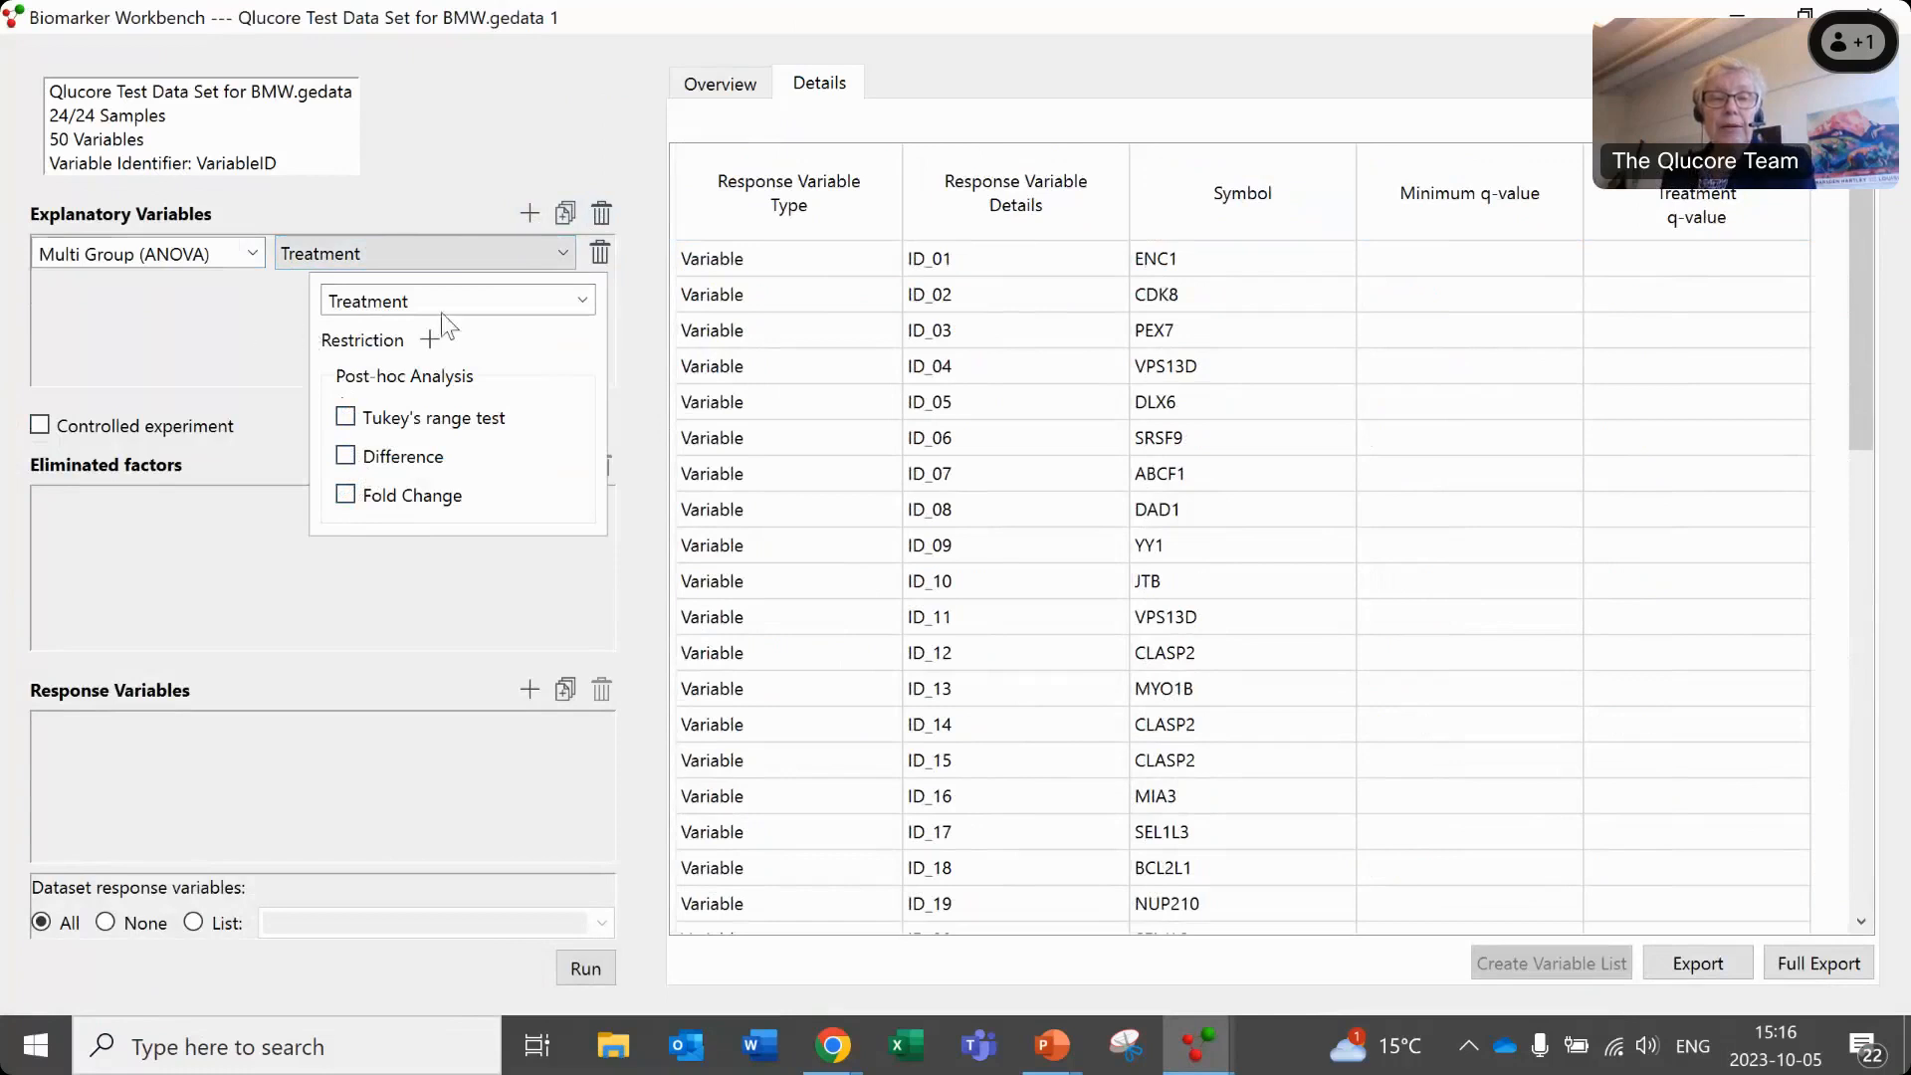
{"action": "left_click", "coordinate": [205, 606]}
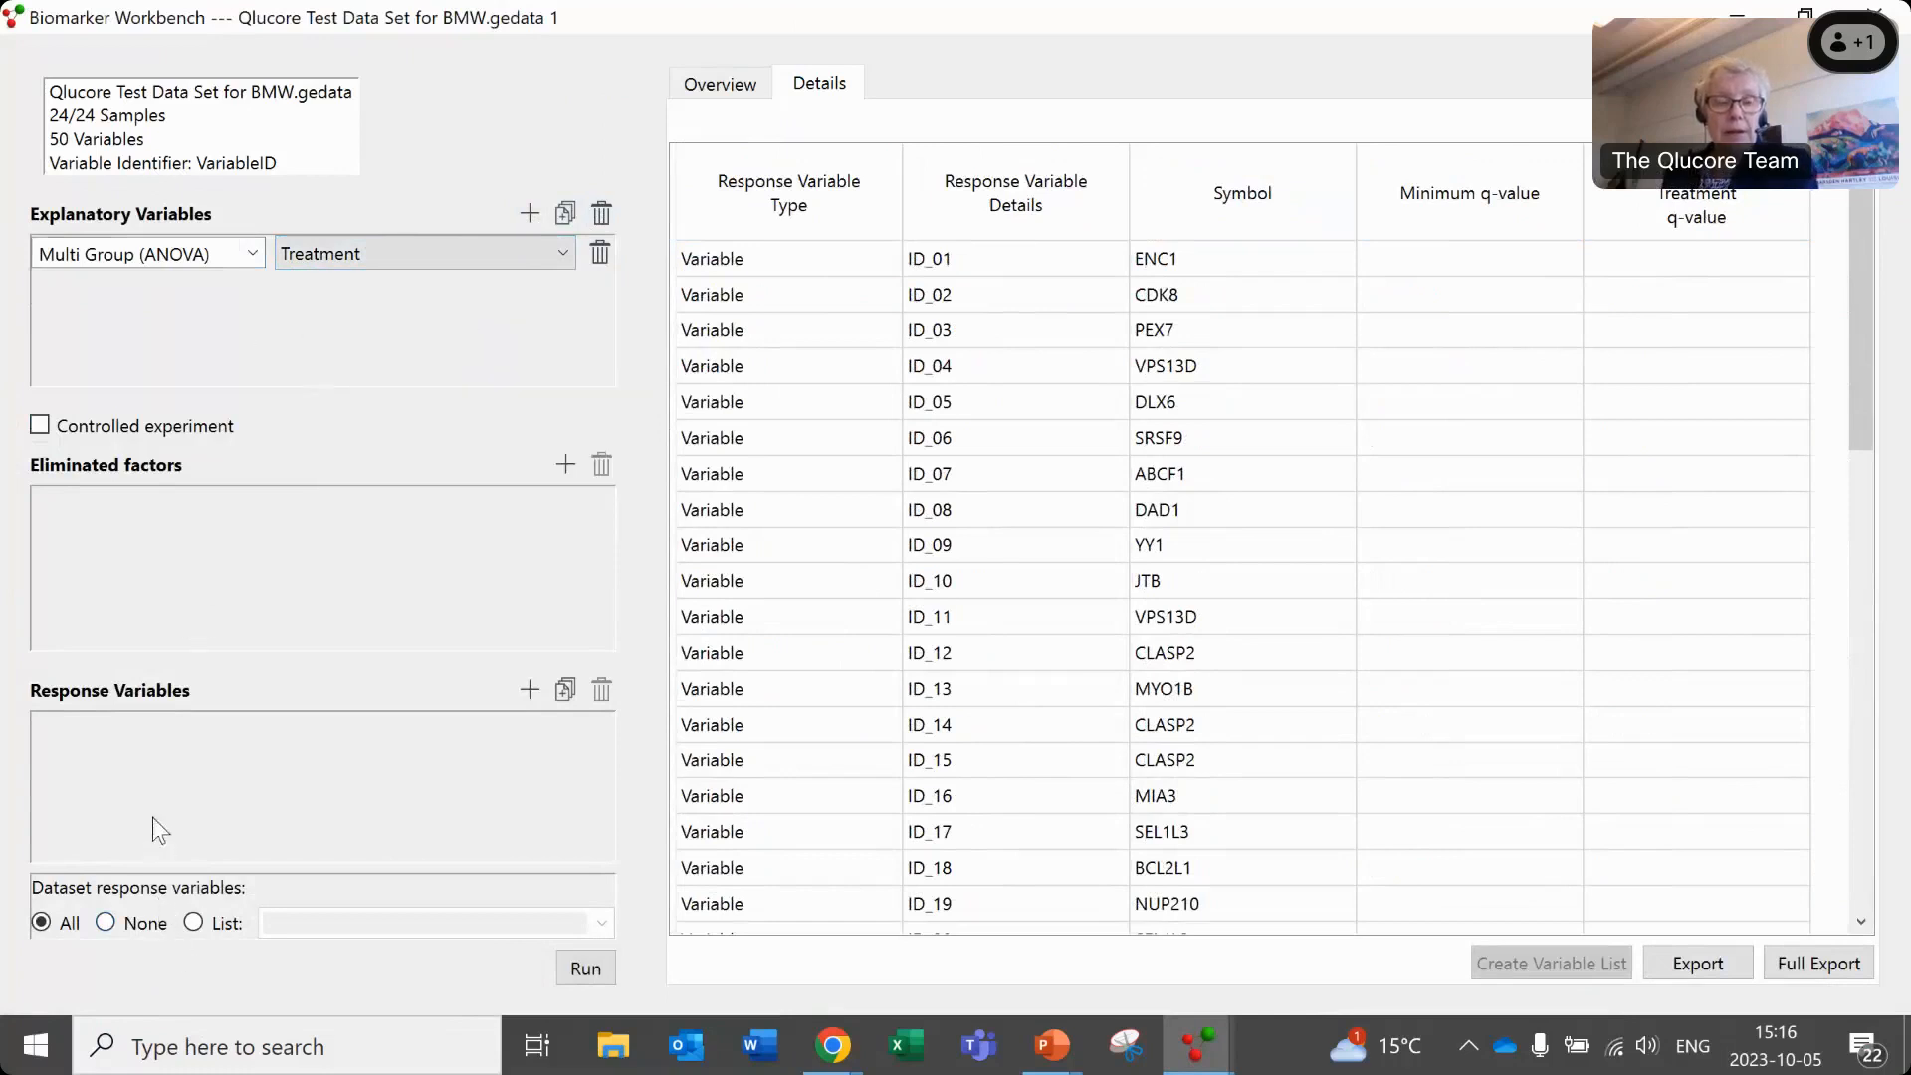
- Add all sample annotations as response variables and remove Treatment from the end of the list
{"action": "left_click", "coordinate": [564, 691]}
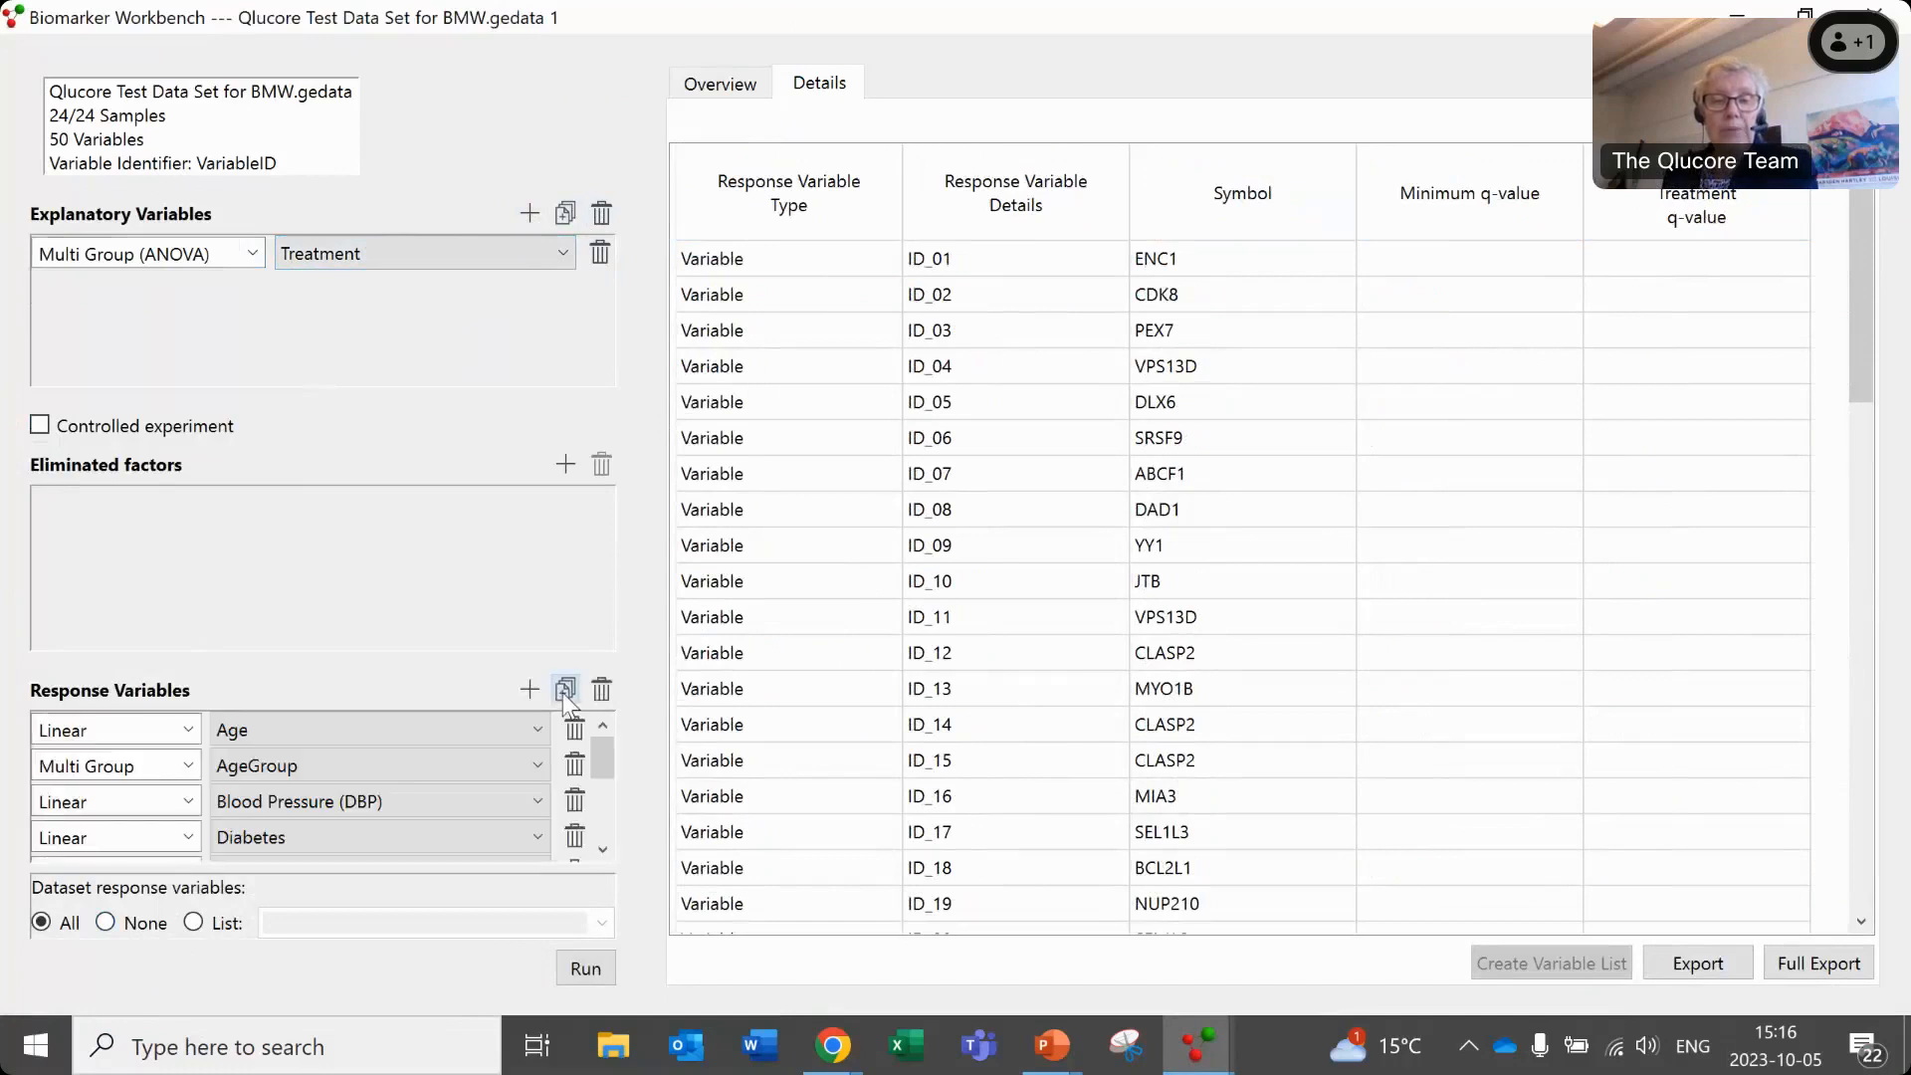
{"action": "left_click_drag", "start_coordinate": [599, 748], "coordinate": [530, 846]}
{"action": "left_click", "coordinate": [577, 847]}
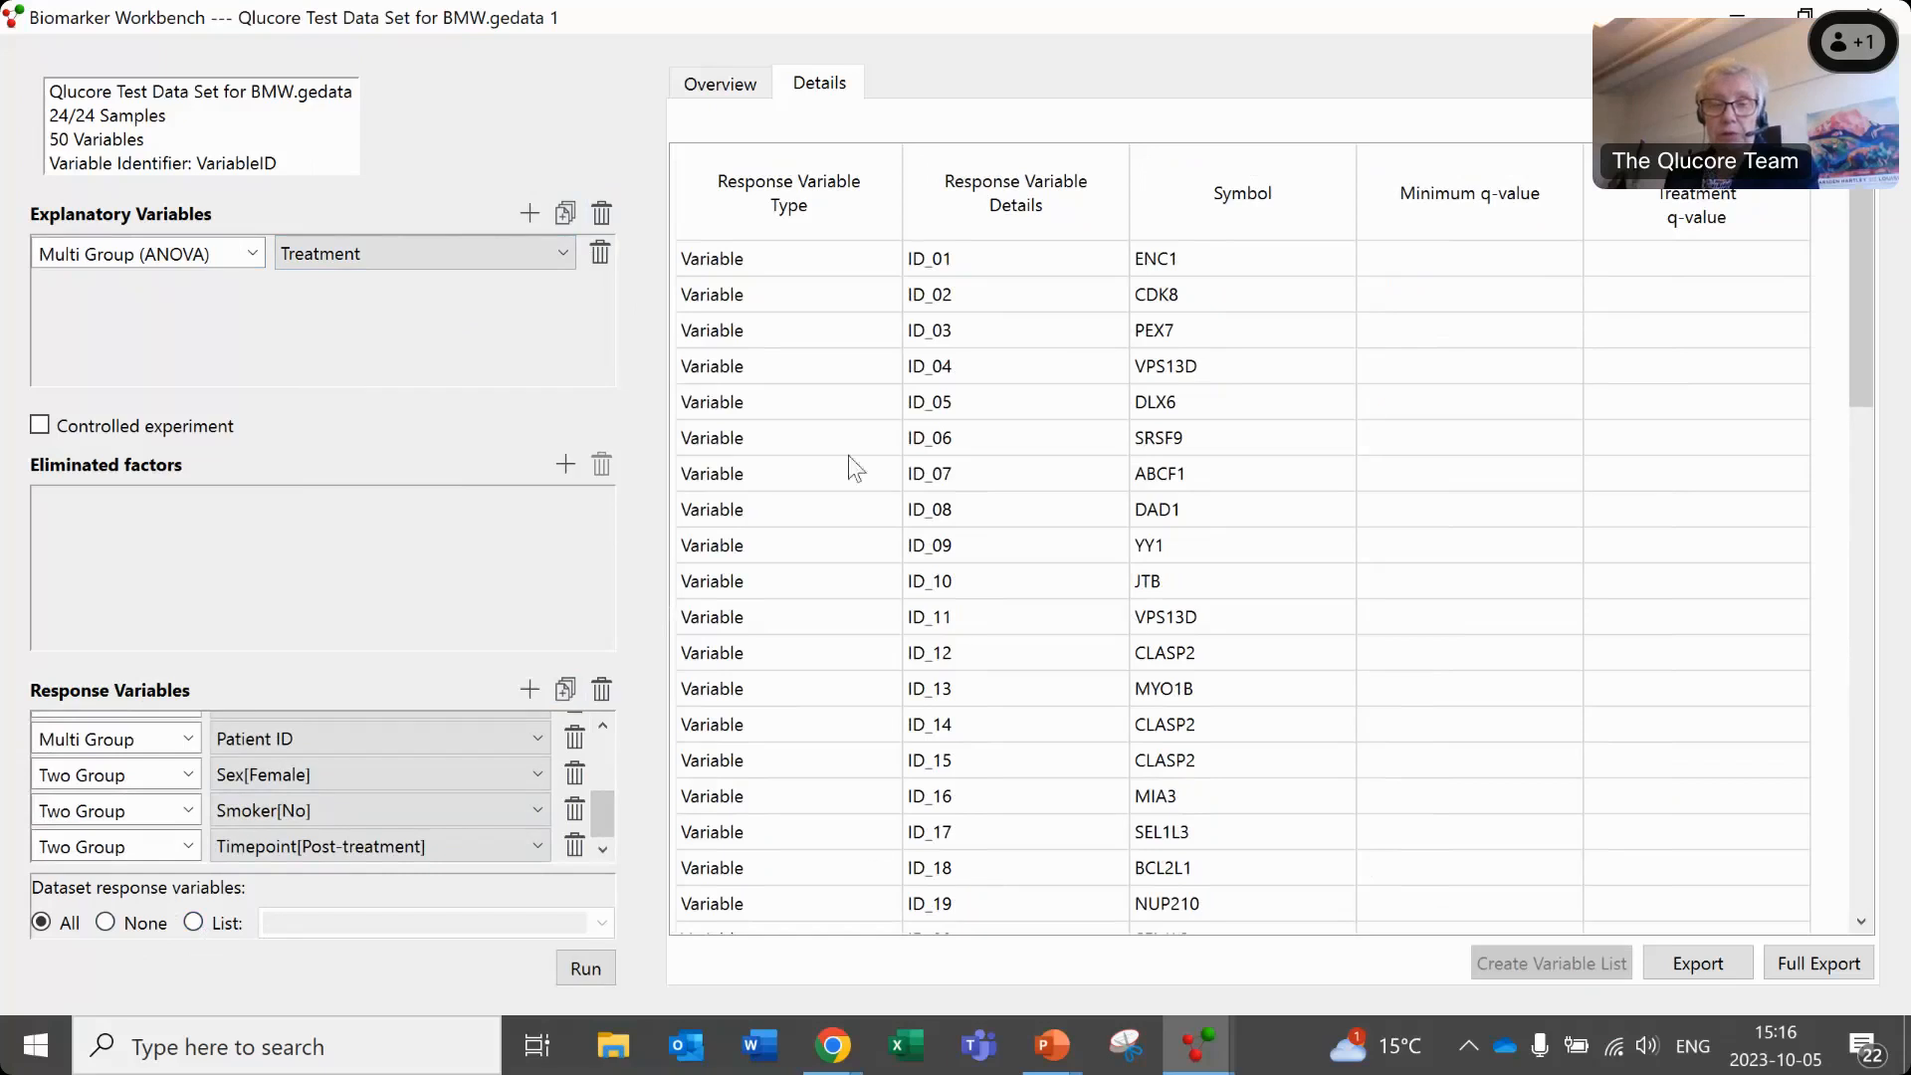
- Set the dataset response variables to None, run the analysis and check the q-value for Patient ID
{"action": "left_click", "coordinate": [106, 923]}
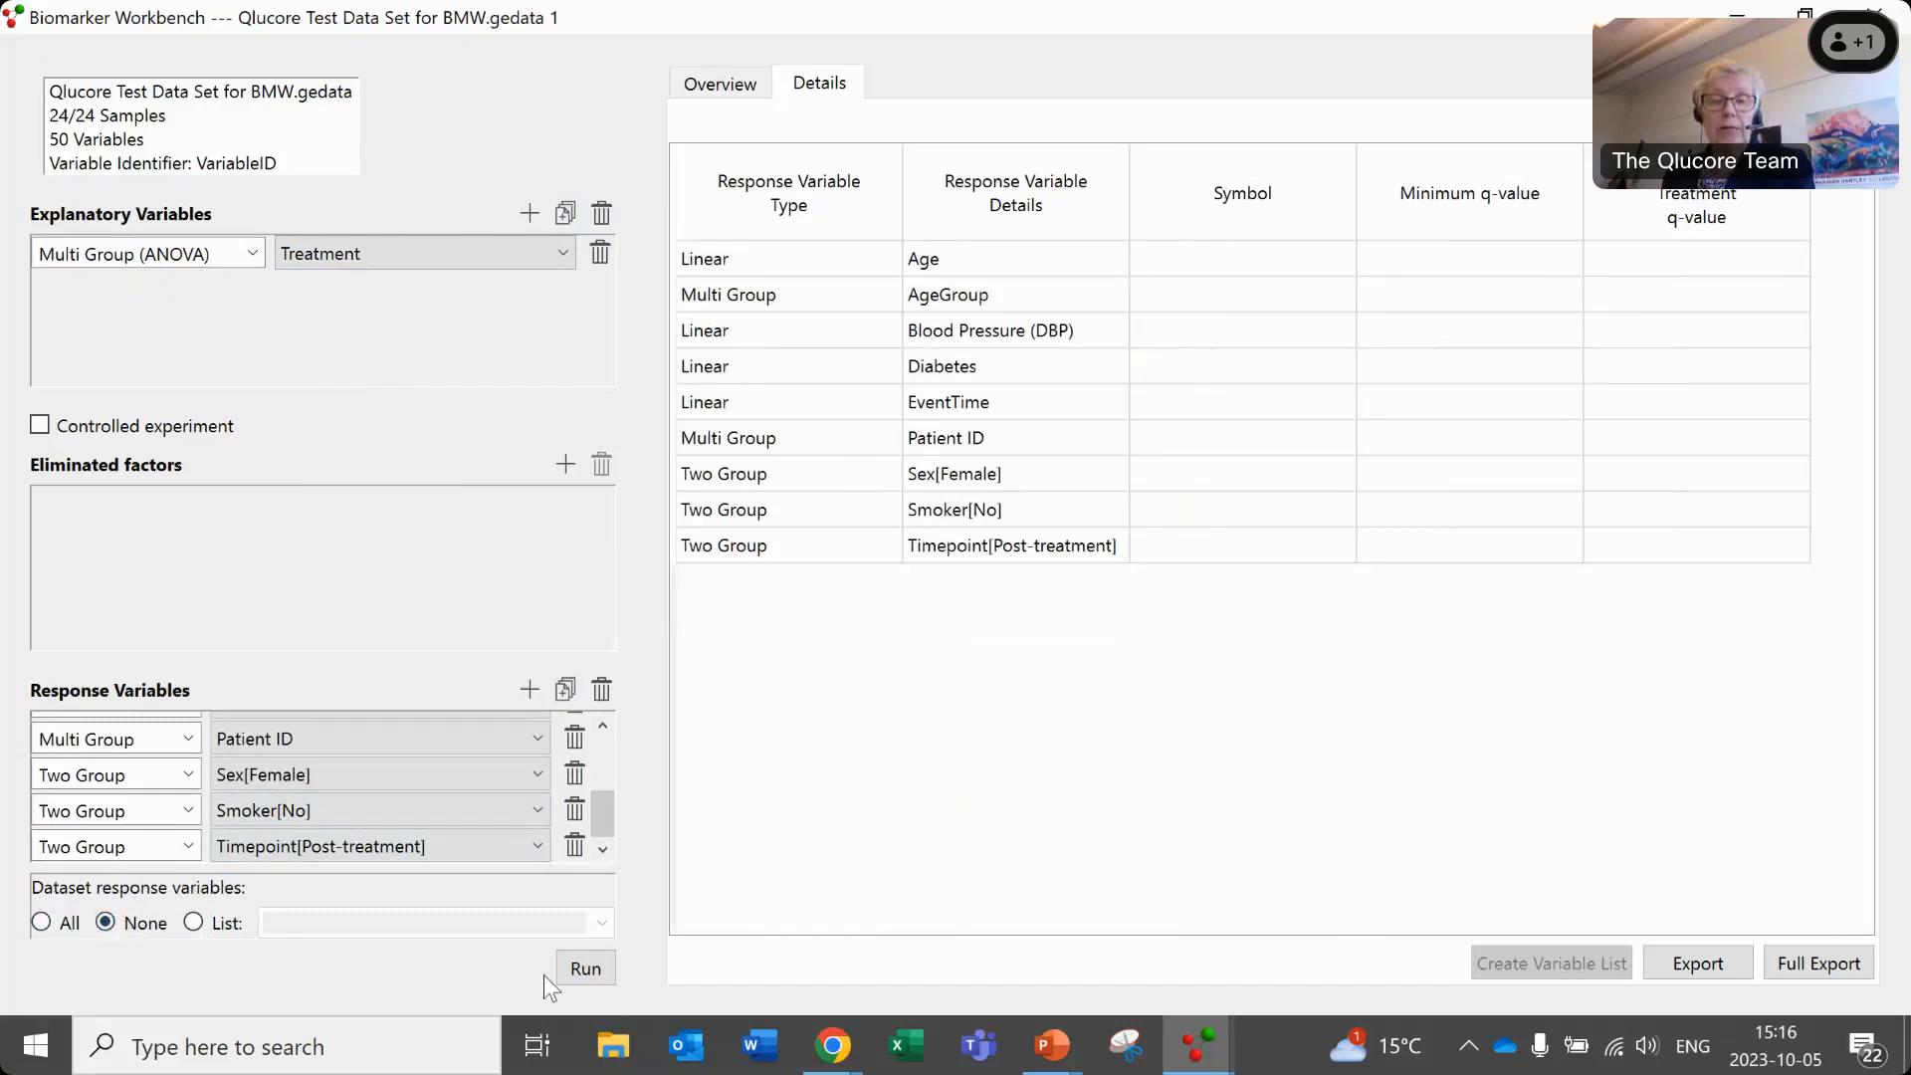
{"action": "left_click", "coordinate": [587, 971]}
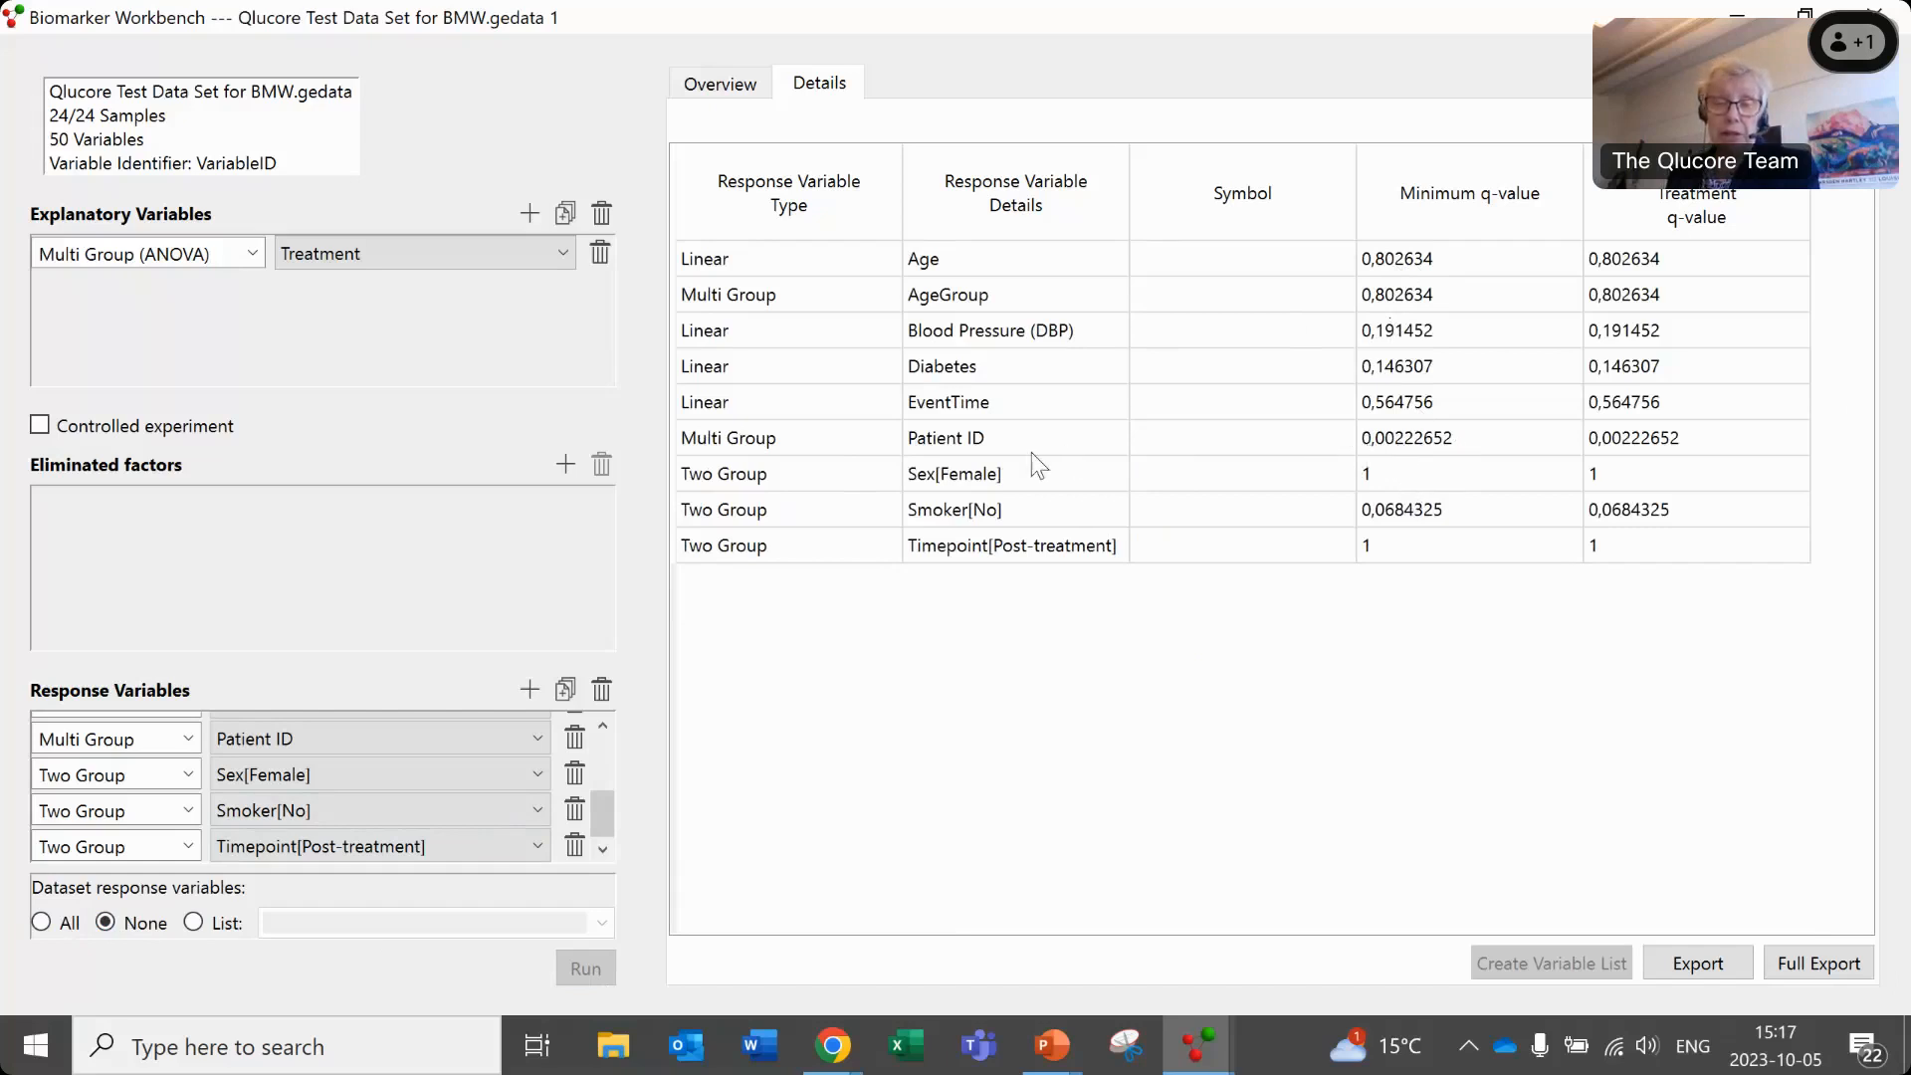
{"action": "left_click", "coordinate": [1469, 442]}
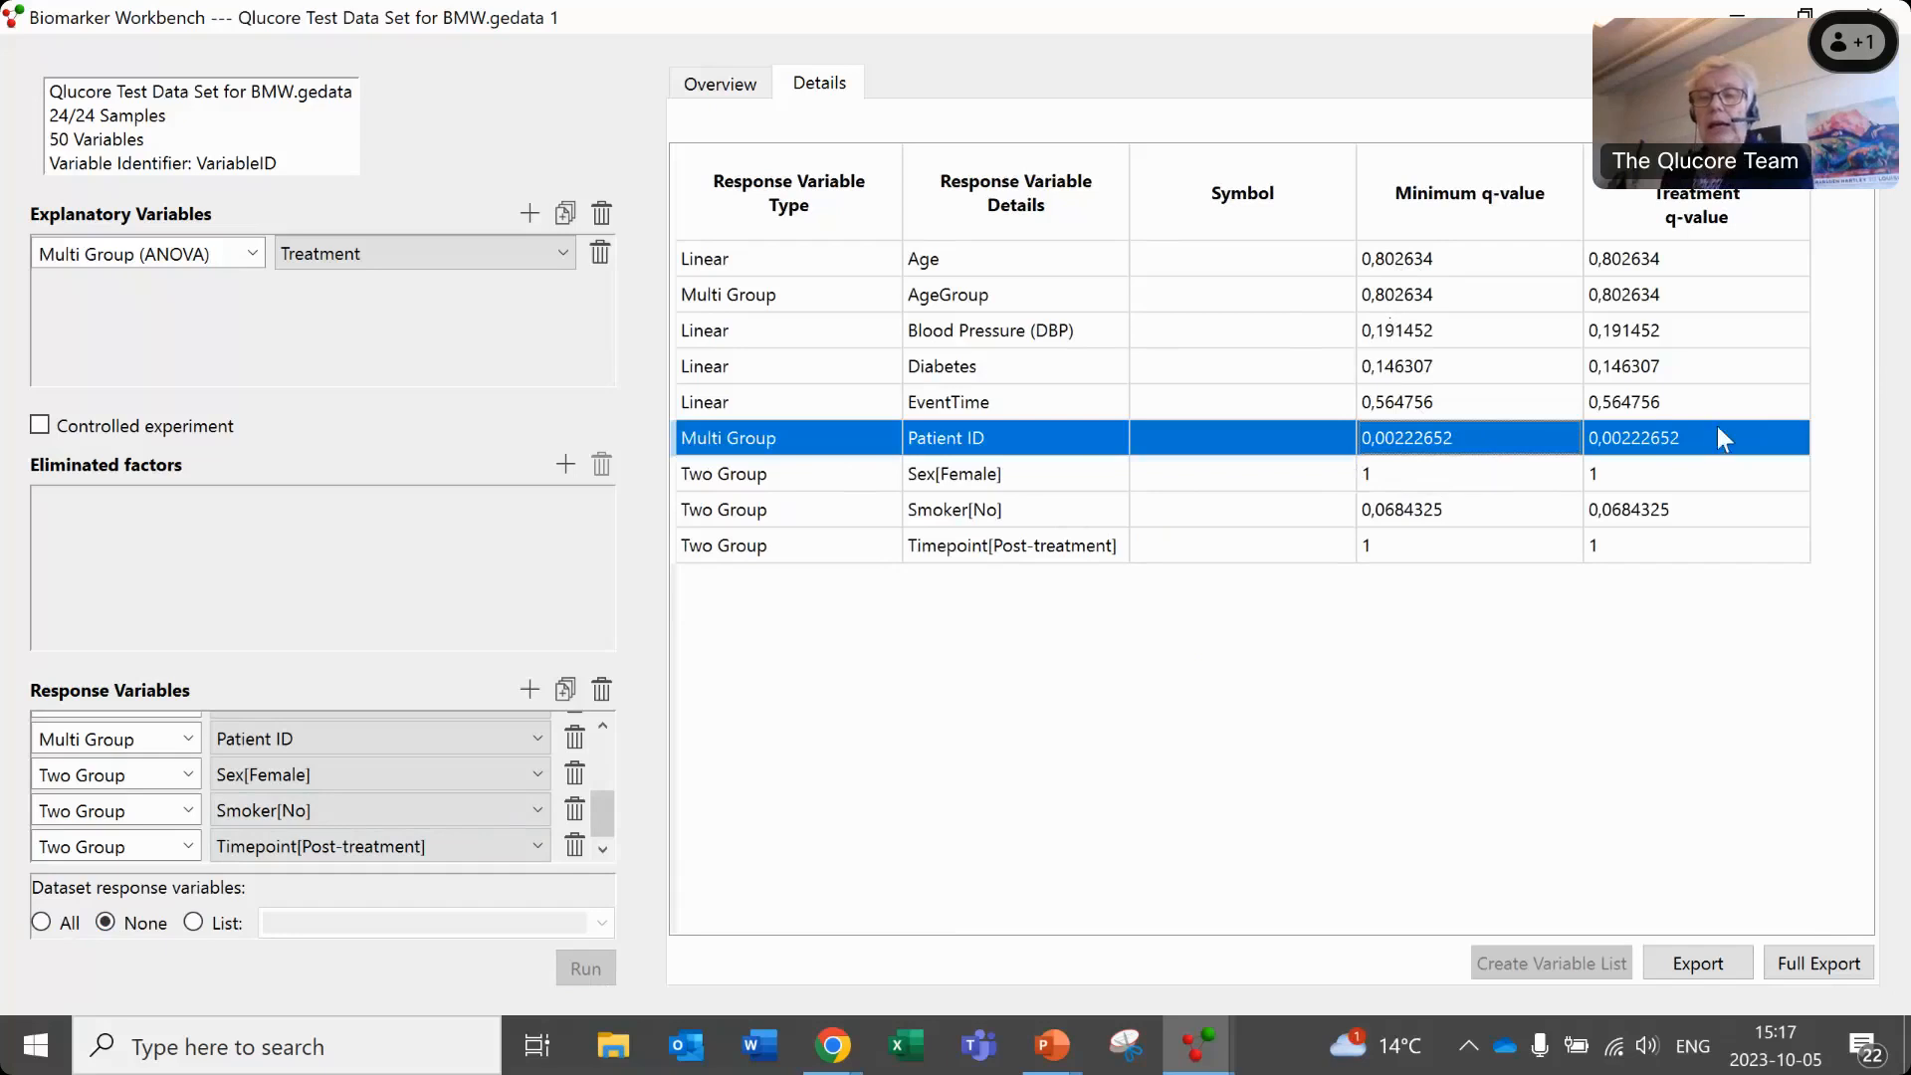
{"action": "left_click", "coordinate": [1861, 325]}
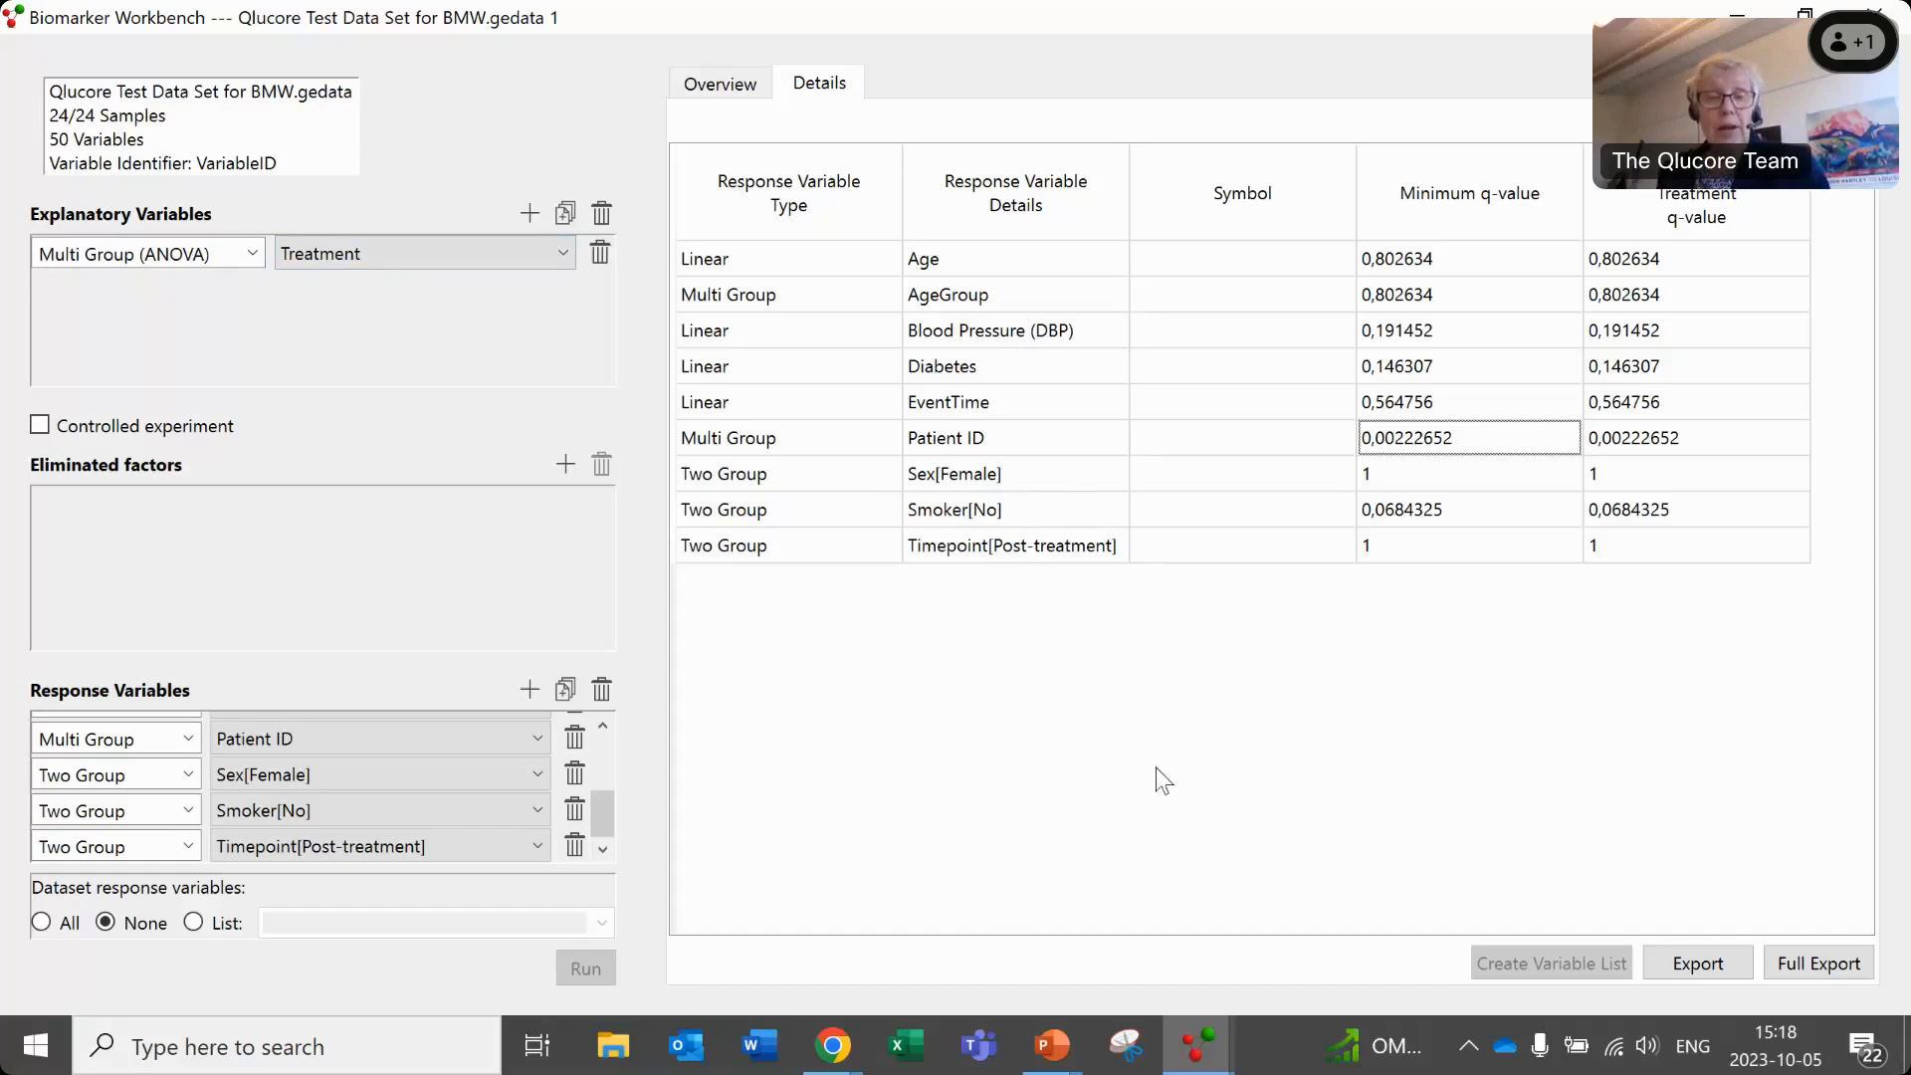
- Switch to the PowerPoint slide show with the Biomarker Workbench terminology slide
{"action": "key", "text": "alt+Tab"}
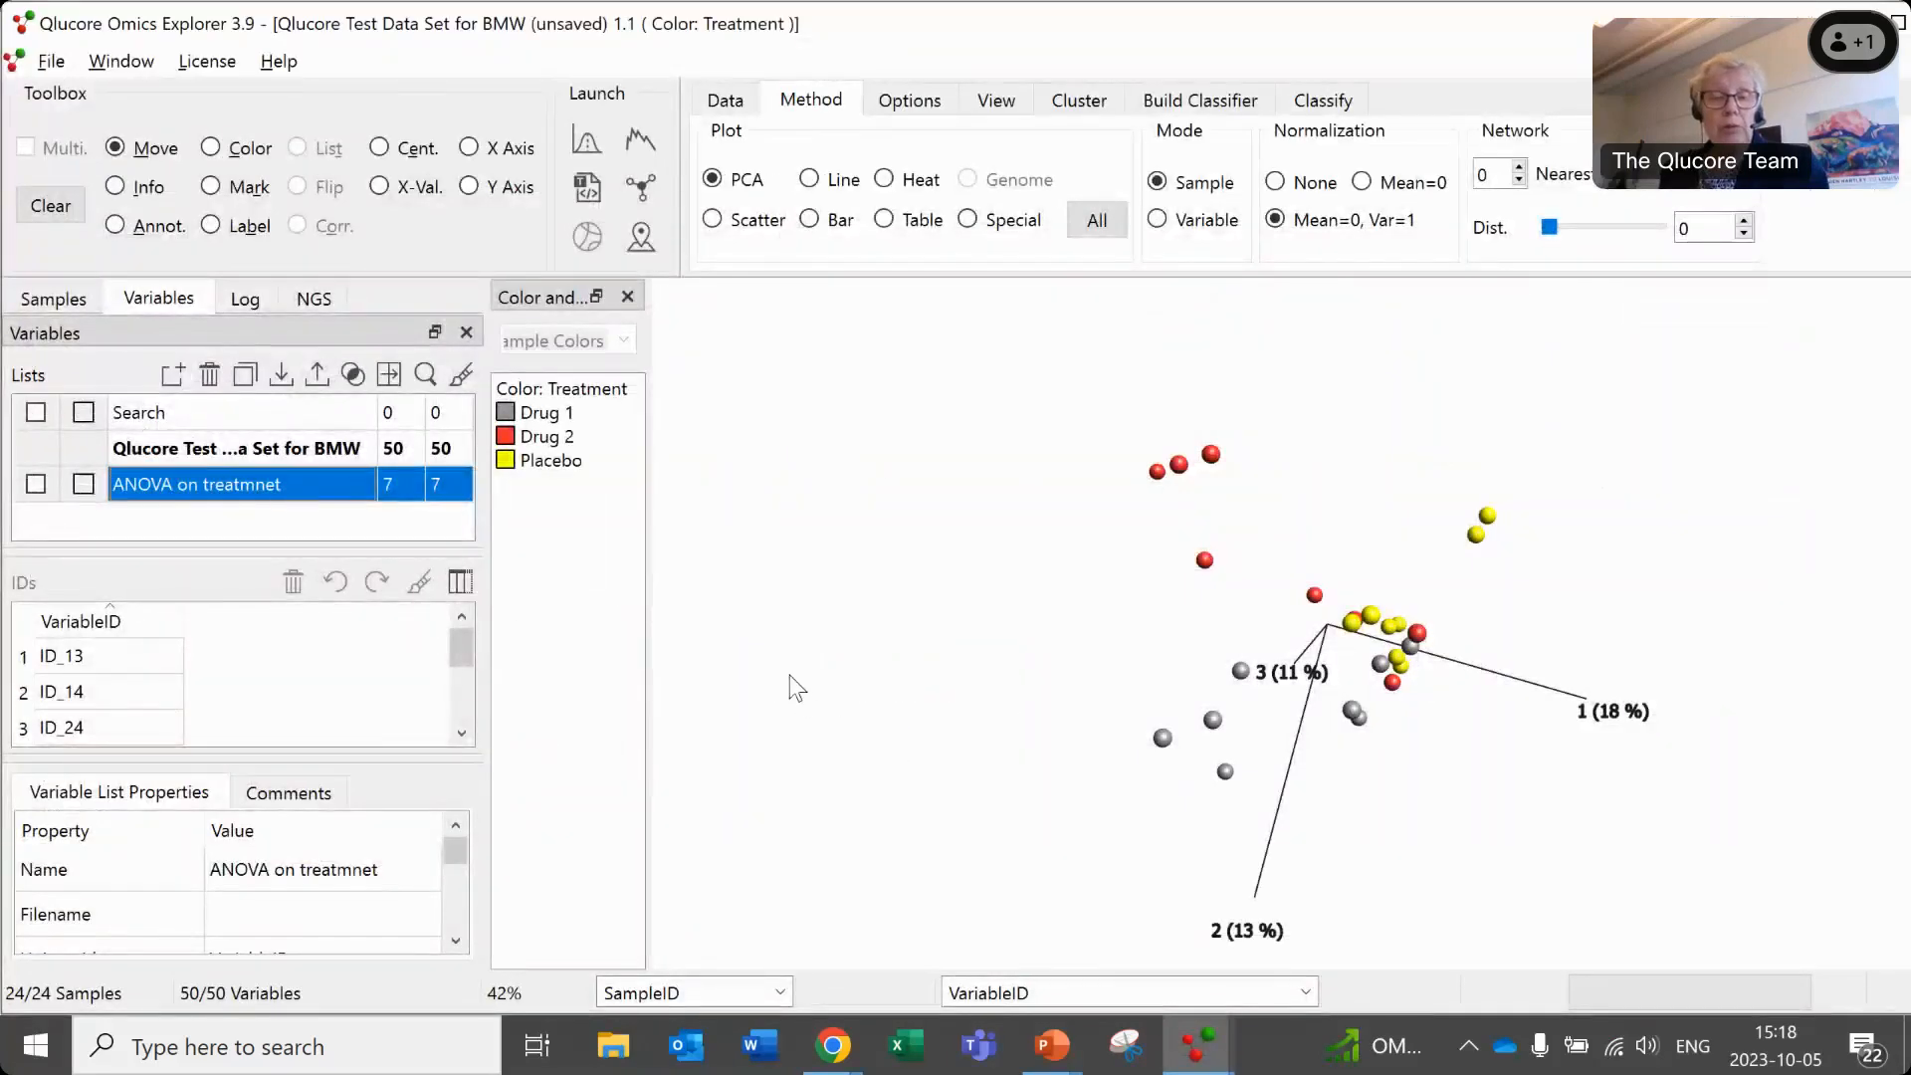
{"action": "key", "text": "alt+Tab"}
{"action": "key", "text": "alt+Tab"}
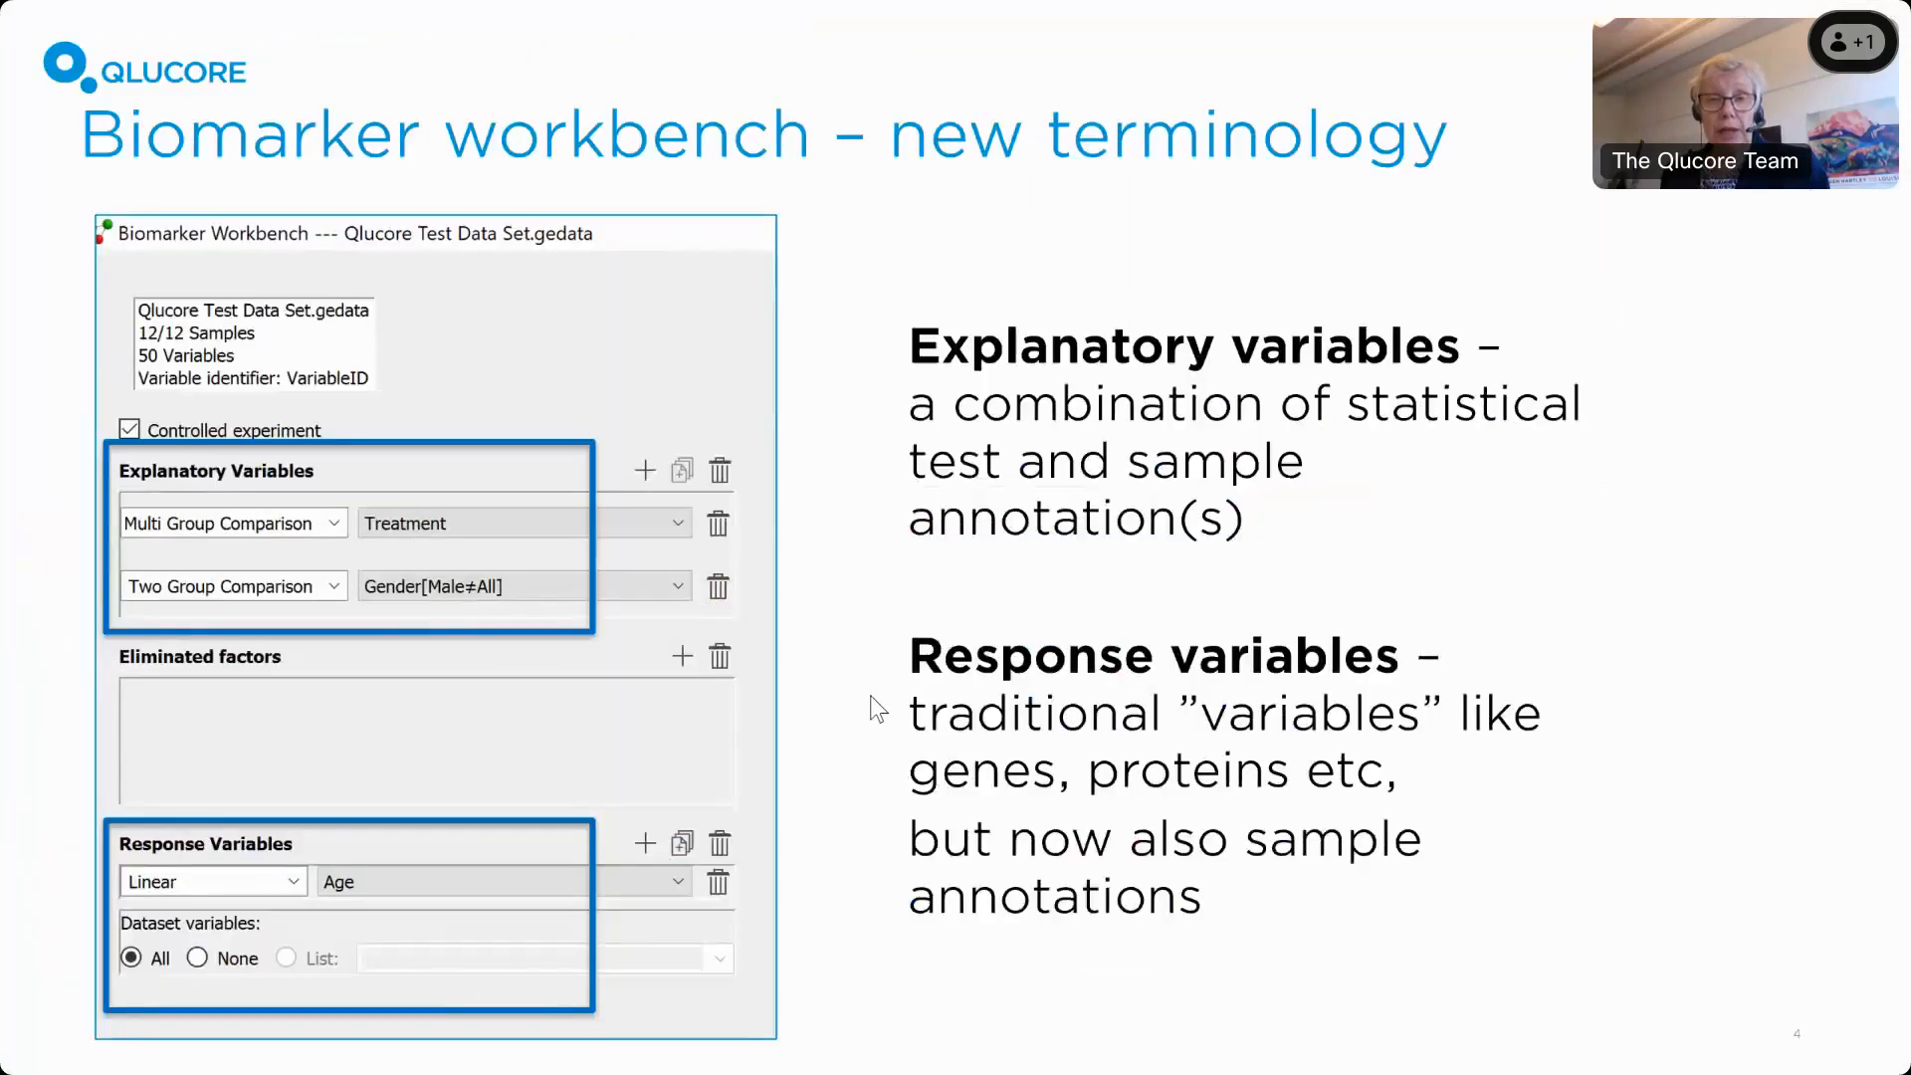